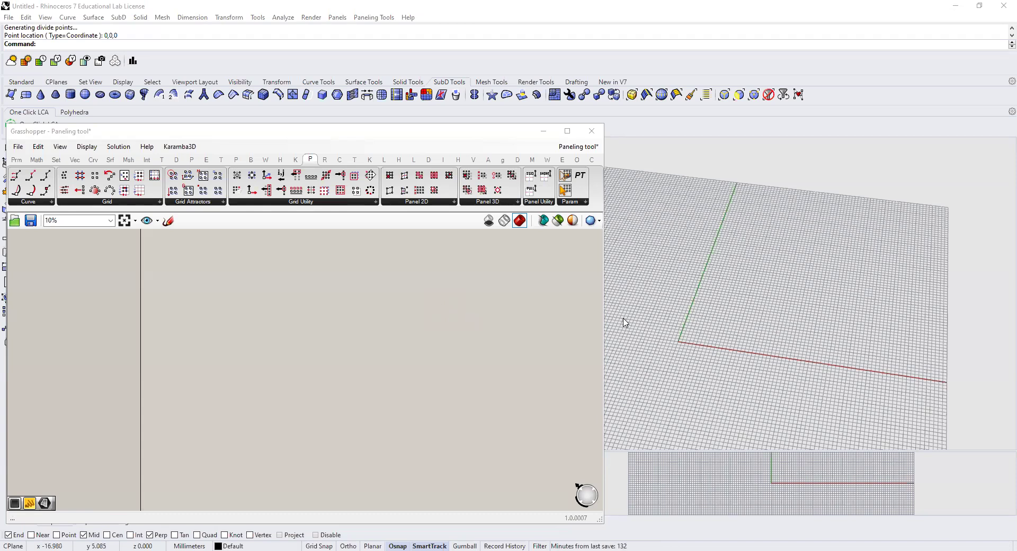
Create a corner-to-corner plane surface from 0,0,0 to 100,100,0 in the Rhino viewport.
left_click(200, 47)
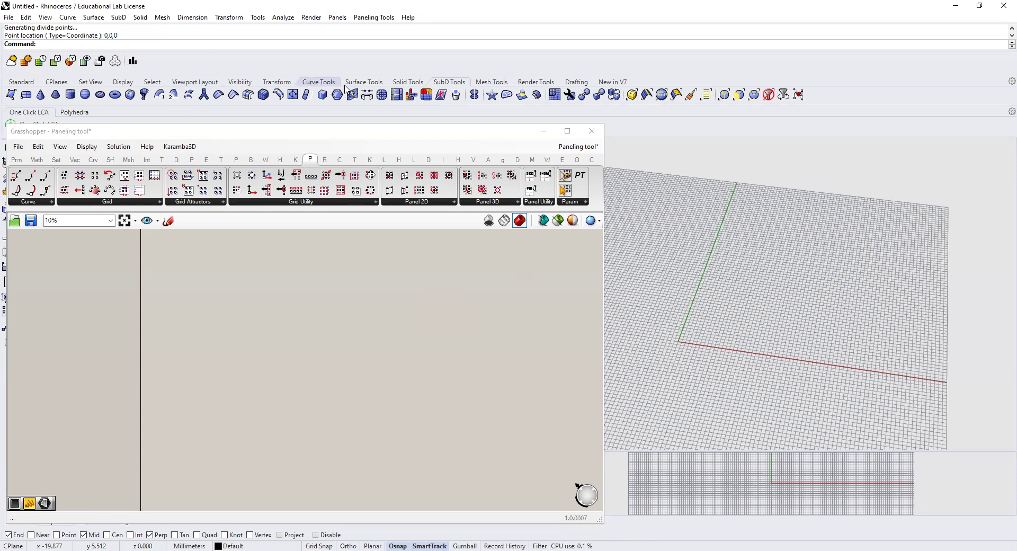
left_click(363, 82)
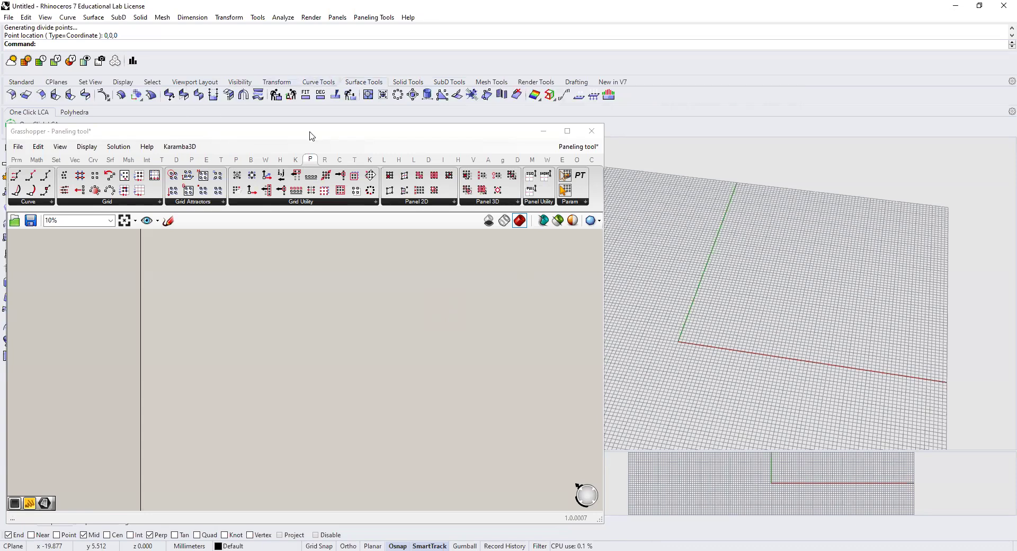
left_click_drag(312, 136, 361, 148)
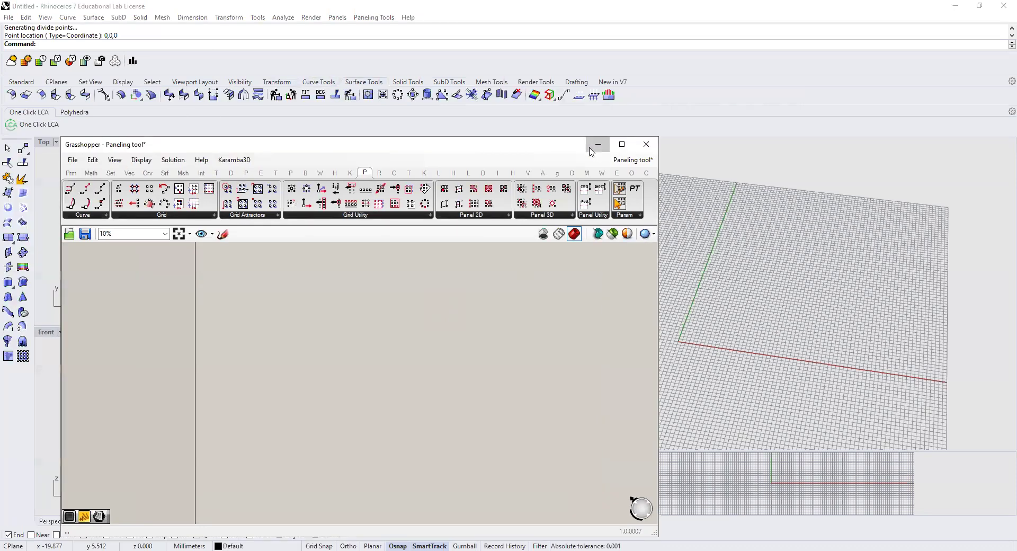
left_click(594, 142)
left_click(23, 241)
type("0,0,")
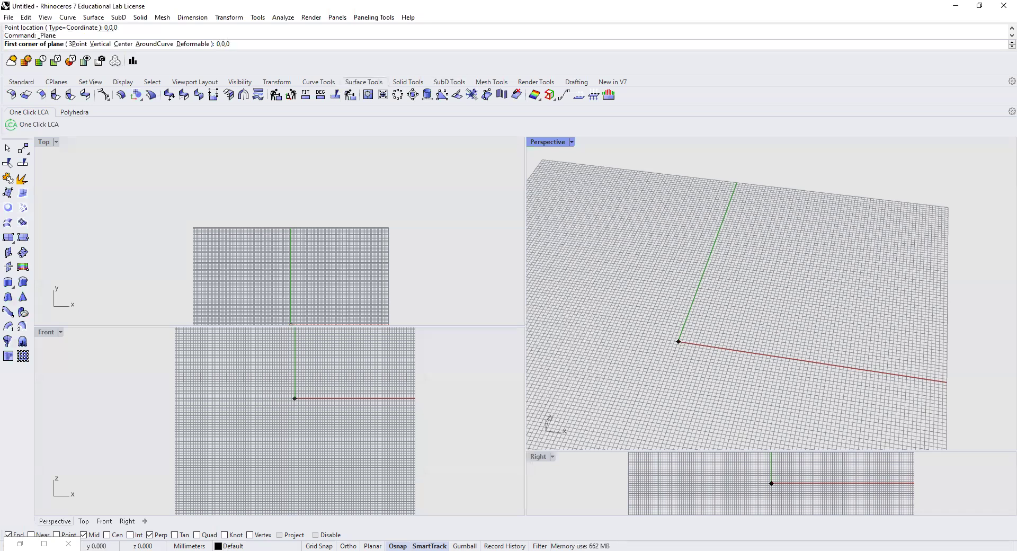
type("0")
key("Return")
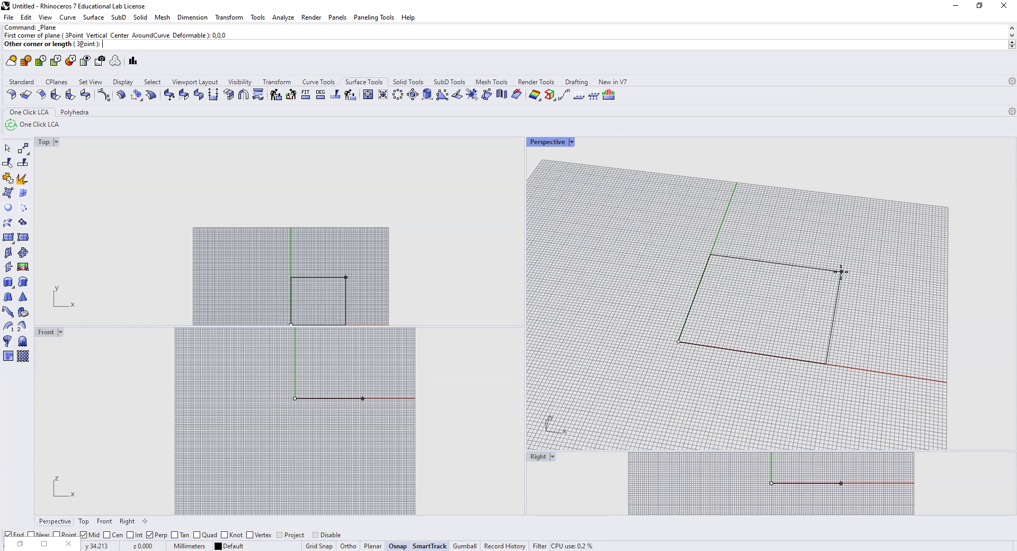
type("100")
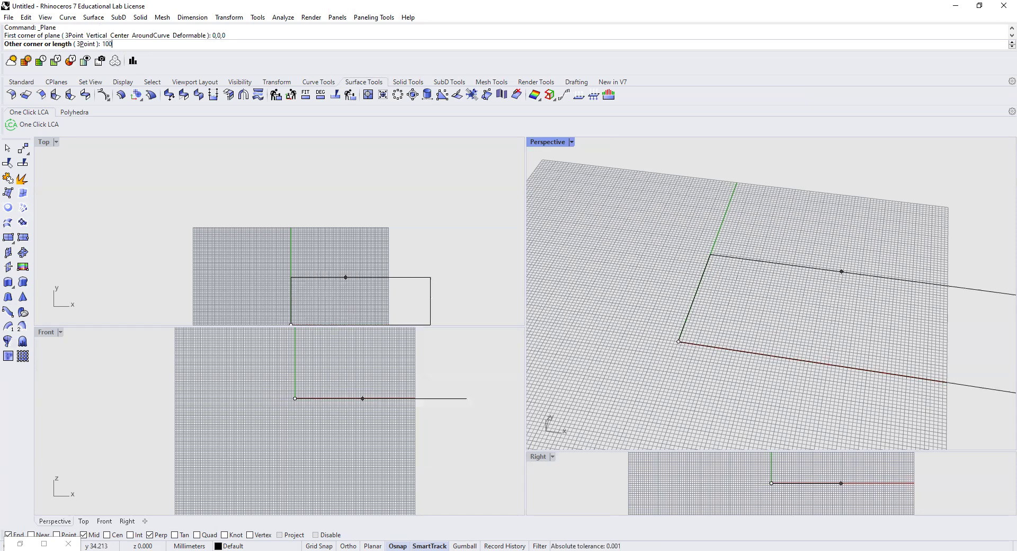
type(",100,")
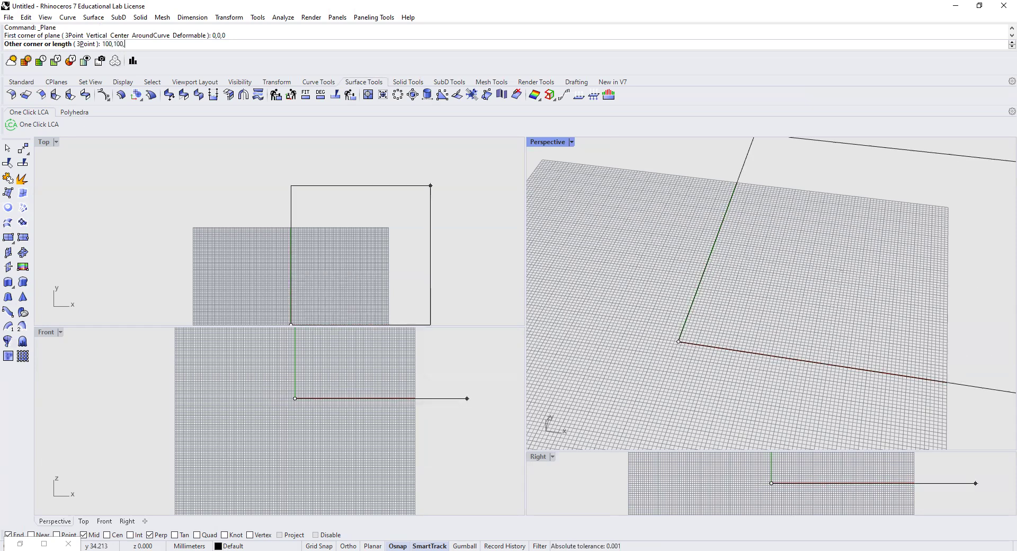
type("0")
key("Return")
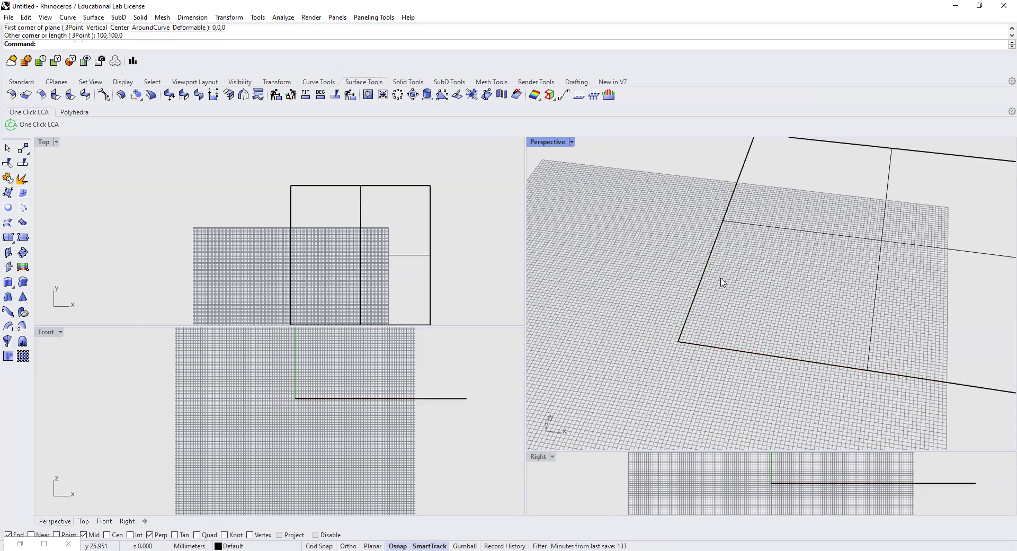
Rebuild the plane surface with 30 points and degree 3 in both U and V, deleting the input.
scroll(689, 281, "down", 2)
scroll(865, 268, "down", 2)
scroll(861, 270, "up", 1)
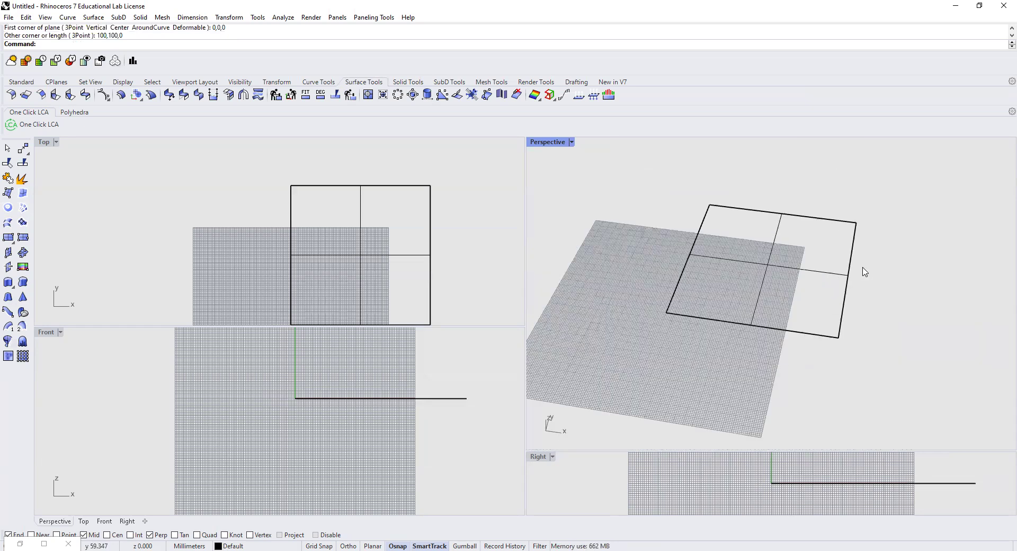
scroll(811, 256, "up", 1)
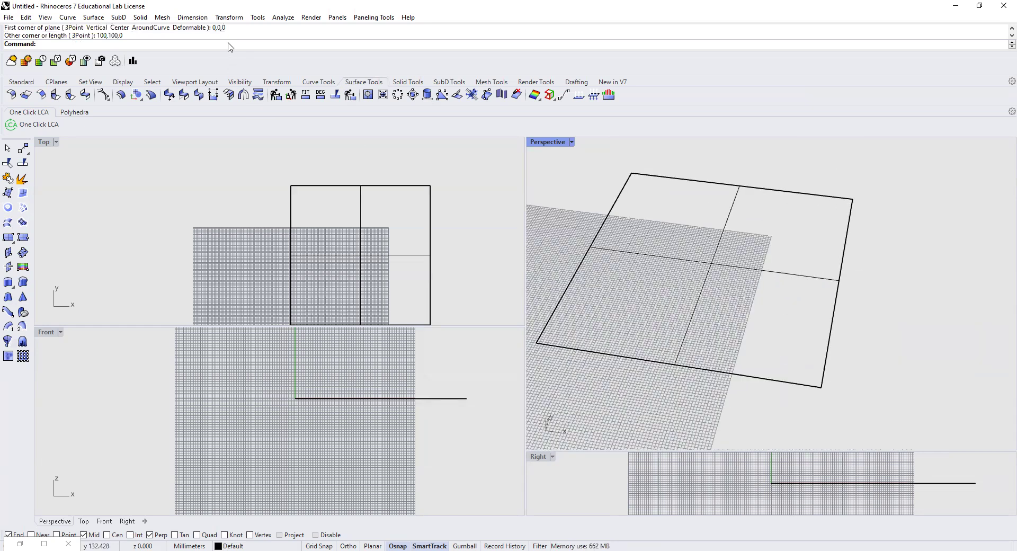
type("Rev")
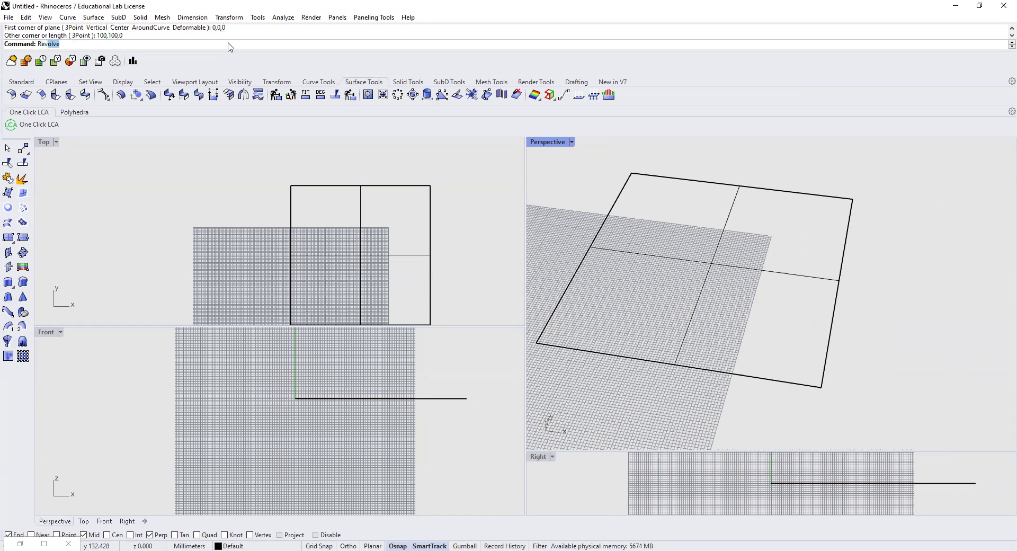
key("BackSpace")
type("b")
key("Return")
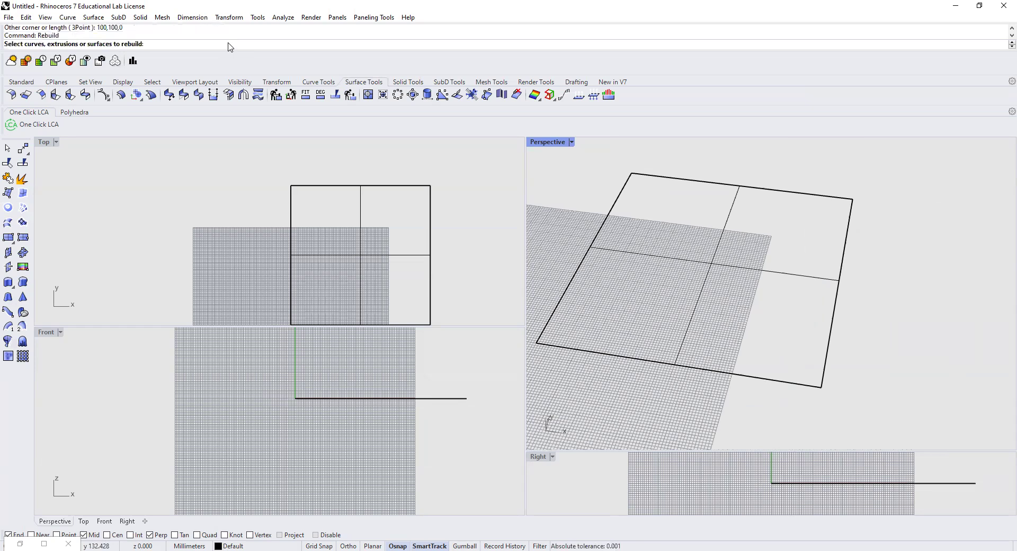
left_click(644, 182)
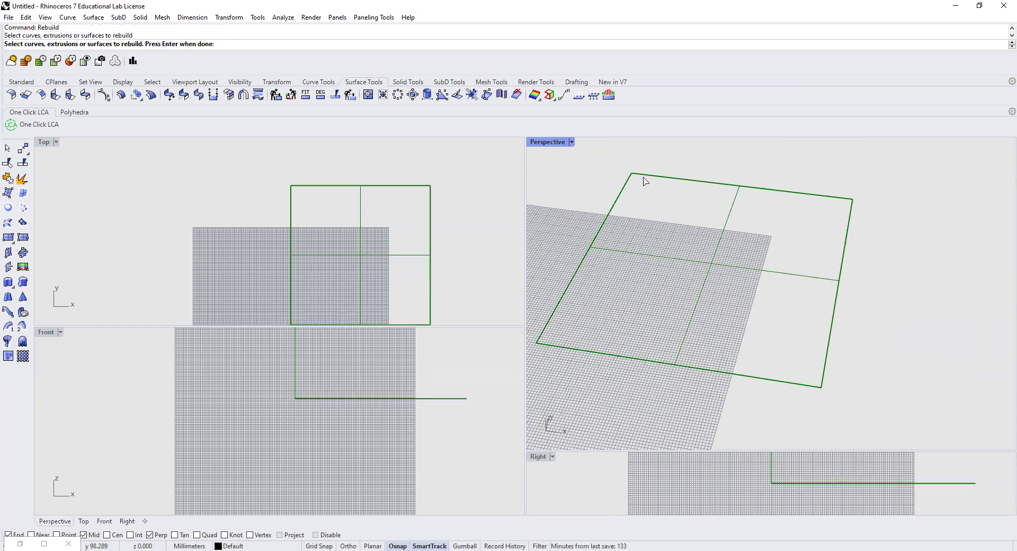
key("Return")
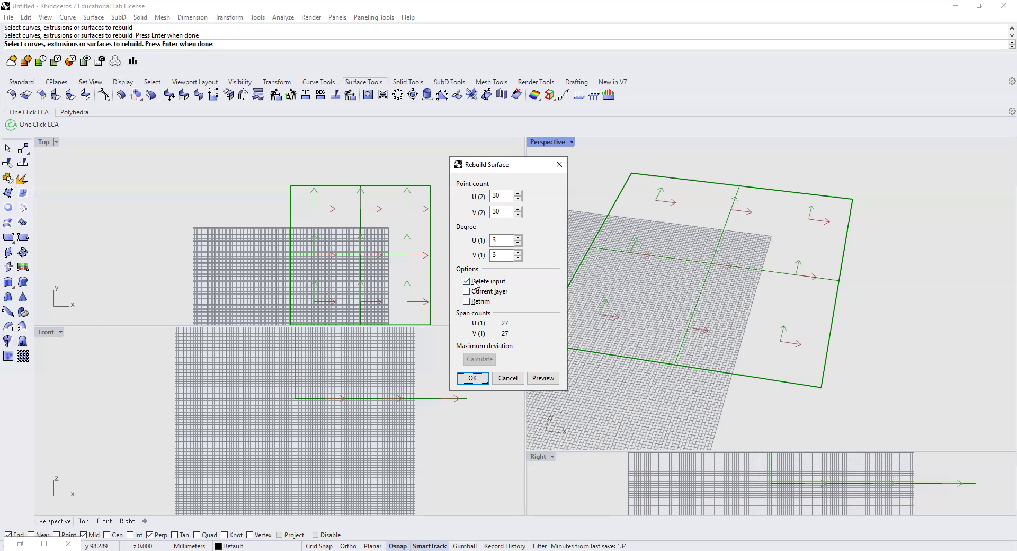
left_click(472, 377)
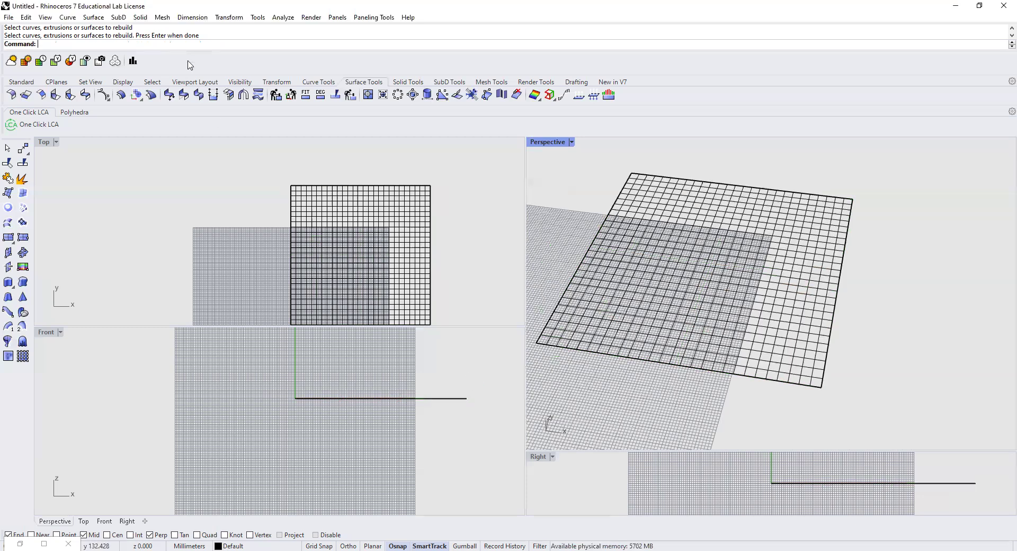
right_click_drag(691, 318, 663, 379)
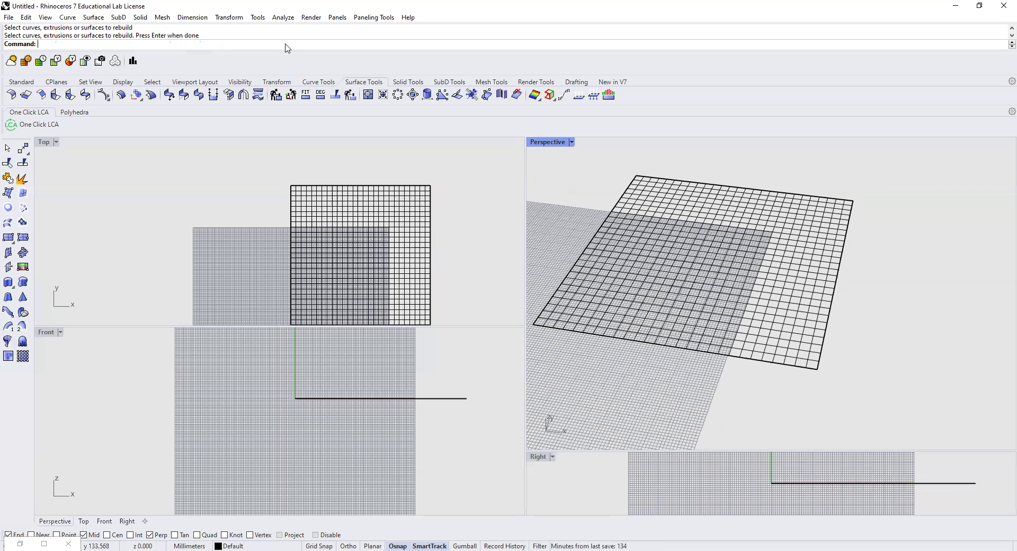
type("S")
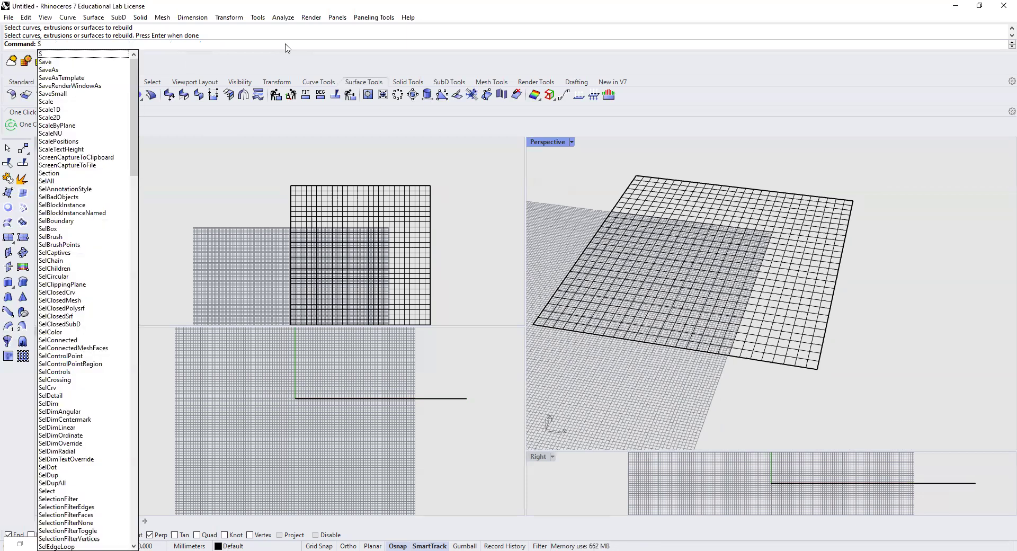
type("mooth")
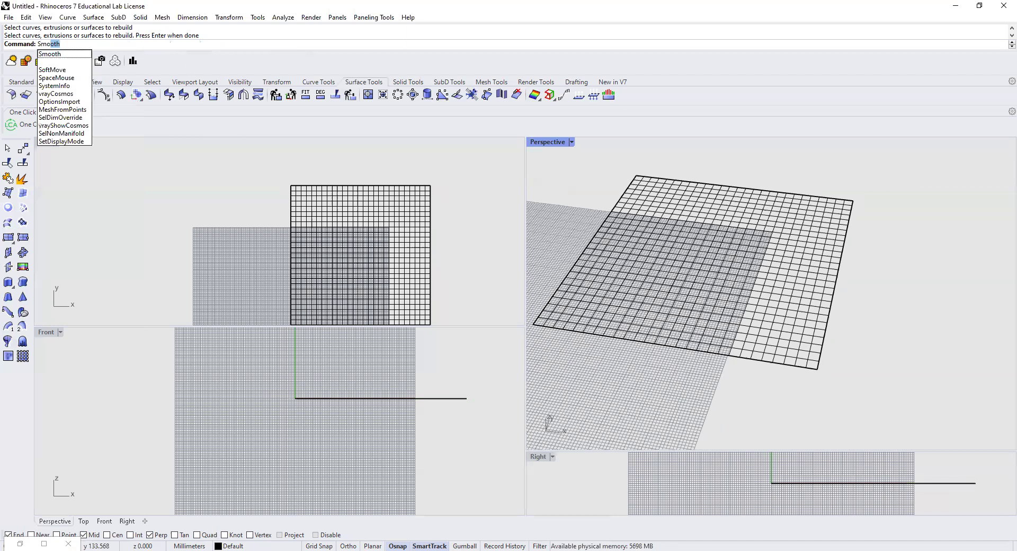
key("Escape")
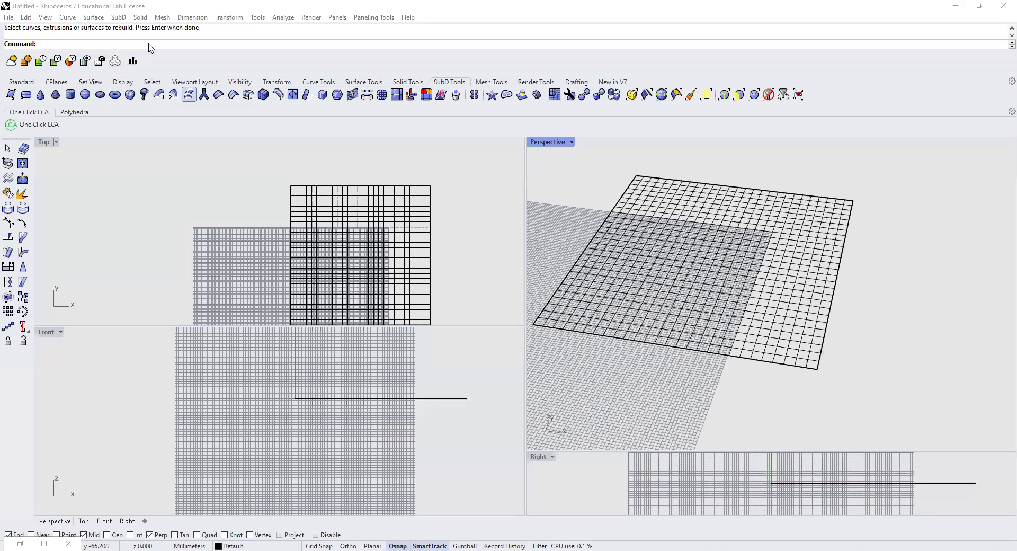
Soft-edit the rebuilt surface with a U distance of 60, raising a bump about 28 mm high near the corner farthest from the origin.
type("SoftEditSrf")
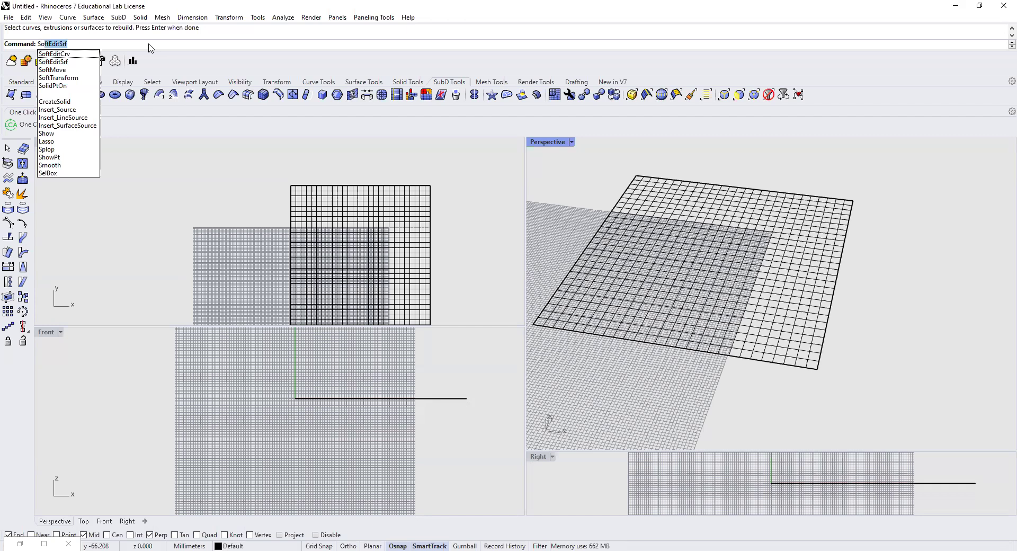
key("Return")
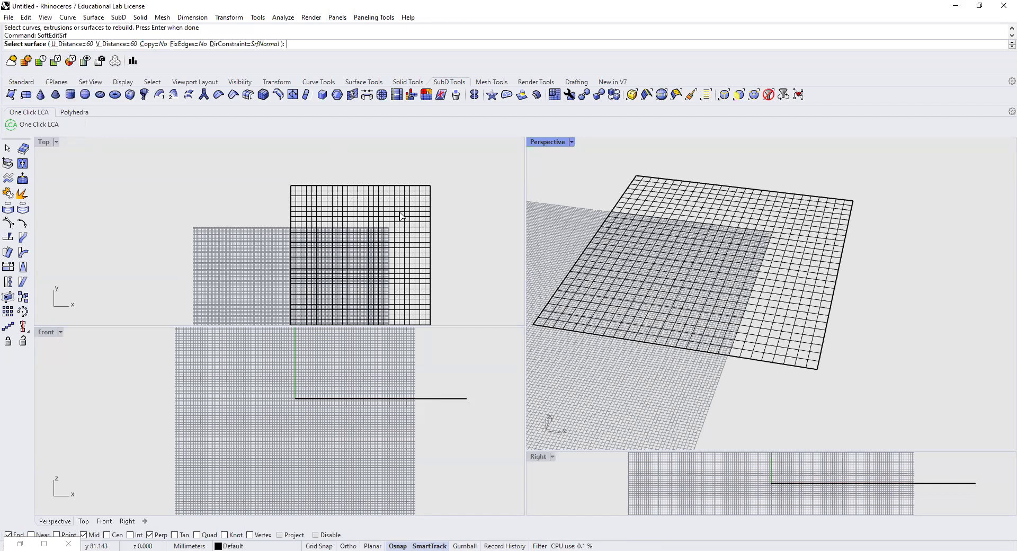
left_click(802, 214)
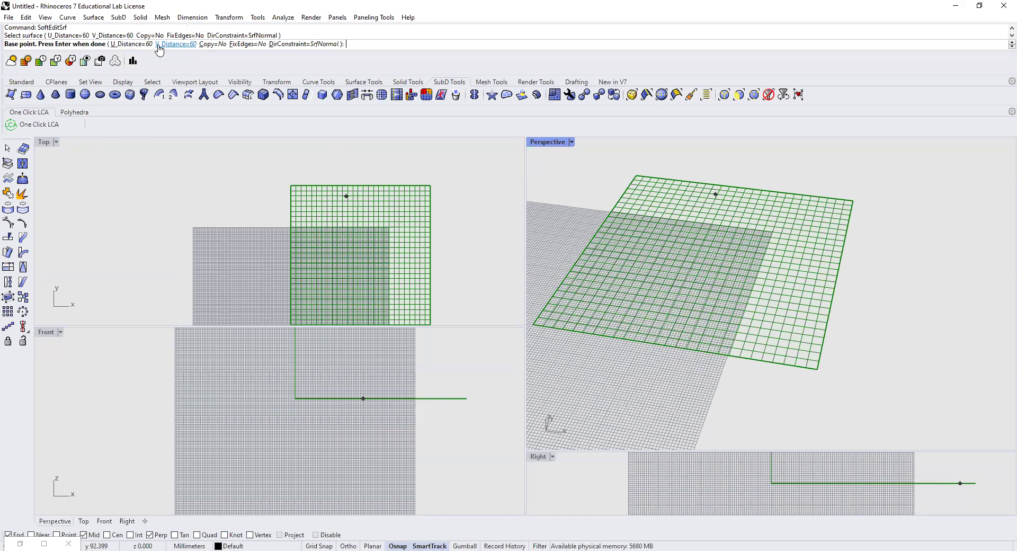
left_click(128, 43)
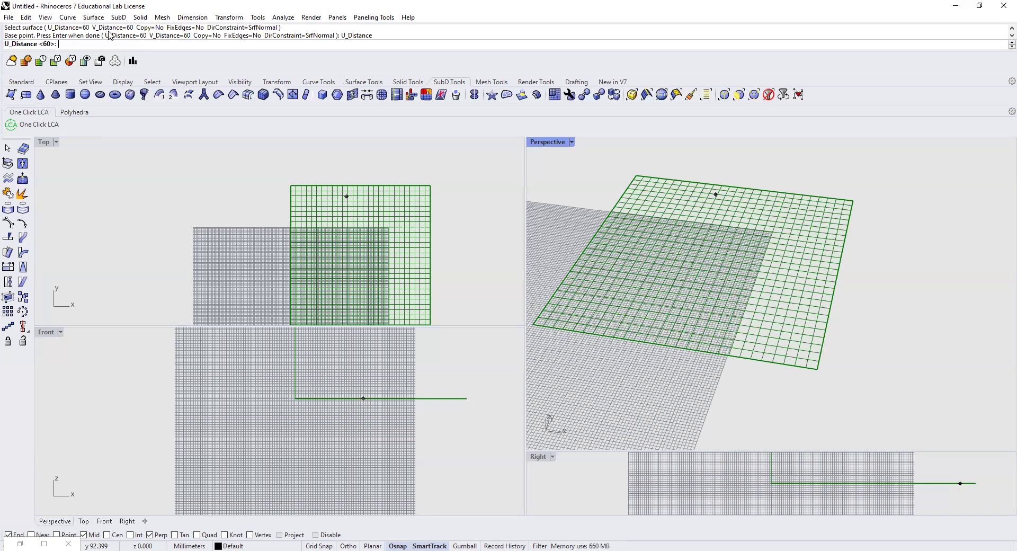
type("60")
key("Return")
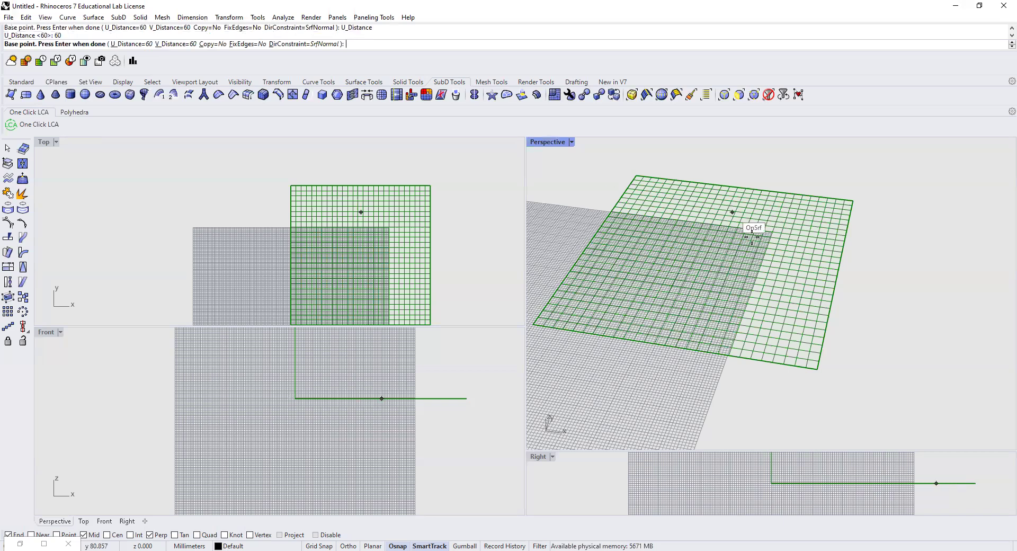
left_click(790, 218)
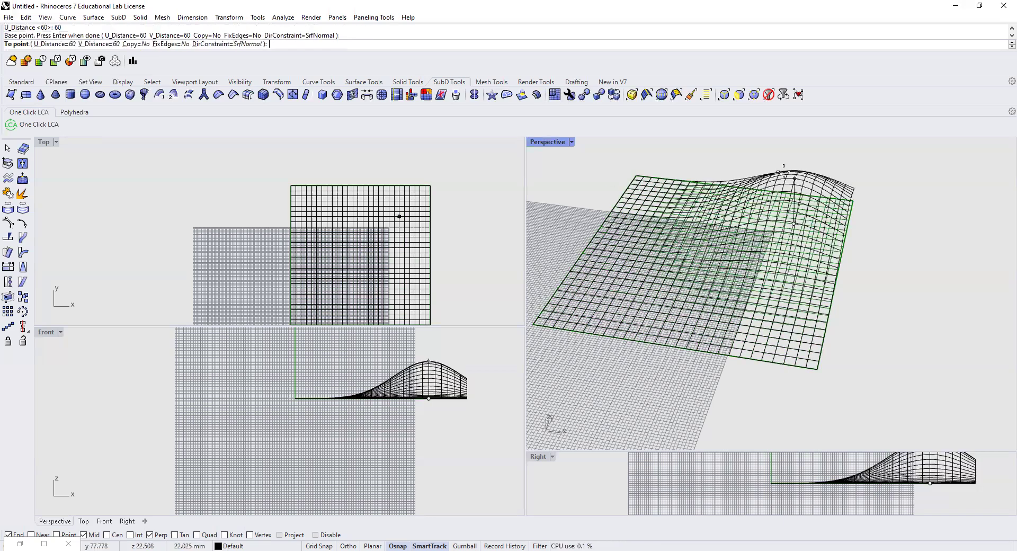
left_click(789, 162)
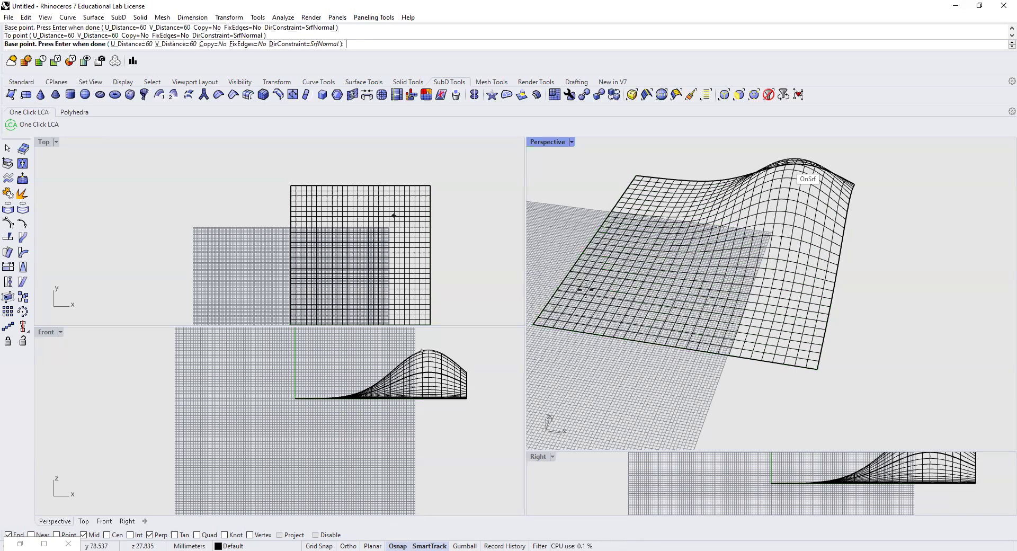
Raise a lower bump near the surface's origin corner and pull the corner along the X axis down about 10 mm, ending the soft edit.
left_click(607, 288)
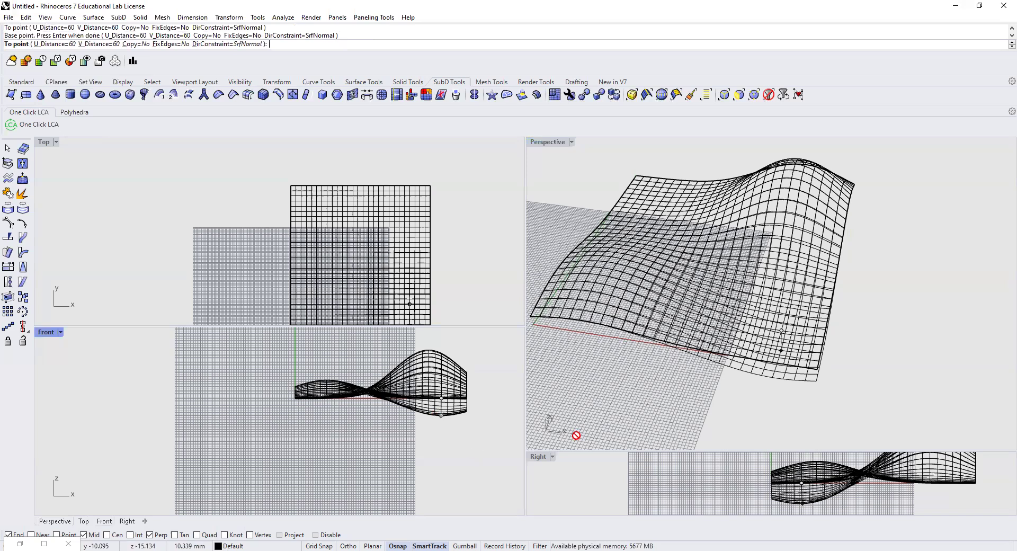
key("Escape")
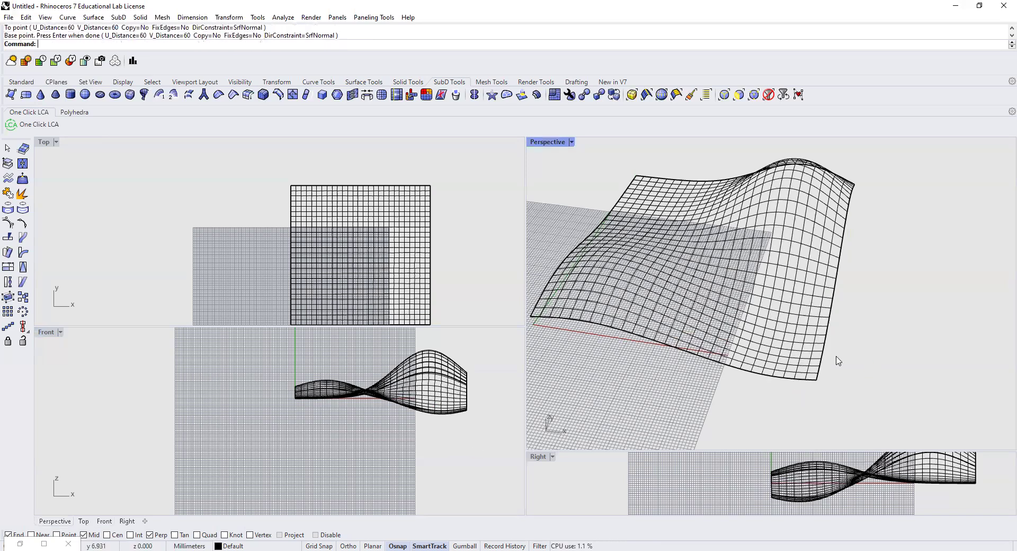
right_click_drag(860, 360, 848, 317)
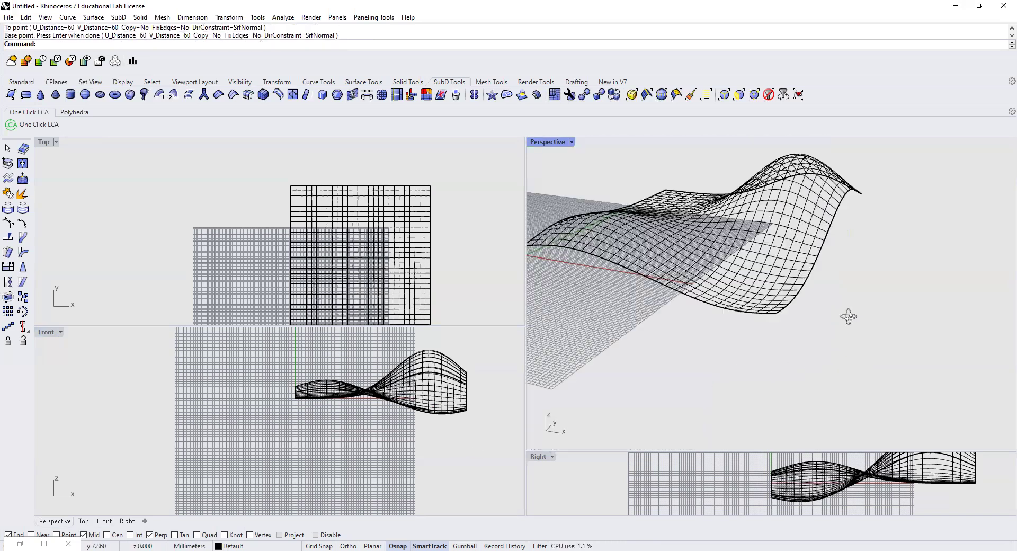
right_click_drag(935, 318, 919, 325)
right_click_drag(784, 331, 847, 330)
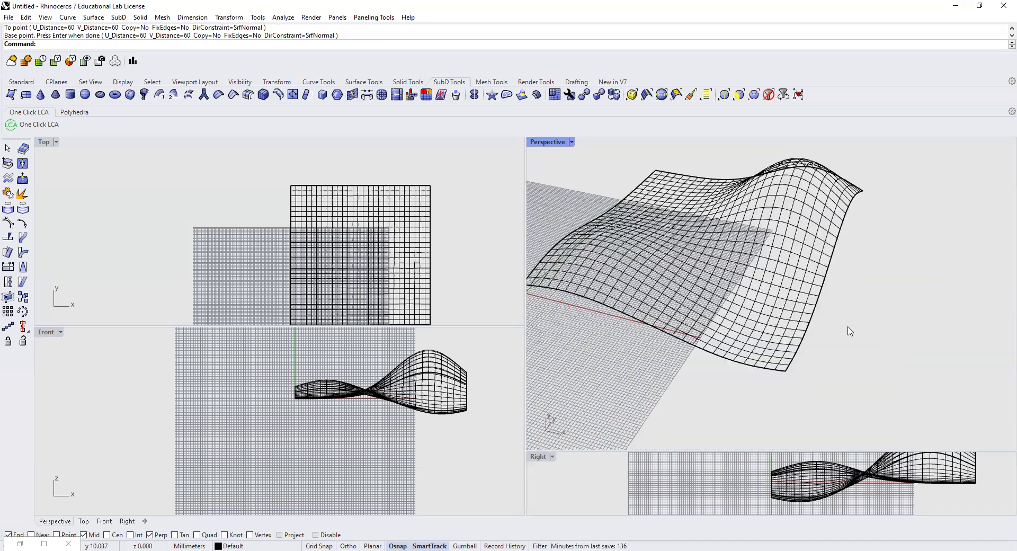
Switch back to the Grasshopper canvas and add a Surface parameter to it.
double_click(38, 536)
scroll(204, 342, "up", 6)
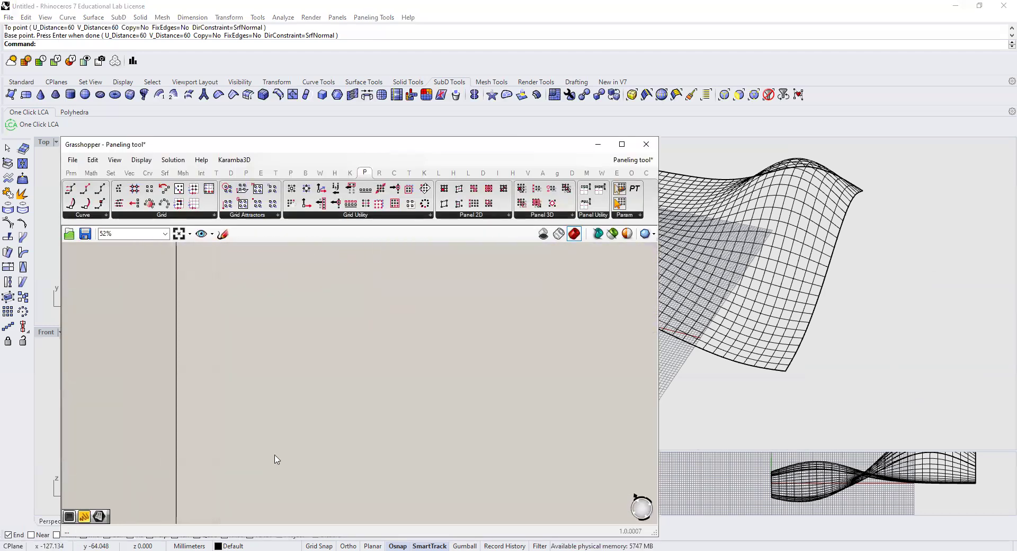
double_click(279, 397)
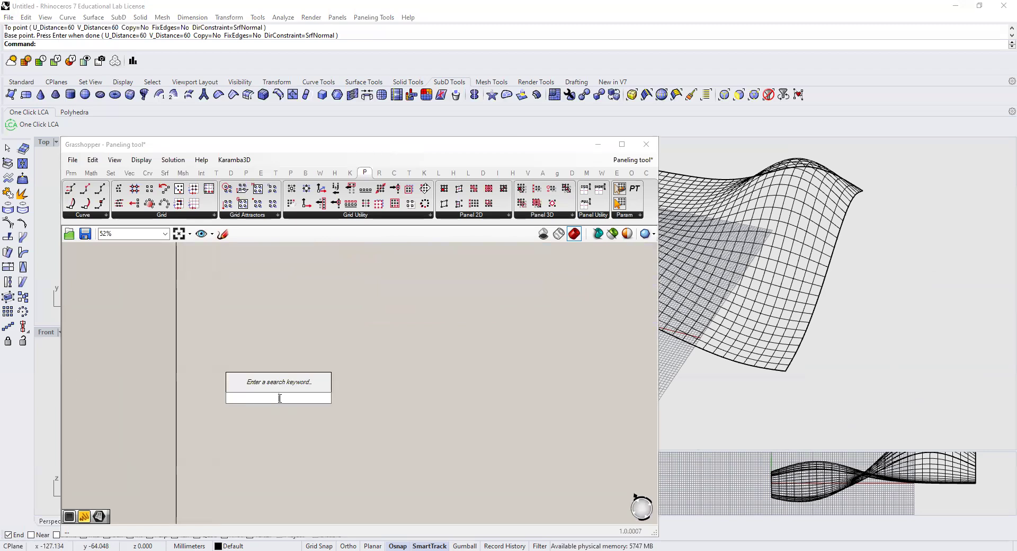
type("surfa")
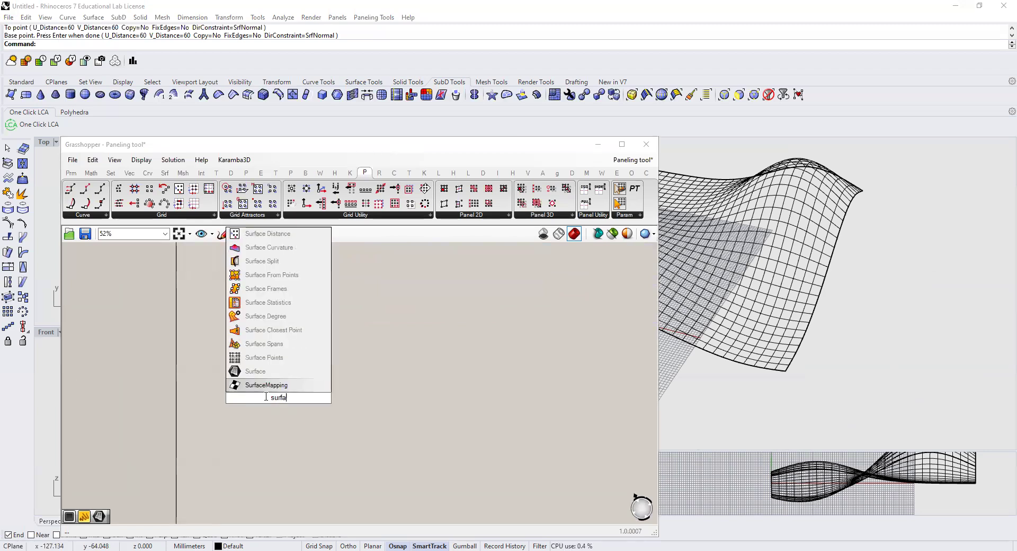
left_click(270, 370)
middle_click(276, 402)
scroll(281, 402, "up", 5)
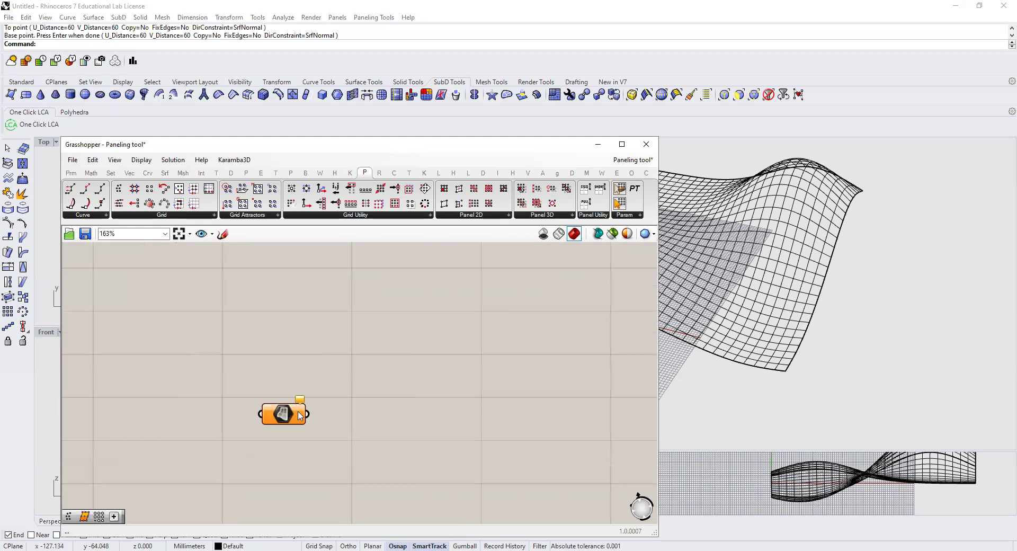
Reference the wavy Rhino surface in the Surface parameter as its single surface.
right_click(285, 415)
left_click(319, 468)
left_click(752, 265)
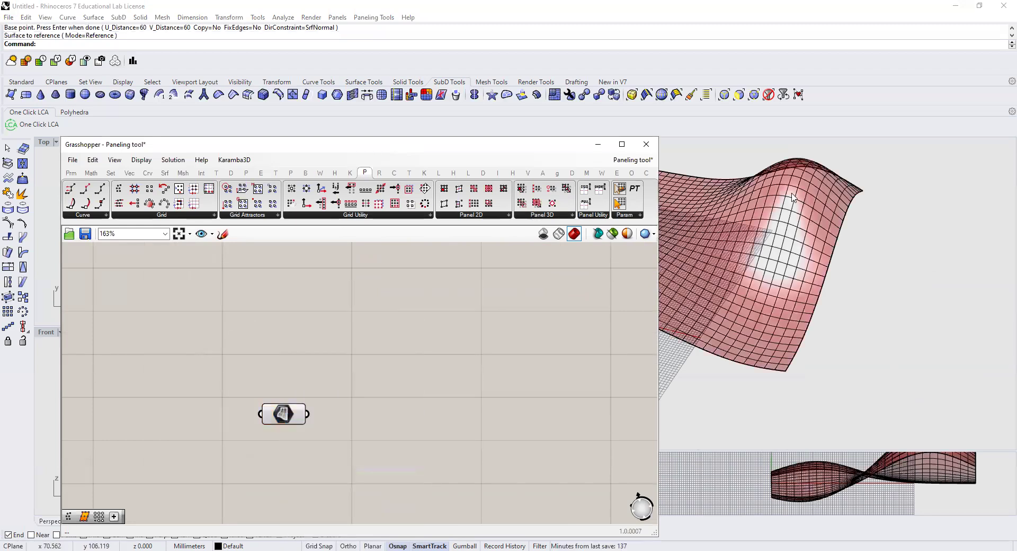
Internalise the referenced wavy surface data in the Surface parameter.
right_click_drag(257, 440, 381, 420)
left_click_drag(455, 378, 314, 309)
right_click(314, 308)
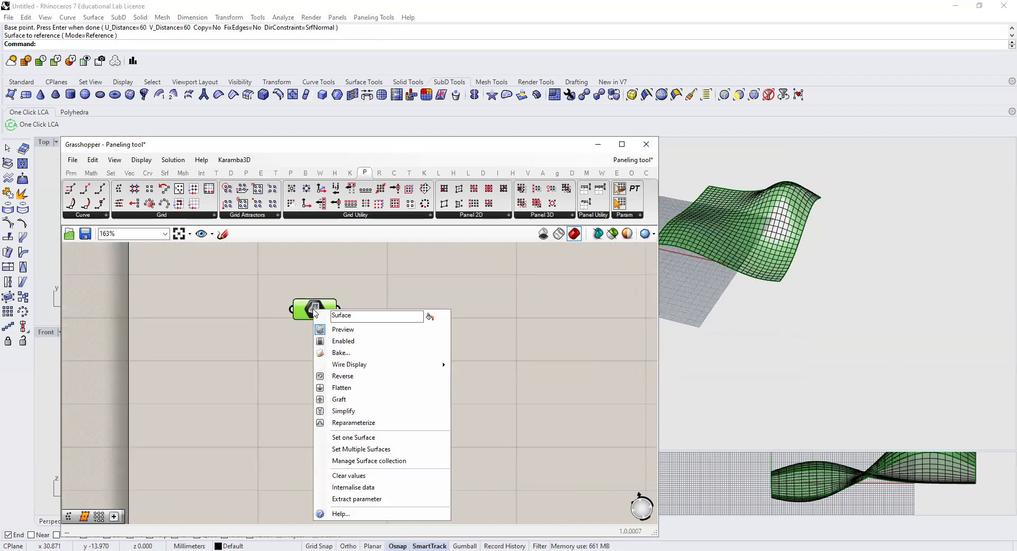
left_click(347, 488)
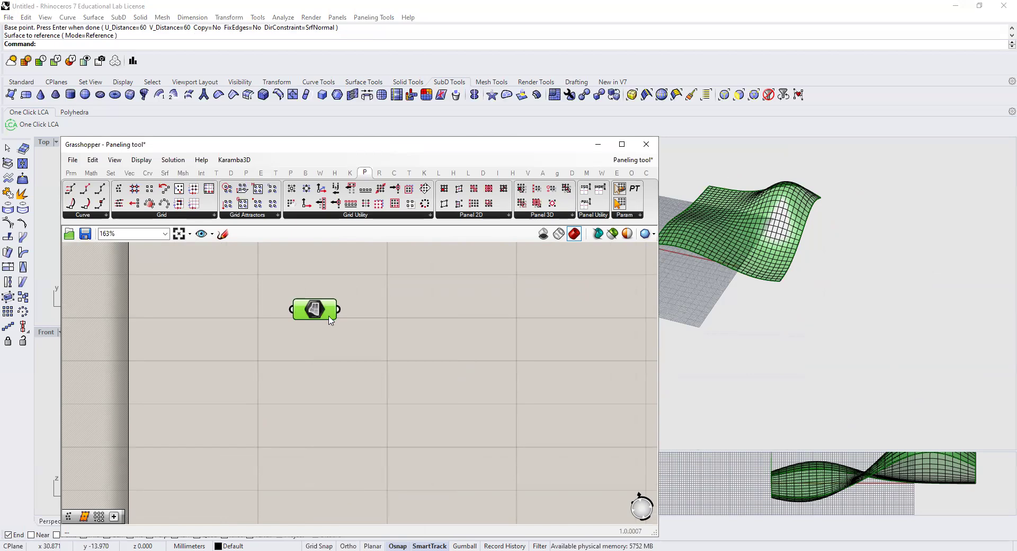
Delete the original wavy surface from the Rhino model.
left_click(799, 250)
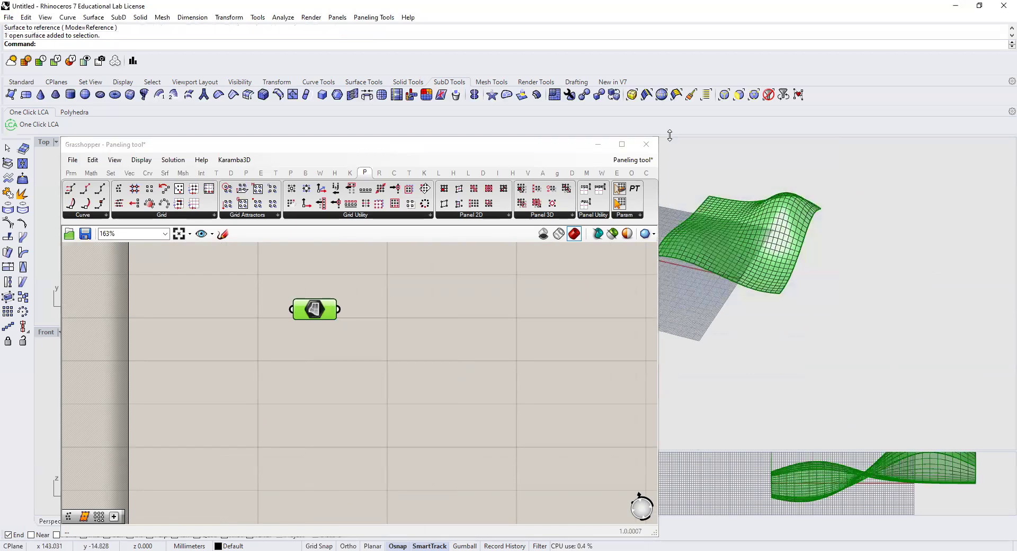
key("Delete")
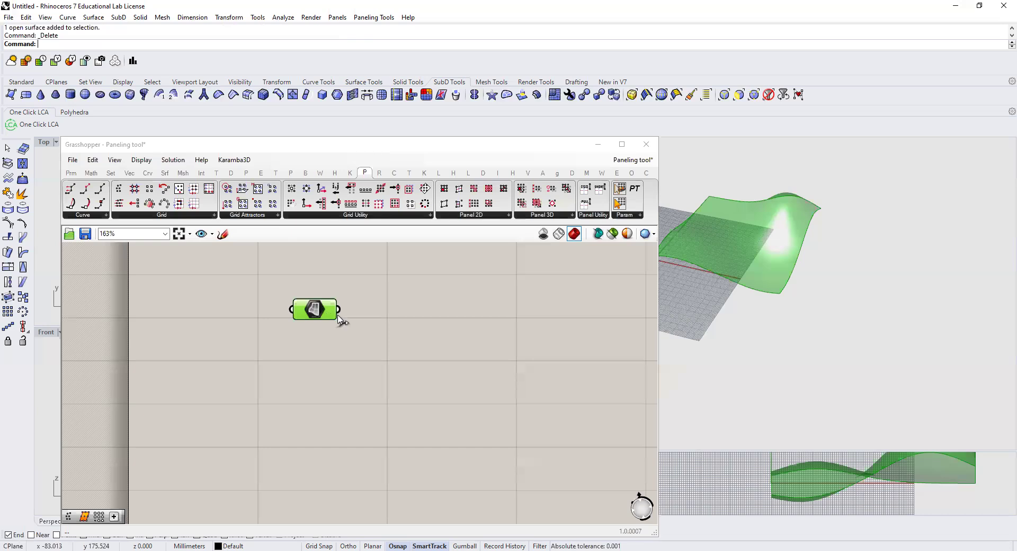
right_click_drag(340, 318, 186, 332)
scroll(869, 290, "down", 3)
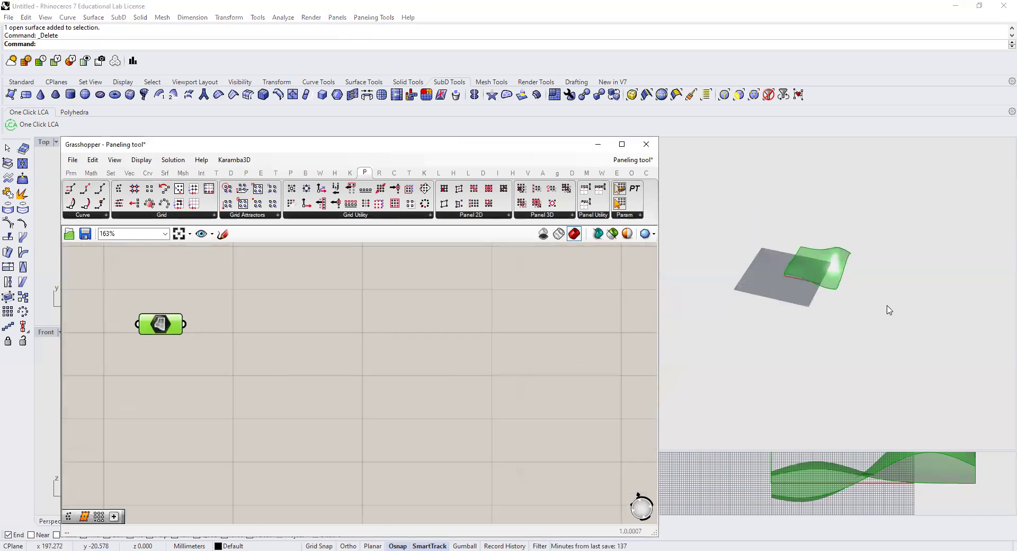
right_click_drag(835, 315, 767, 270)
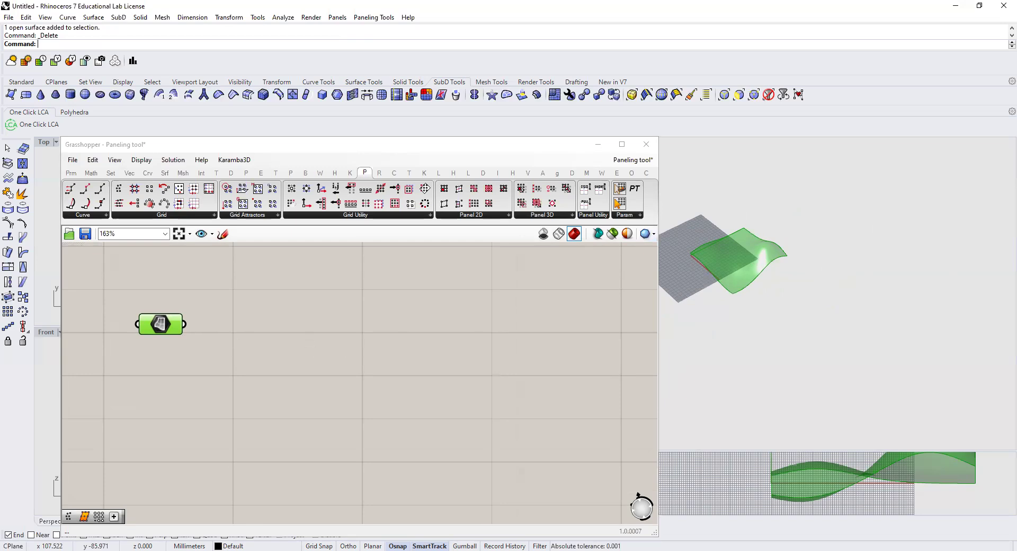
Add a Rectangular Array component and connect the Surface parameter to its Geometry input.
type("rectan")
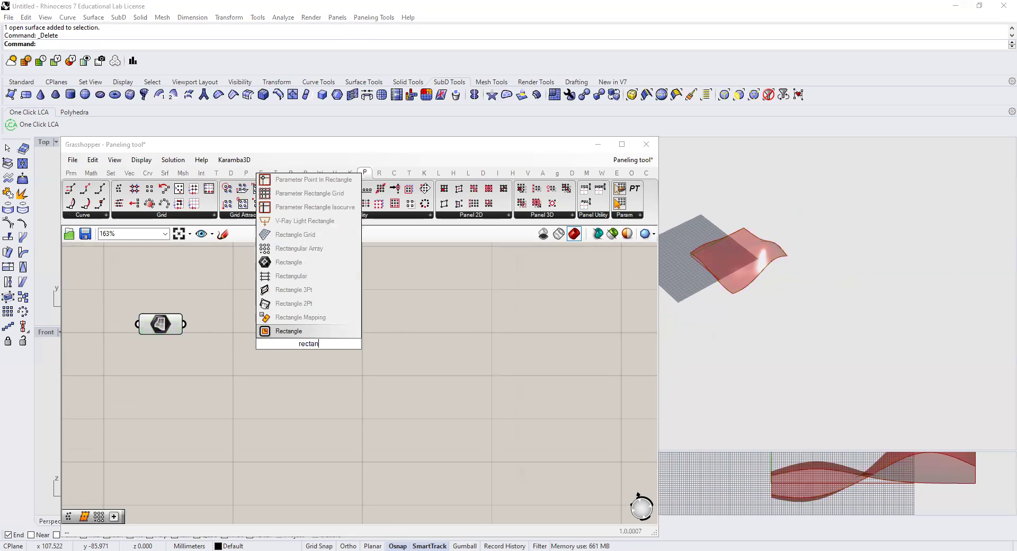
key("BackSpace")
key("BackSpace")
key("BackSpace")
type("rra")
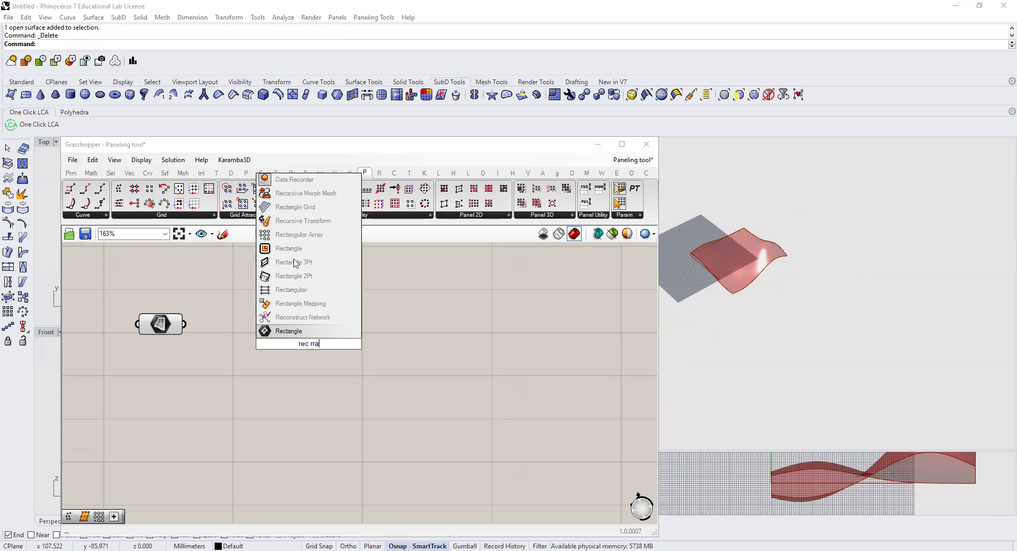
left_click(295, 240)
left_click_drag(272, 365, 343, 366)
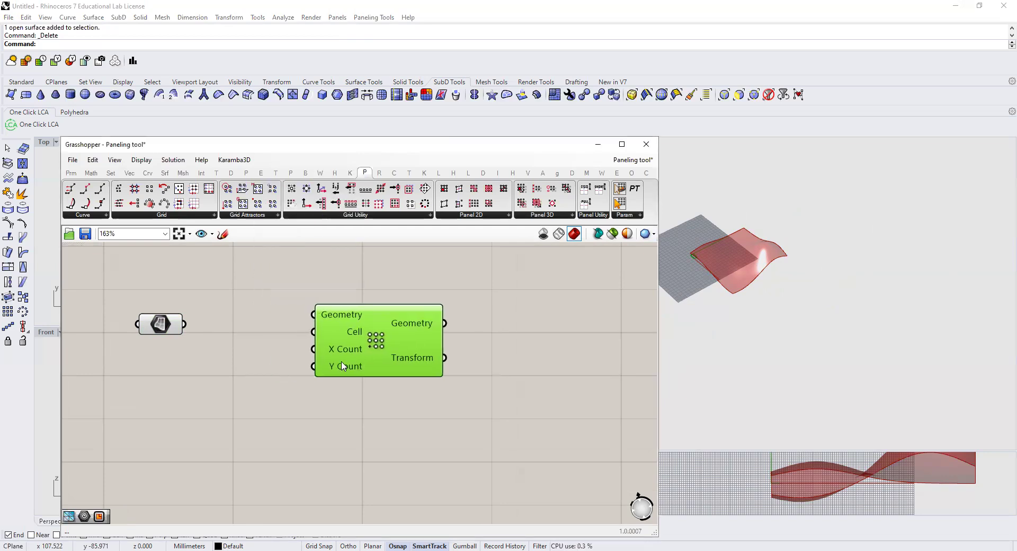
left_click_drag(185, 323, 312, 315)
left_click_drag(397, 351, 439, 360)
Add a Rectangle component and connect its Rectangle output to the Rectangular Array's Cell input.
left_click(239, 398)
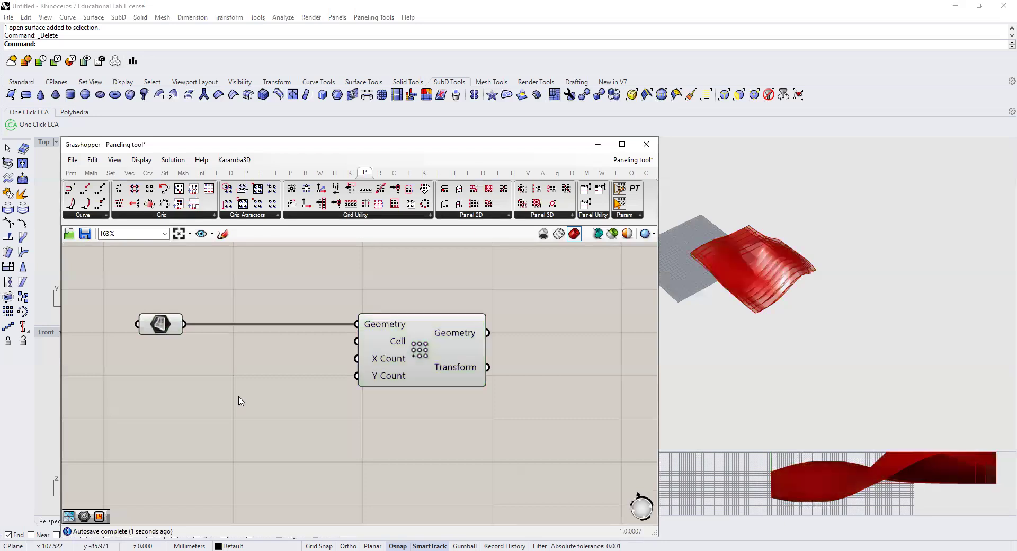
double_click(239, 398)
type("recta")
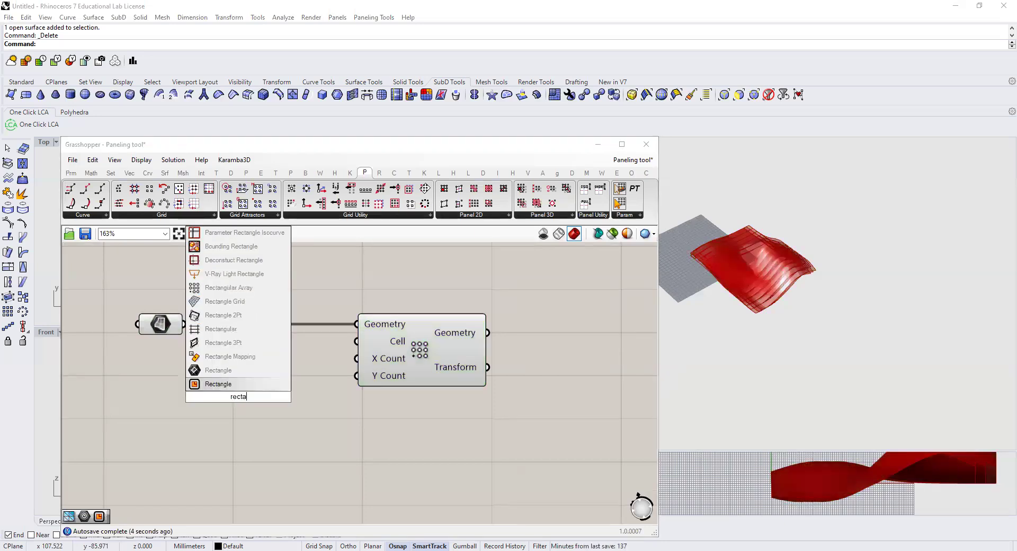
key("Return")
left_click_drag(277, 379, 356, 341)
Add an XY Plane component, turn off its preview and connect it to the Rectangle's Plane input.
right_click_drag(97, 378, 229, 370)
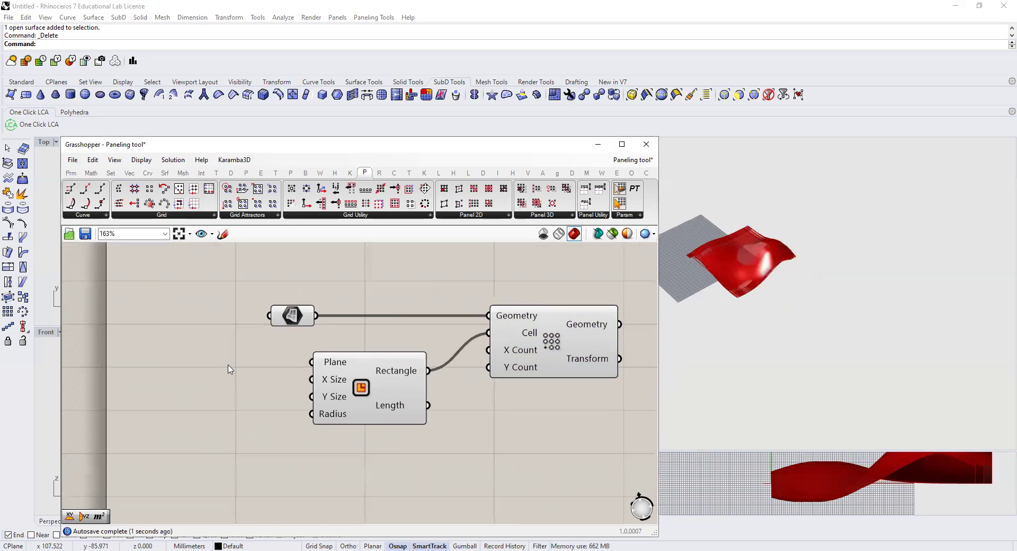
double_click(230, 369)
type("xy")
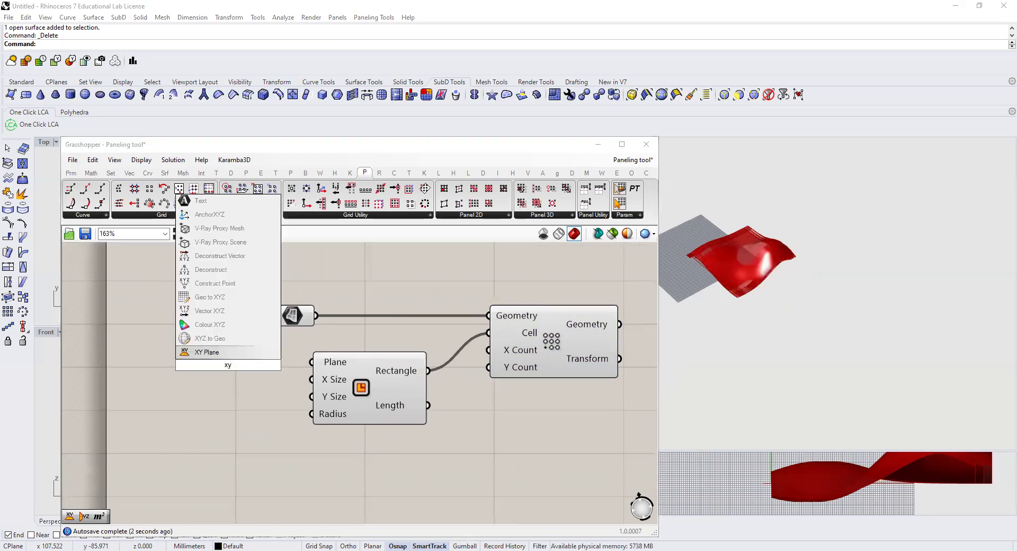
key("Return")
right_click(226, 365)
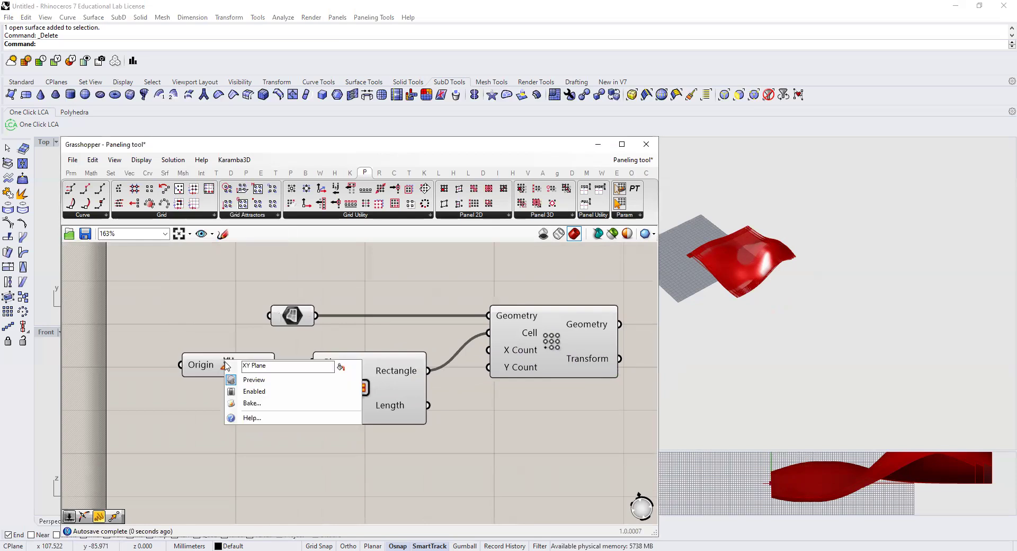
left_click(232, 379)
left_click_drag(217, 374, 183, 359)
Add a panel with the value 150 and connect it to the Rectangle's X Size and Y Size inputs.
right_click_drag(193, 393, 302, 427)
left_click(301, 427)
double_click(301, 429)
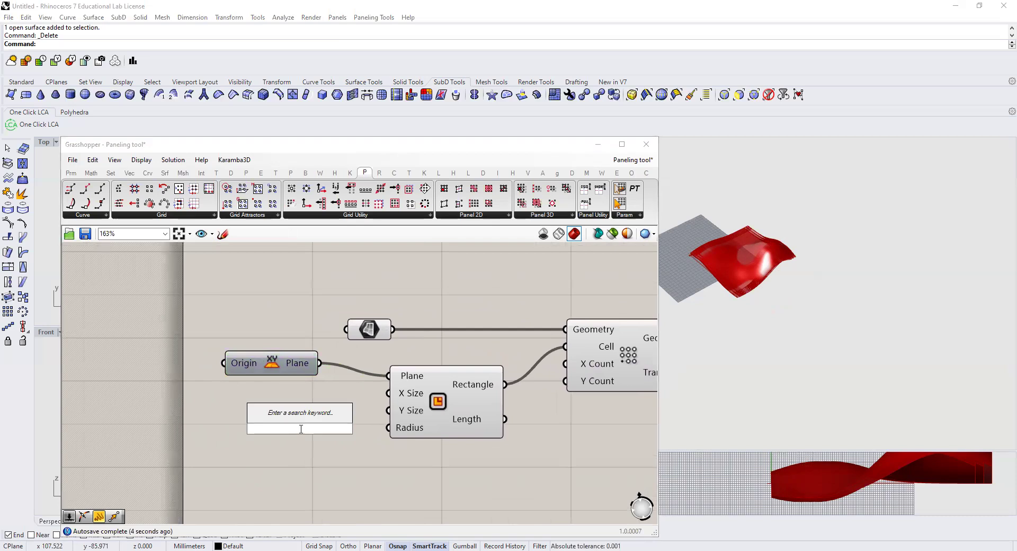
type("//")
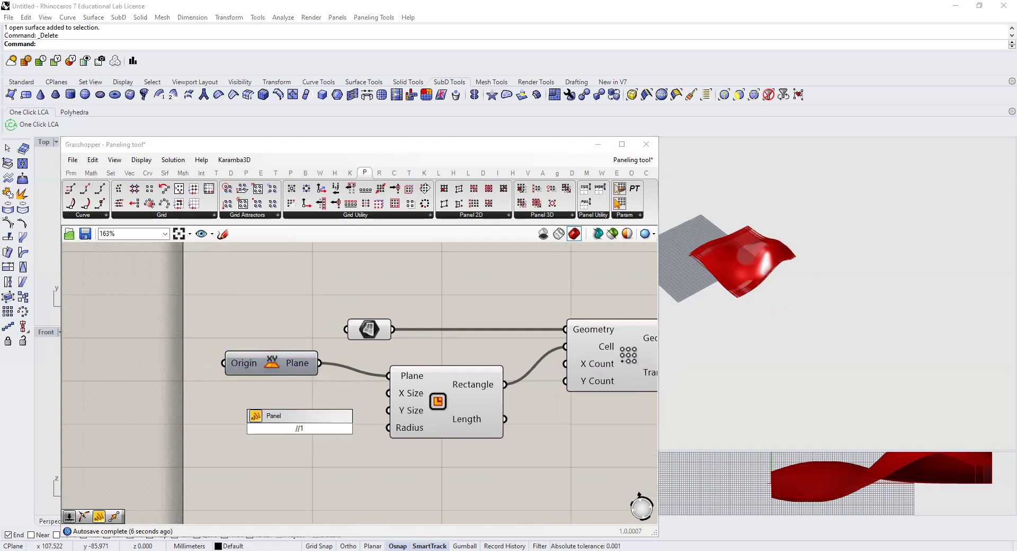
type("150")
key("Return")
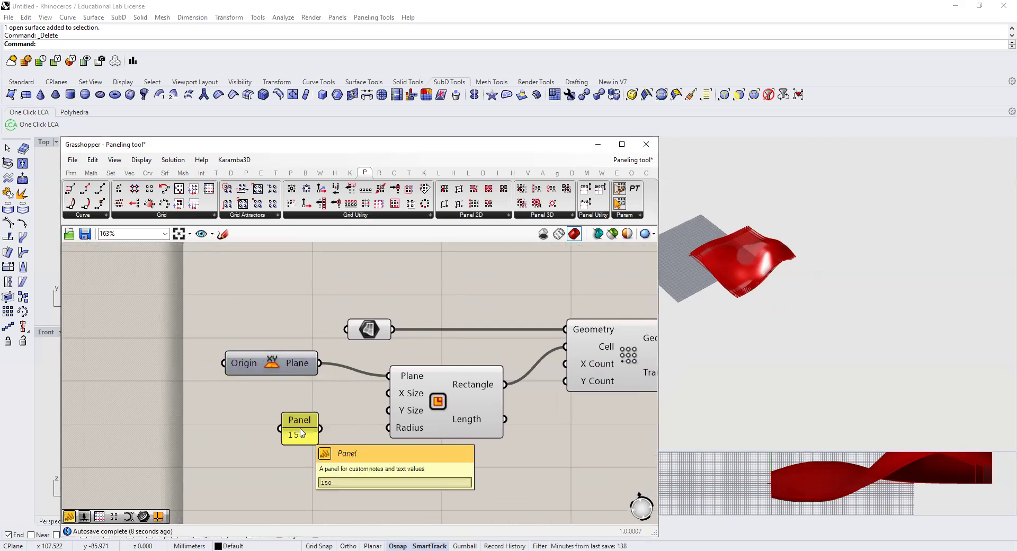
left_click_drag(316, 428, 389, 393)
left_click_drag(319, 428, 392, 422)
Move the Rectangular Array component farther from the Rectangle component to make room between them.
right_click_drag(352, 438, 235, 434)
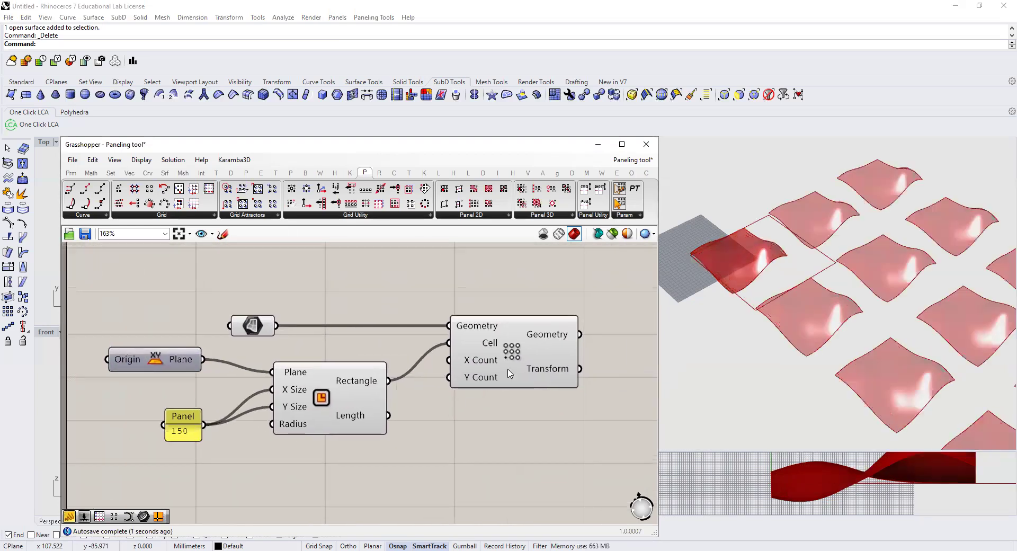
left_click(622, 371)
left_click_drag(621, 371, 620, 379)
right_click_drag(632, 400, 554, 400)
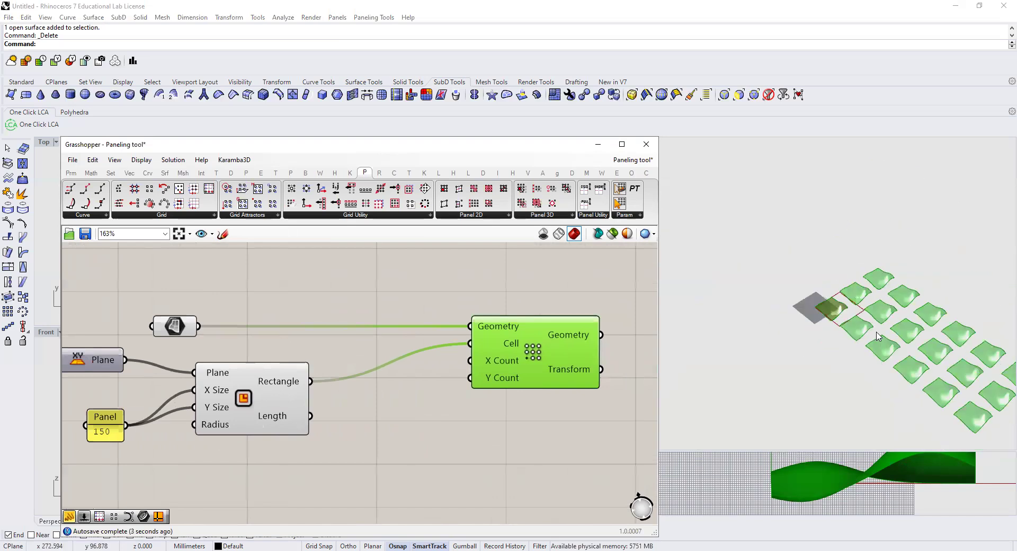
scroll(456, 376, "up", 3)
Add a panel with the value 4 and connect it to the Rectangular Array's X Count and Y Count inputs.
left_click(401, 390)
double_click(402, 386)
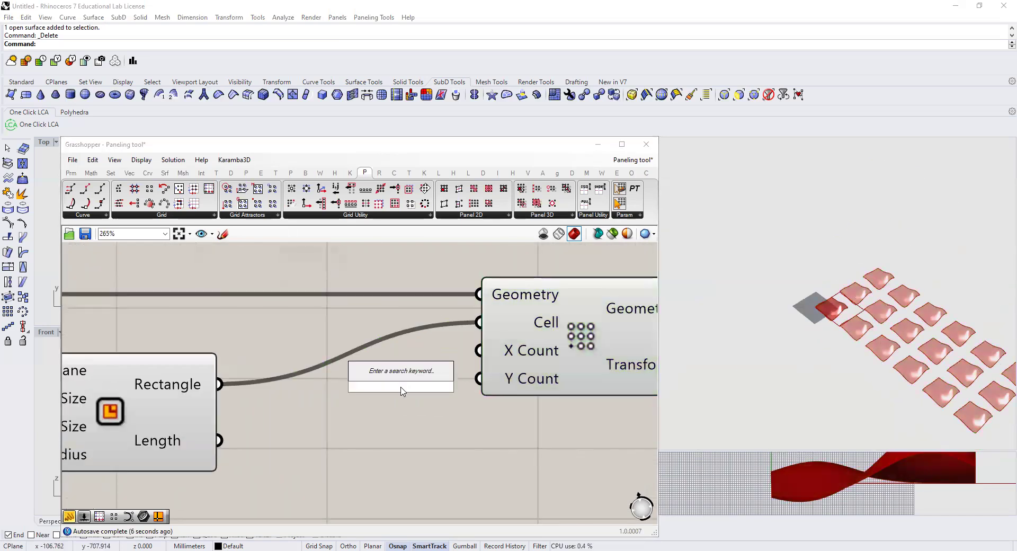
type("4")
key("Return")
left_click_drag(425, 387, 478, 350)
left_click_drag(424, 386, 479, 378)
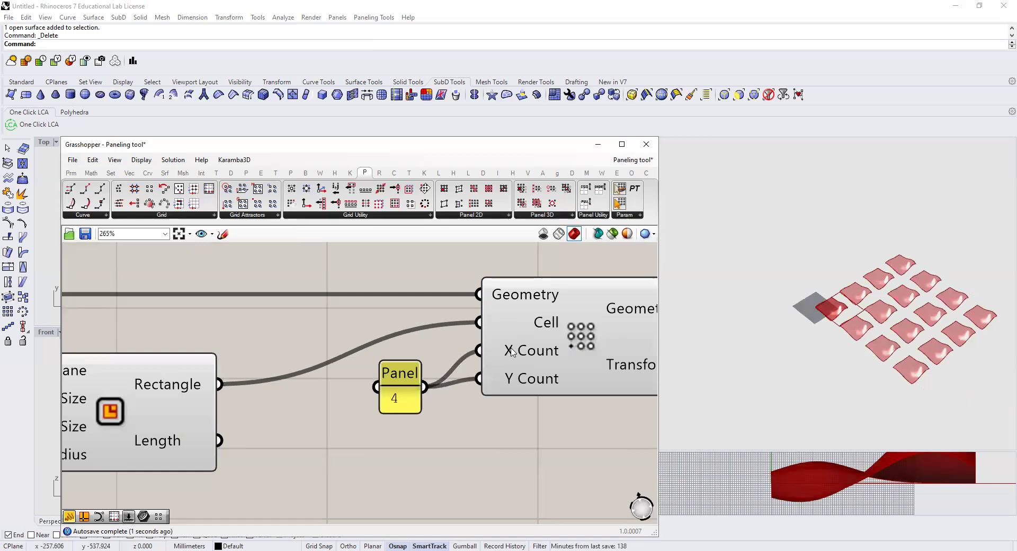
Set the panel feeding the array's X Count and Y Count to 3.
scroll(423, 384, "up", 2)
scroll(398, 450, "up", 1)
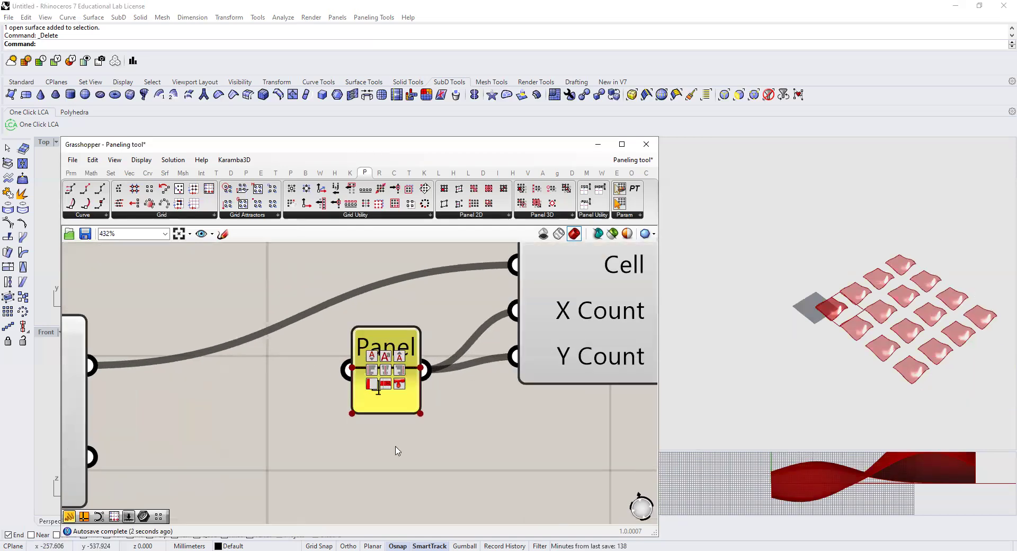
double_click(381, 404)
type("3")
left_click(421, 458)
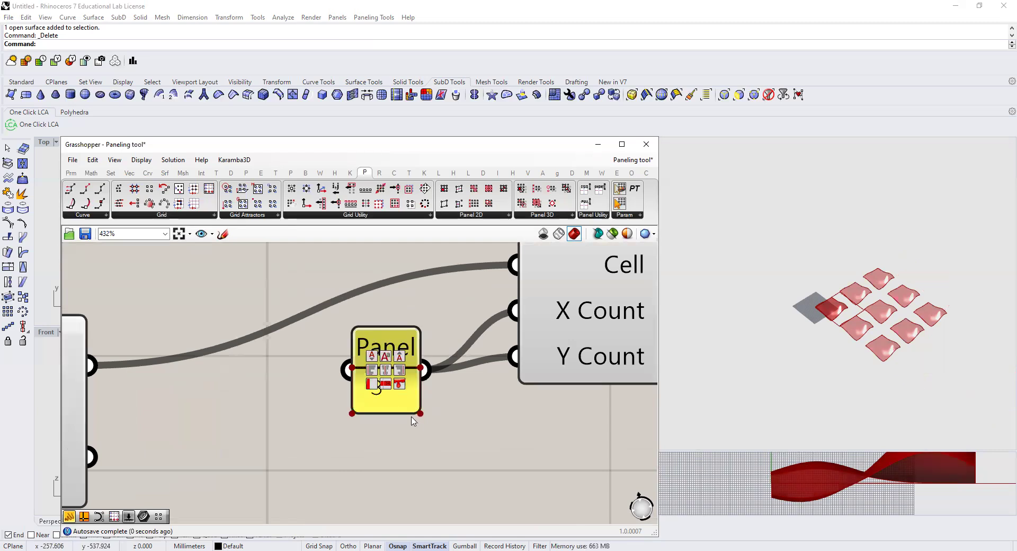
Turn off the preview of the Rectangle component.
scroll(515, 414, "down", 8)
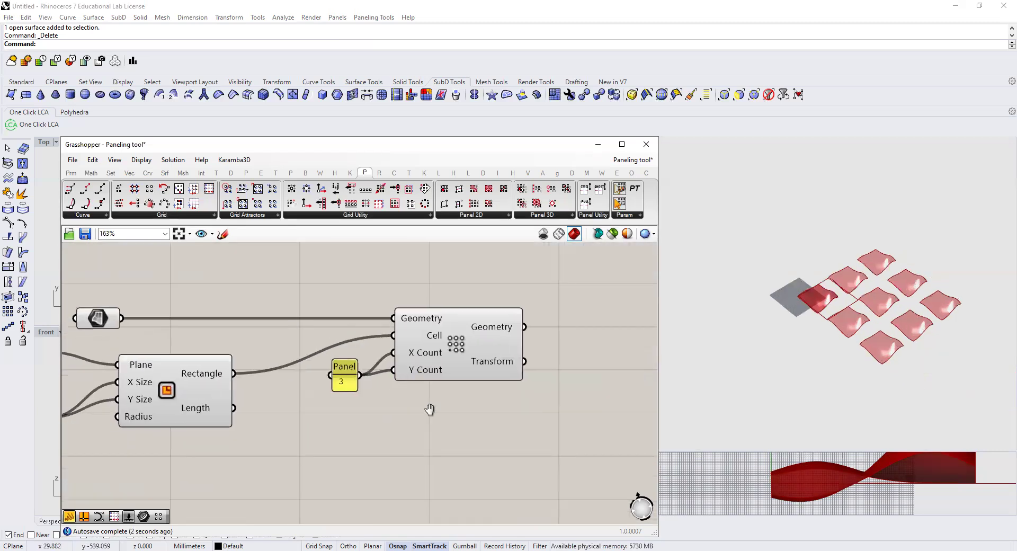
left_click_drag(164, 322, 424, 442)
middle_click(375, 370)
left_click(410, 335)
Add a List Item component, connect the array's Geometry output to its List input and align it with the array.
right_click_drag(567, 369, 424, 358)
scroll(437, 378, "up", 1)
scroll(435, 380, "up", 3)
left_click(411, 386)
double_click(406, 385)
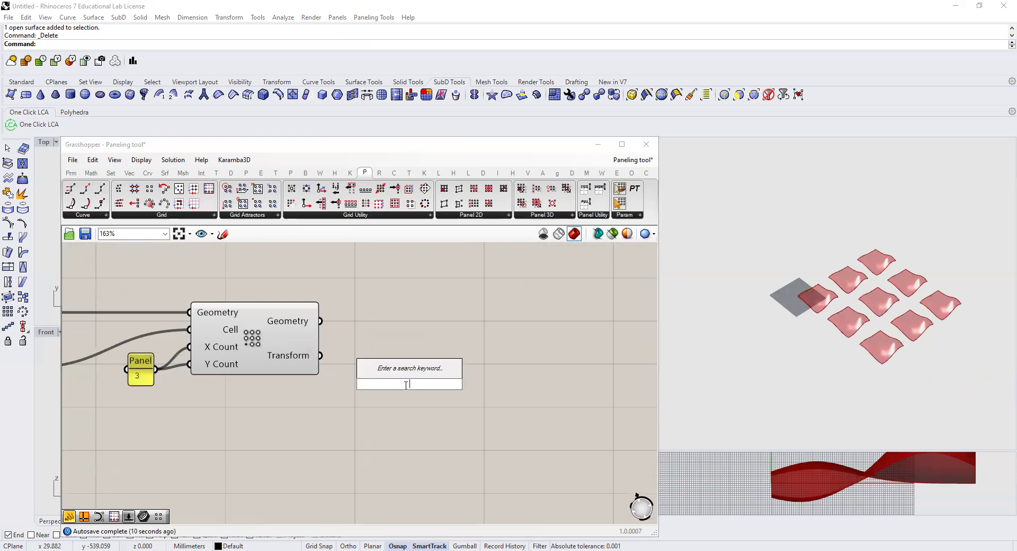
type("item")
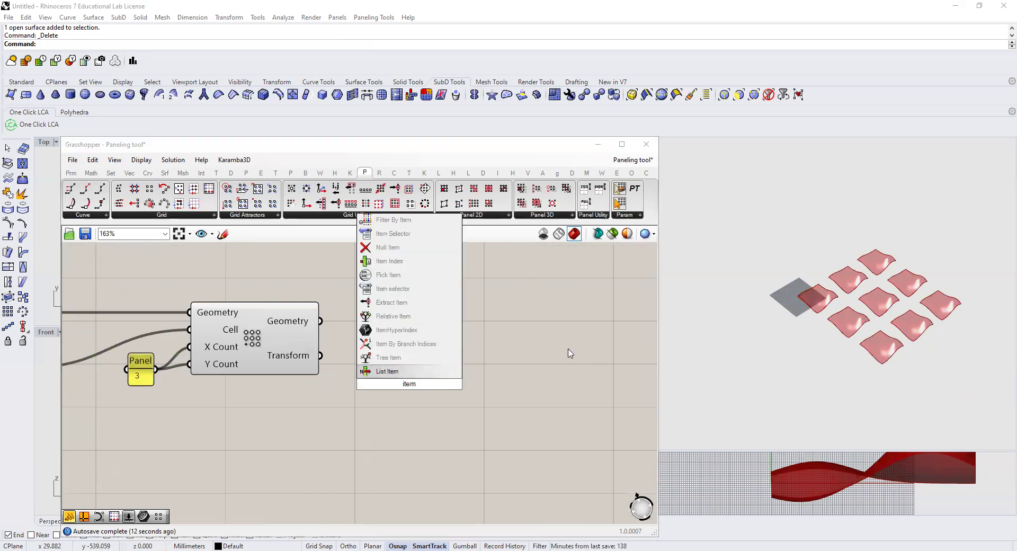
left_click_drag(417, 374, 562, 346)
left_click_drag(321, 321, 514, 330)
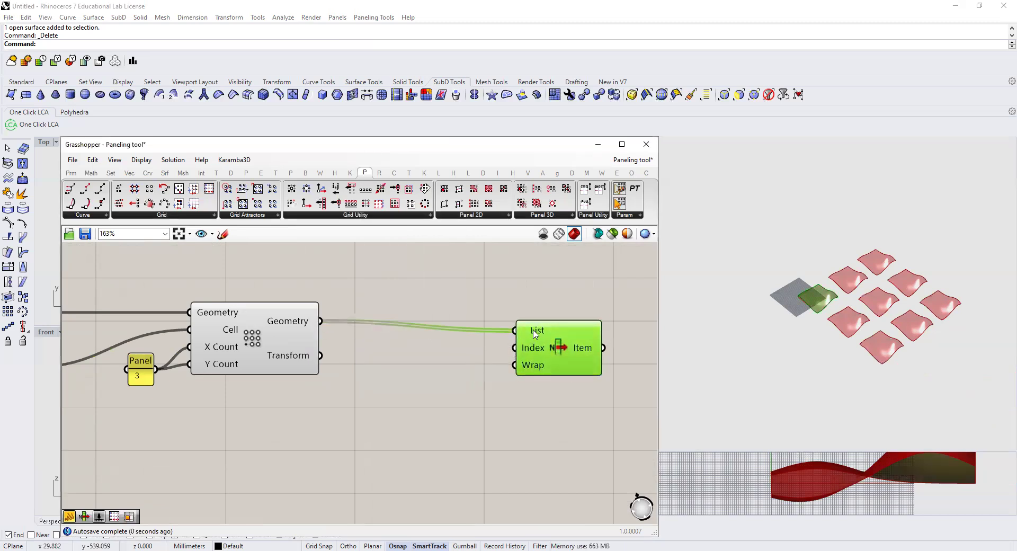
left_click_drag(577, 350, 576, 343)
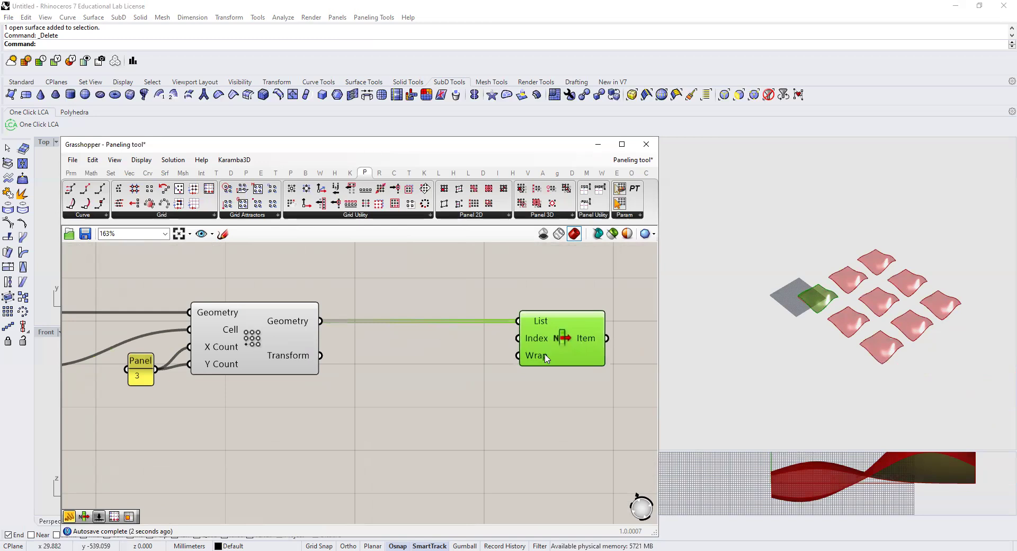
Add a panel with the value 0 and connect it to the List Item's Index input.
left_click(479, 362)
double_click(477, 358)
type("//")
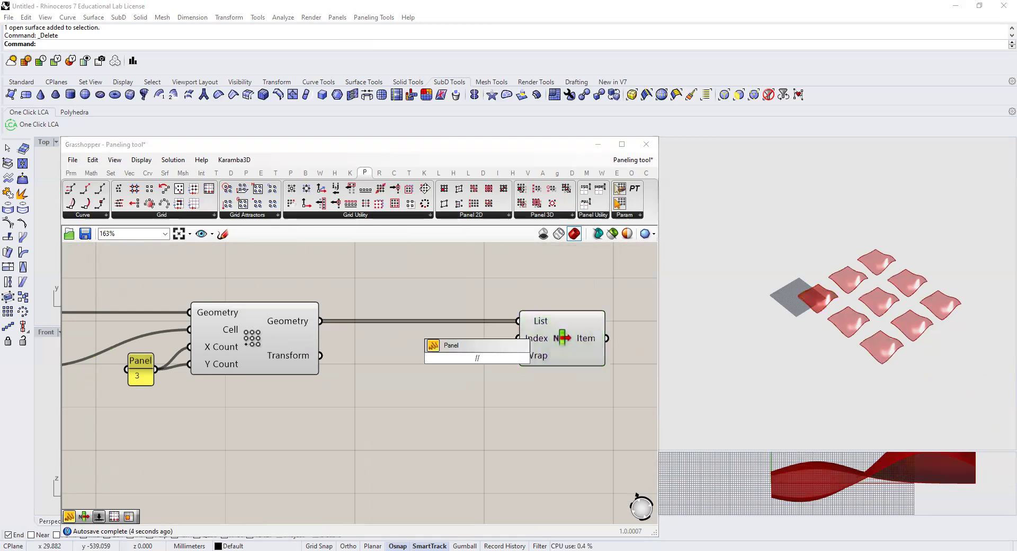
type("0")
key("Return")
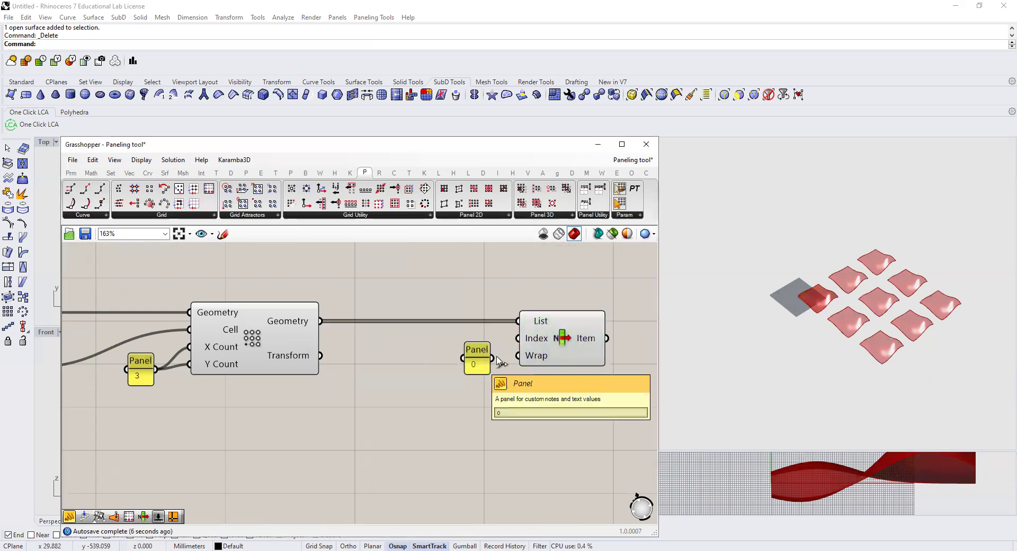
left_click_drag(493, 357, 518, 338)
Duplicate the List Item component and its index panel into a column of copies below the original.
scroll(568, 389, "down", 3)
left_click_drag(577, 384, 414, 295)
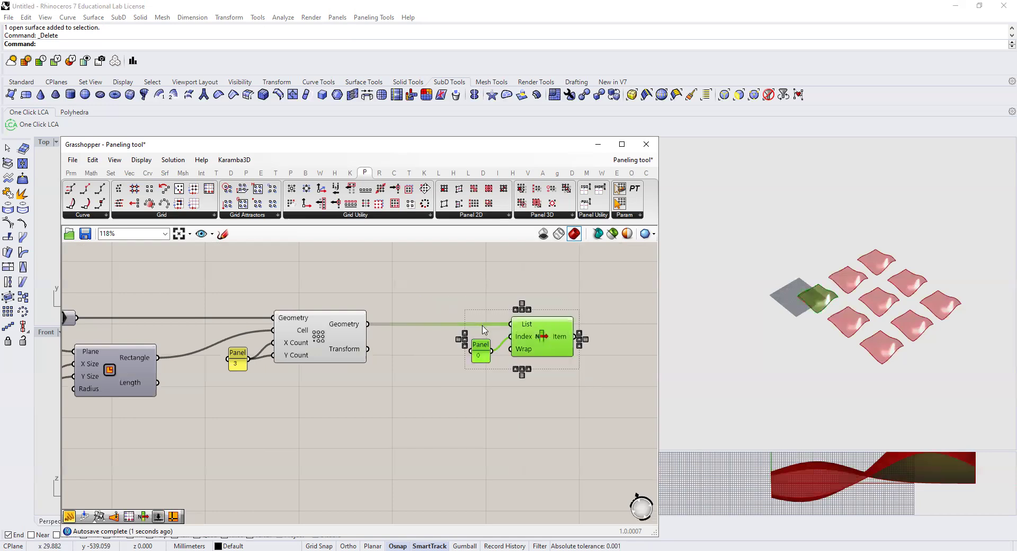
left_click_drag(483, 349, 489, 476, "alt")
right_click_drag(602, 441, 555, 307)
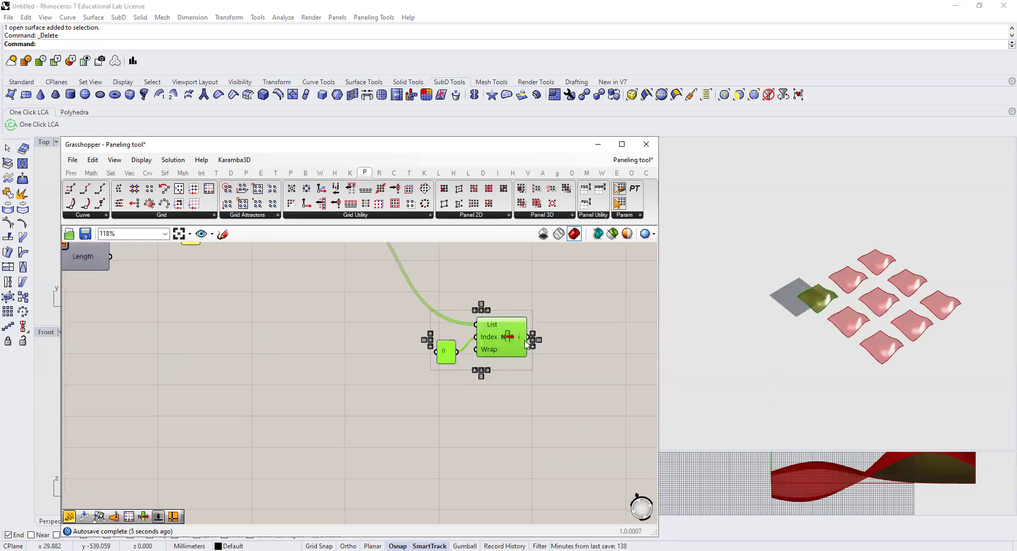
scroll(498, 345, "down", 4)
left_click_drag(505, 343, 503, 518, "alt")
Set the index panels of the first two duplicated List Item components to 1 and 2.
left_click(471, 350)
scroll(470, 350, "up", 3)
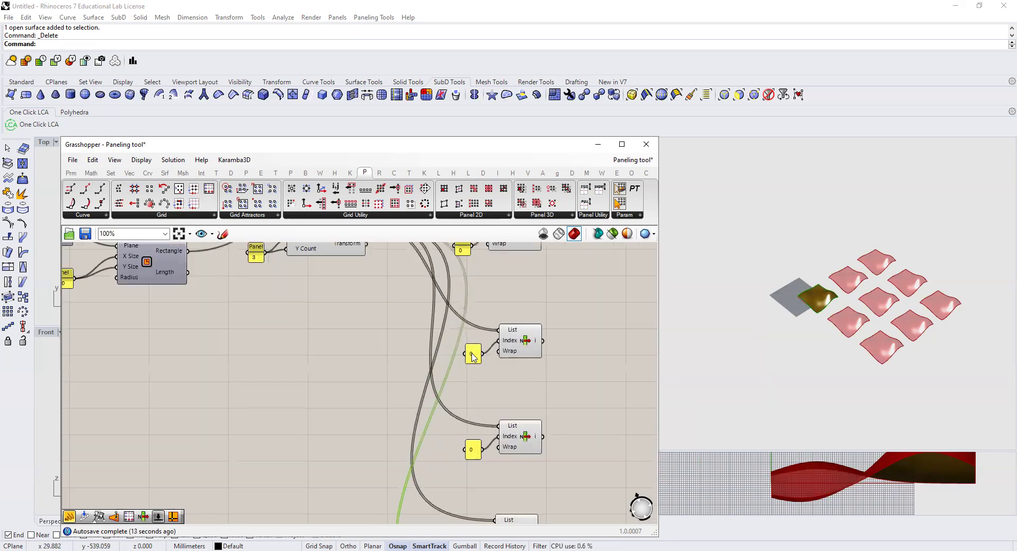
double_click(473, 354)
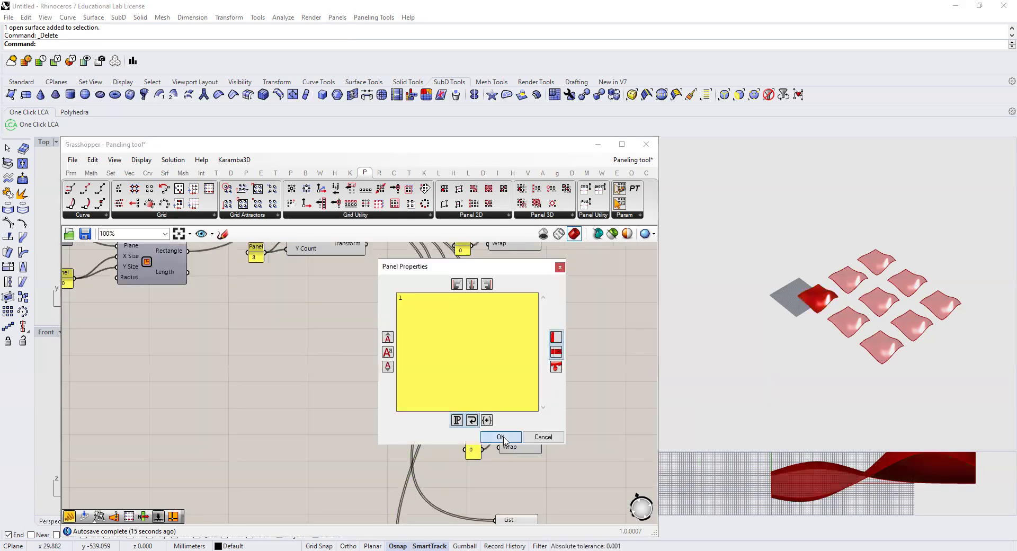
double_click(473, 451)
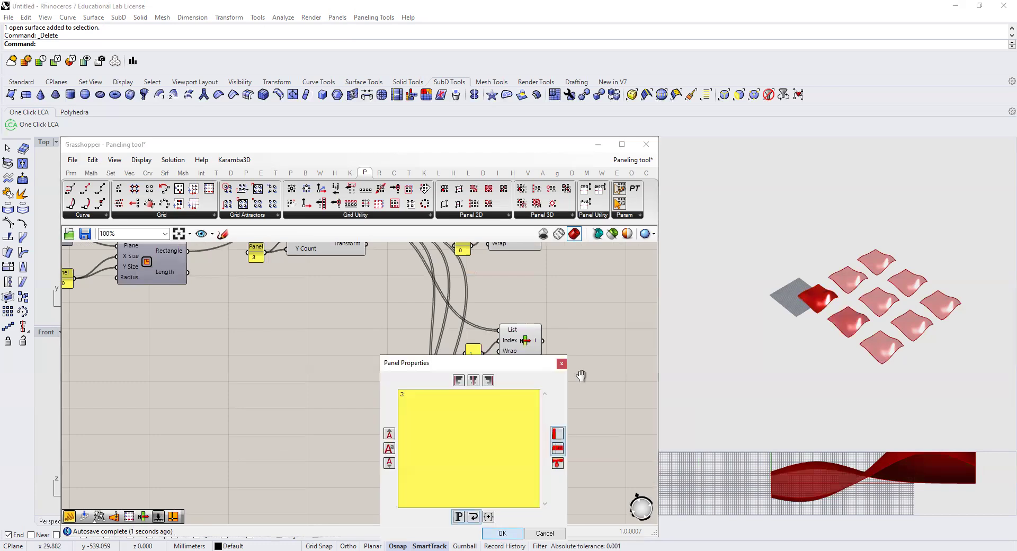
key("Escape")
Set the index panels of the next two duplicated List Item components to 3 and 4.
right_click_drag(580, 376, 565, 248)
left_click(454, 418)
double_click(454, 421)
type("3")
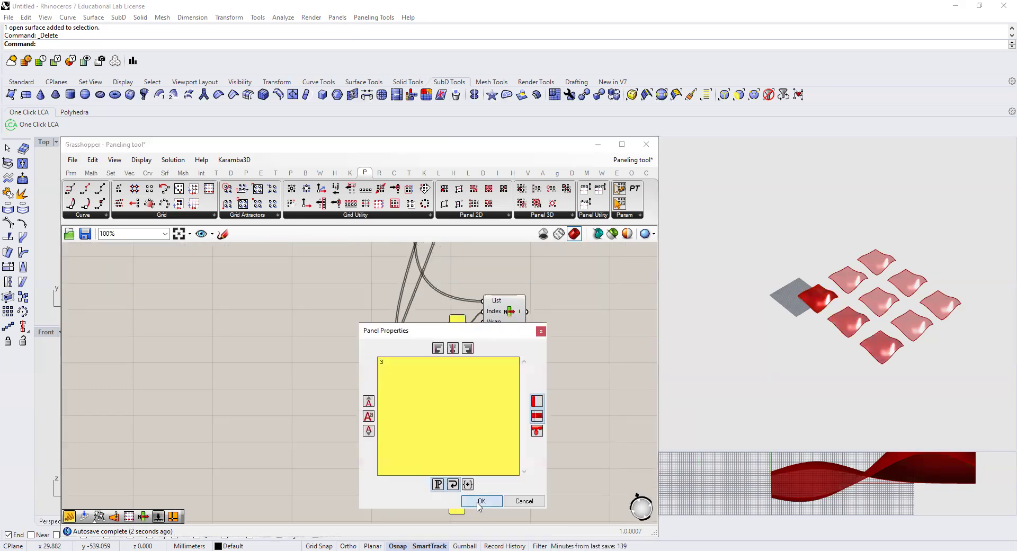
left_click(481, 503)
right_click_drag(482, 503, 475, 429)
double_click(465, 420)
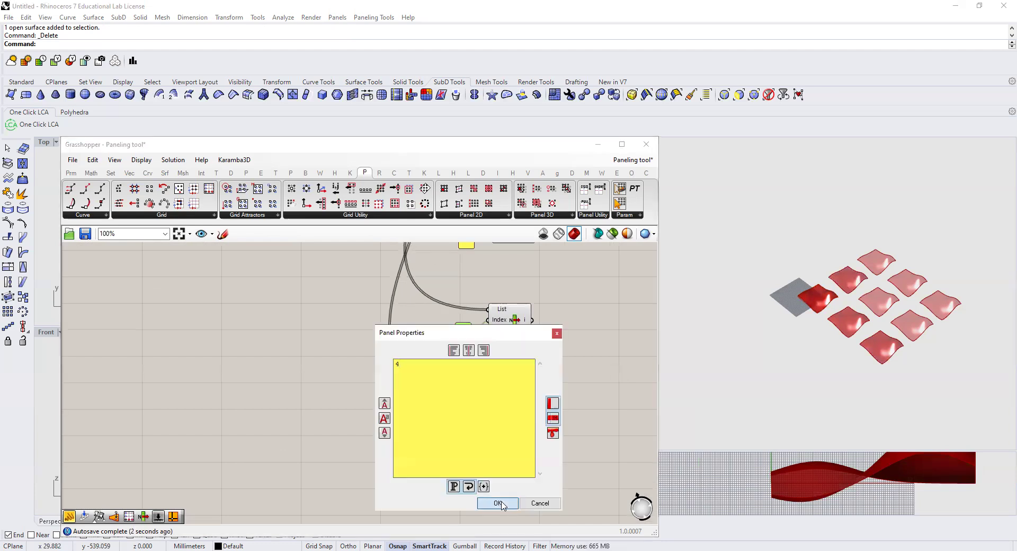
type("4")
left_click(519, 504)
Duplicate the List Item with index 4 and its panel twice further down the column.
right_click_drag(567, 417, 526, 391)
left_click_drag(522, 406, 422, 347)
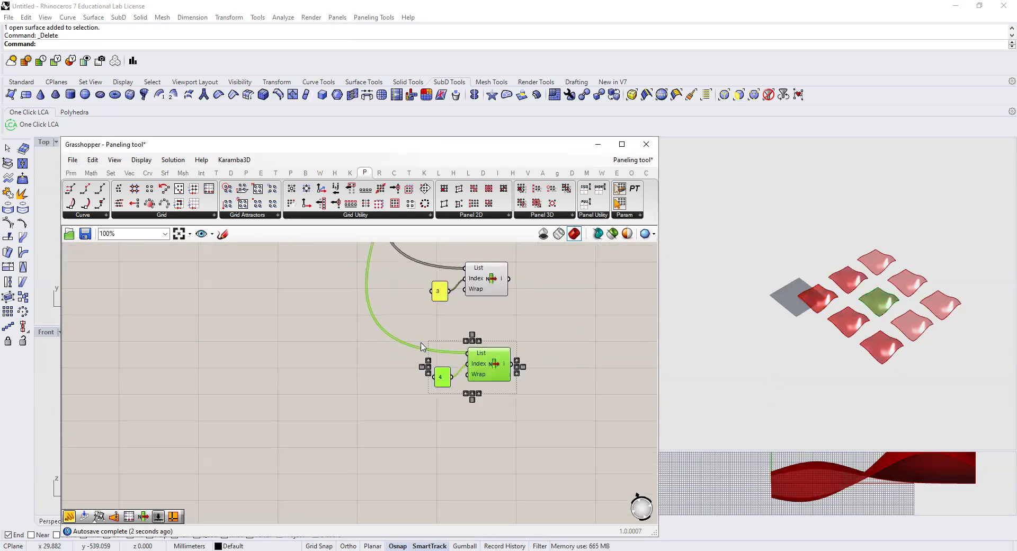
left_click_drag(504, 379, 504, 482, "alt")
right_click_drag(504, 482, 481, 344)
left_click_drag(478, 276, 475, 473)
Set the index panels of the two newest List Item copies to 5 and 6.
left_click(424, 365)
double_click(424, 365)
type("5")
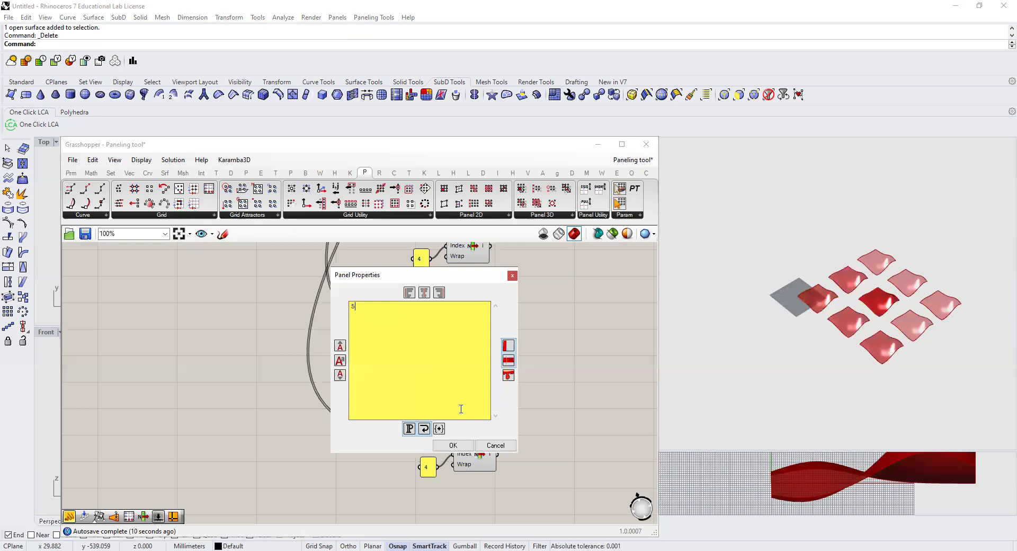
left_click(453, 446)
left_click(429, 467)
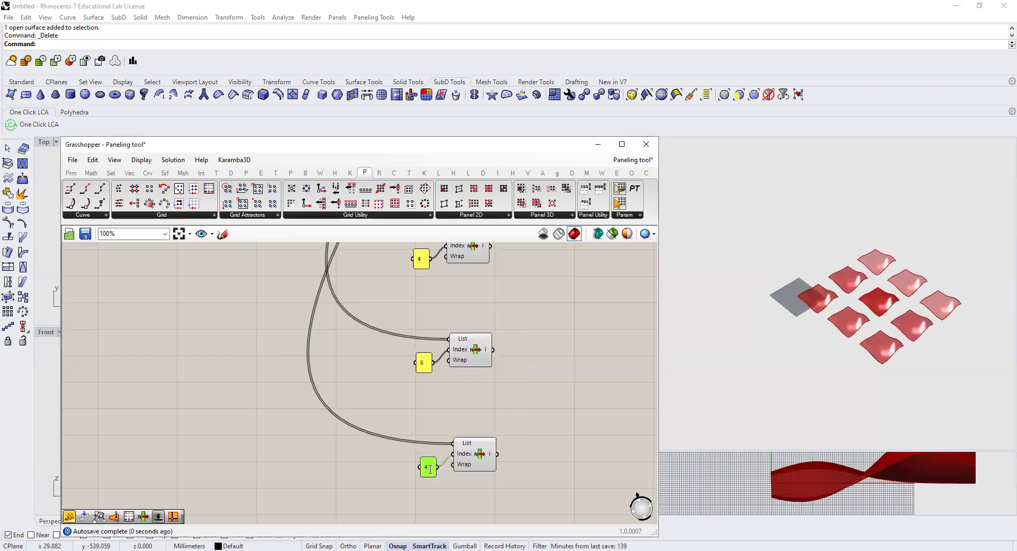
double_click(430, 468)
type("5")
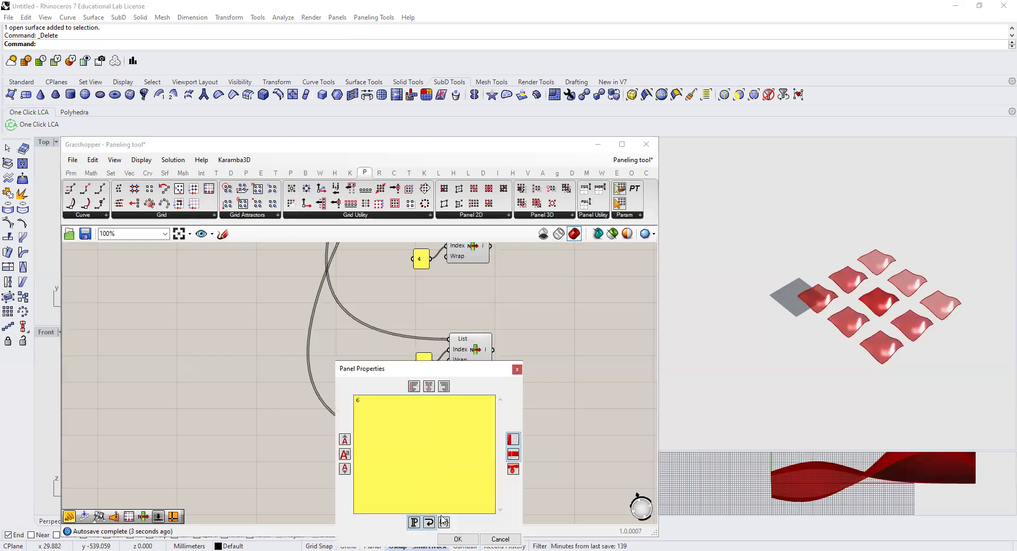
left_click(457, 539)
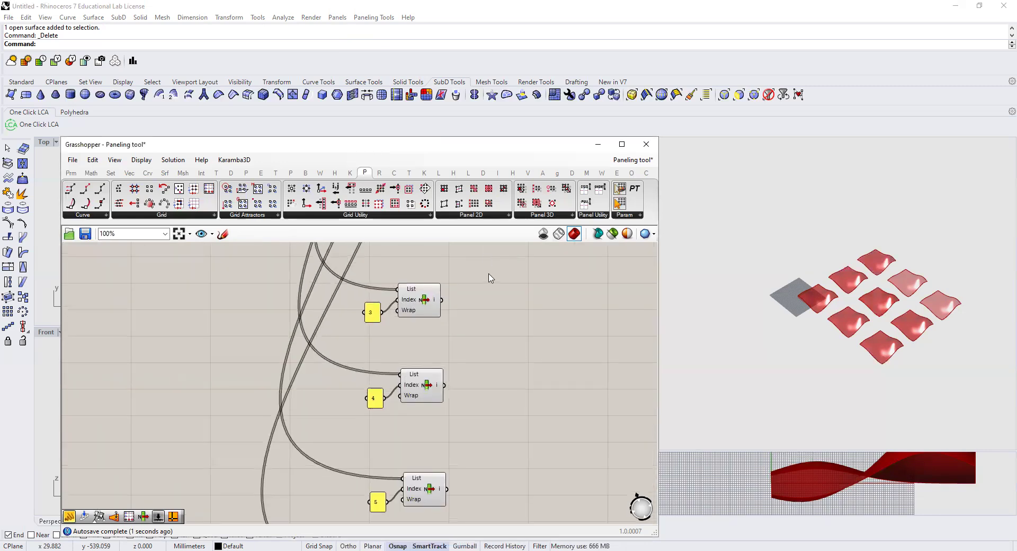
Add a PanelingTools Surface Distance component beside the List Item with index 0 and connect that Item output to its Surface input.
right_click_drag(490, 276, 503, 463)
right_click_drag(488, 370, 435, 276)
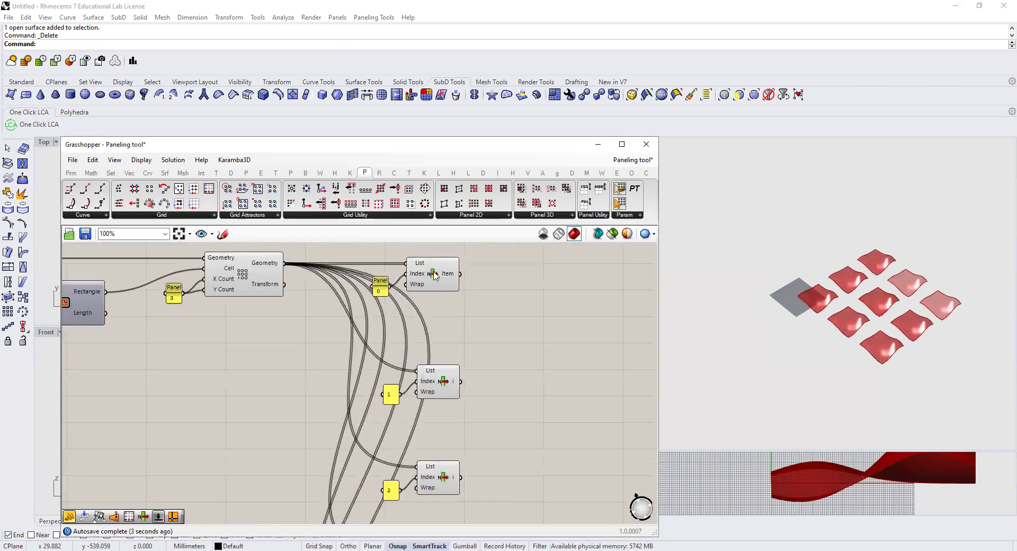
left_click(433, 275)
scroll(433, 275, "up", 5)
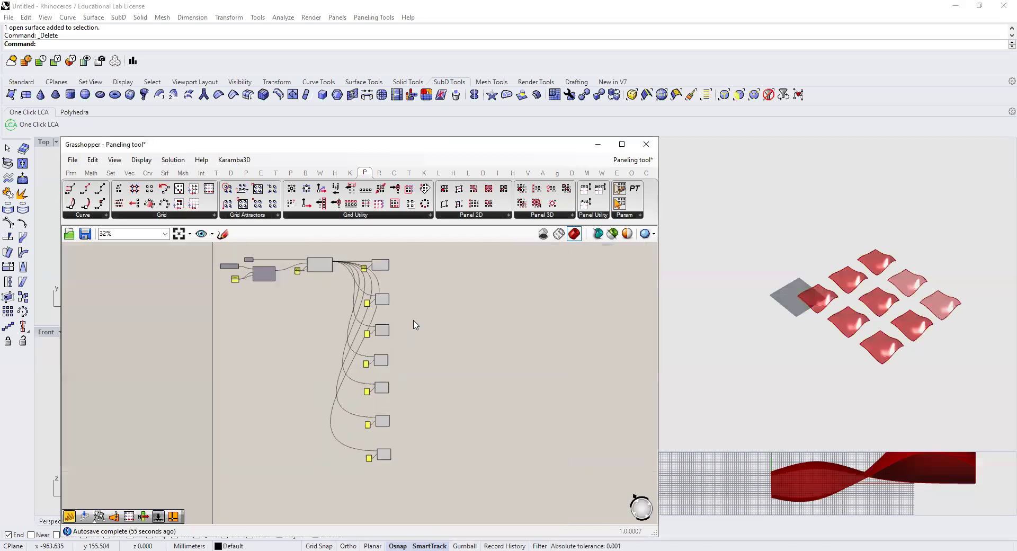
scroll(415, 325, "up", 5)
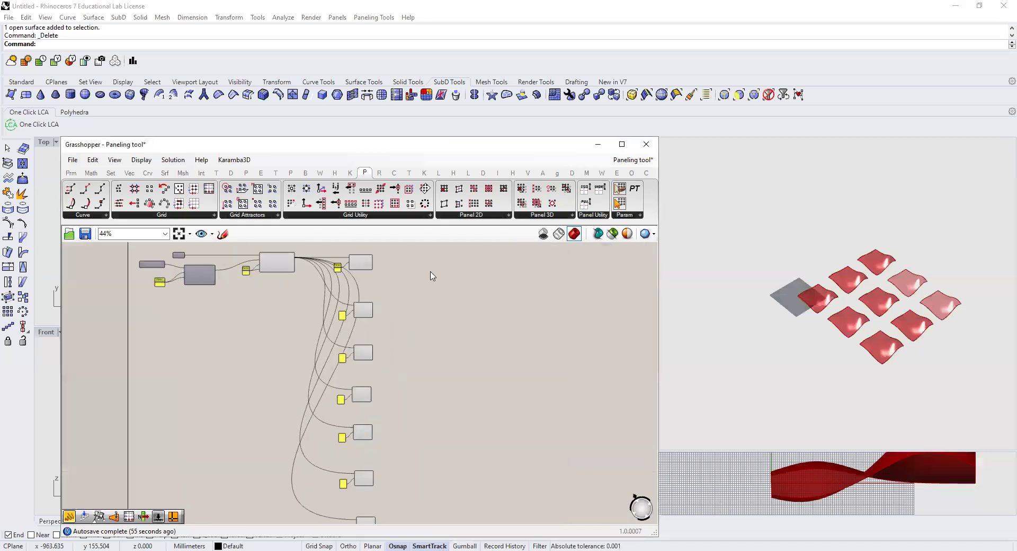
right_click_drag(391, 308, 358, 317)
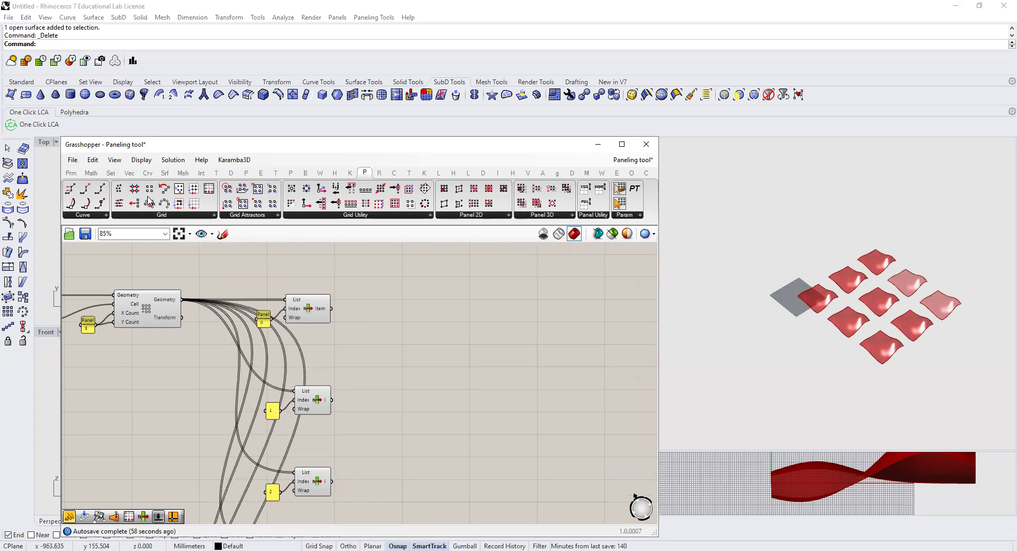
left_click(191, 215)
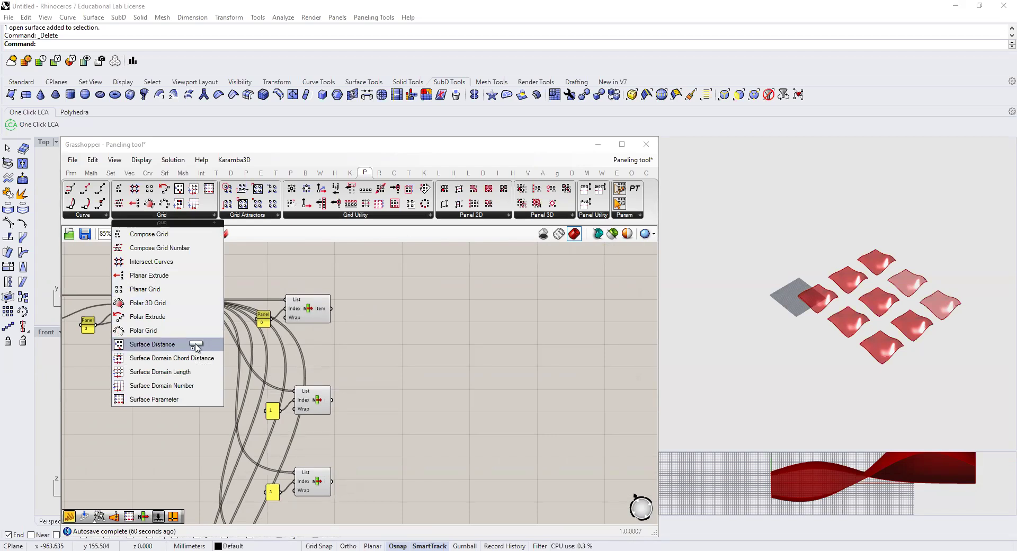
left_click(157, 346)
left_click(409, 311)
scroll(412, 314, "up", 4)
left_click_drag(394, 333, 466, 359)
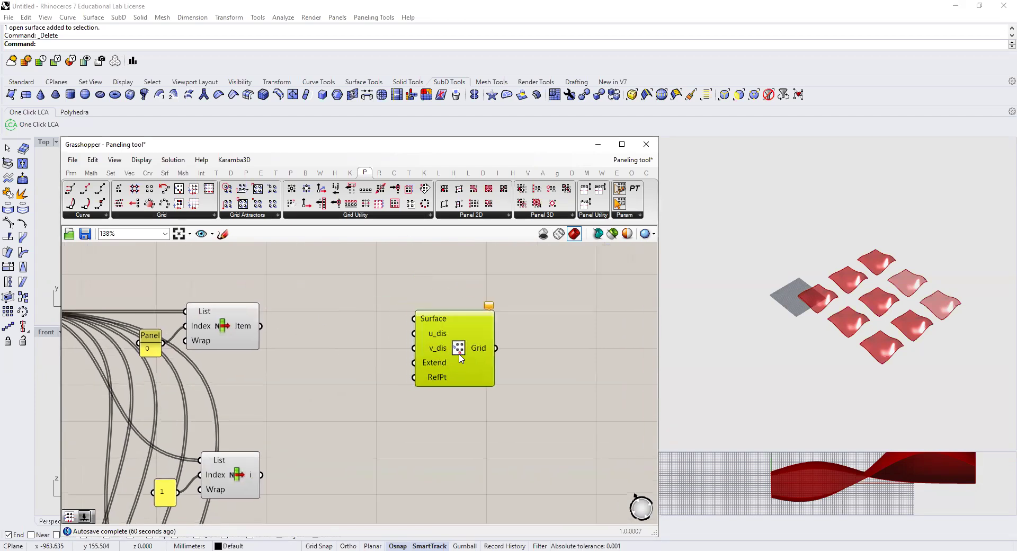
left_click_drag(260, 326, 424, 317)
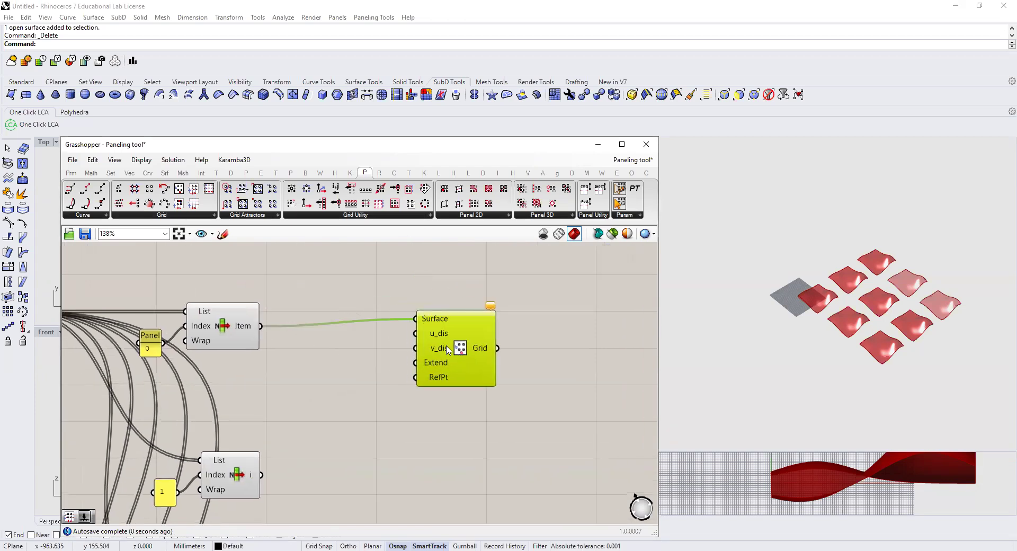
Add a number slider ranging from 0.1 to 10 and connect it to both the u_dis and v_dis inputs of Surface Distance.
left_click(228, 327)
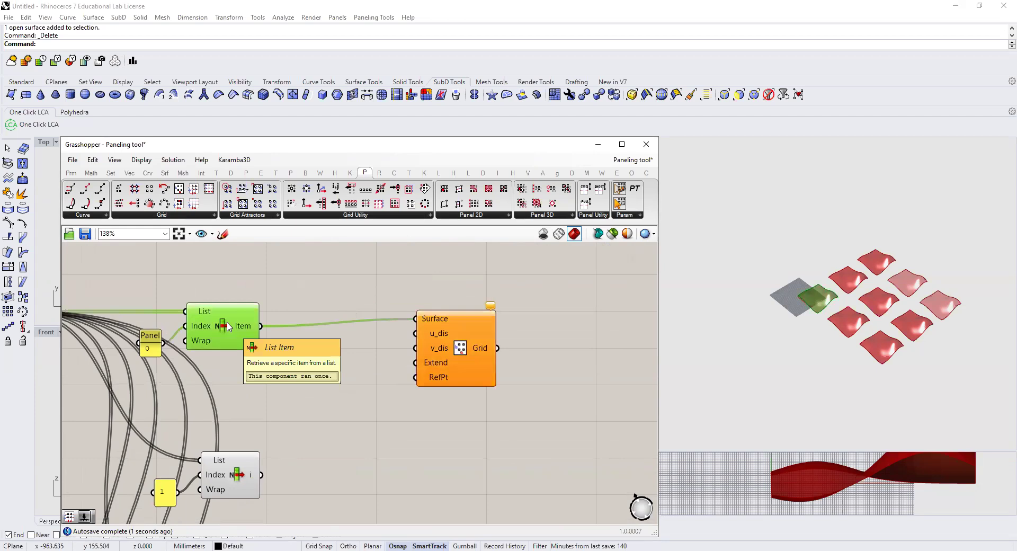
scroll(436, 312, "up", 5)
right_click_drag(517, 377, 591, 366)
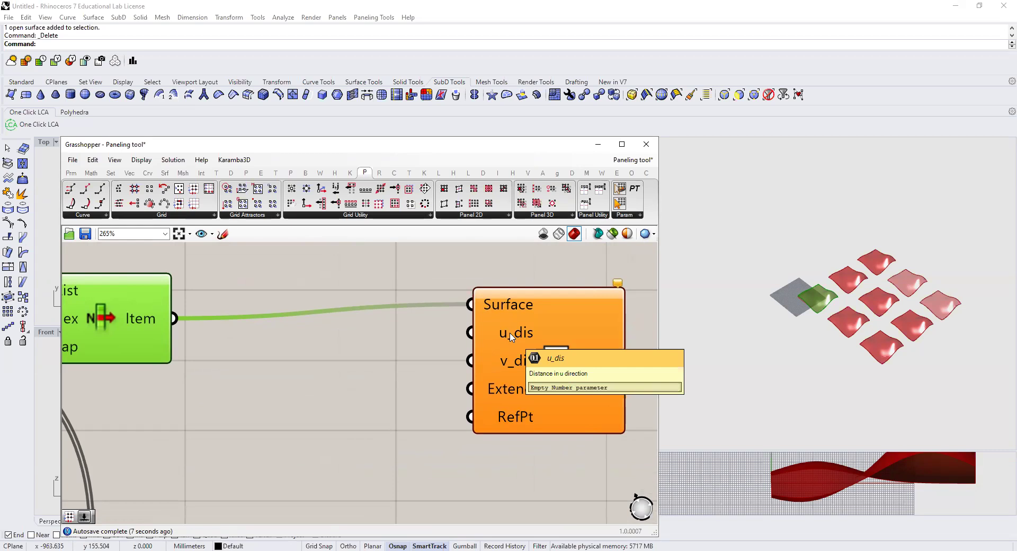
scroll(771, 318, "up", 5)
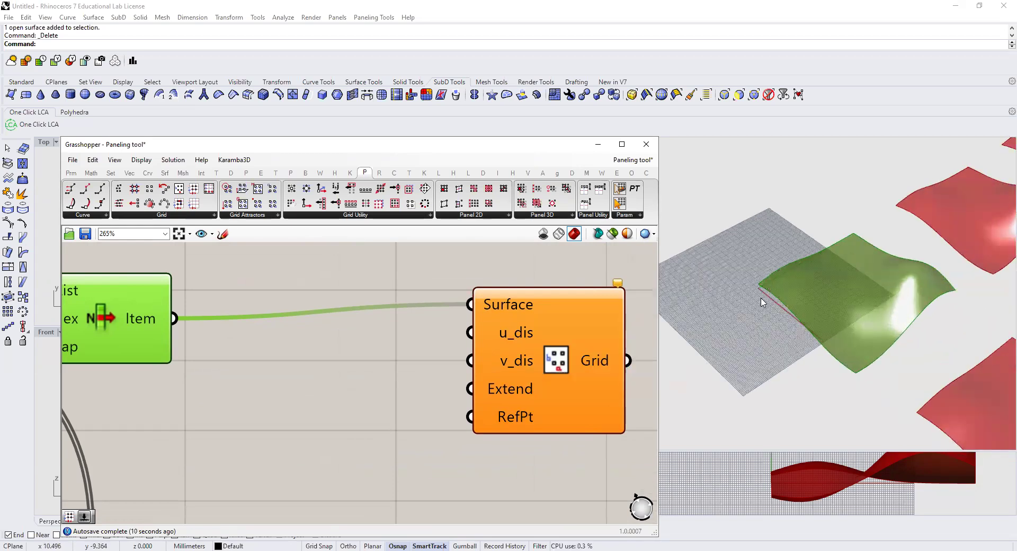
left_click(326, 356)
double_click(326, 353)
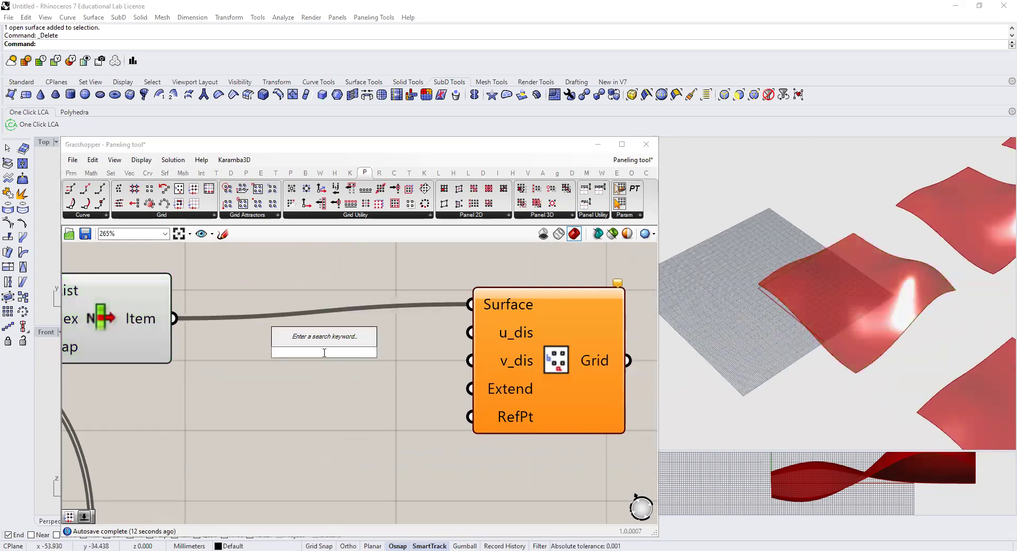
type("0.1<10")
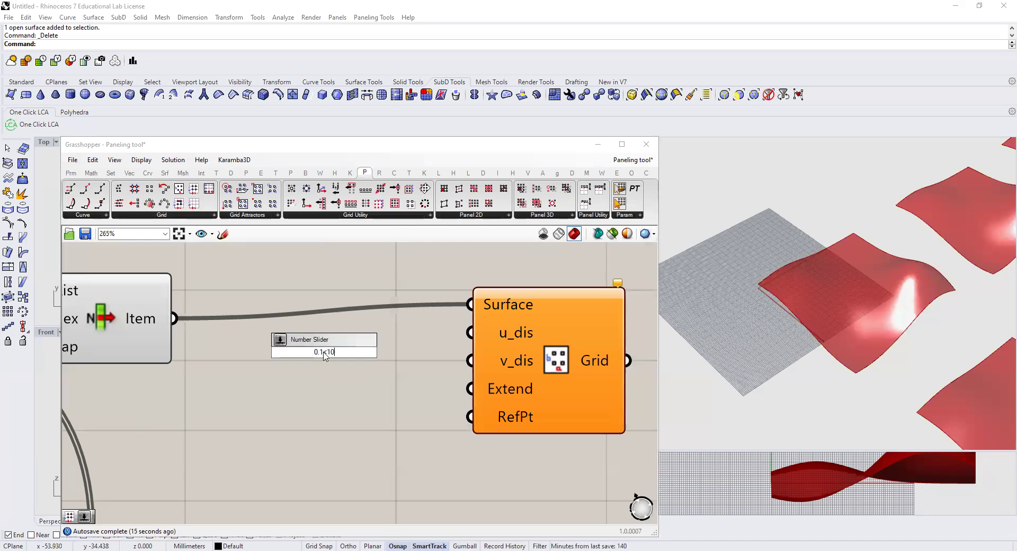
key("Return")
left_click_drag(392, 411, 469, 332)
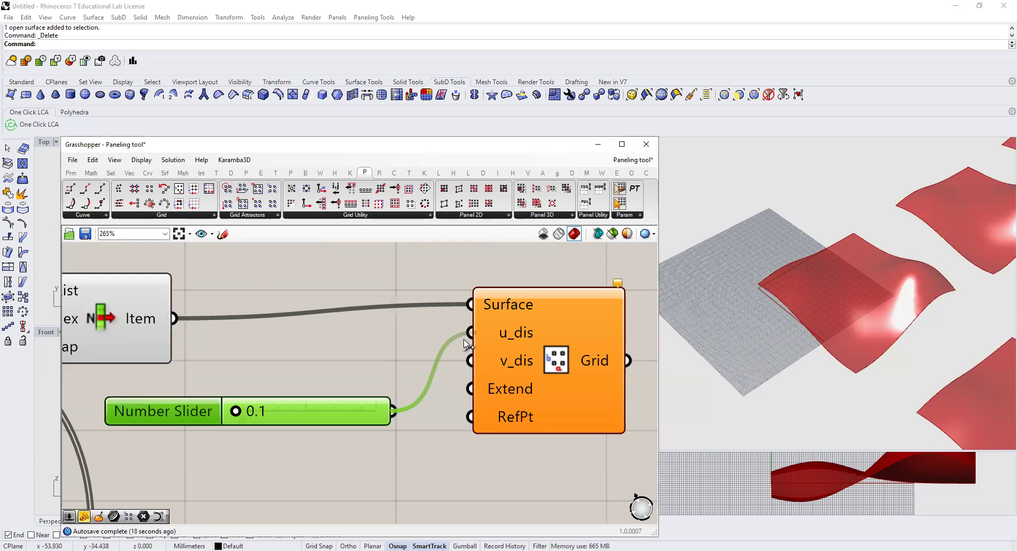
left_click_drag(394, 411, 490, 368)
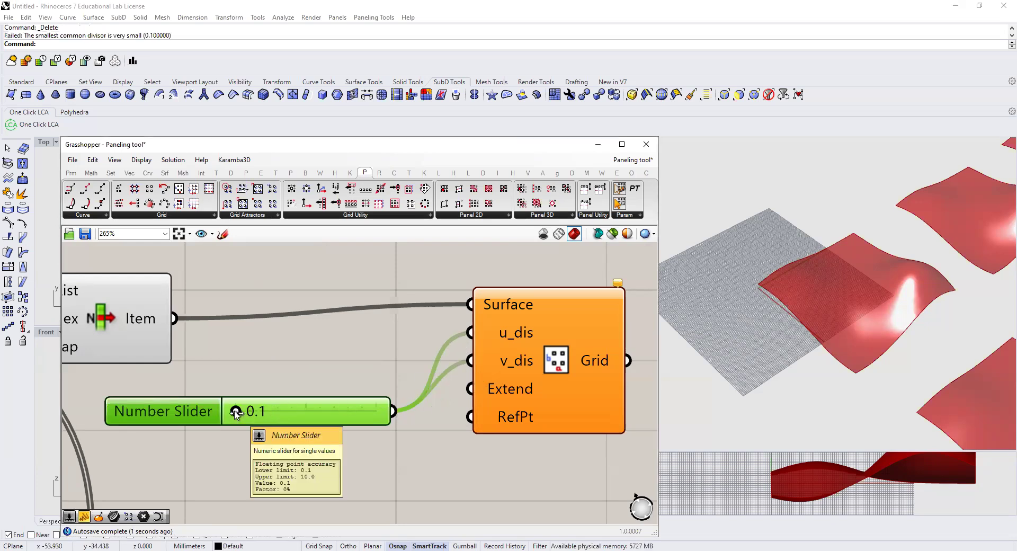
Set the grid distance slider to 3.3 and bring the Grasshopper window back over the viewports.
left_click_drag(237, 414, 285, 414)
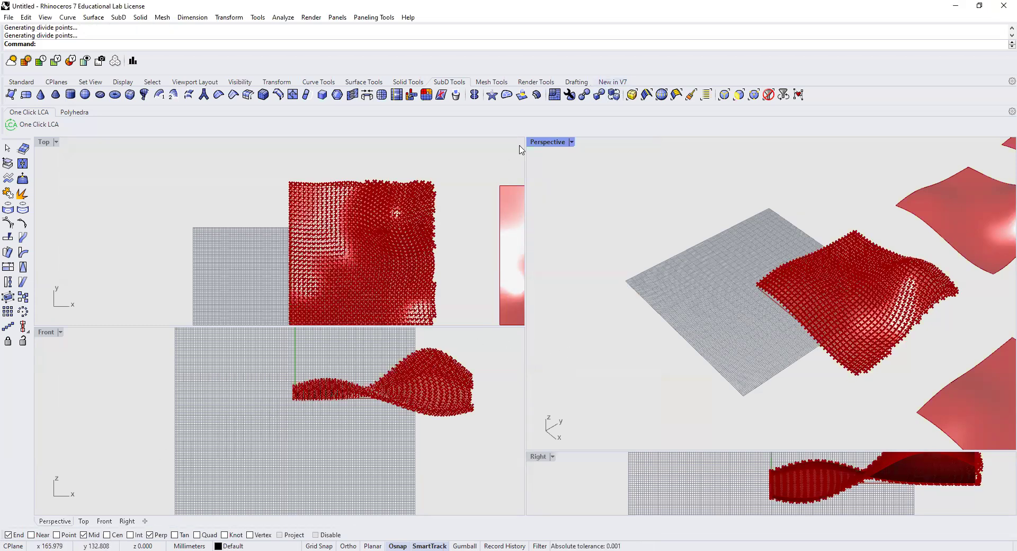
left_click(21, 81)
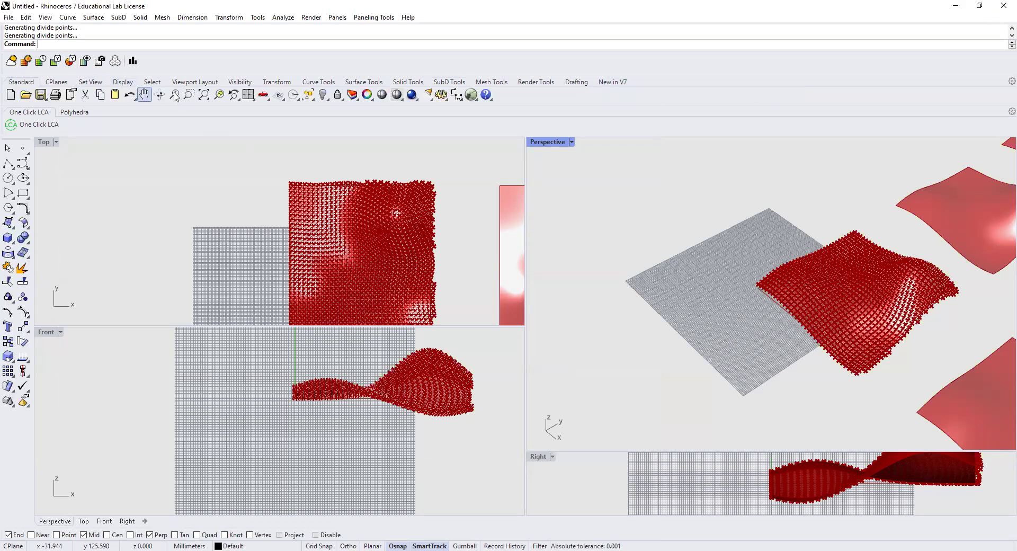
left_click(471, 95)
left_click(469, 94)
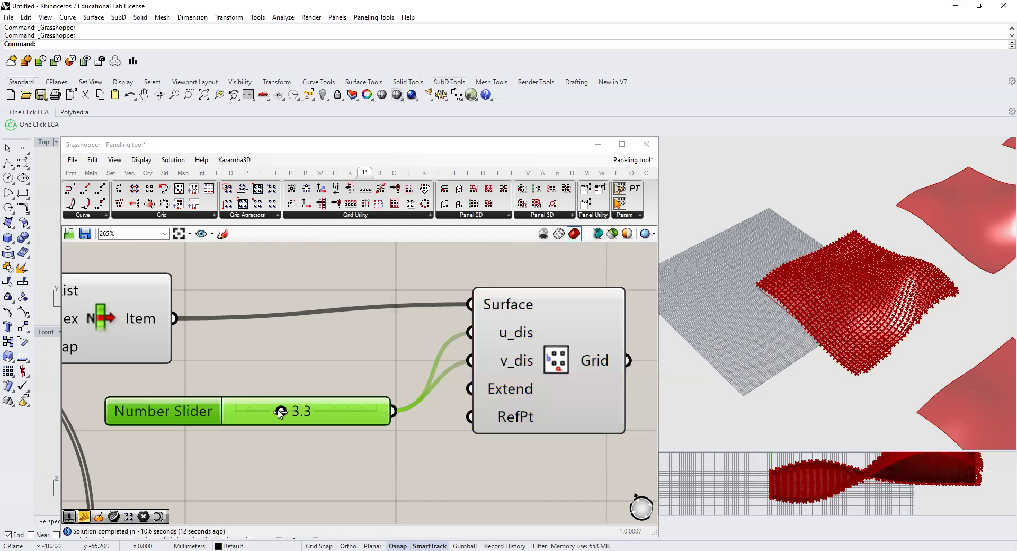
Change the slider's numeric domain to a minimum of 5 and a higher maximum.
double_click(216, 414)
left_click(271, 428)
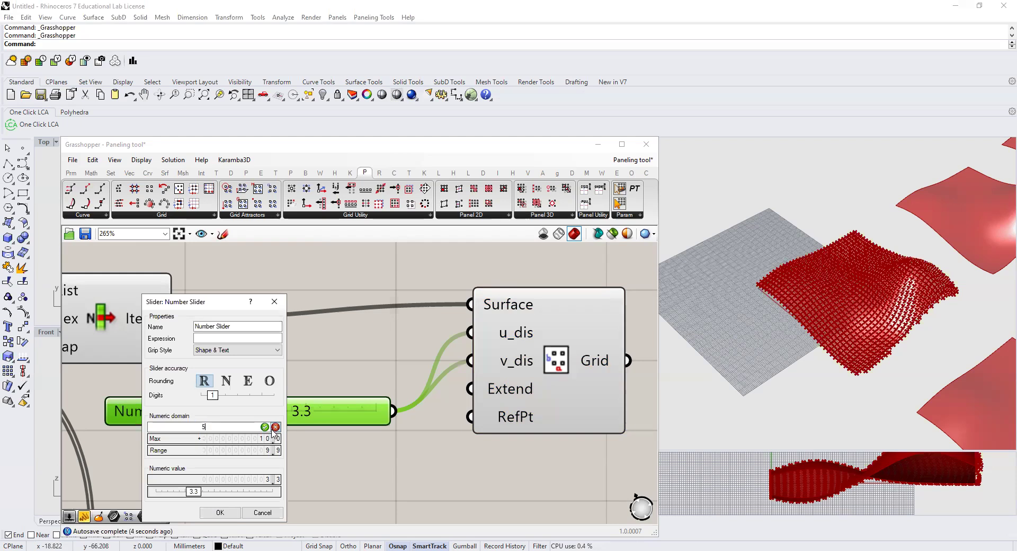
key("Return")
left_click(269, 439)
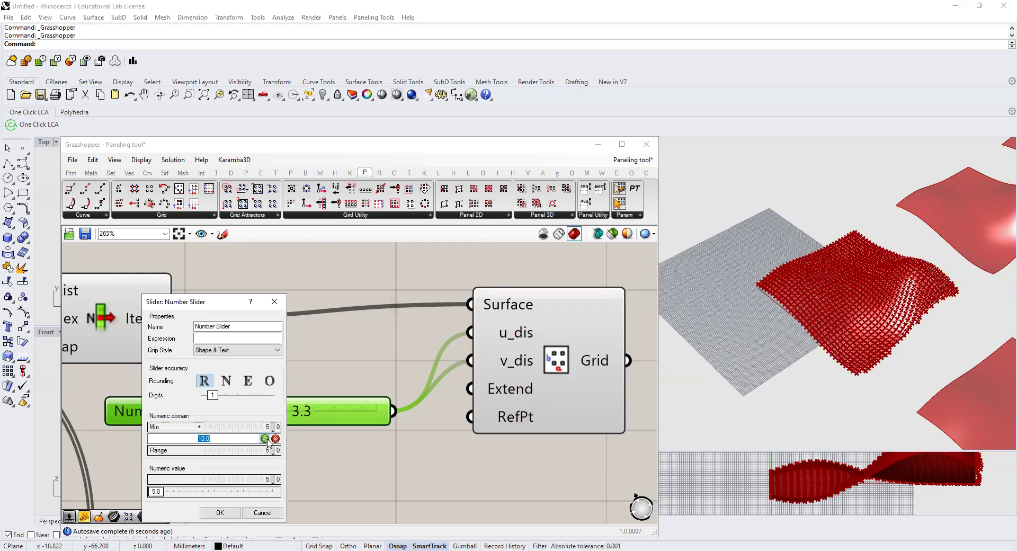
left_click(264, 438)
left_click(220, 512)
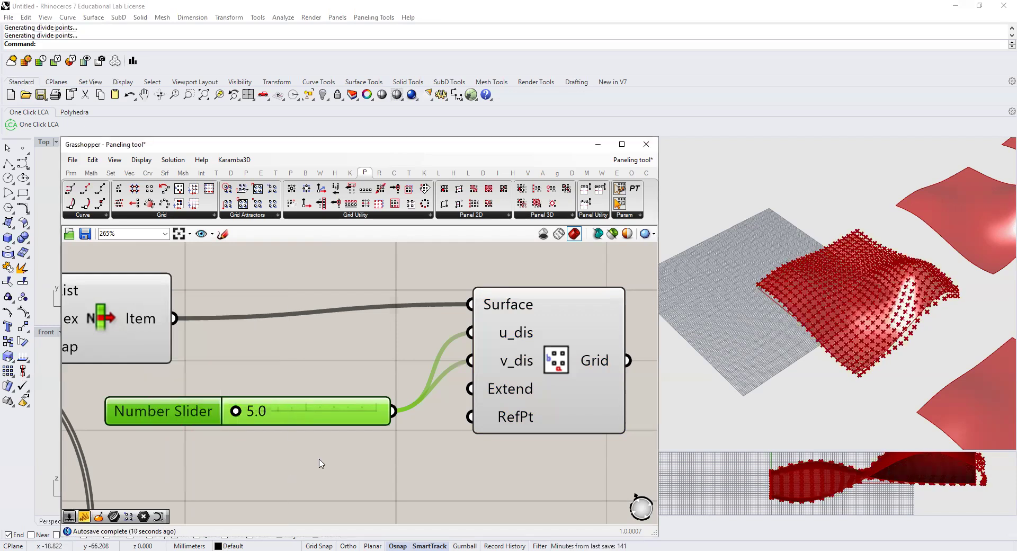
Try grid distances of 15.7 and 5.0 on the slider and examine the point spacing on the first surface.
scroll(268, 430, "up", 1)
left_click_drag(231, 410, 264, 412)
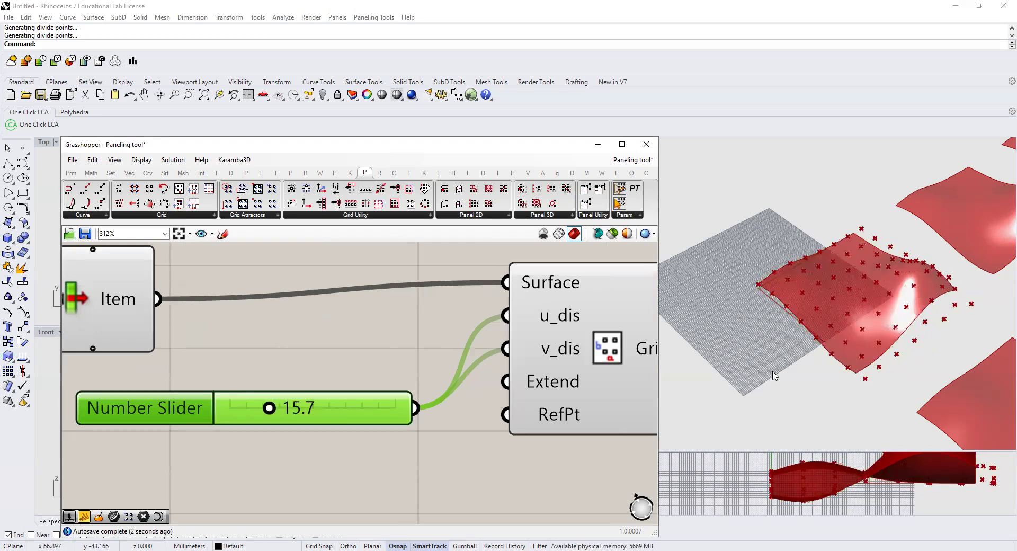
right_click_drag(791, 409, 906, 277)
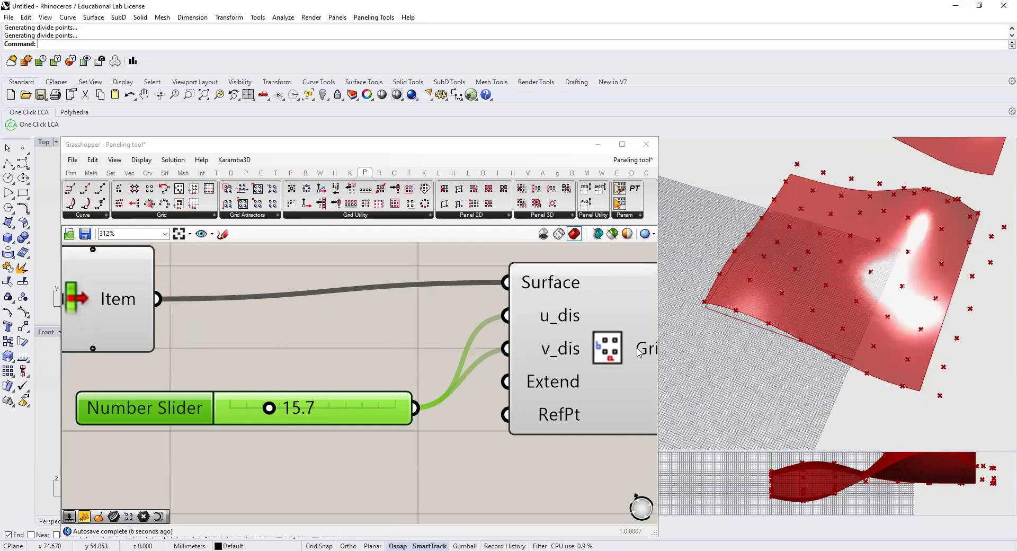
right_click_drag(438, 319, 375, 327)
left_click_drag(201, 416, 161, 421)
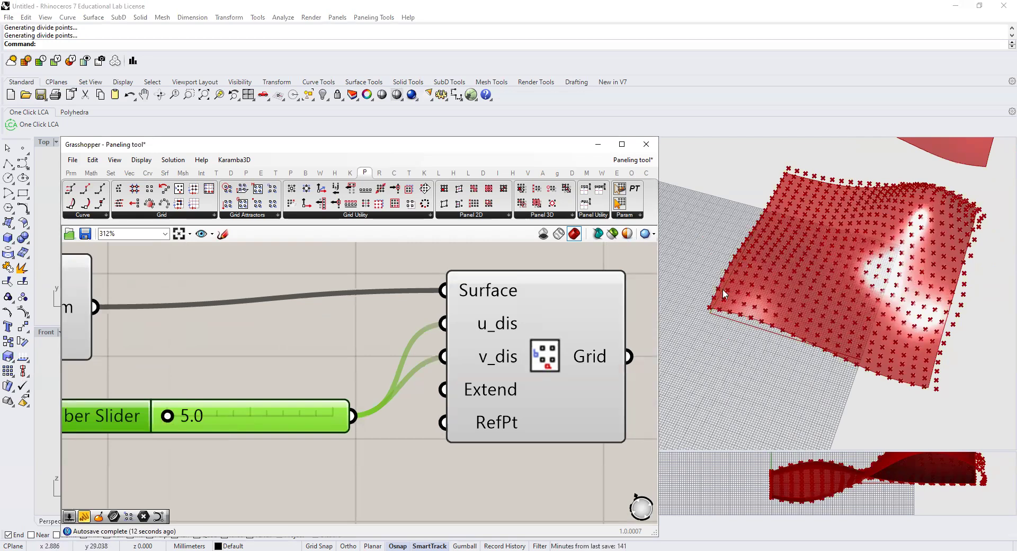
scroll(725, 303, "up", 3)
scroll(708, 310, "up", 2)
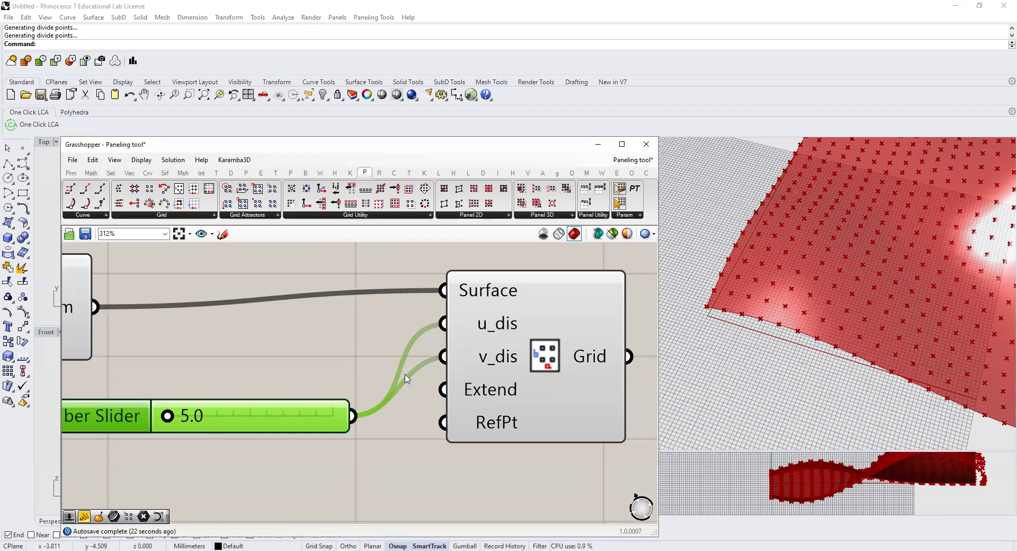
Set the grid distance slider to 22.6 and check the point grid across the first surface.
left_click_drag(168, 418, 238, 417)
right_click_drag(826, 312, 847, 297)
right_click_drag(808, 324, 740, 258)
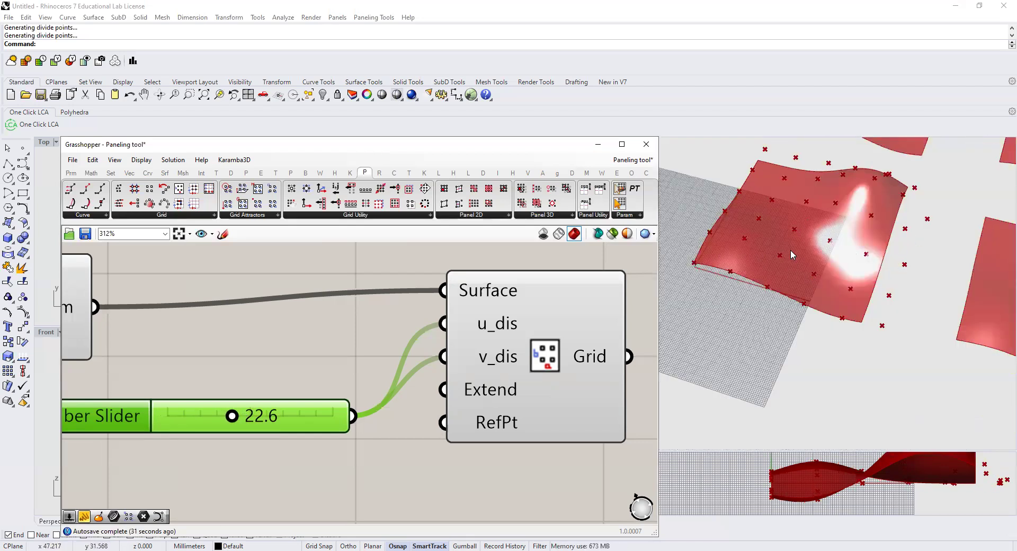
Add a Boolean Toggle set to False, connect it to the grid component's Extend input, and check the first surface's point coverage.
right_click_drag(871, 333, 871, 331)
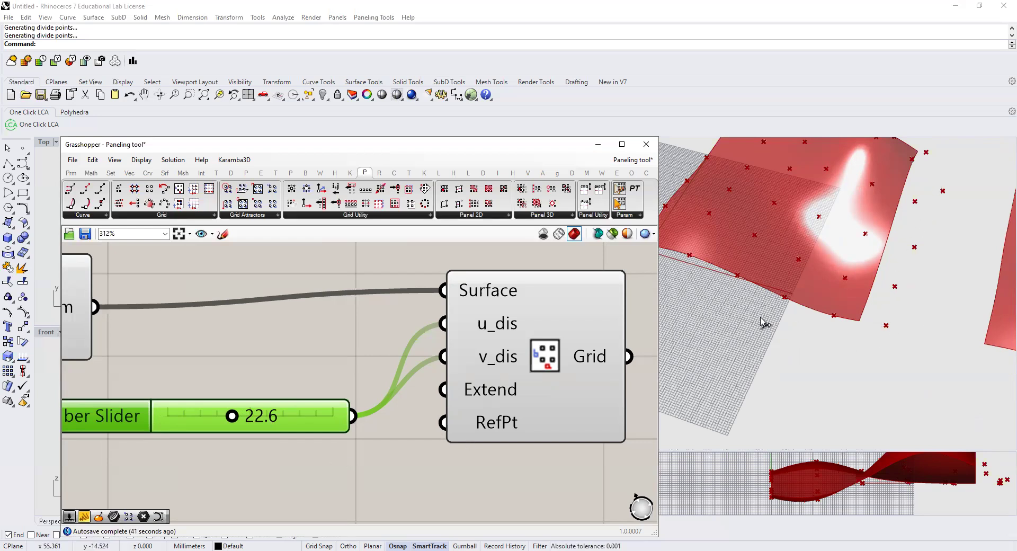
right_click_drag(811, 324, 888, 288)
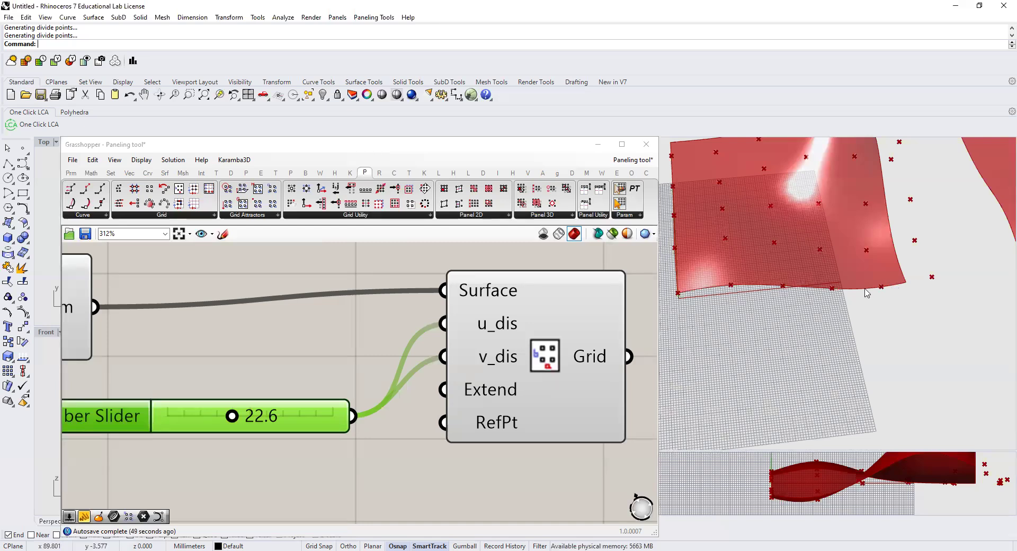
scroll(503, 355, "down", 3)
scroll(503, 355, "up", 2)
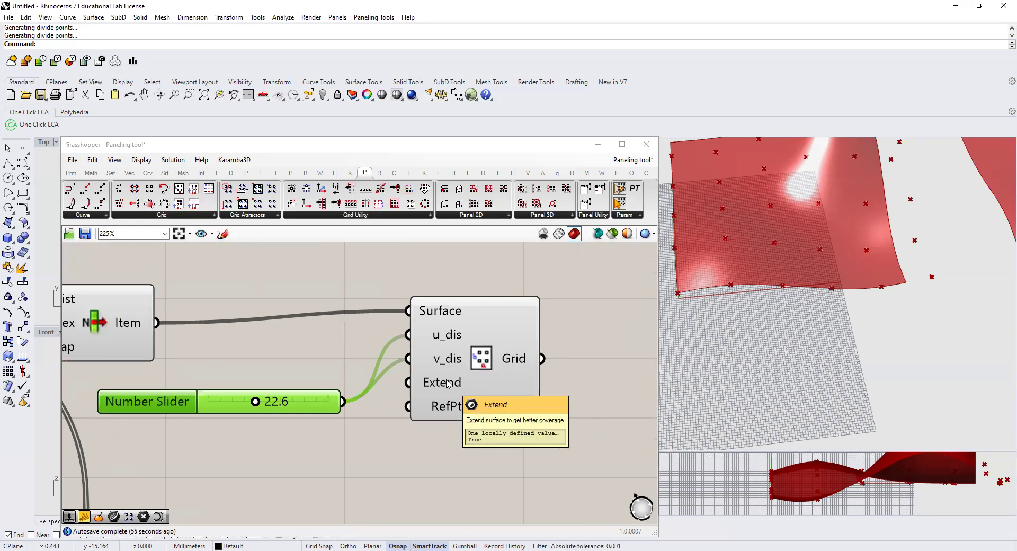
left_click_drag(471, 388, 595, 388)
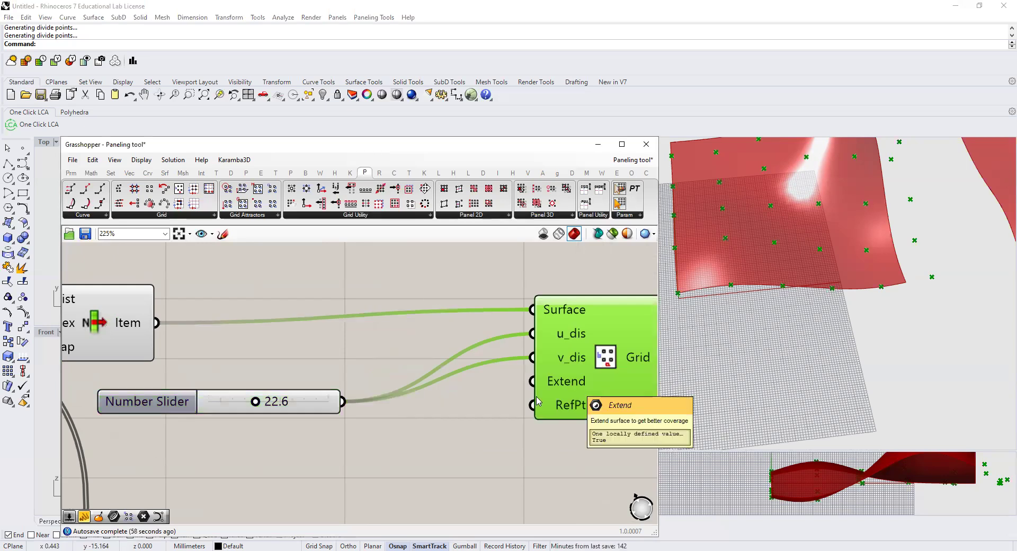
double_click(425, 435)
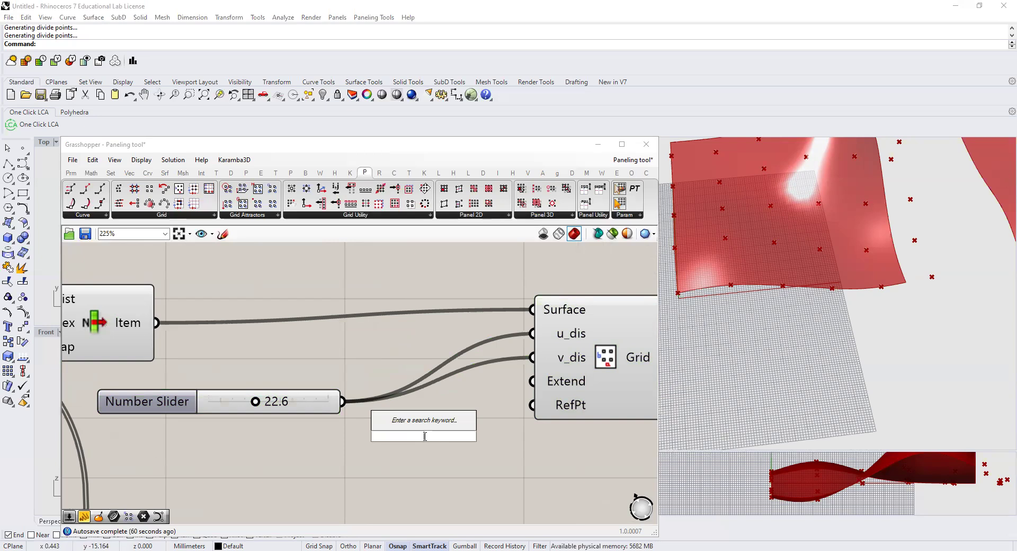
type("boo")
left_click(413, 412)
left_click_drag(514, 435, 532, 382)
left_click_drag(502, 422, 467, 453)
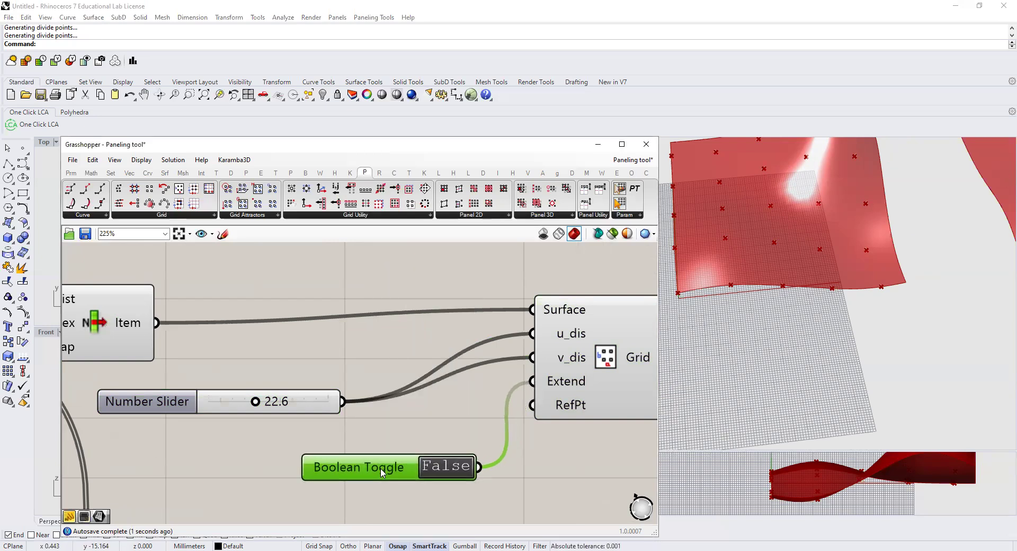
right_click_drag(887, 261, 871, 165)
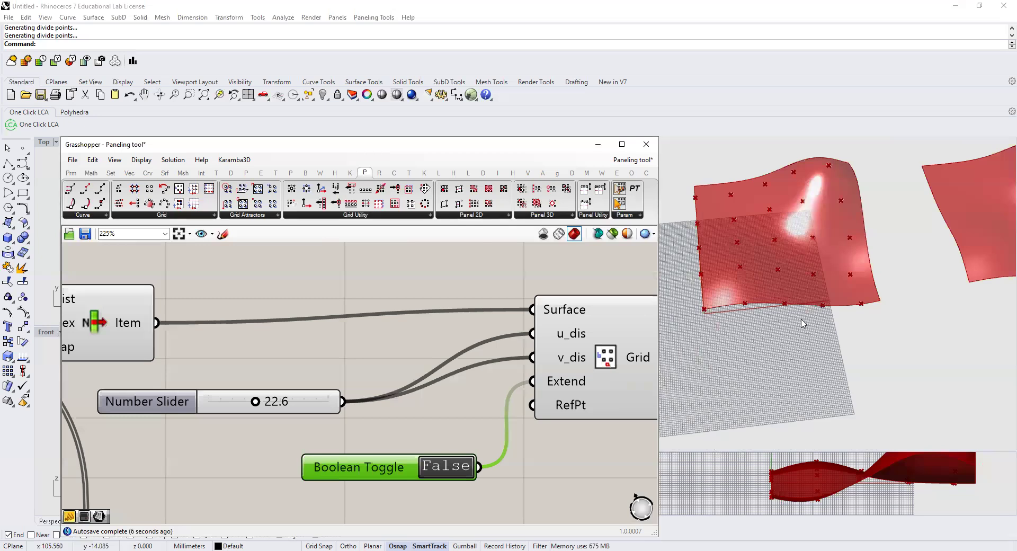
Move the first surface's grid component with its number slider and Boolean toggle above the list items and group the three together.
scroll(456, 439, "down", 3)
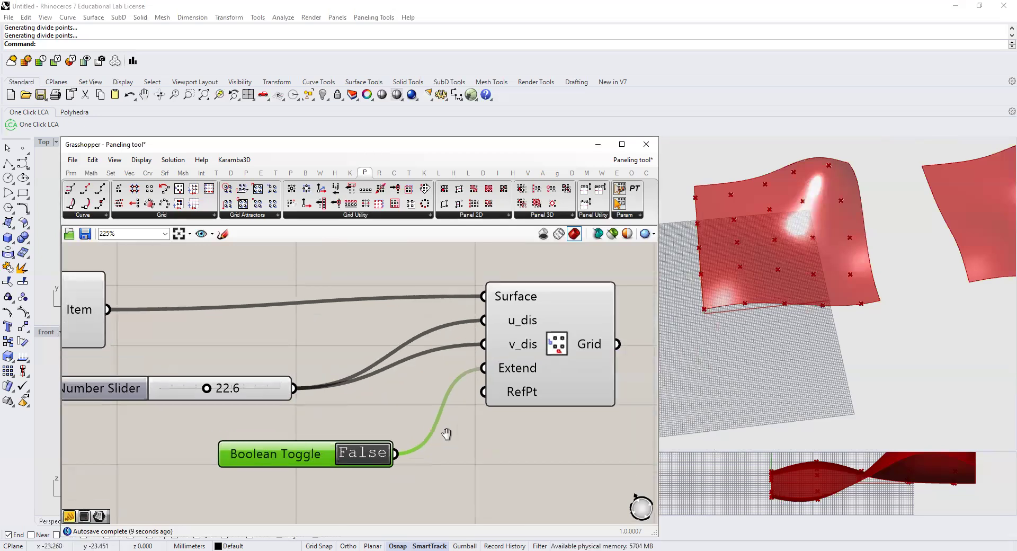
scroll(486, 432, "down", 5)
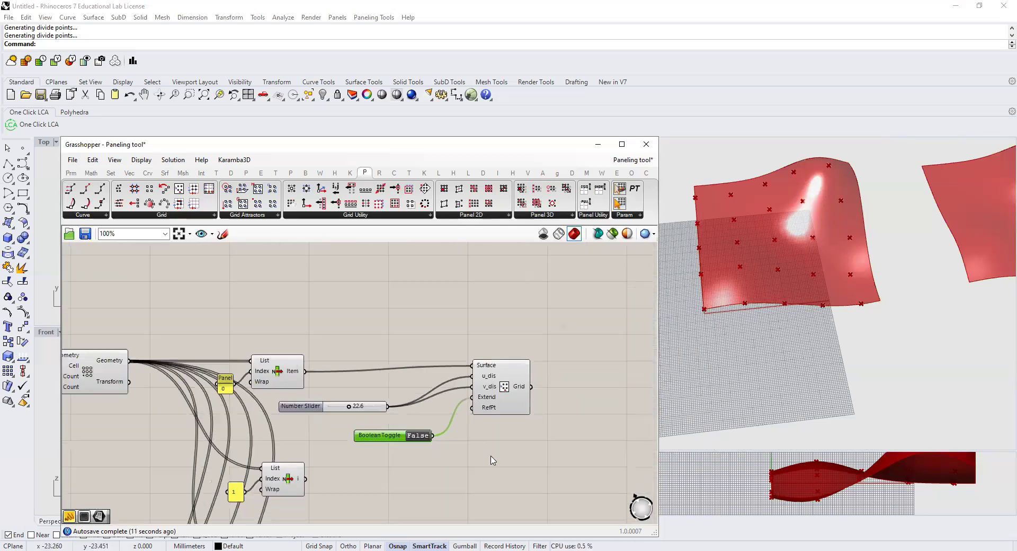
right_click(492, 385)
left_click(584, 368)
left_click_drag(588, 457, 371, 345)
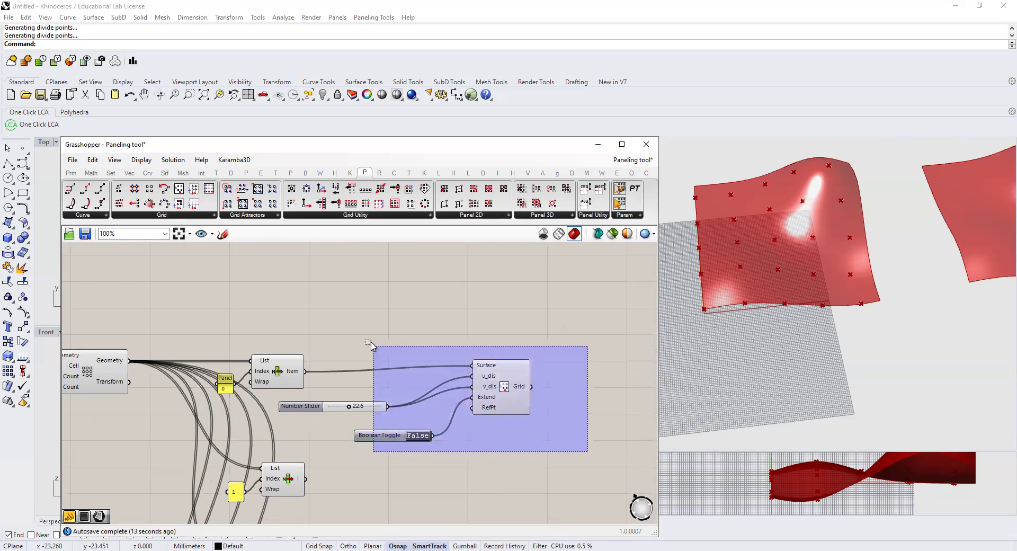
left_click_drag(512, 375, 579, 282)
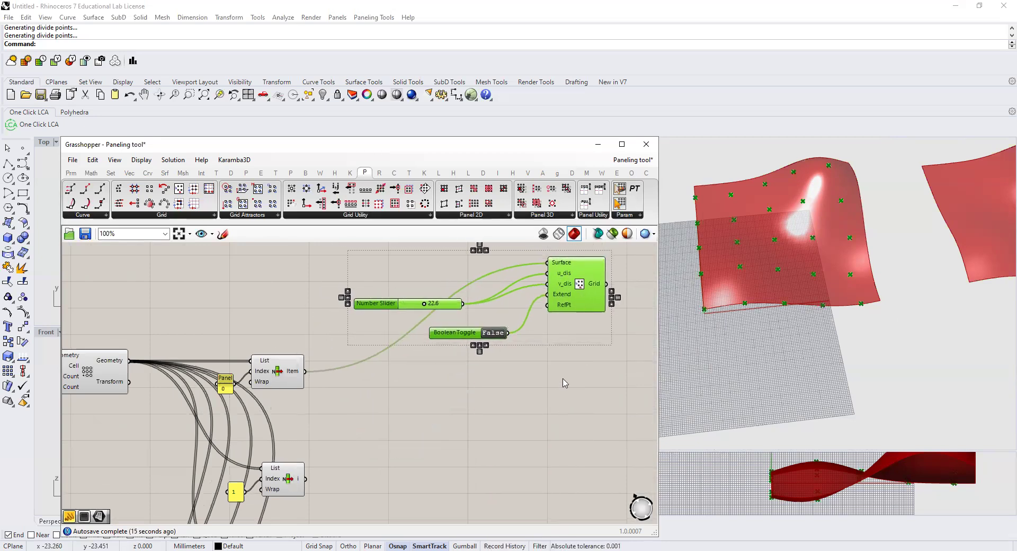
right_click_drag(563, 381, 476, 399)
right_click(322, 295)
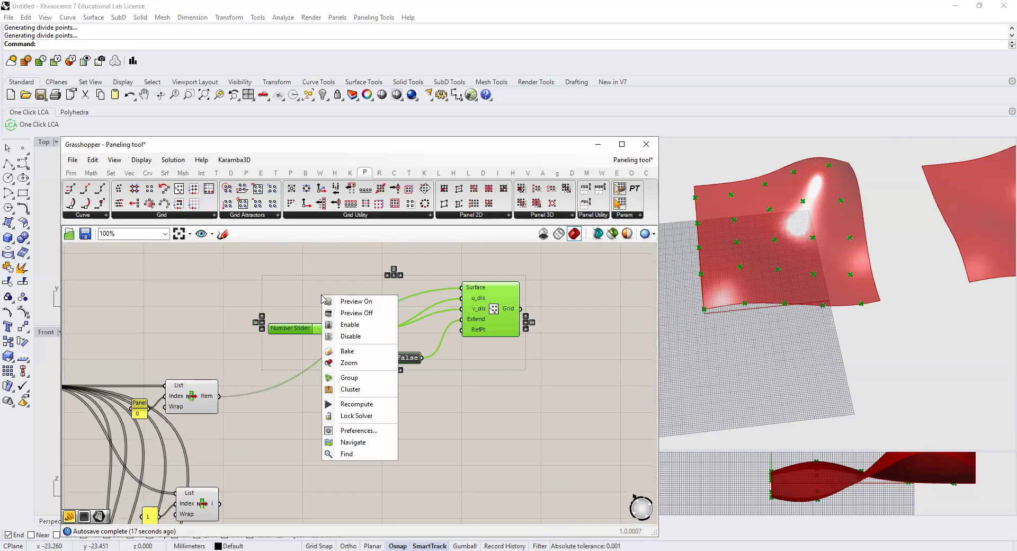
left_click(352, 382)
right_click_drag(416, 400, 435, 322)
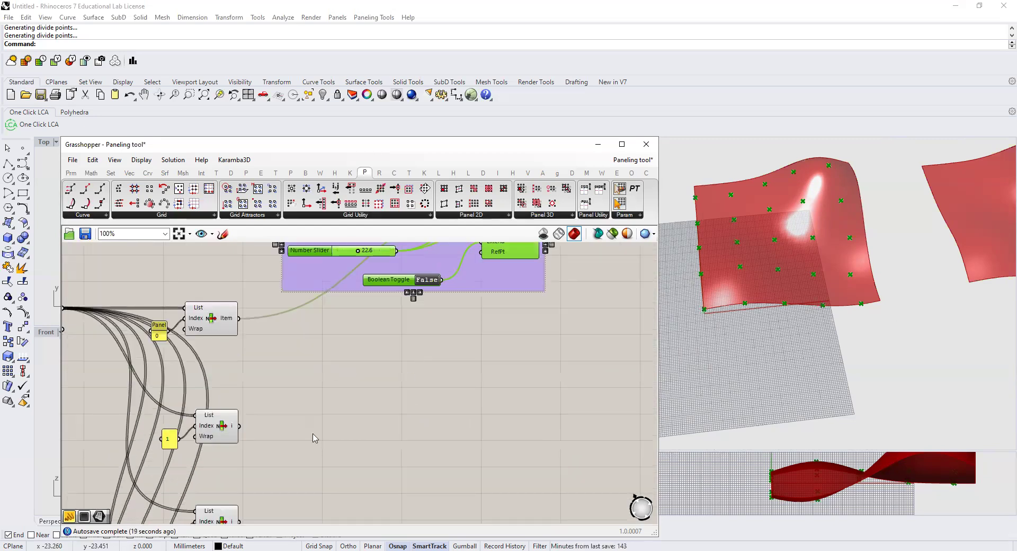
Place a Surface Domain Length grid component and connect the index 1 list item to its Surface input.
left_click(204, 215)
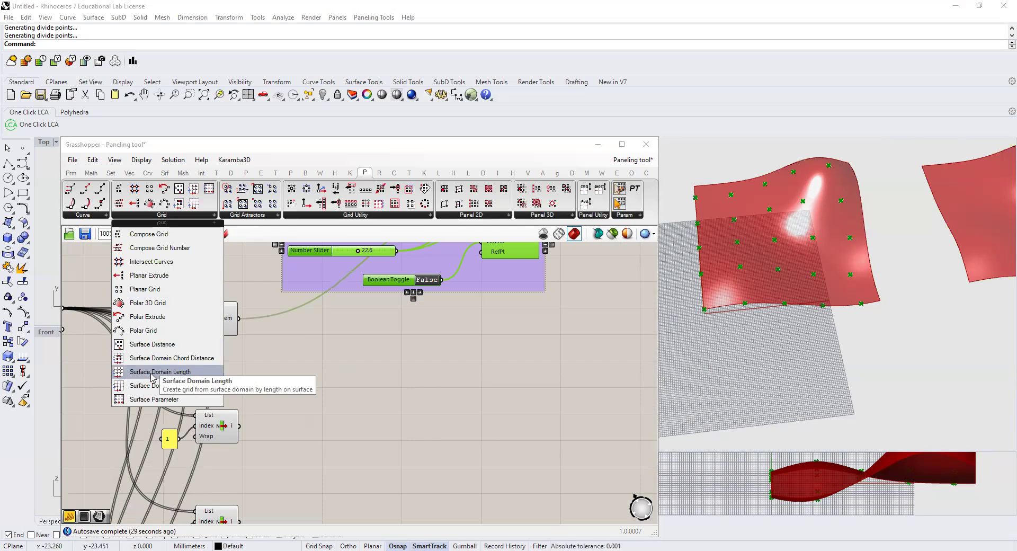
left_click_drag(182, 378, 358, 431)
scroll(259, 425, "up", 1)
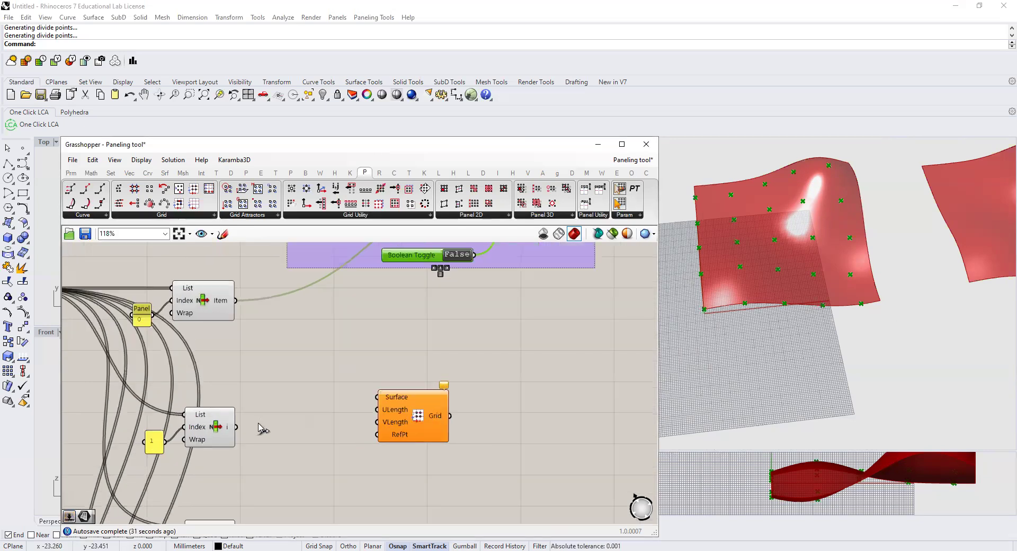
left_click_drag(236, 426, 428, 424)
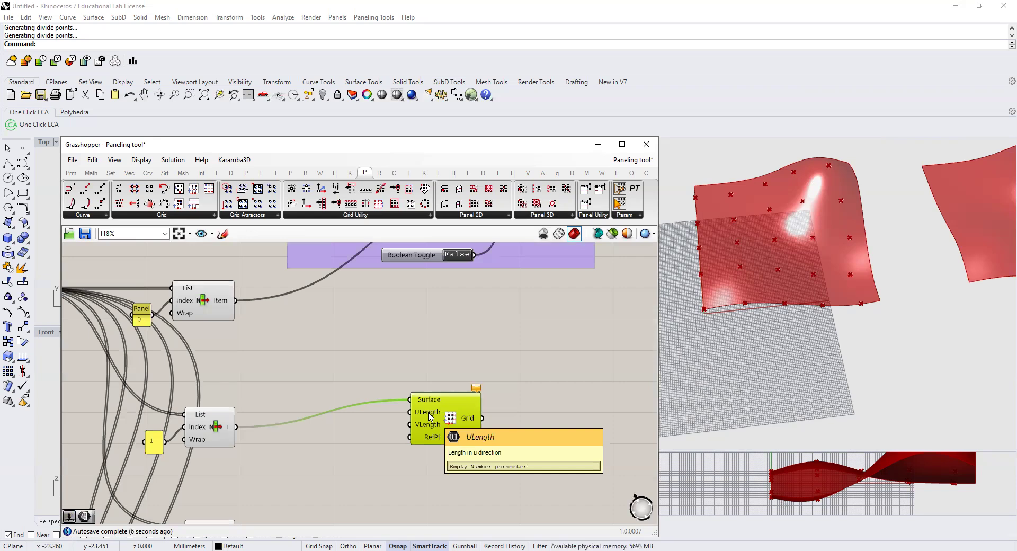
scroll(363, 410, "up", 3)
scroll(356, 469, "down", 3)
left_click(359, 459)
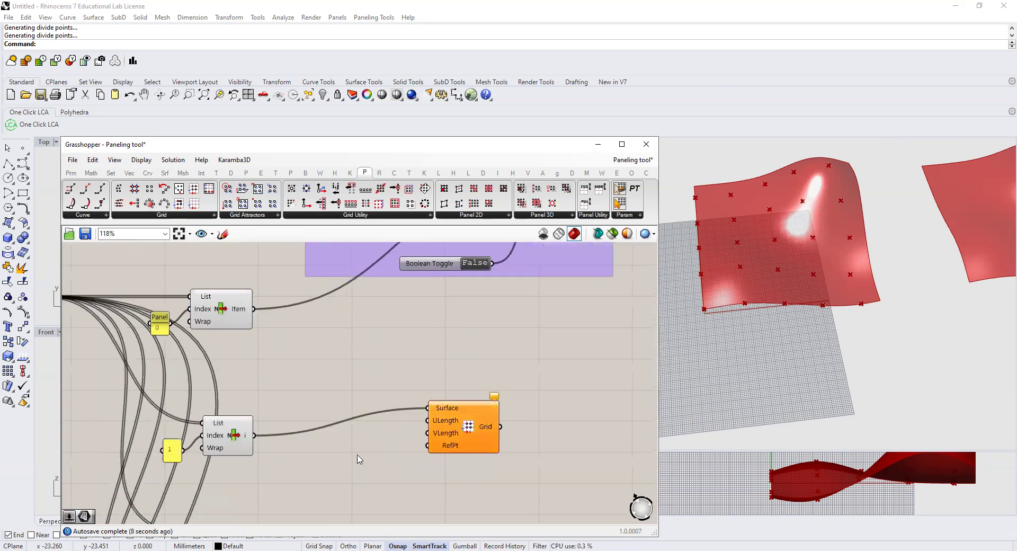
Create a number slider ranging from 5 to 50 and connect it to both the ULength and VLength inputs.
double_click(358, 455)
type("5<")
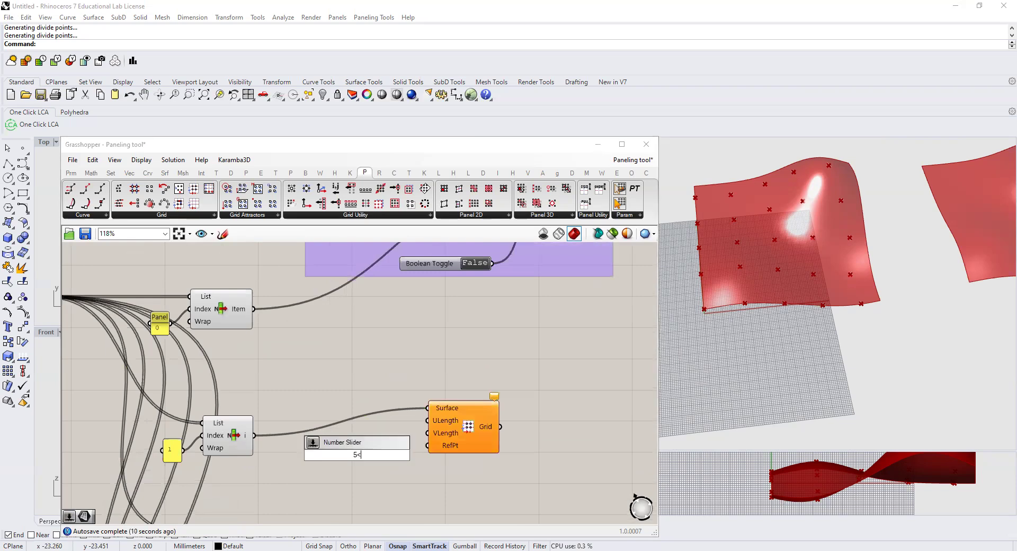
type("50")
key("Return")
left_click_drag(390, 455, 427, 420)
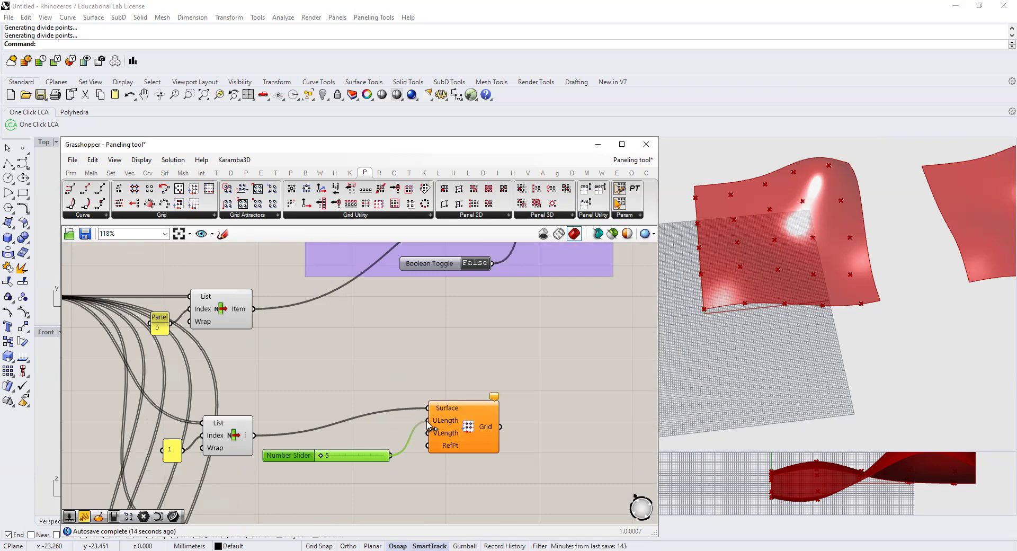
scroll(783, 275, "down", 5)
scroll(903, 331, "up", 1)
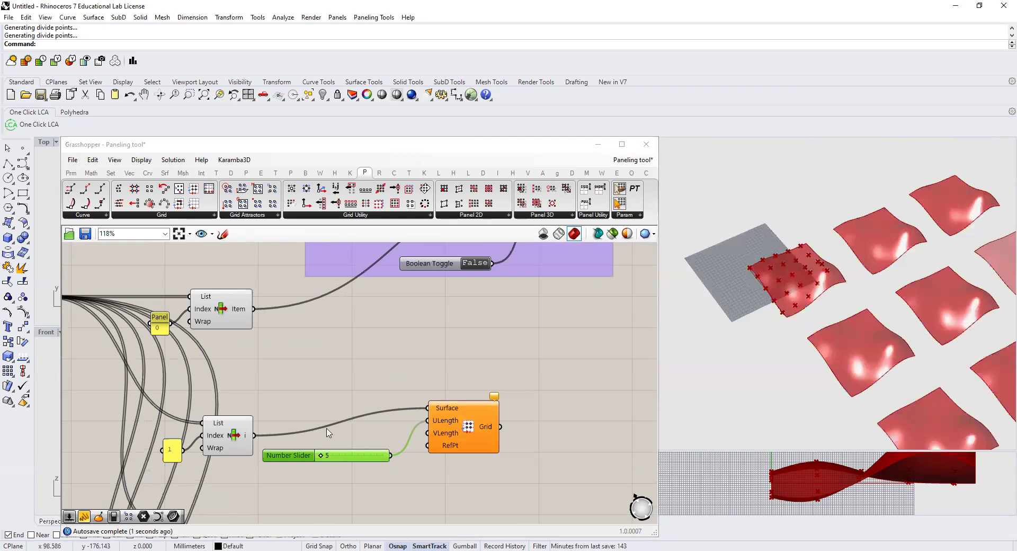
left_click(236, 437)
scroll(416, 468, "up", 2)
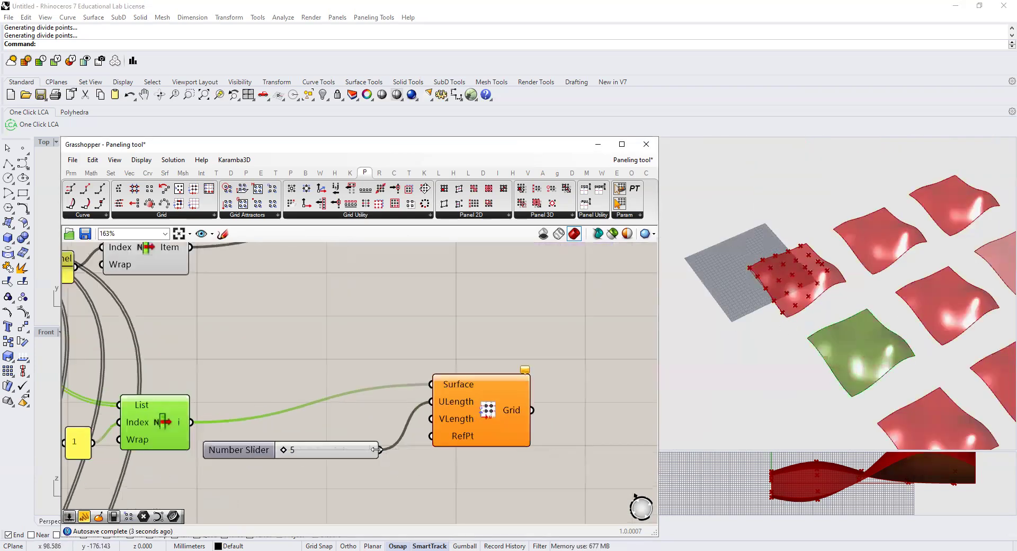
left_click_drag(379, 449, 430, 419)
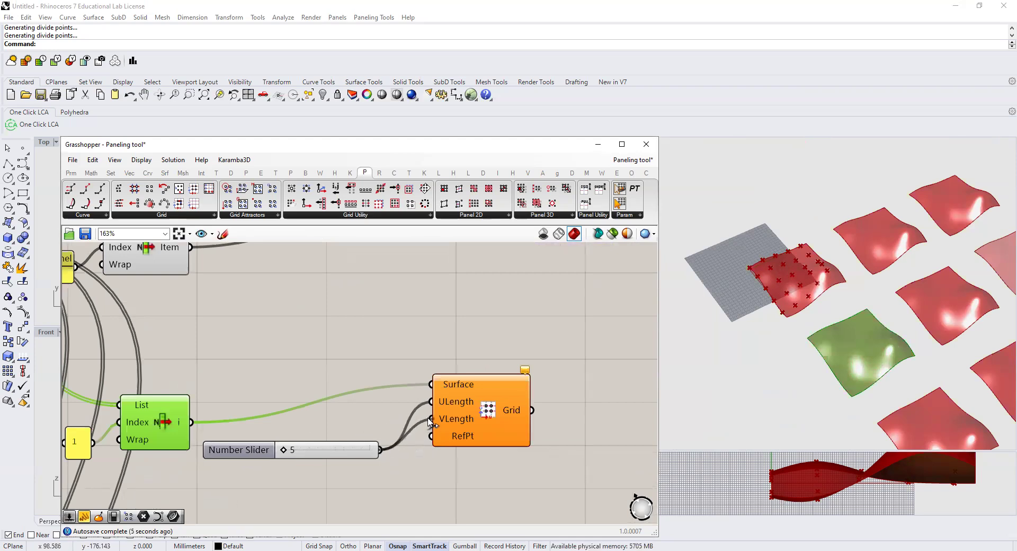
scroll(668, 415, "up", 3)
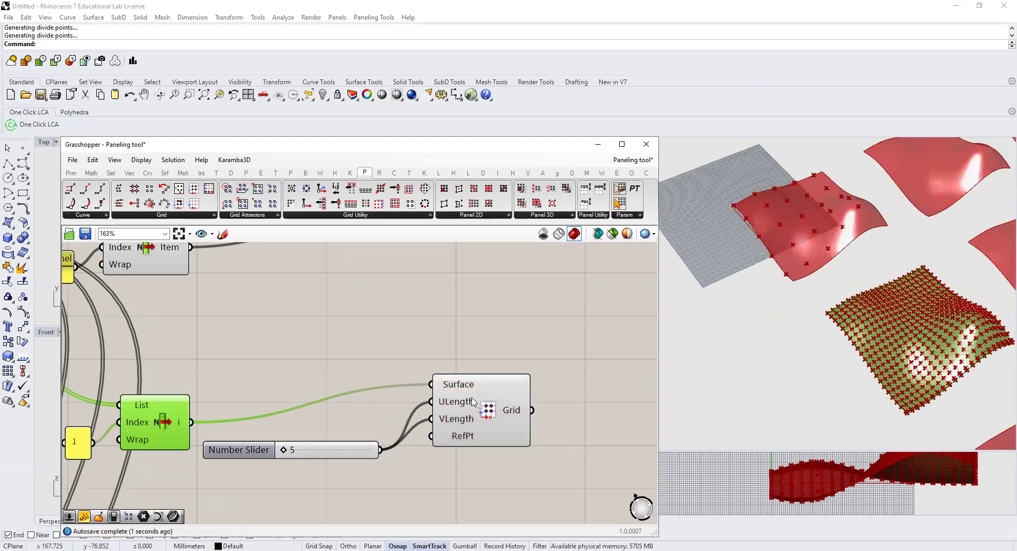
Move the Surface Domain Length component further from its slider and set the length slider to 29.
left_click_drag(475, 402, 561, 397)
right_click_drag(482, 333, 375, 313)
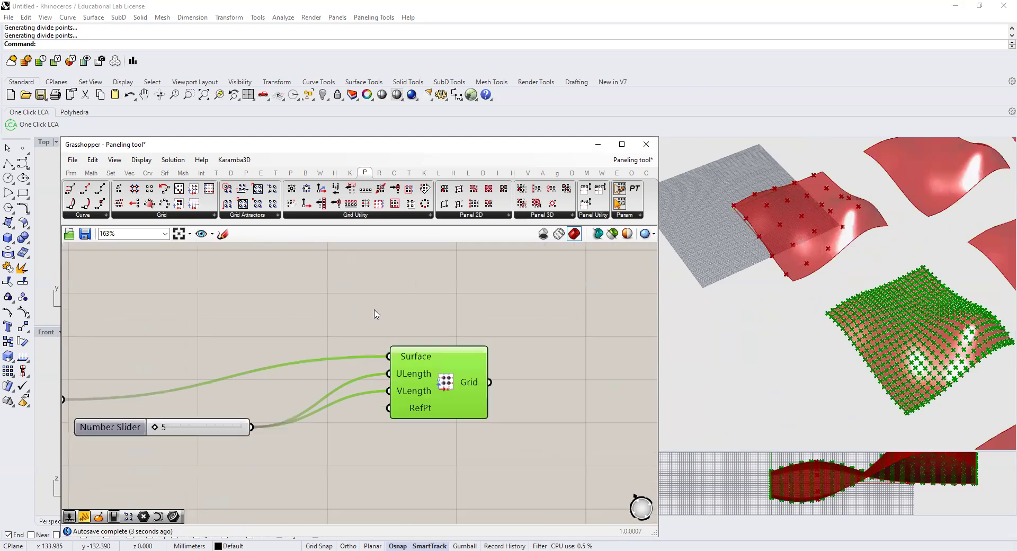
left_click_drag(154, 427, 198, 428)
right_click_drag(321, 444, 378, 441)
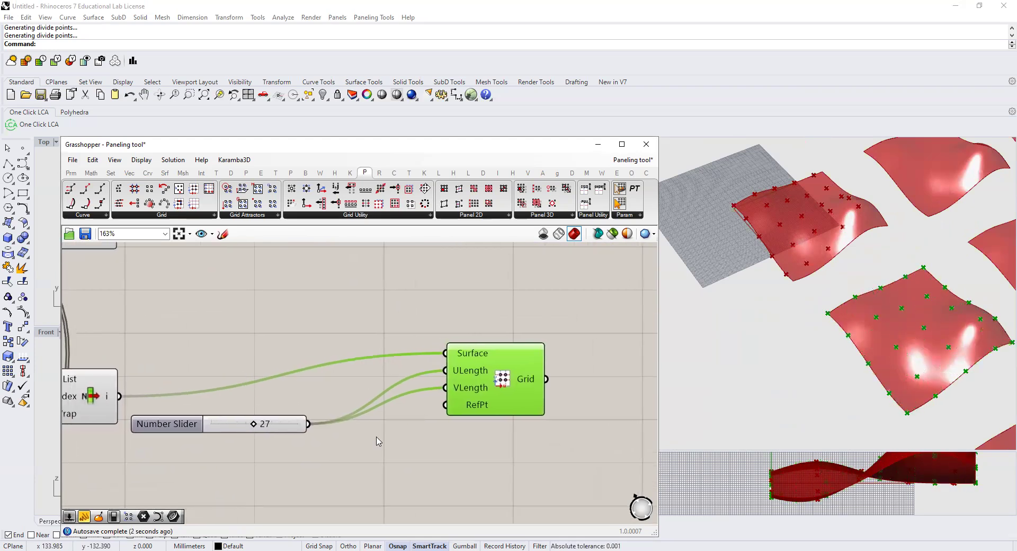
left_click_drag(193, 424, 246, 425)
right_click_drag(504, 429, 447, 431)
right_click_drag(175, 435, 249, 438)
scroll(343, 423, "up", 2)
scroll(295, 427, "up", 1)
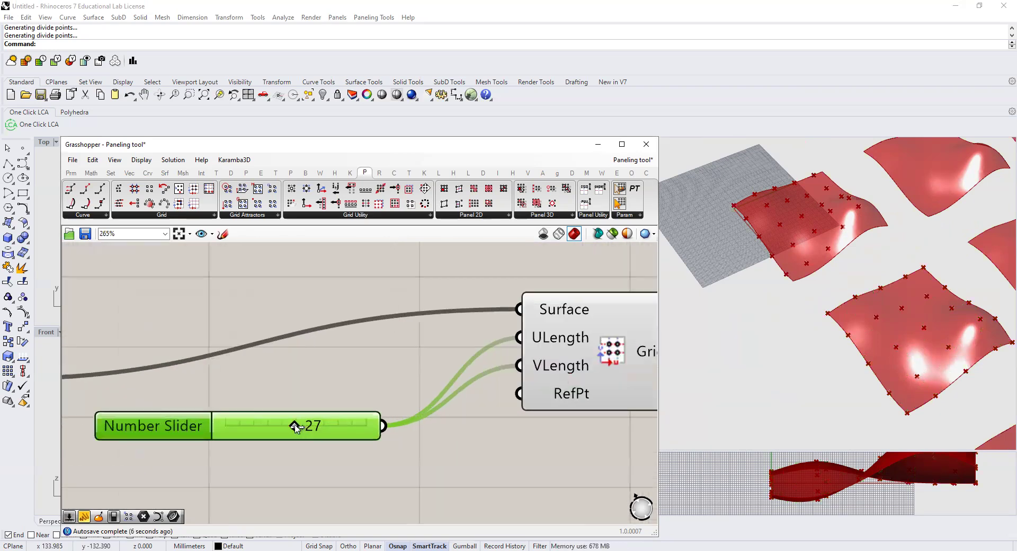
mouse_move(295, 427)
left_mouse_down()
mouse_move(279, 426)
mouse_move(301, 426)
left_mouse_up()
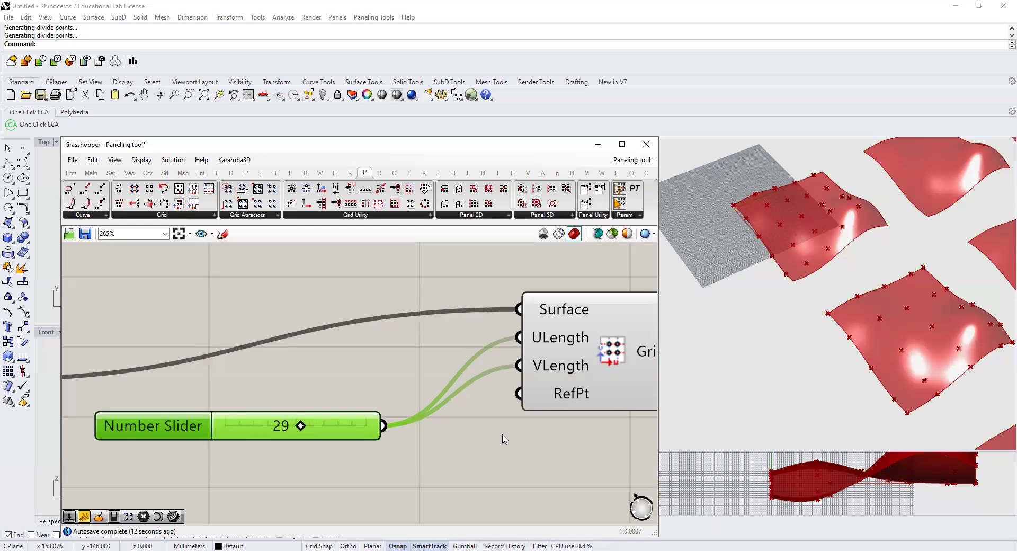
Compare the distance-based point grid on the first surface with the length-based grid on the second by highlighting each grid component.
scroll(503, 437, "down", 3)
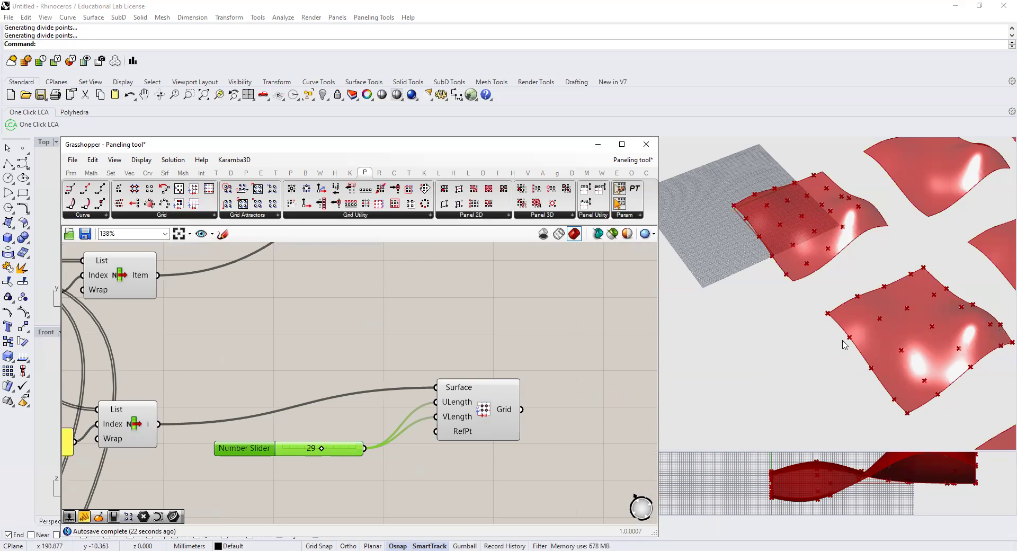
scroll(377, 423, "down", 3)
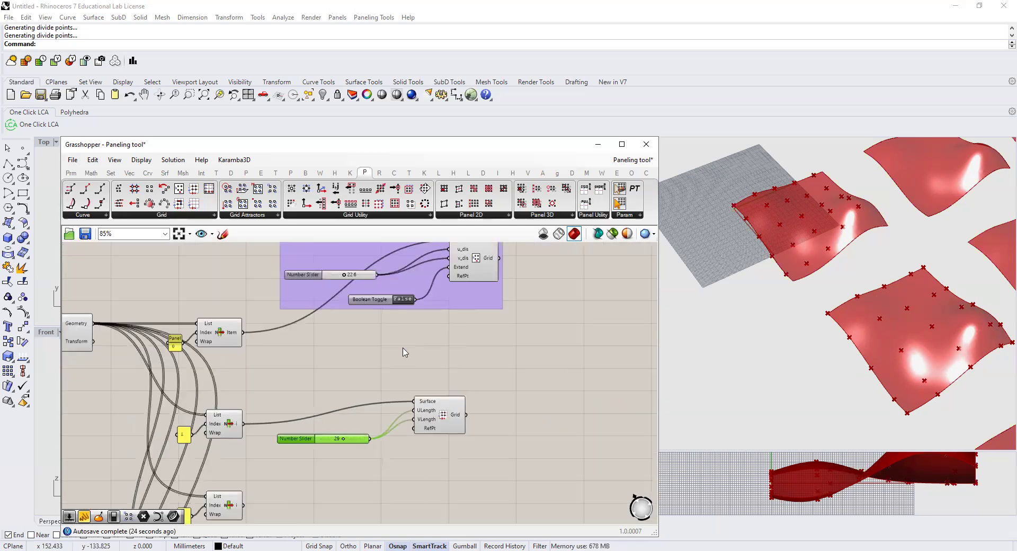
scroll(405, 352, "down", 1)
left_click(433, 297)
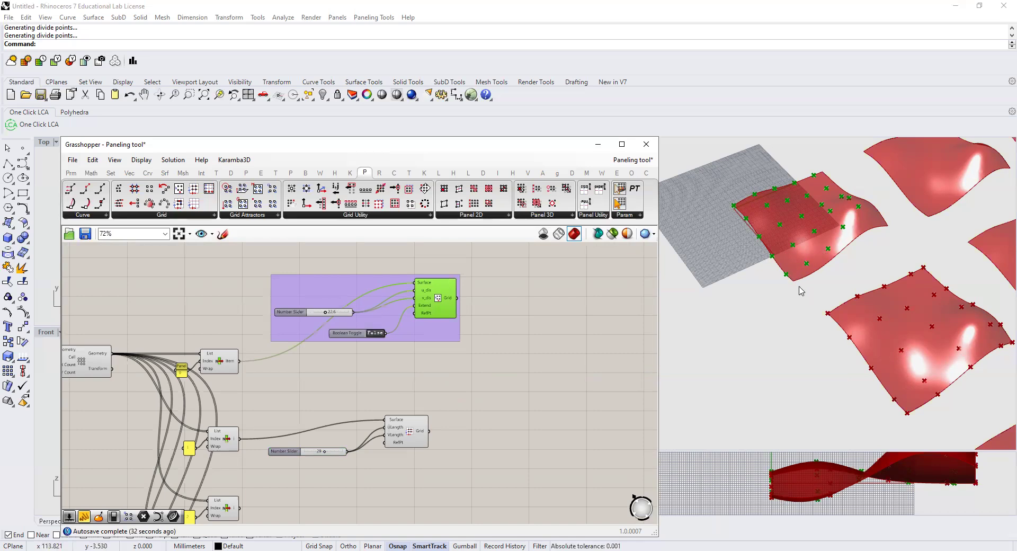
right_click_drag(442, 451, 464, 414)
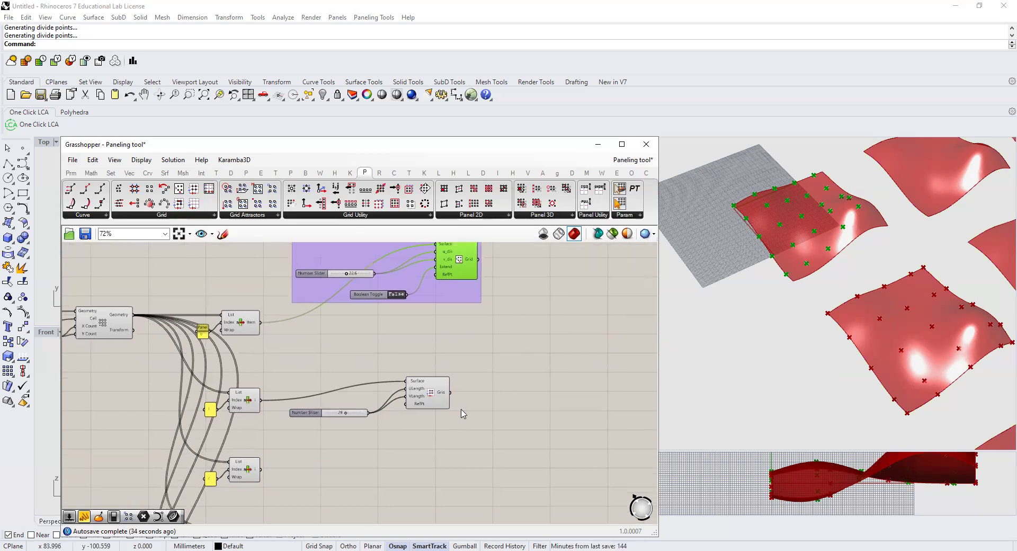
scroll(377, 422, "up", 5)
left_click(503, 387)
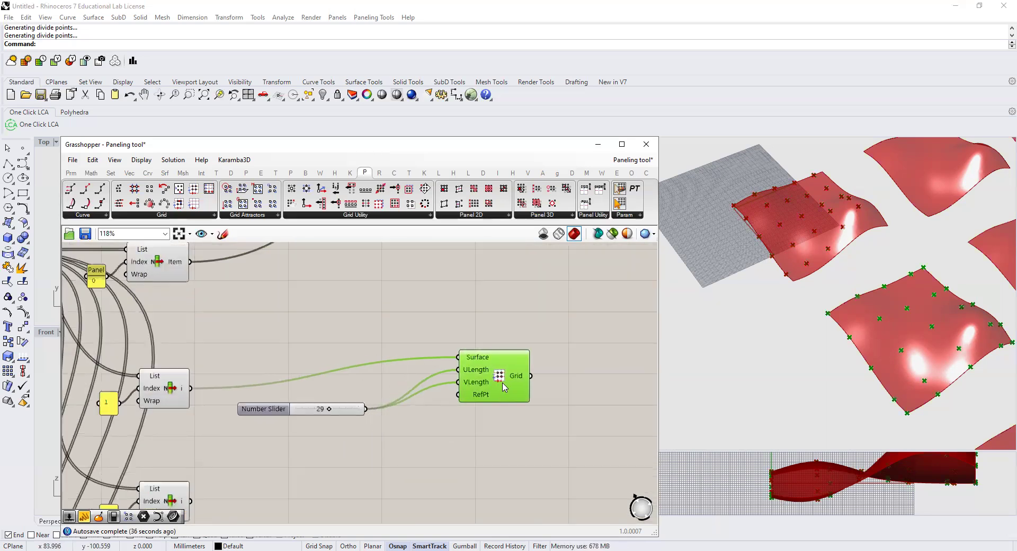
Place a Surface Domain Number grid component and connect the index 2 list item to its Surface input.
right_click_drag(423, 422, 424, 345)
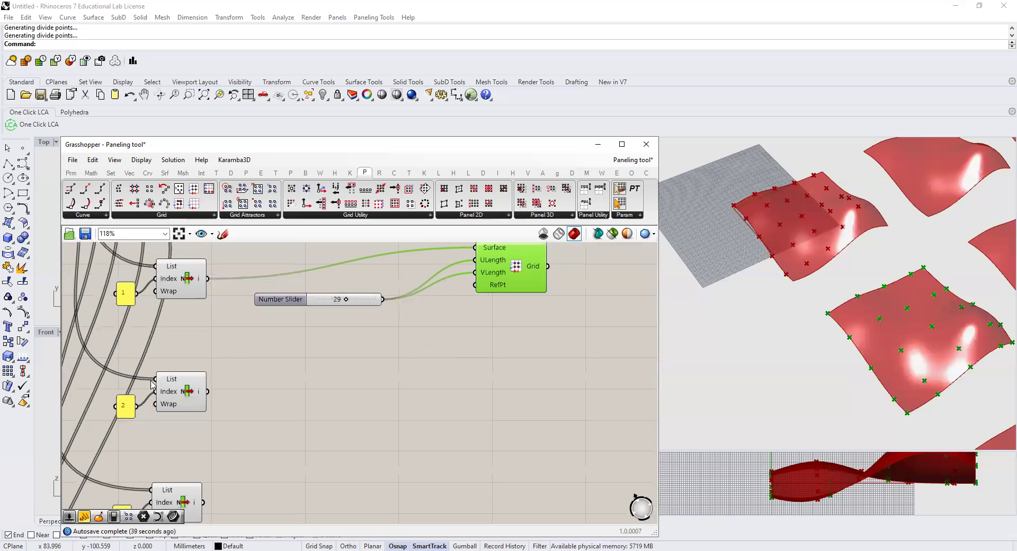
left_click(161, 215)
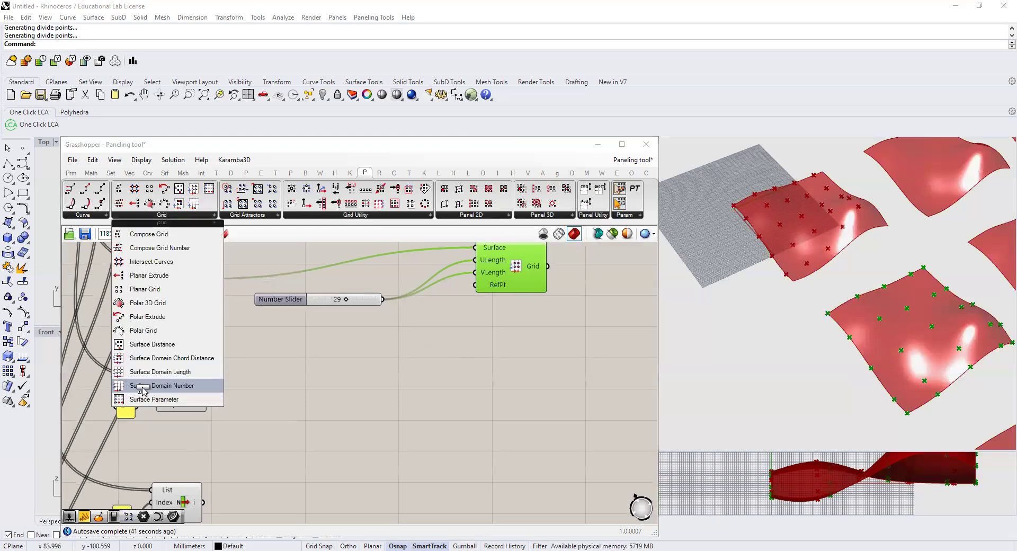
left_click(136, 391)
left_click_drag(207, 391, 352, 380)
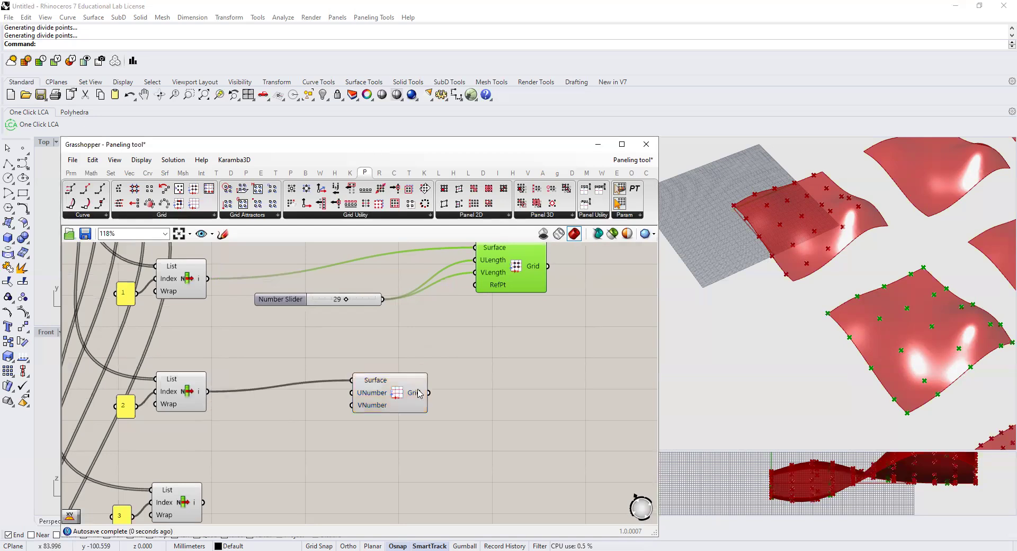
Create a 5 to 50 number slider, connect it to UNumber and VNumber of the repositioned Surface Domain Number component, and set it to 15.
left_click(186, 398)
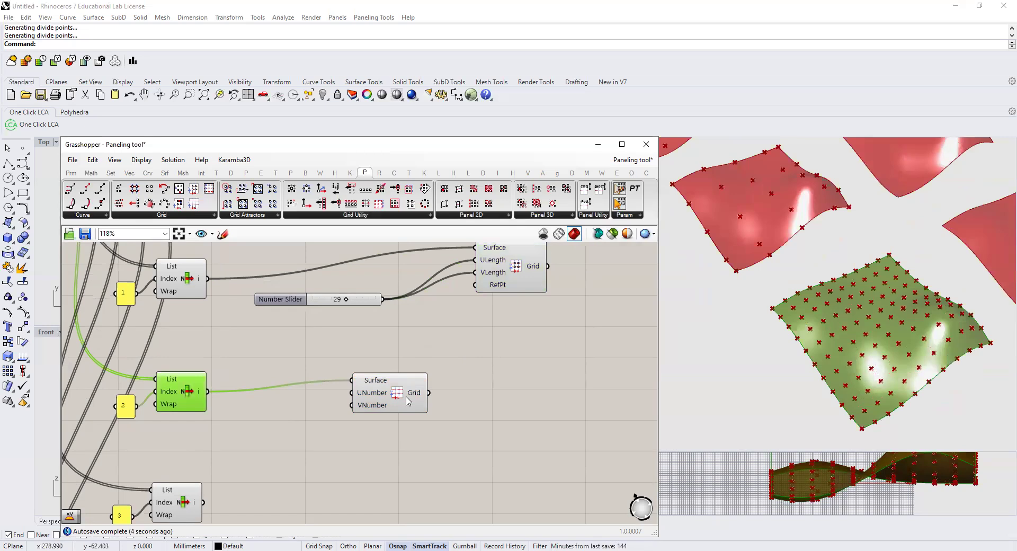
left_click_drag(408, 401, 478, 405)
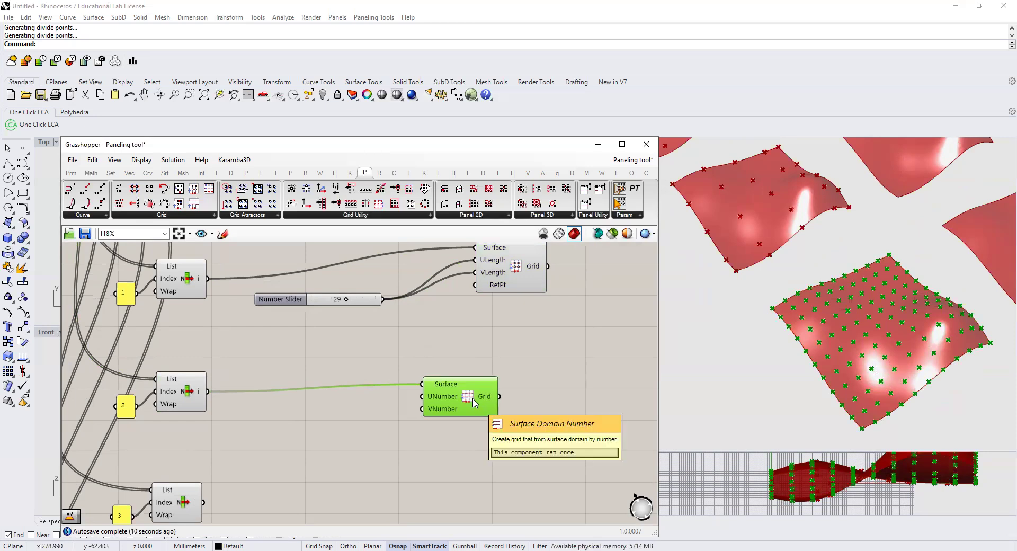
left_click(382, 414)
double_click(382, 409)
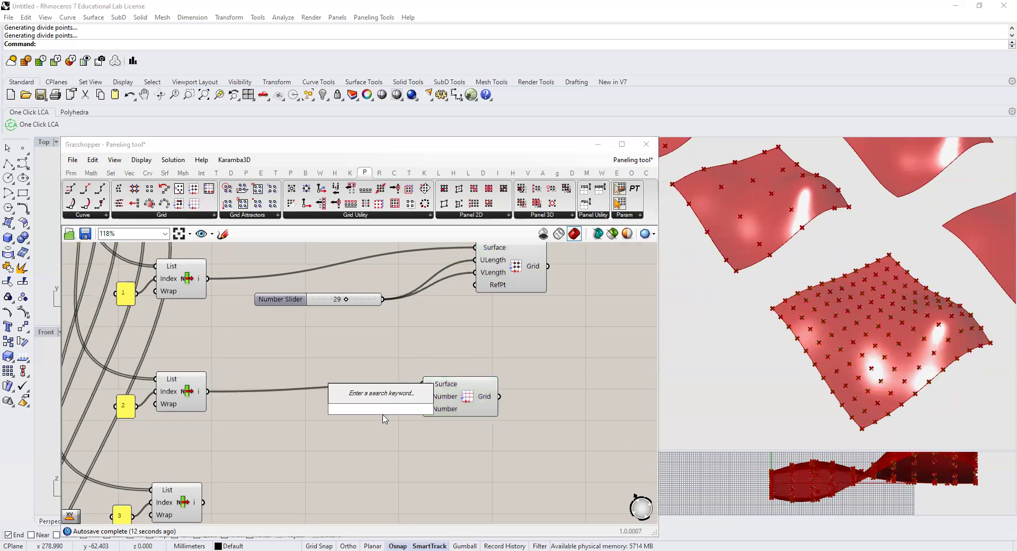
type("5<")
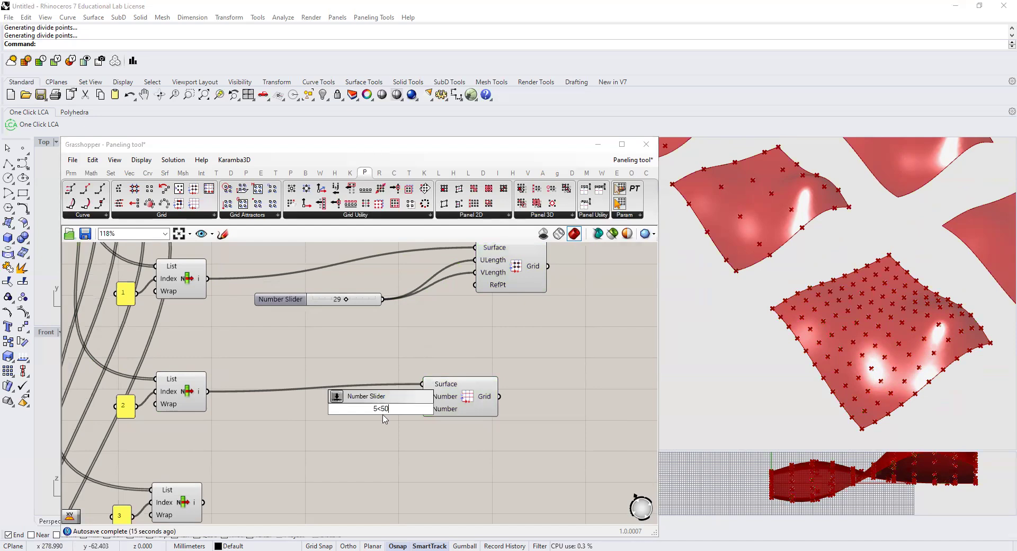
type("50")
key("Return")
left_click_drag(375, 410, 422, 409)
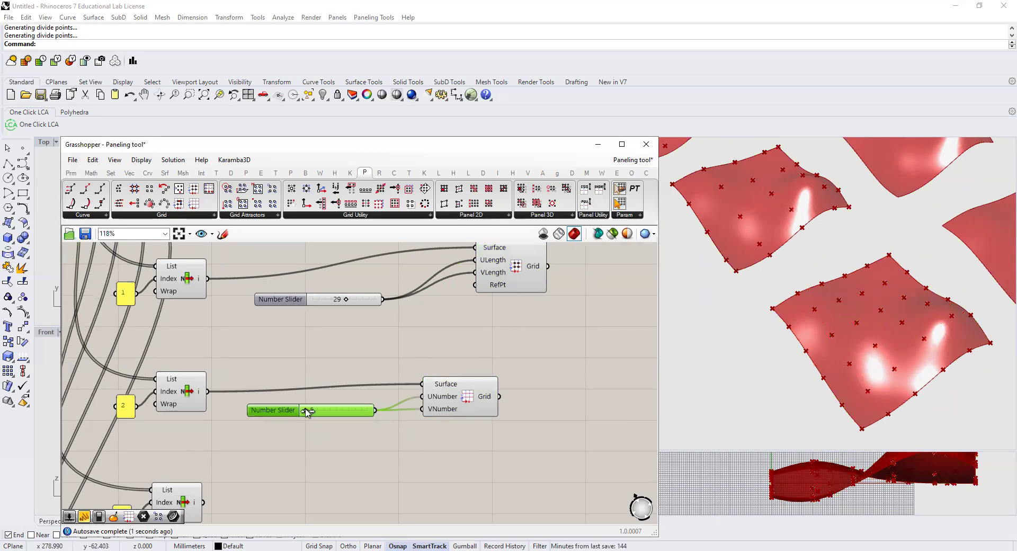
left_click_drag(307, 412, 321, 413)
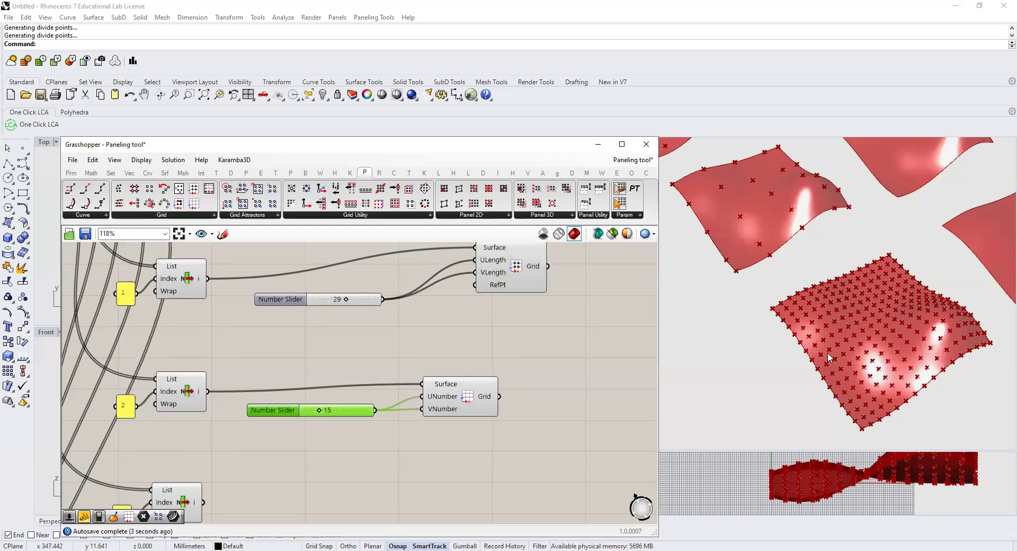
Inspect the number-based point grid on the index 2 surface from several views and highlight its grid component.
scroll(788, 334, "up", 3)
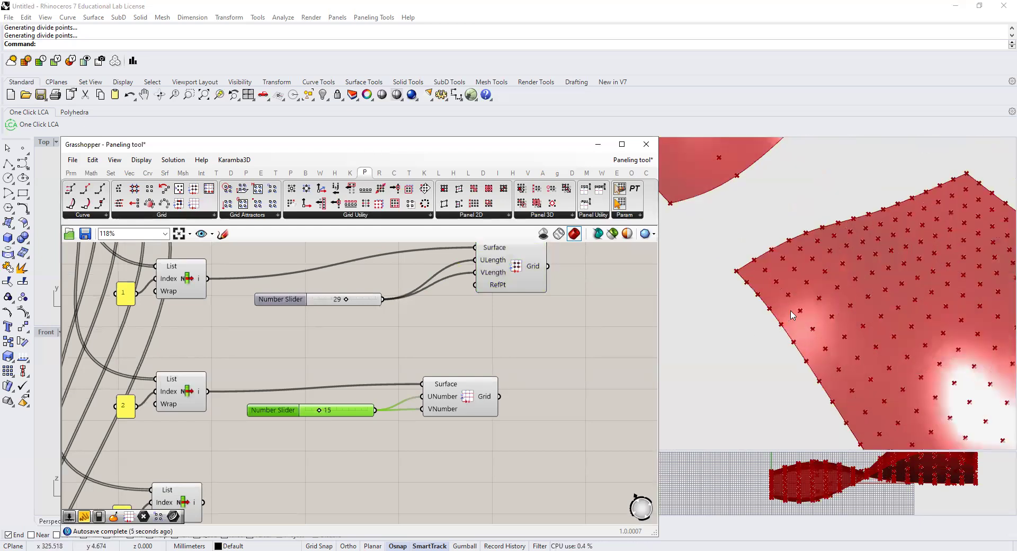
scroll(792, 315, "down", 5)
right_click_drag(793, 315, 805, 265)
scroll(805, 266, "up", 3)
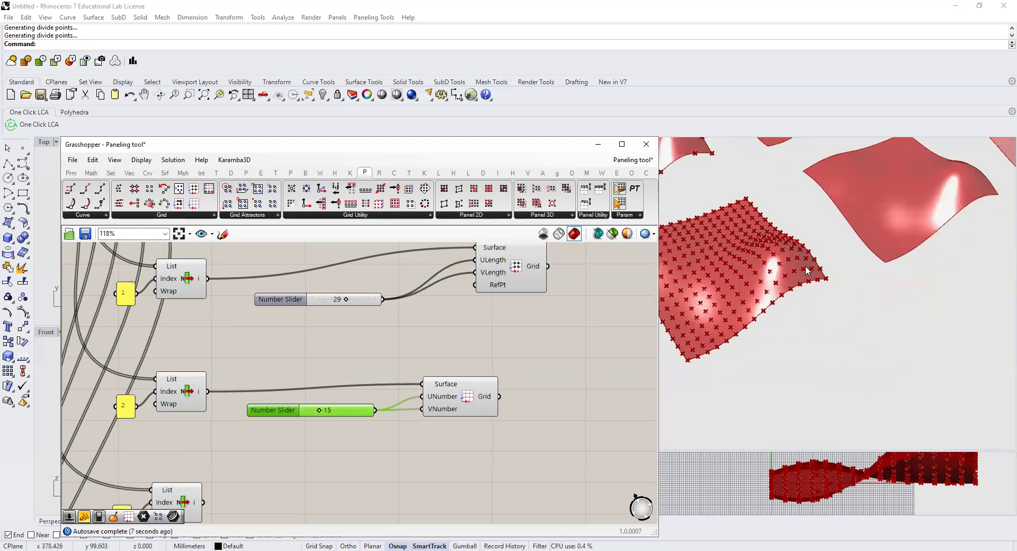
scroll(805, 266, "down", 2)
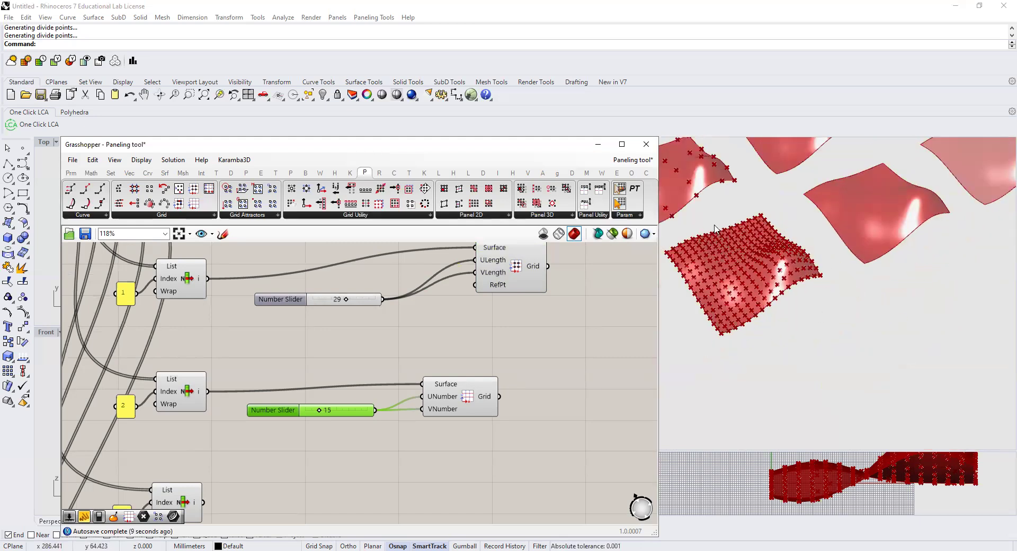
right_click_drag(796, 331, 760, 332)
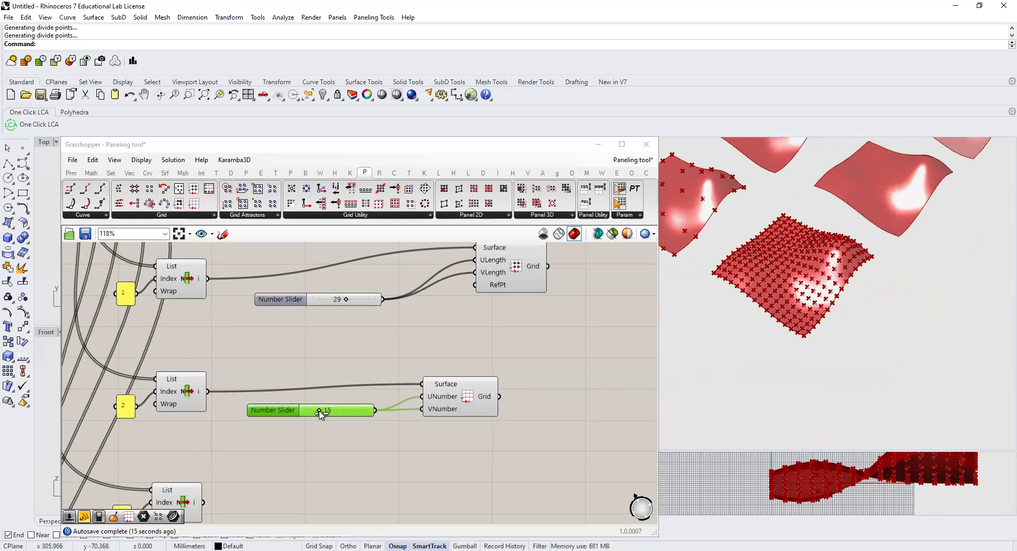
scroll(426, 385, "down", 3)
scroll(423, 398, "up", 1)
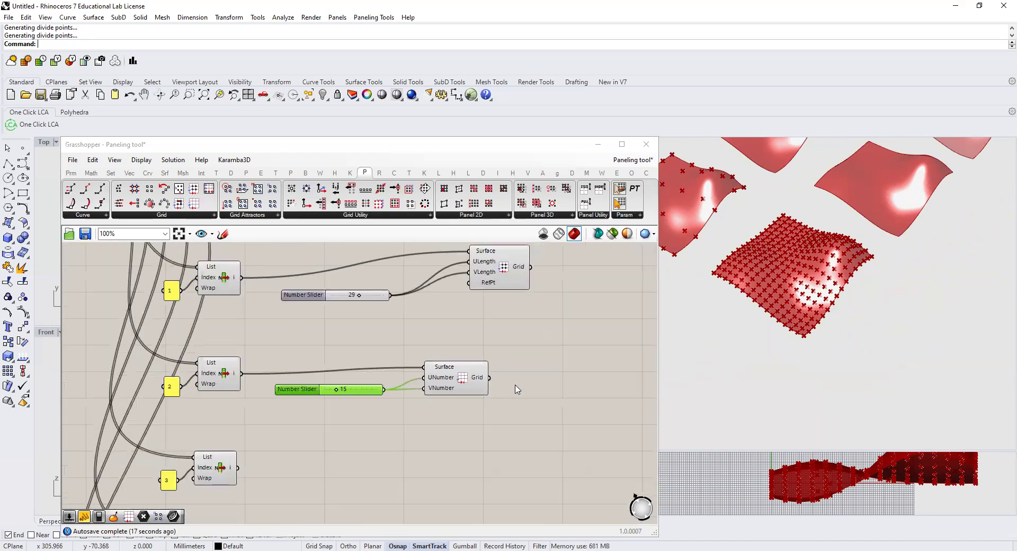
scroll(476, 391, "up", 4)
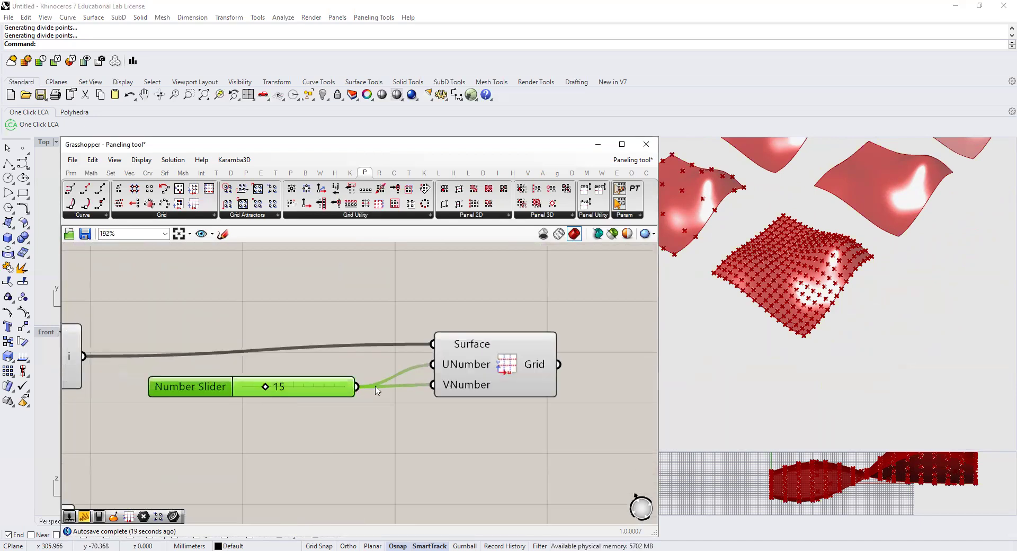
left_click(515, 376)
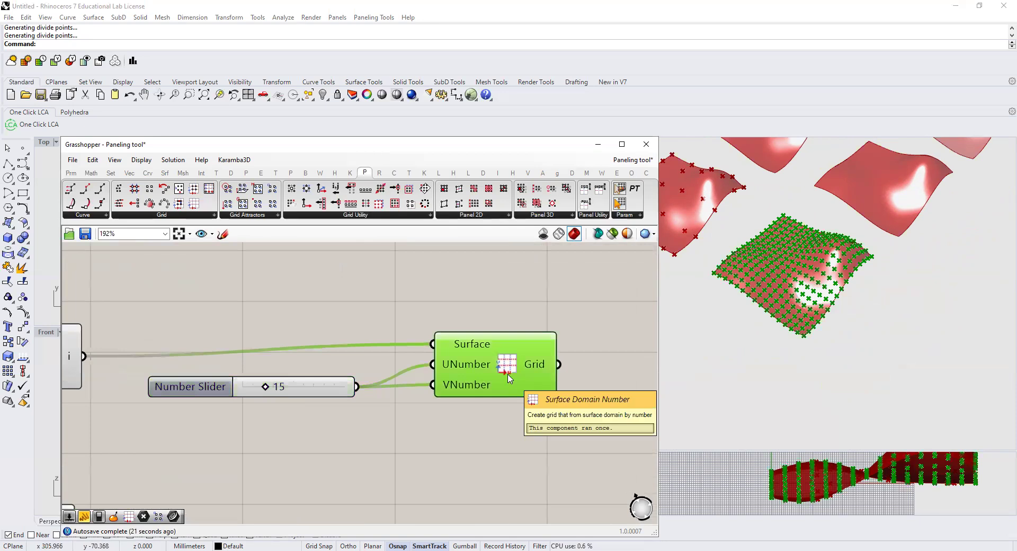
Copy the slider and Surface Domain Number component beside the index 3 list item and connect that item to the copy's Surface input.
scroll(507, 377, "down", 4)
right_click_drag(492, 377, 450, 345)
left_click_drag(548, 399, 324, 308)
left_click_drag(423, 336, 430, 437, "alt")
left_click_drag(223, 430, 414, 435)
scroll(460, 452, "down", 1)
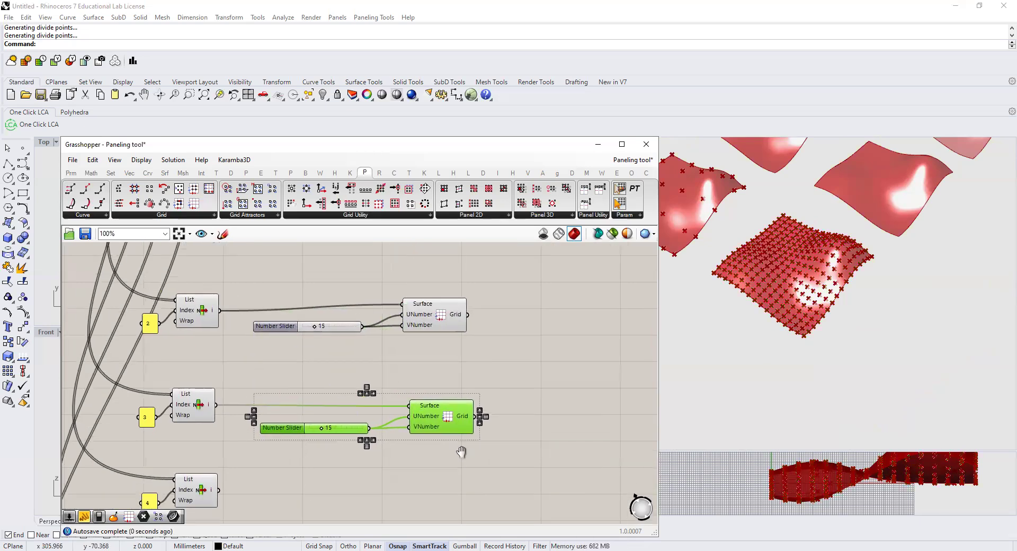
Duplicate the number-based grid setup for the index 4 list item and connect the item to its Surface input.
scroll(500, 421, "down", 3)
left_click_drag(492, 286, 241, 245)
left_click_drag(437, 262, 444, 450, "alt")
left_click_drag(213, 431, 427, 434)
scroll(511, 412, "down", 5)
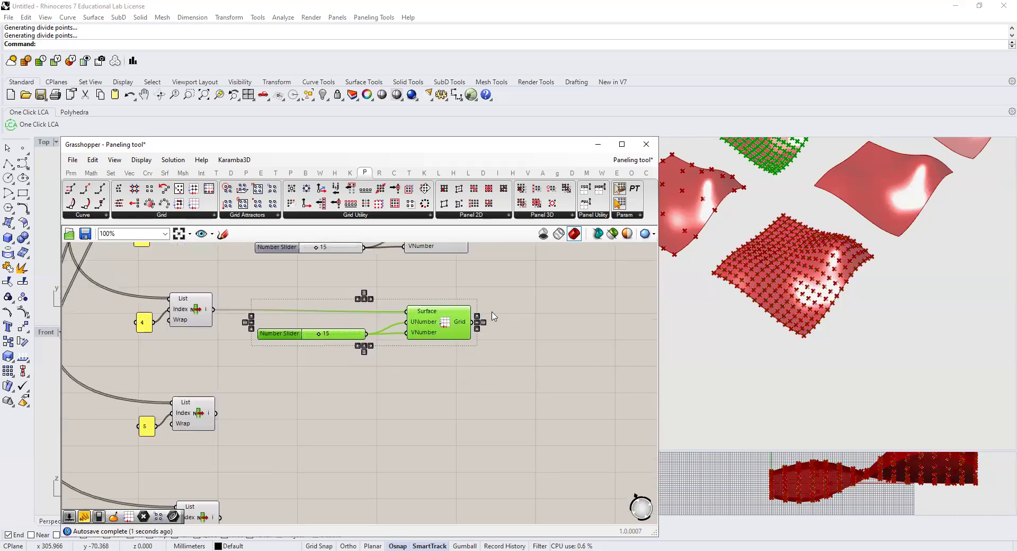
Duplicate the slider and Surface Domain Number pair for the index 5 list item and connect the item to its Surface input.
scroll(479, 294, "down", 4)
left_click_drag(469, 283, 556, 392)
scroll(434, 396, "up", 4)
scroll(461, 437, "down", 2)
scroll(399, 351, "up", 1)
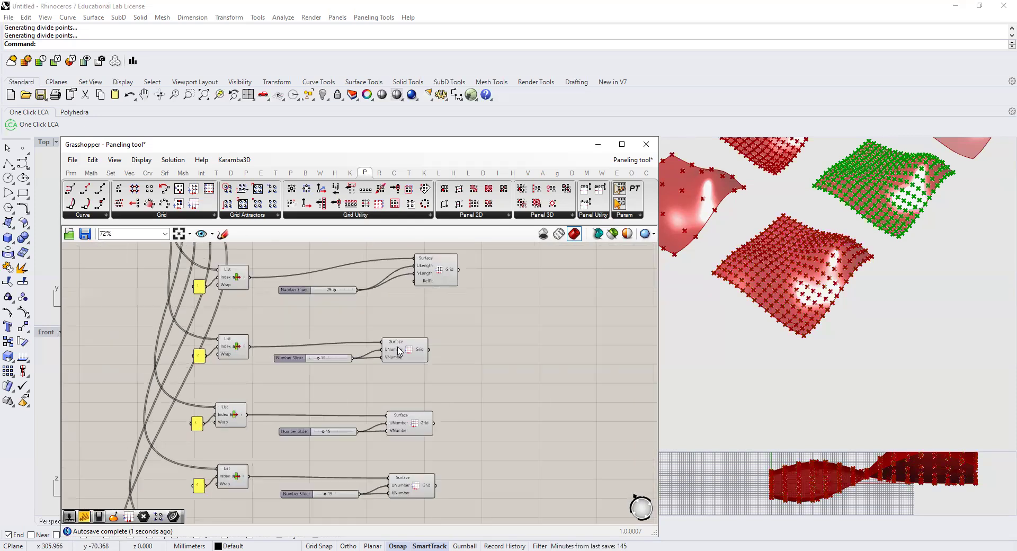
Highlight the index 2 and index 3 grid components in turn to identify which surfaces carry their point grids.
scroll(440, 363, "up", 1)
left_click(440, 360)
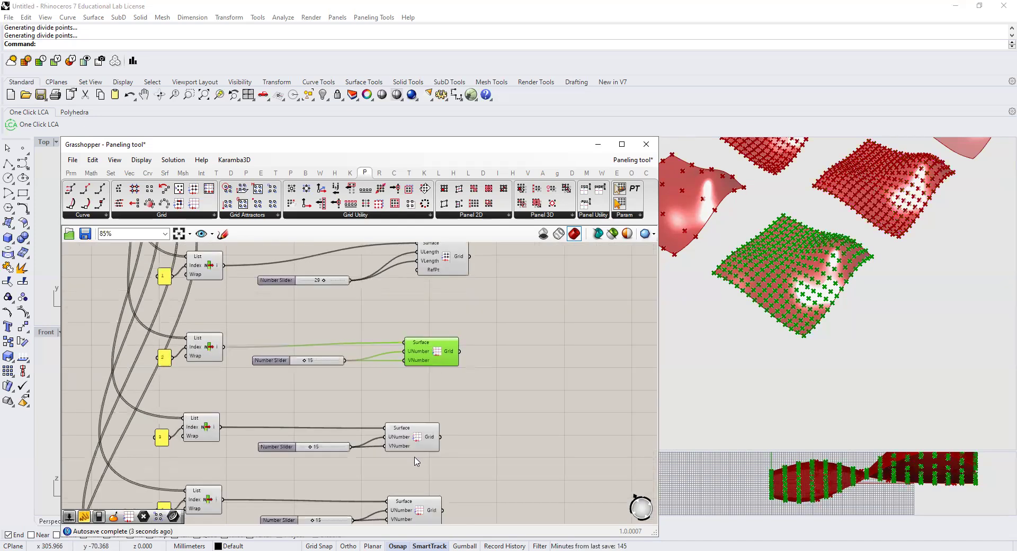
left_click(418, 440)
scroll(741, 254, "down", 2)
scroll(736, 264, "up", 4)
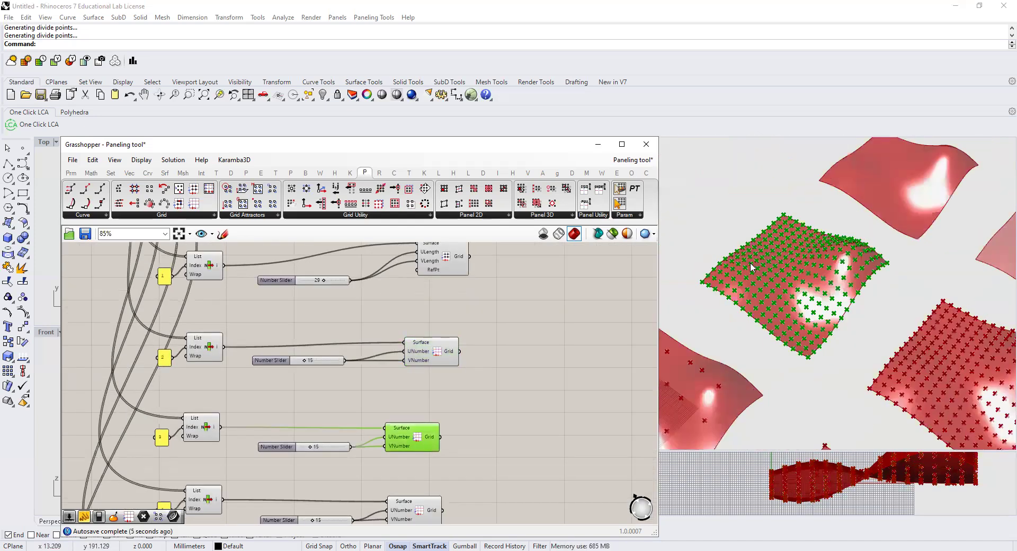
scroll(750, 263, "up", 1)
scroll(420, 424, "up", 1)
right_click_drag(518, 282, 481, 274)
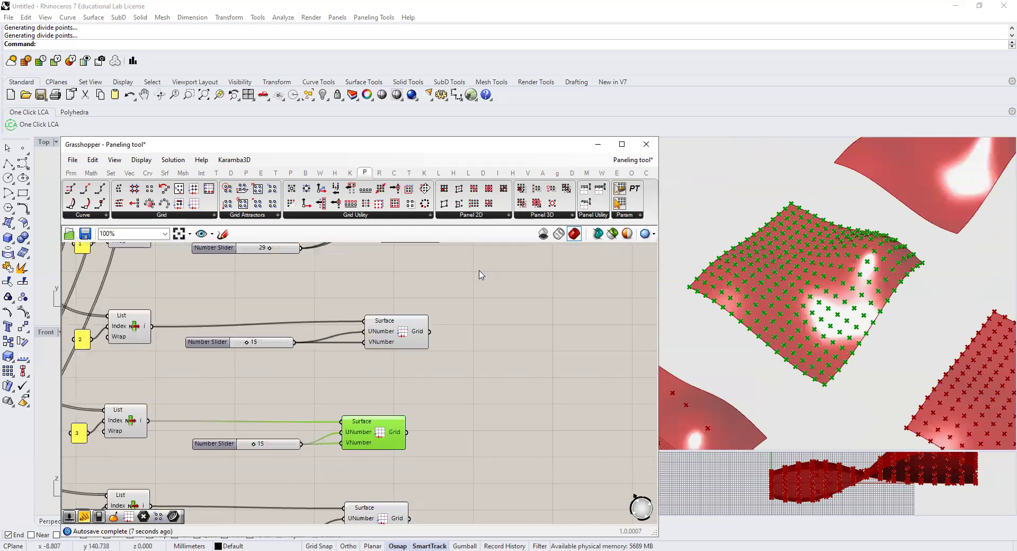
Place a Cellulate component from the 2D paneling tools beside the Surface Domain Number grid of the index 2 surface.
left_click(194, 216)
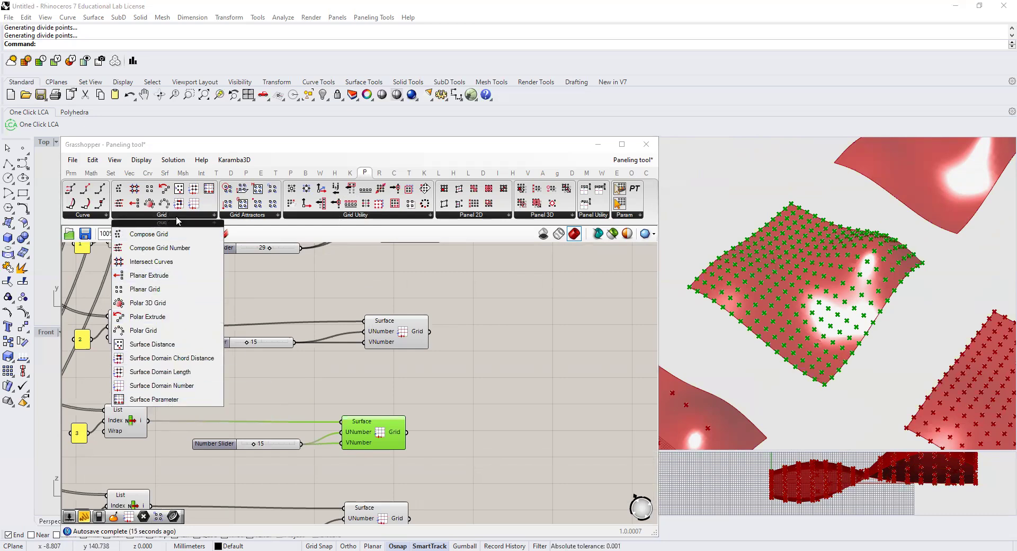
left_click(468, 214)
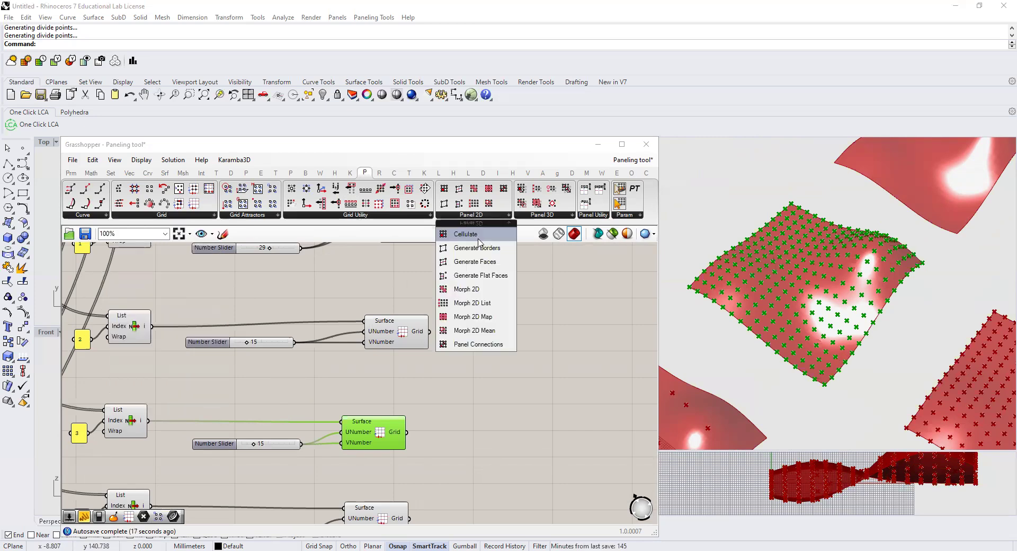
left_click_drag(479, 243, 556, 334)
scroll(506, 316, "down", 1)
scroll(506, 315, "down", 3)
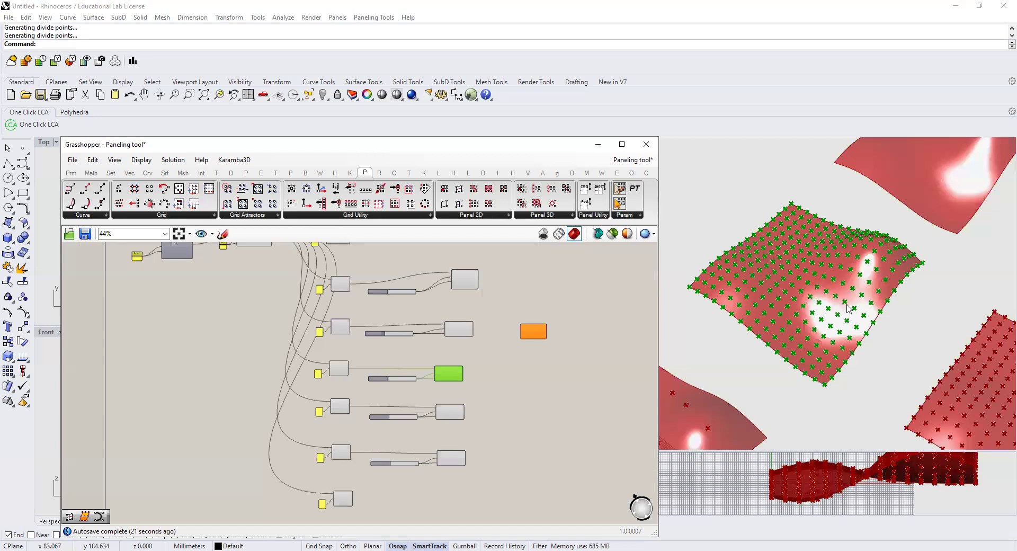
scroll(846, 311, "down", 4)
scroll(899, 419, "up", 5)
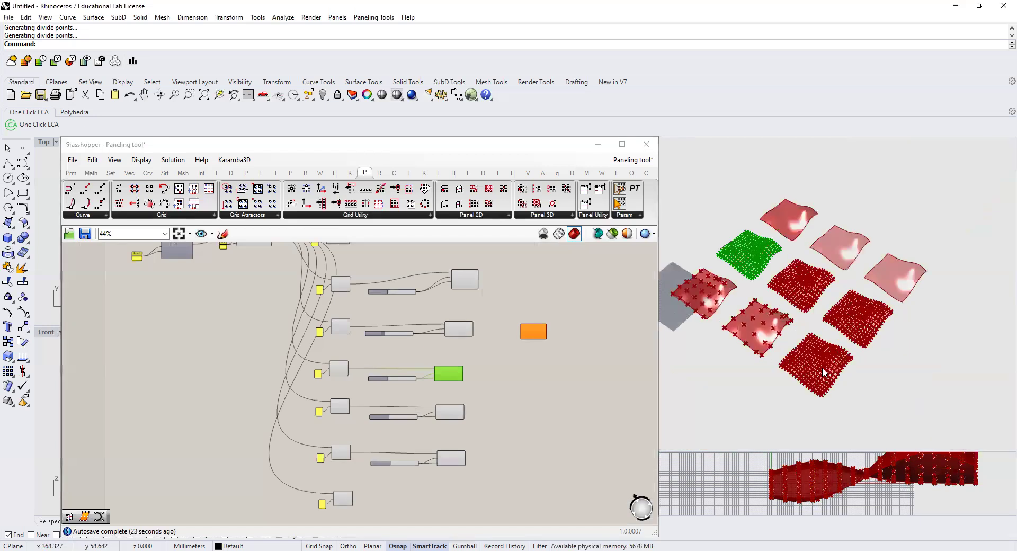
scroll(530, 334, "up", 2)
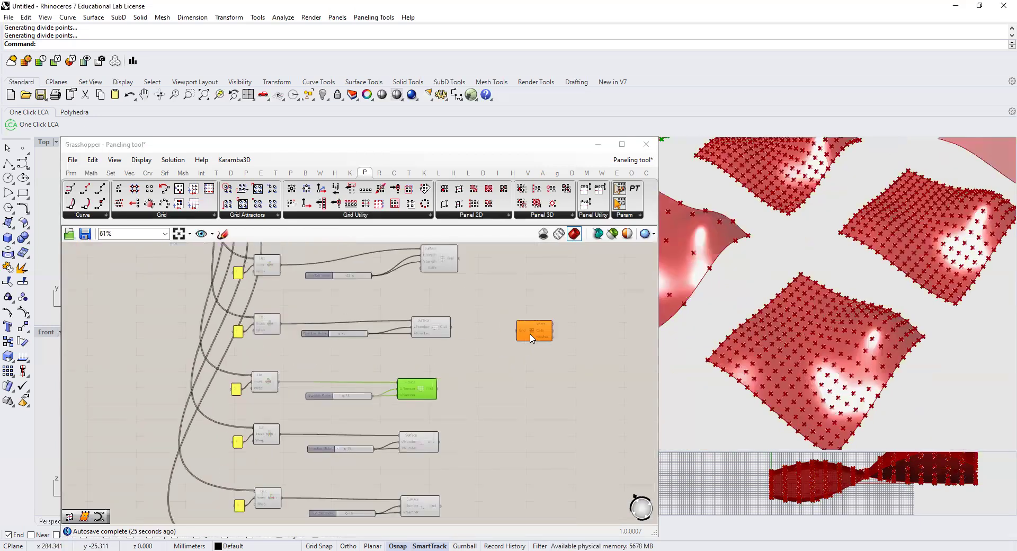
scroll(531, 337, "up", 2)
right_click_drag(507, 350, 430, 354)
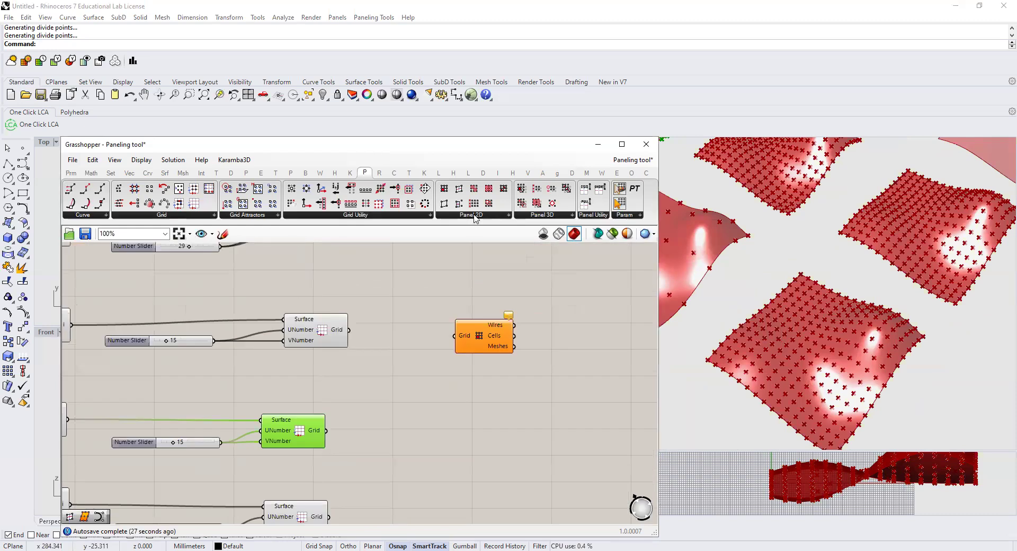
left_click(471, 214)
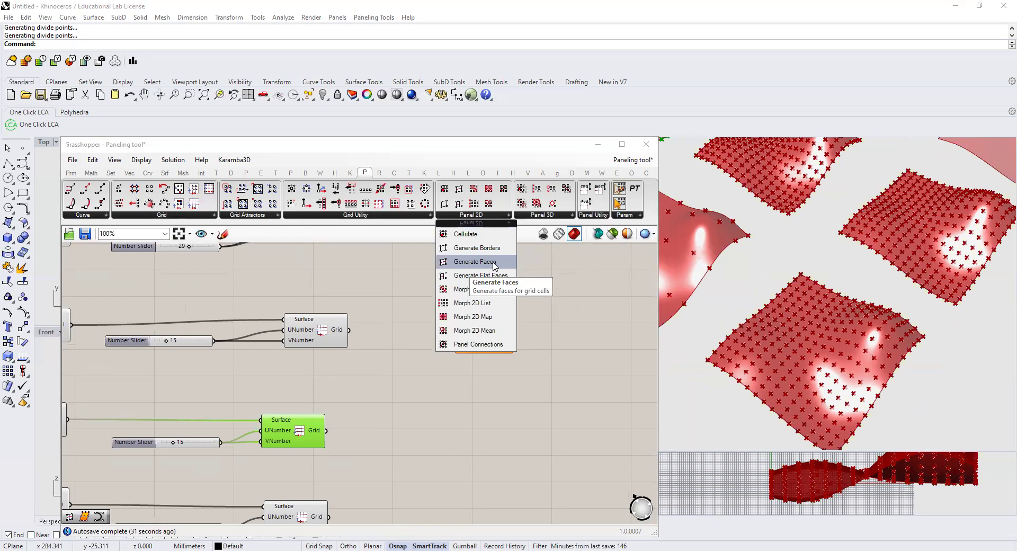
left_click_drag(475, 261, 512, 323)
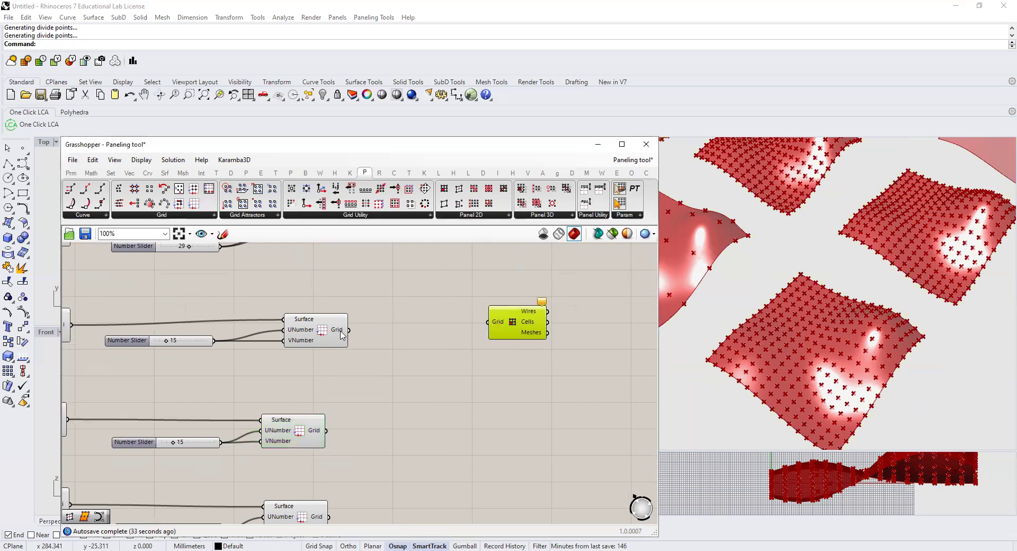
Turn off the preview of the index 2 list item and highlight its grid component to check which surface it belongs to.
scroll(408, 346, "down", 4)
scroll(220, 334, "up", 5)
right_click(224, 334)
left_click(236, 354)
scroll(304, 360, "down", 3)
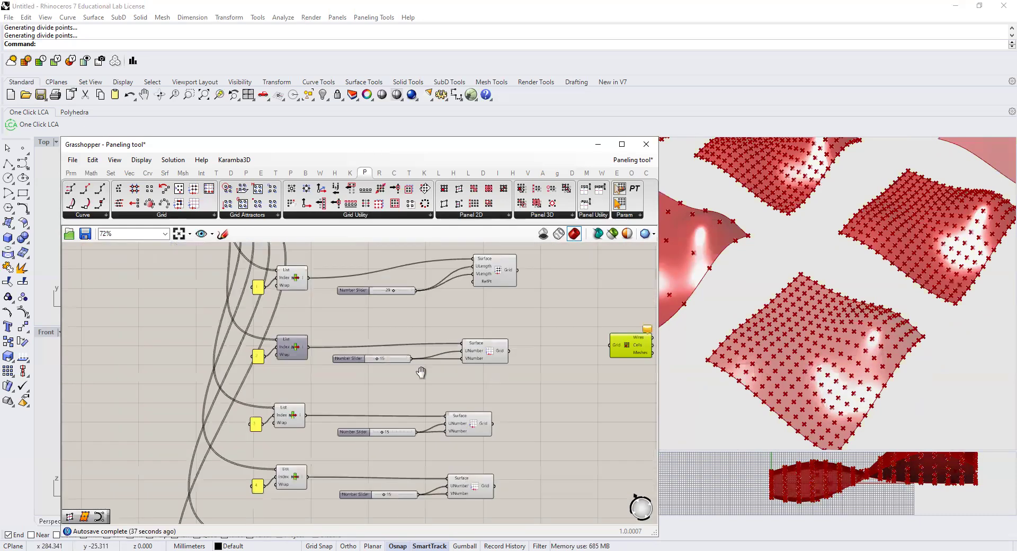
left_click(389, 351)
scroll(344, 364, "up", 3)
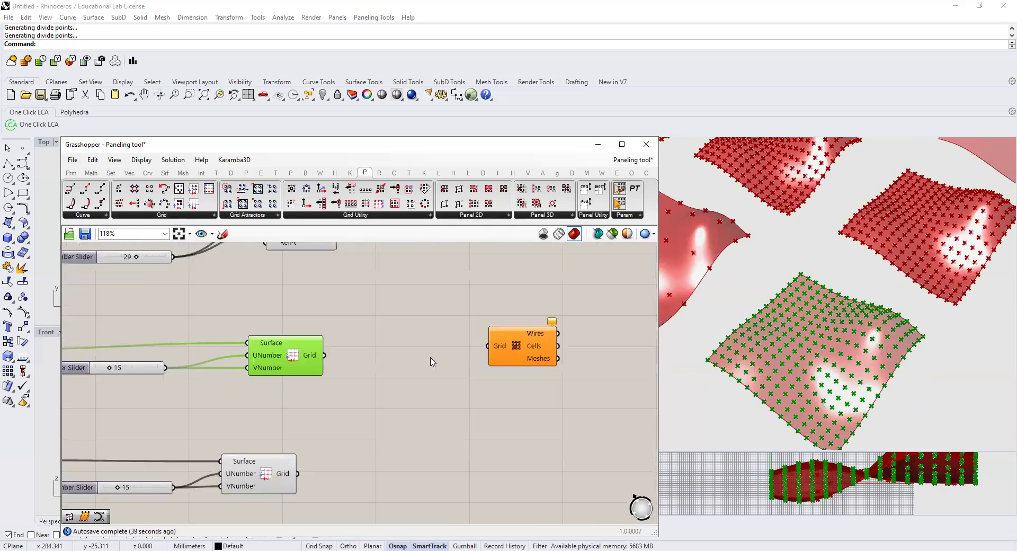
Turn off the preview of the surface array components that feed the list items.
scroll(357, 389, "down", 4)
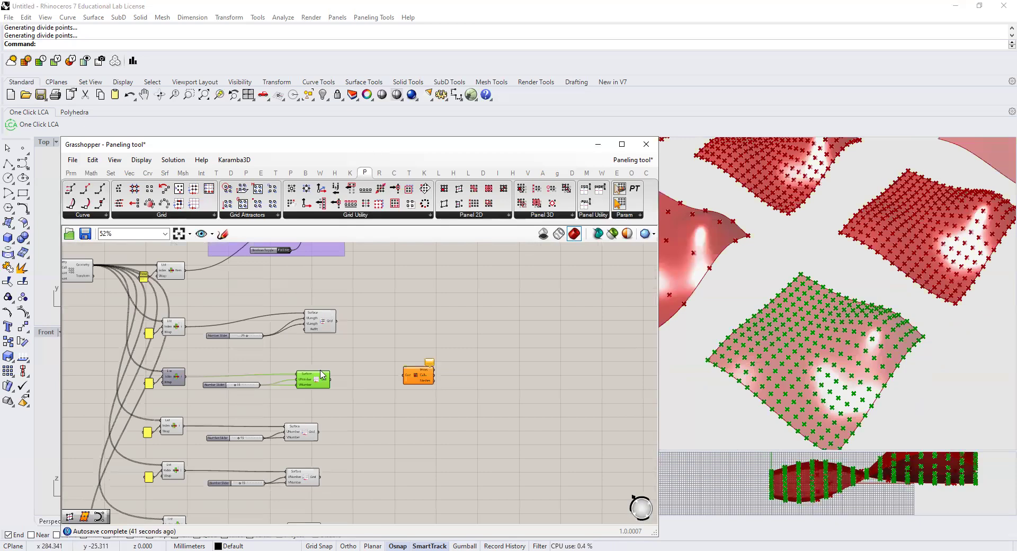
scroll(356, 385, "down", 4)
left_click(210, 327)
middle_click(209, 327)
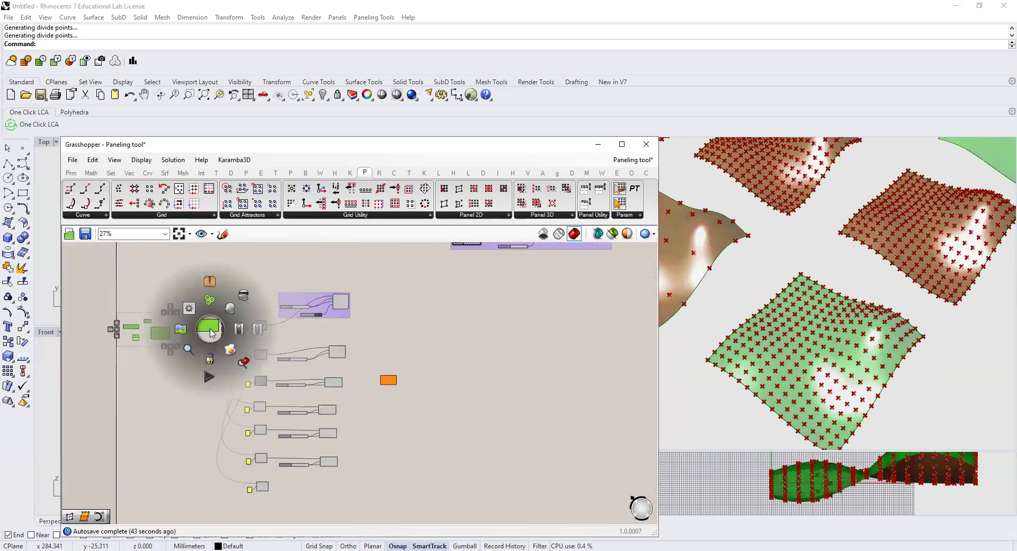
left_click(242, 300)
scroll(347, 392, "up", 8)
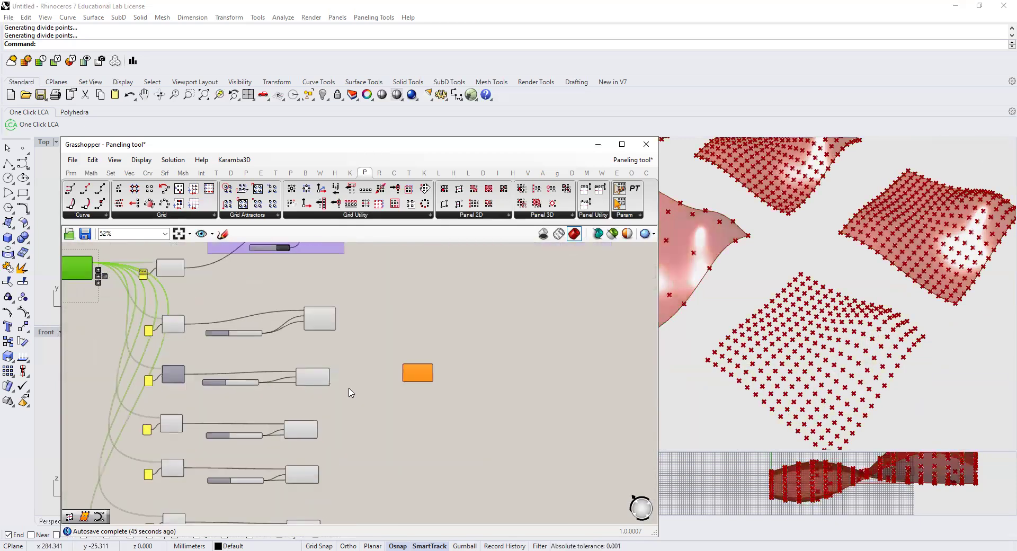
Connect the index 2 Surface Domain Number grid to the Cellulate component's Grid input and inspect the resulting cells up close.
right_click_drag(319, 387, 356, 423)
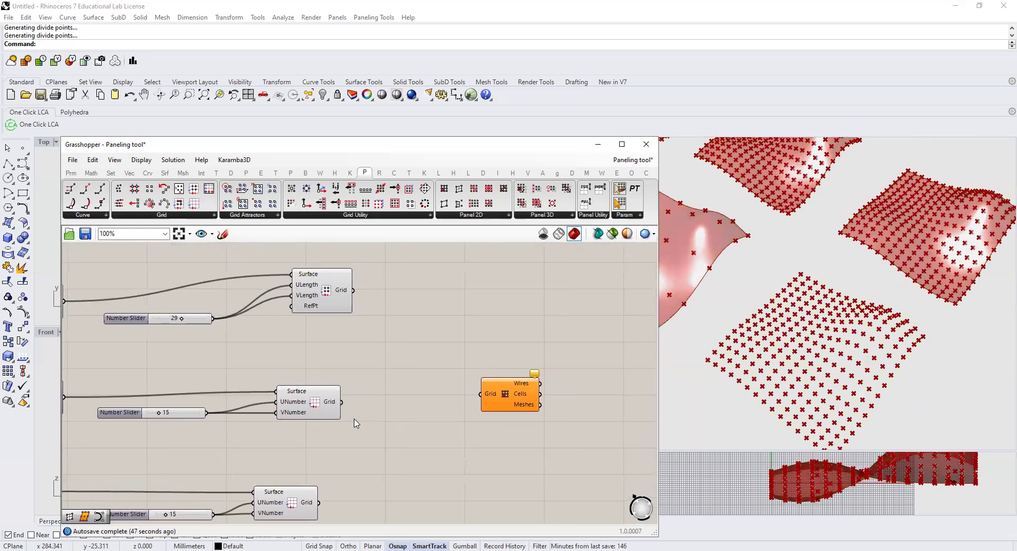
mouse_move(349, 407)
left_mouse_down()
mouse_move(448, 409)
mouse_move(481, 394)
left_mouse_up()
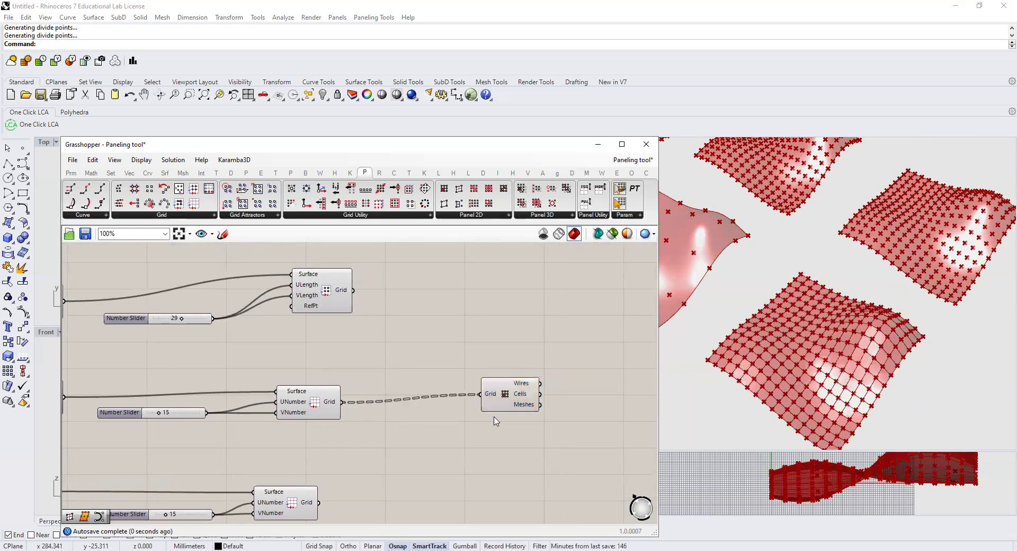
right_click_drag(494, 416, 441, 418)
scroll(470, 390, "up", 2)
right_click_drag(731, 402, 737, 361)
scroll(738, 362, "up", 5)
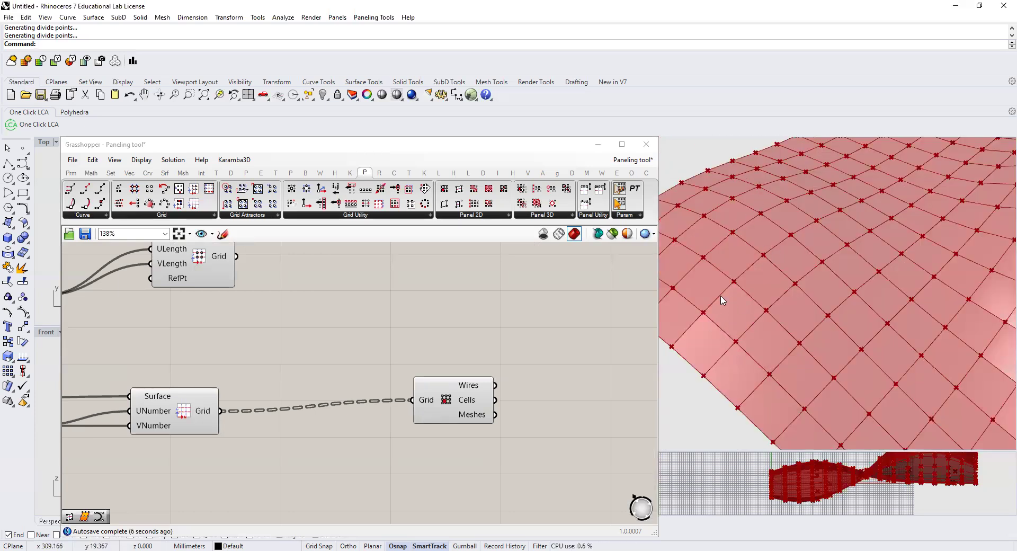
Place a Generate Faces component below Cellulate and connect the index 2 Surface Domain Number grid to its Grid input.
scroll(857, 304, "down", 5)
scroll(856, 305, "up", 3)
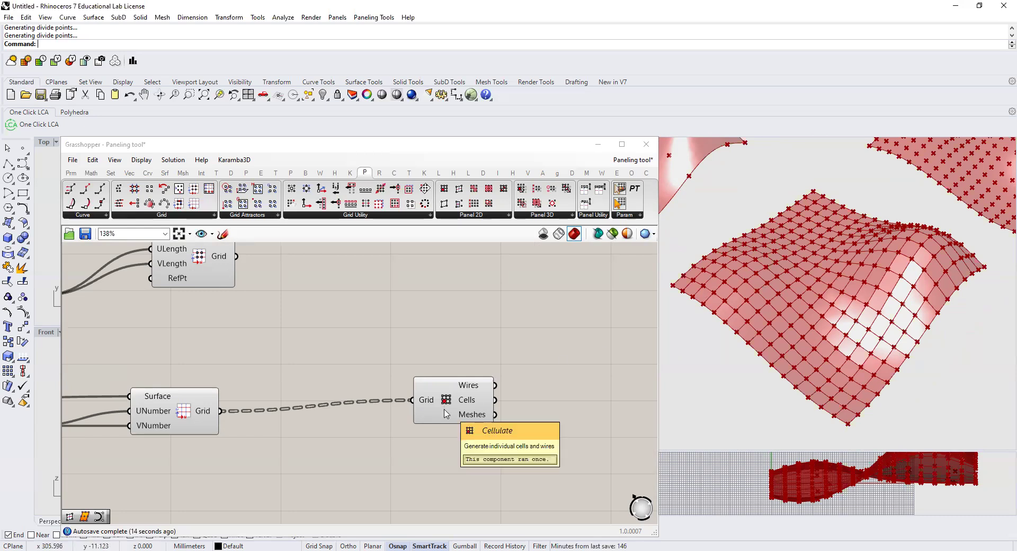
scroll(501, 407, "down", 4)
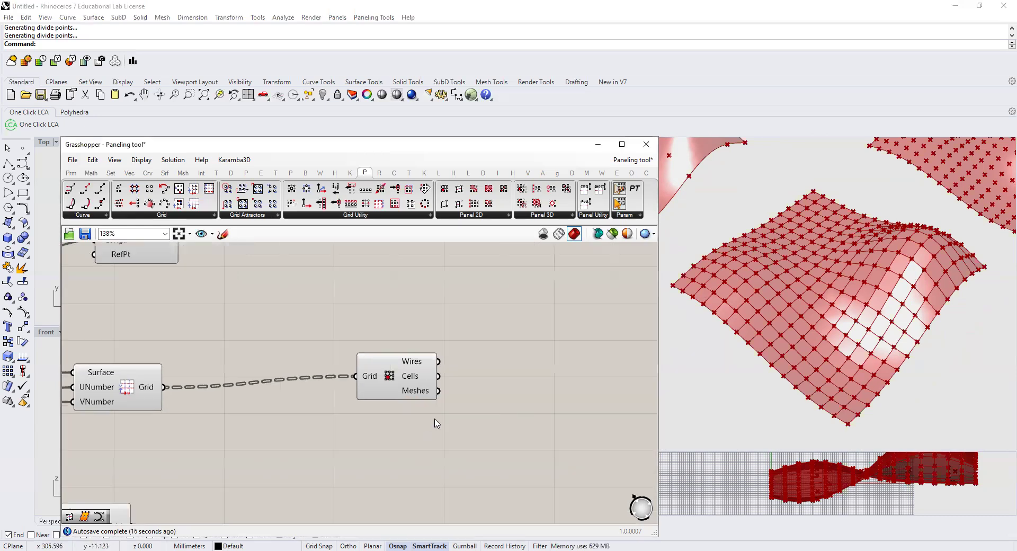
left_click(492, 215)
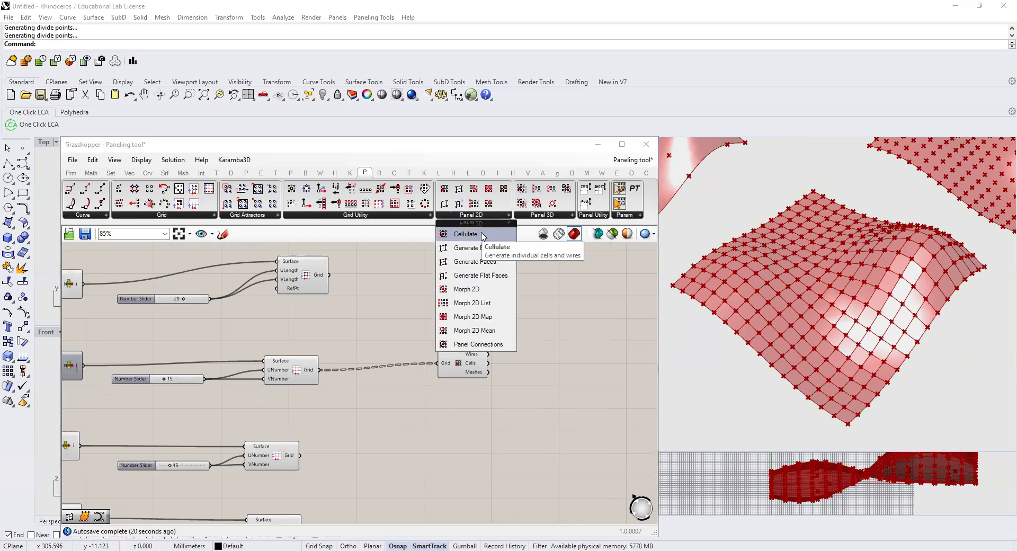
left_click_drag(469, 262, 465, 410)
scroll(352, 381, "up", 2)
left_click_drag(306, 366, 524, 419)
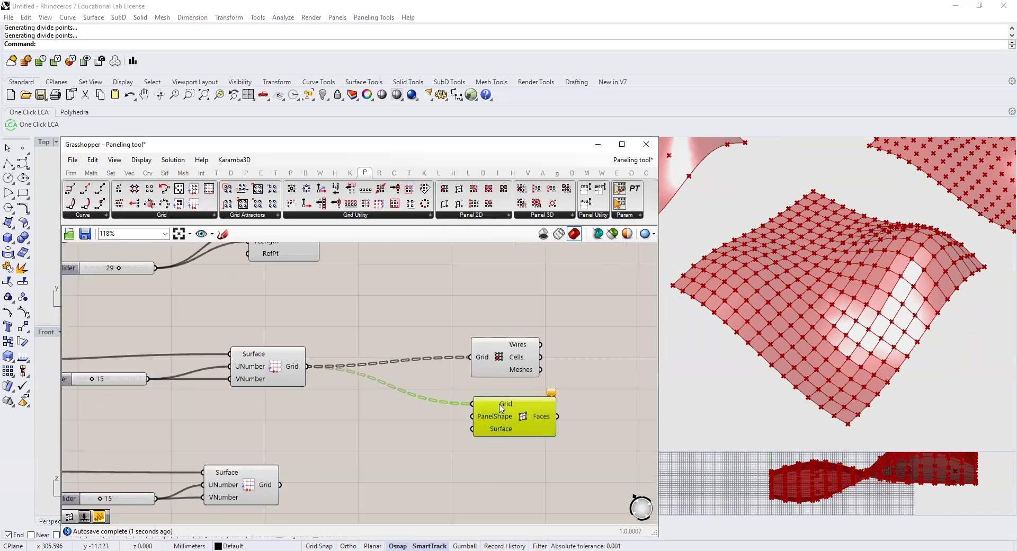
Add a number slider from 0 to 3 and connect it to the PanelShape input of Generate Faces.
left_click(409, 422)
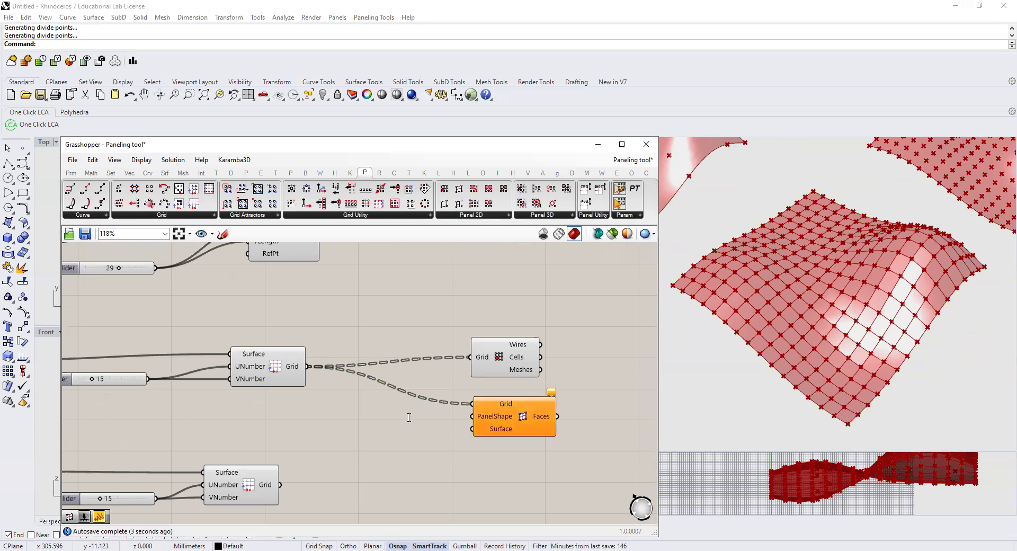
double_click(408, 417)
type("0<")
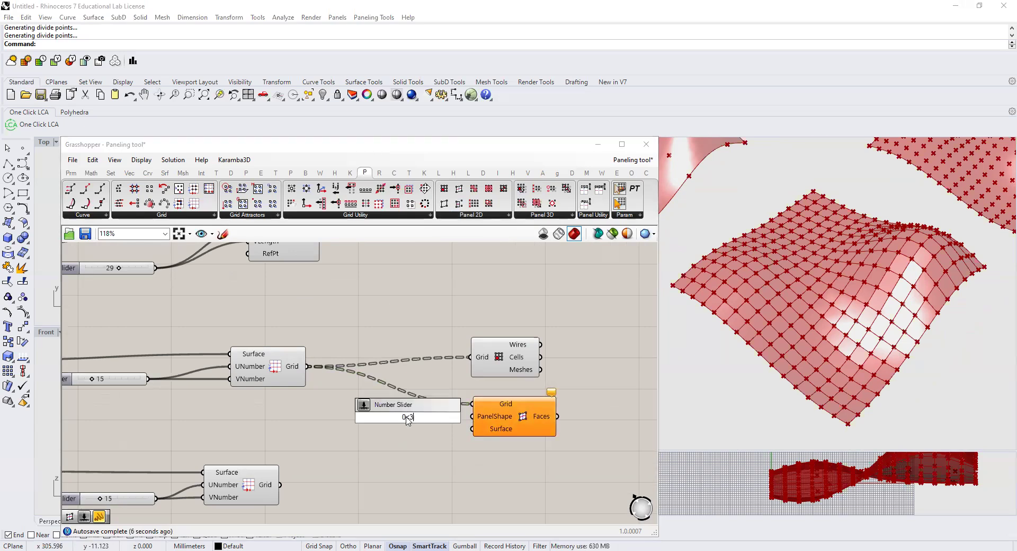
type("3")
key("Return")
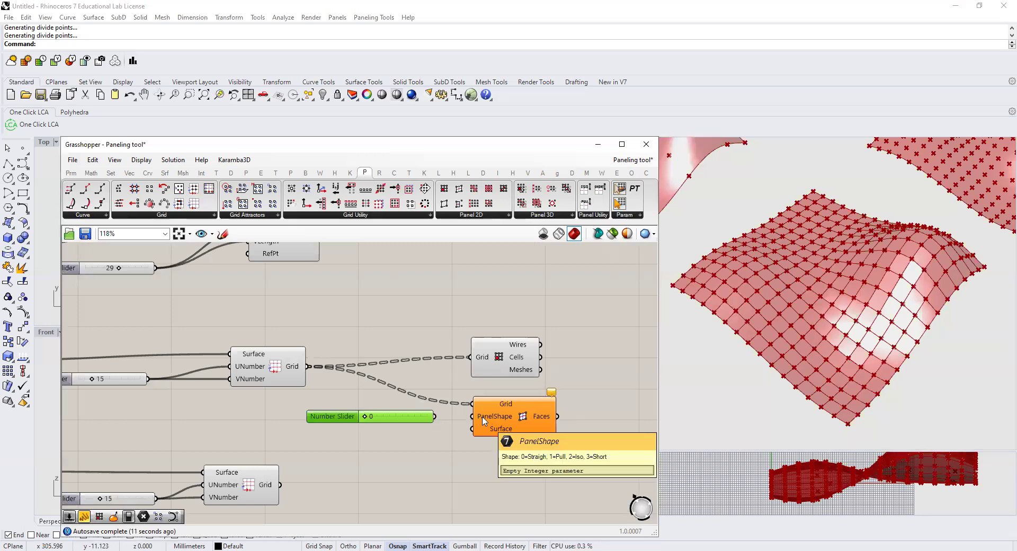
left_click_drag(435, 416, 473, 422)
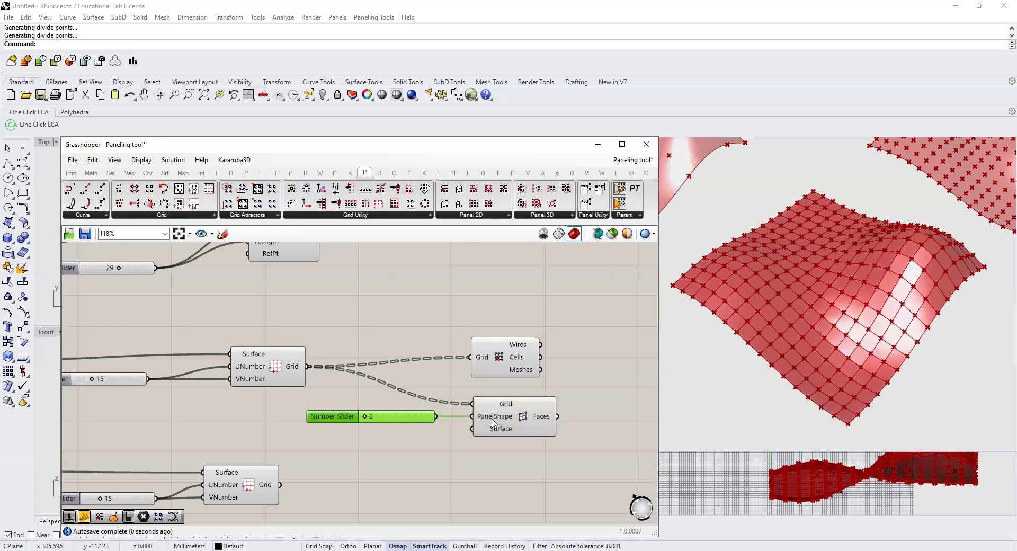
Try PanelShape values 1 and 2 on Generate Faces and inspect the panel faces up close.
mouse_move(493, 419)
left_click_drag(368, 420, 391, 419)
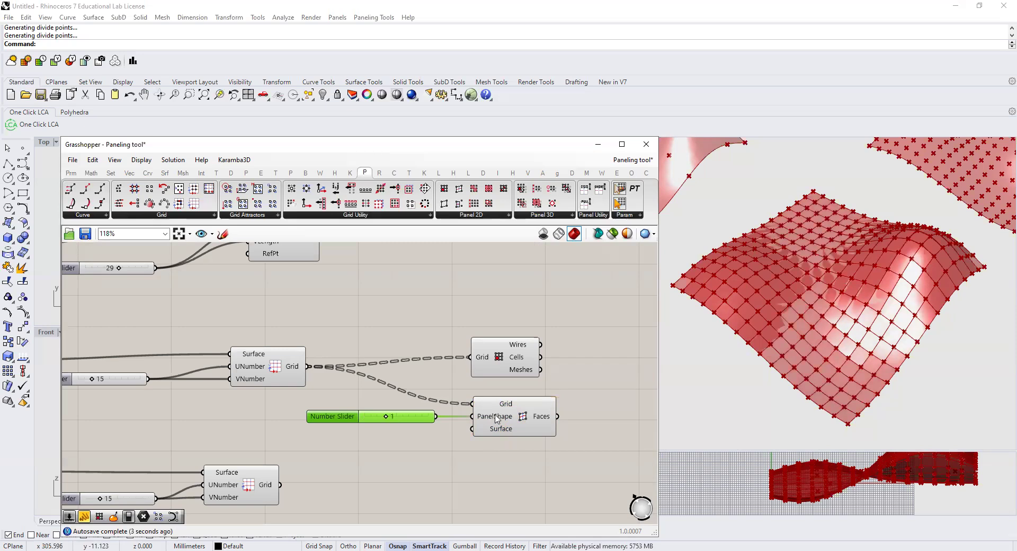
mouse_move(506, 417)
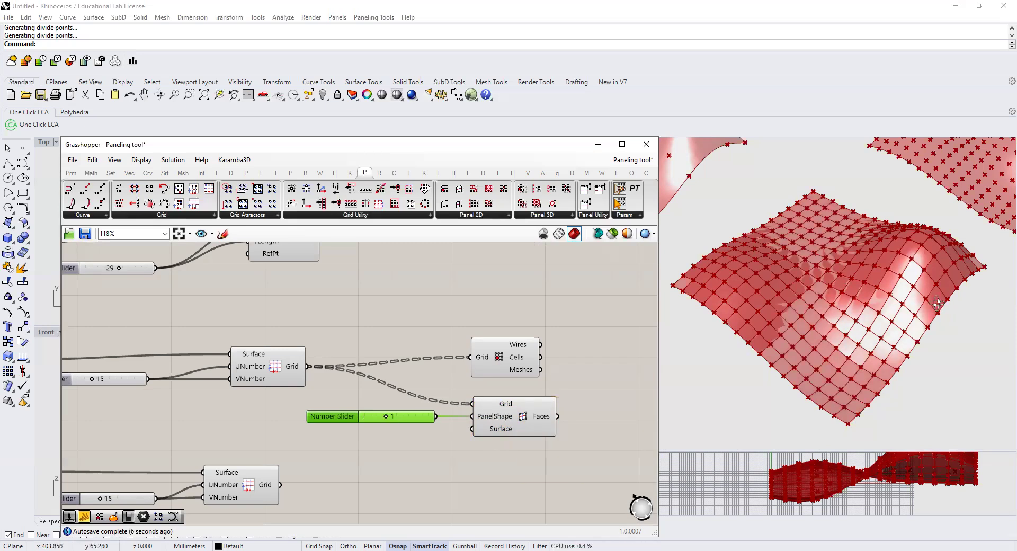
scroll(910, 217, "up", 4)
scroll(911, 216, "down", 1)
scroll(912, 215, "up", 3)
scroll(912, 214, "down", 3)
scroll(912, 214, "up", 1)
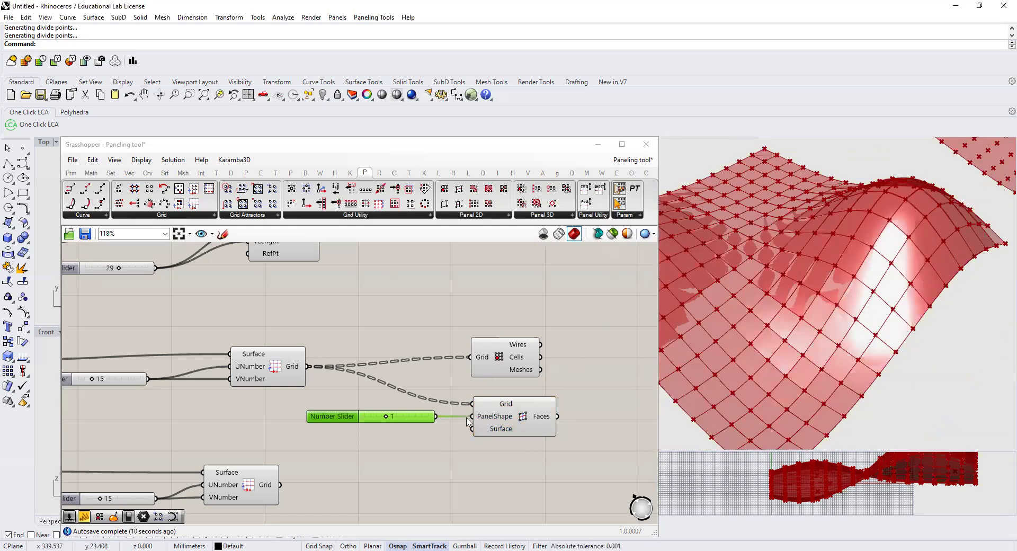
mouse_move(388, 418)
left_mouse_down()
mouse_move(368, 419)
mouse_move(406, 415)
left_mouse_up()
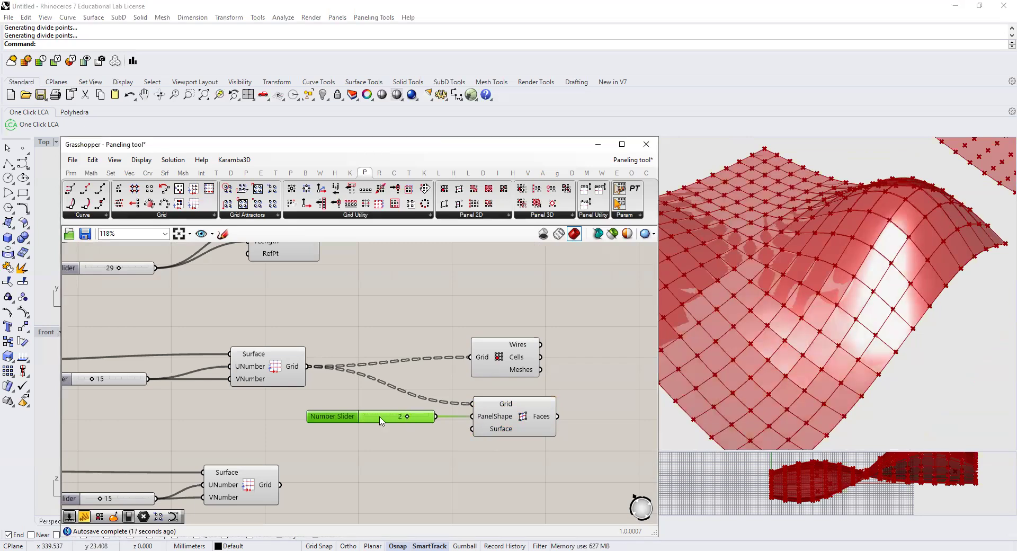
Turn off the preview of the Cellulate component so that only the generated faces display.
left_click(282, 380)
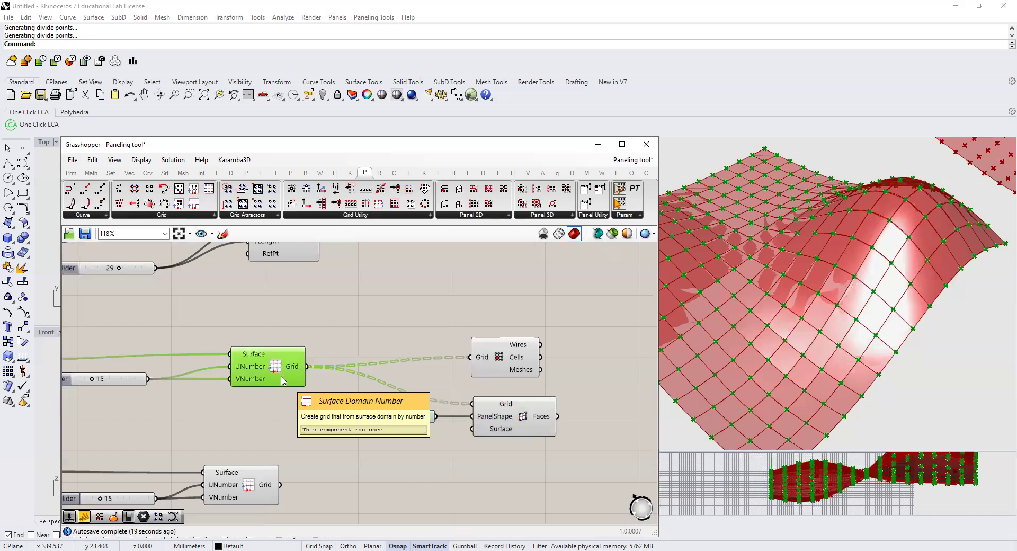
left_click(515, 364)
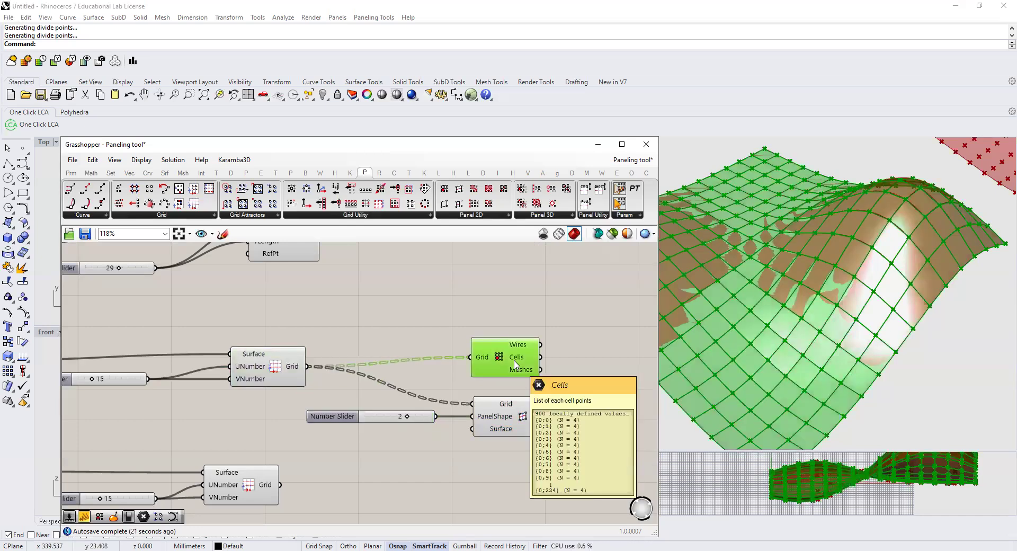
right_click(515, 365)
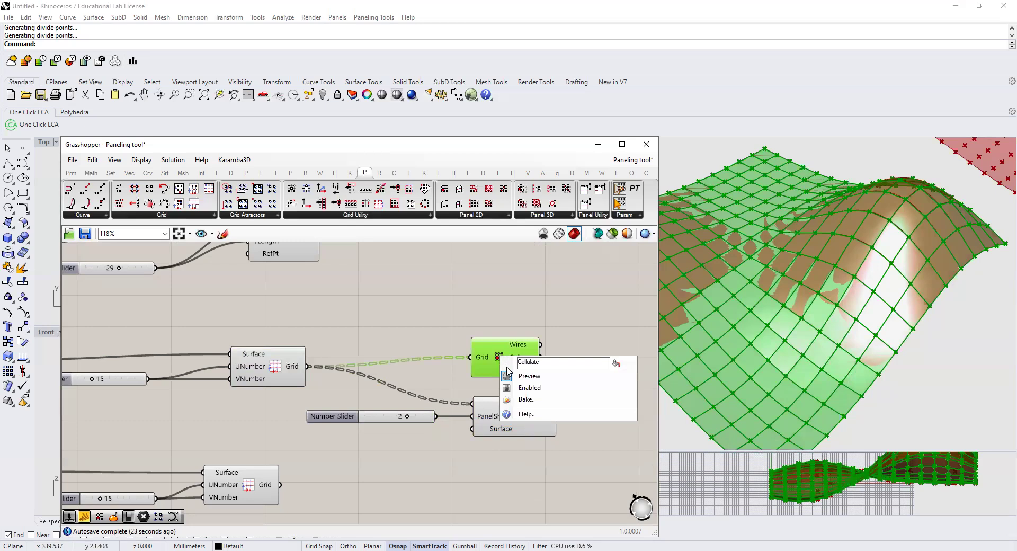
left_click(525, 375)
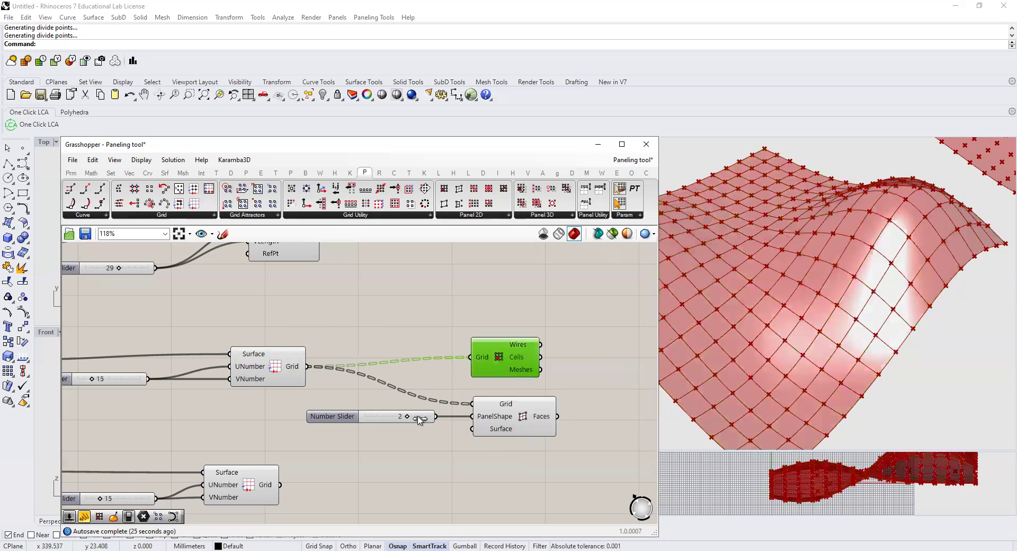
Compare PanelShape values 3, 0 and 1 on the surface's faces, and leave the slider at 3.
left_click_drag(407, 416, 431, 416)
right_click_drag(918, 321, 886, 276)
scroll(887, 277, "down", 5)
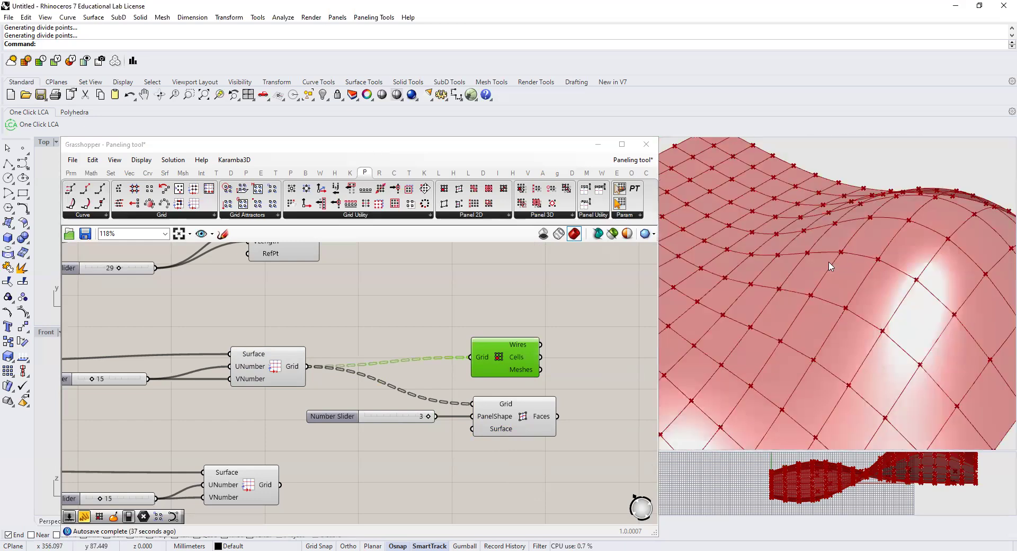
left_click_drag(390, 418, 359, 419)
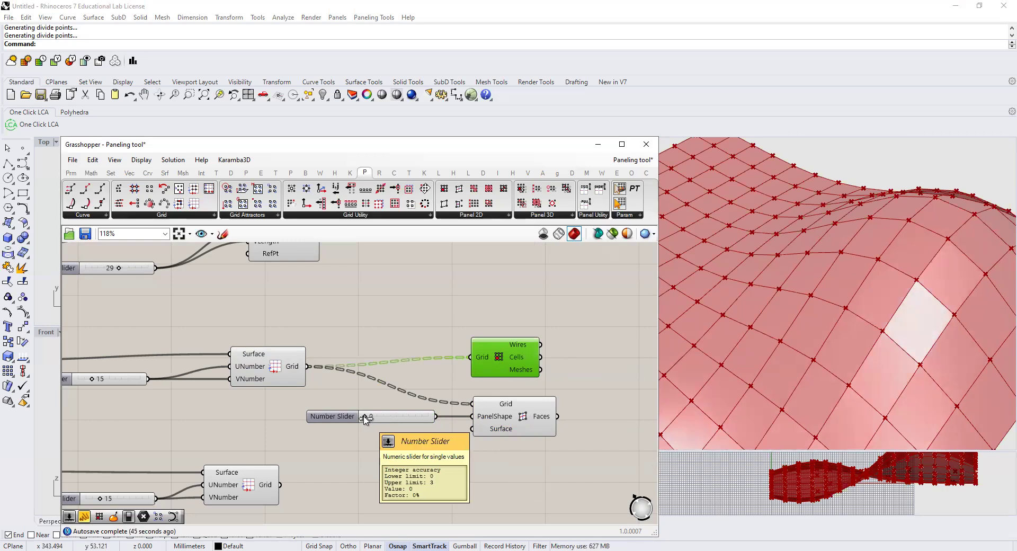
left_click_drag(365, 418, 385, 418)
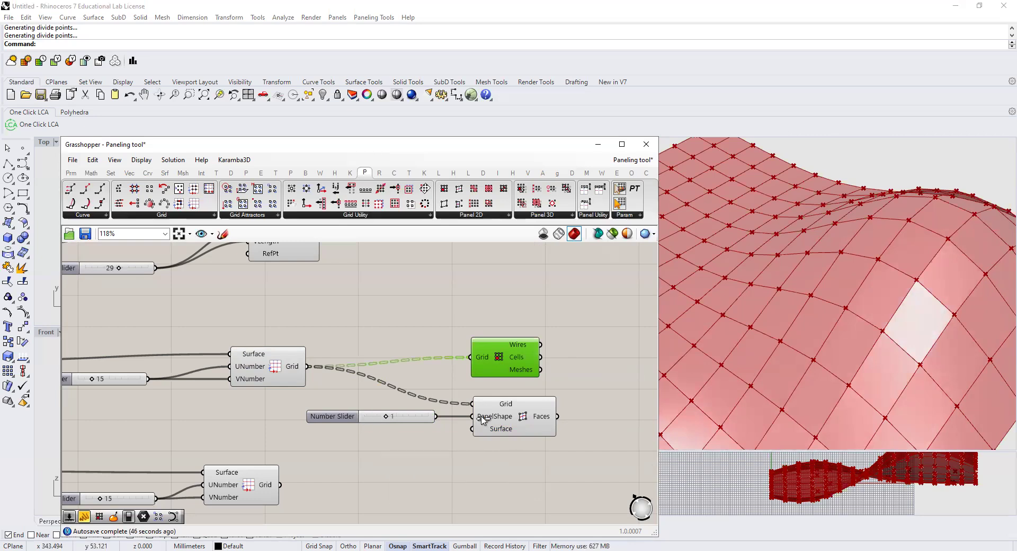
left_click_drag(483, 420, 463, 417)
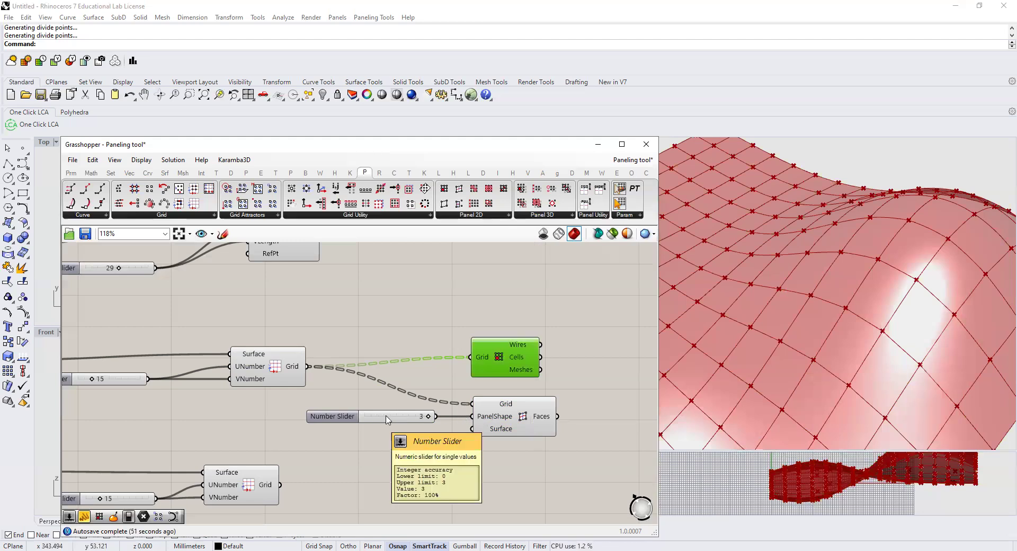
scroll(387, 419, "down", 2)
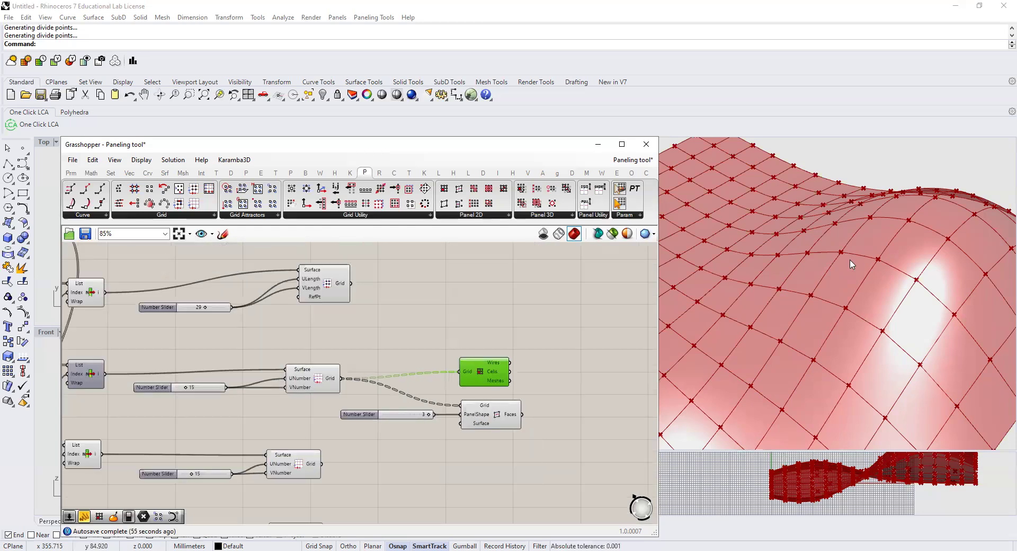
scroll(851, 264, "down", 2)
scroll(871, 272, "up", 5)
scroll(483, 365, "down", 4)
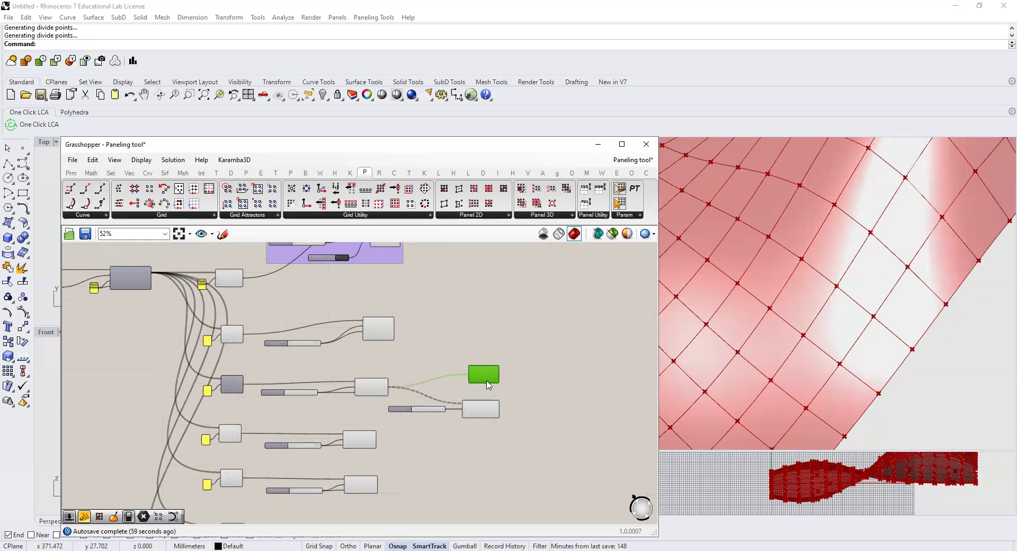
Place a Morph 2D component beyond Generate Faces and connect the index 2 surface's grid to its Grid input.
scroll(487, 378, "up", 4)
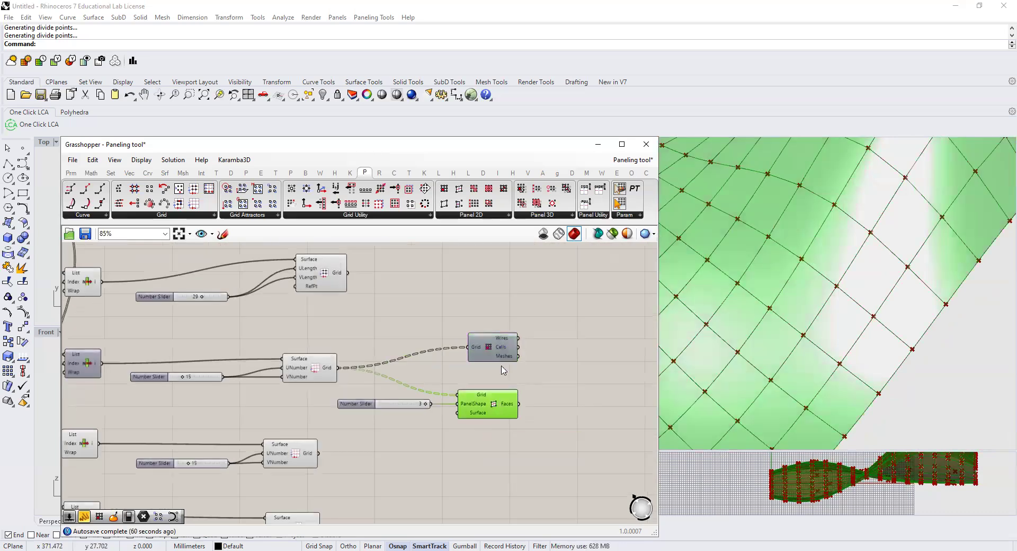
scroll(504, 370, "down", 2)
scroll(438, 418, "up", 2)
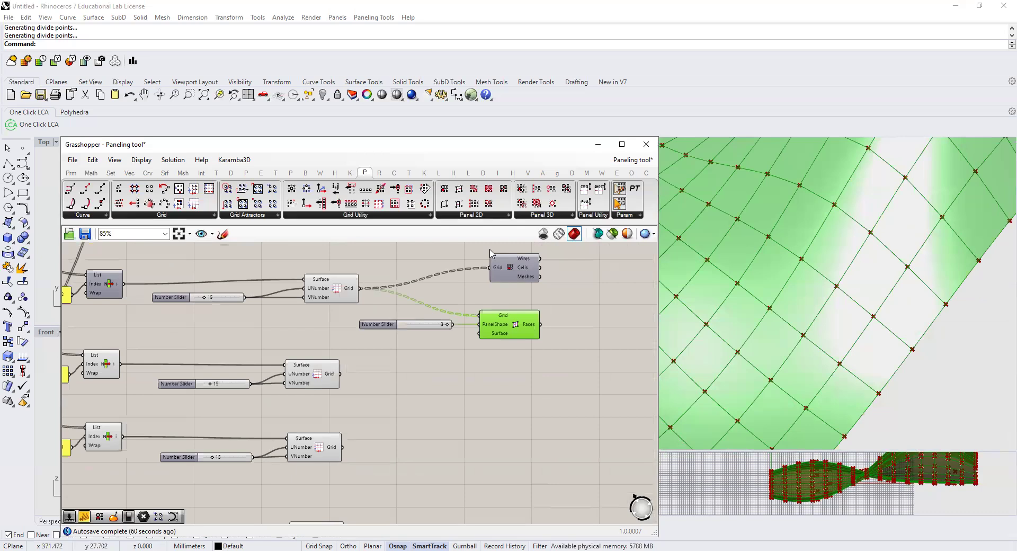
left_click(486, 215)
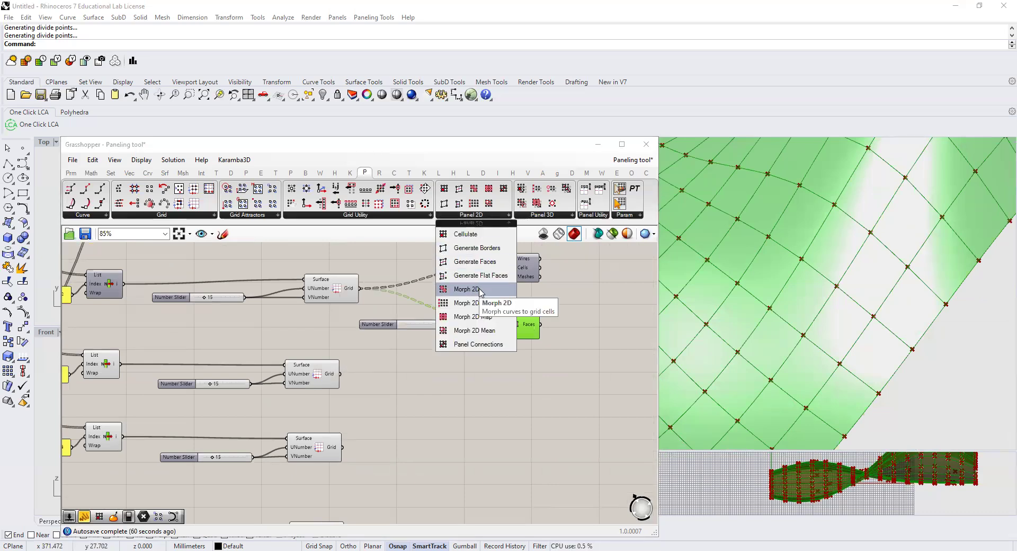
left_click(466, 289)
left_click(598, 325)
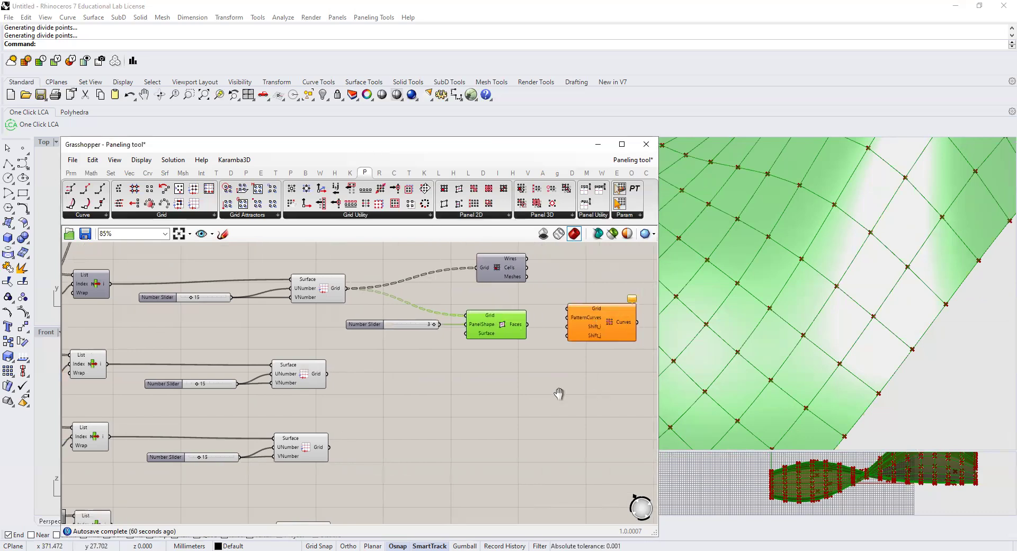
right_click_drag(609, 325, 428, 392)
left_click_drag(428, 392, 518, 390)
left_click_drag(173, 356, 484, 375)
left_click_drag(532, 396, 587, 384)
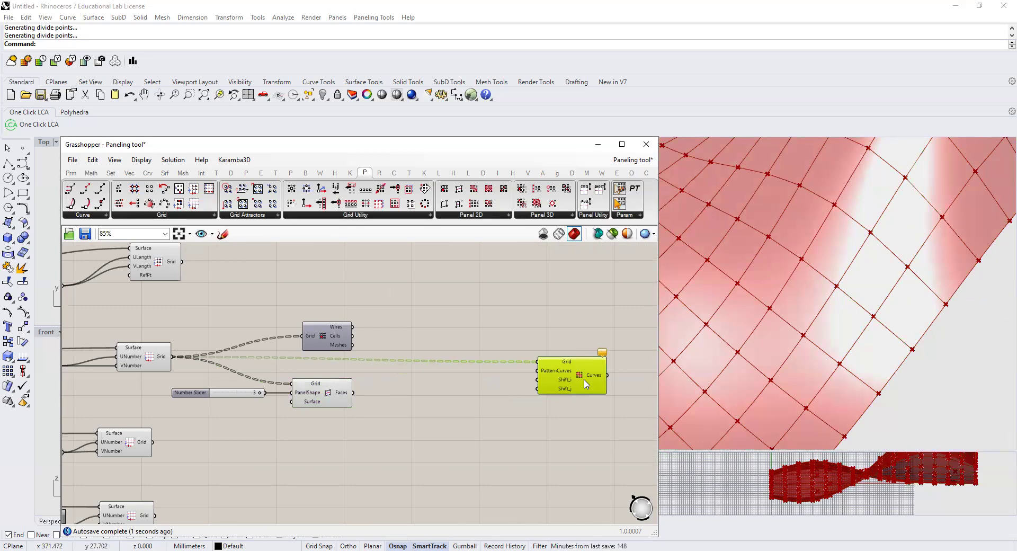
Add a Circle component before Morph 2D and feed its Plane input with an XY Plane component.
left_click(489, 396)
double_click(488, 394)
type("cir")
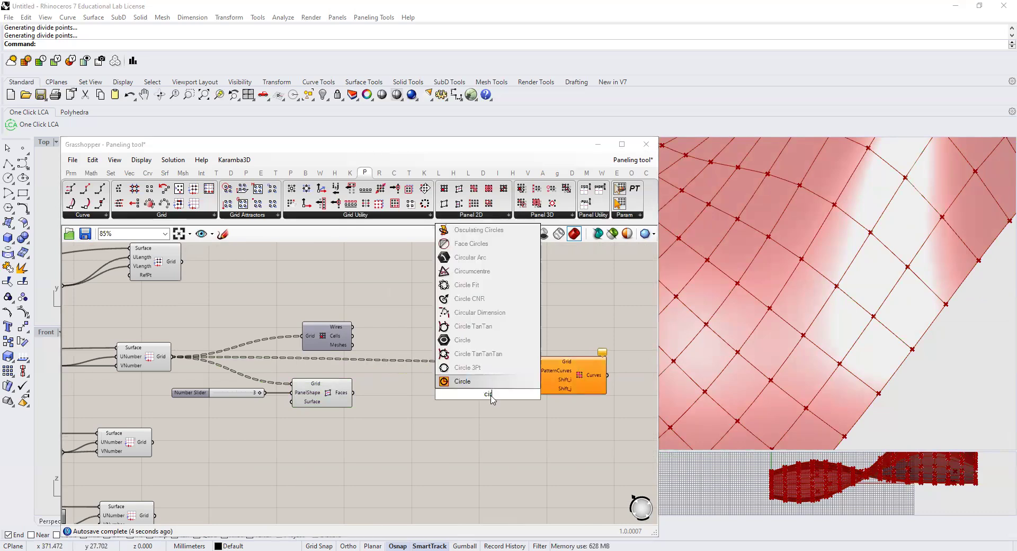
key("Return")
double_click(429, 382)
type("xy")
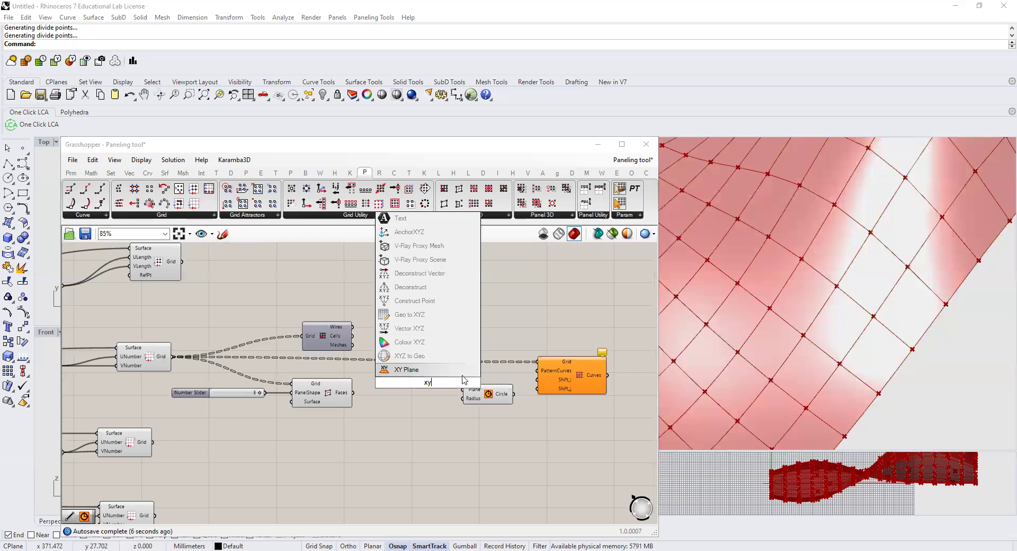
key("Return")
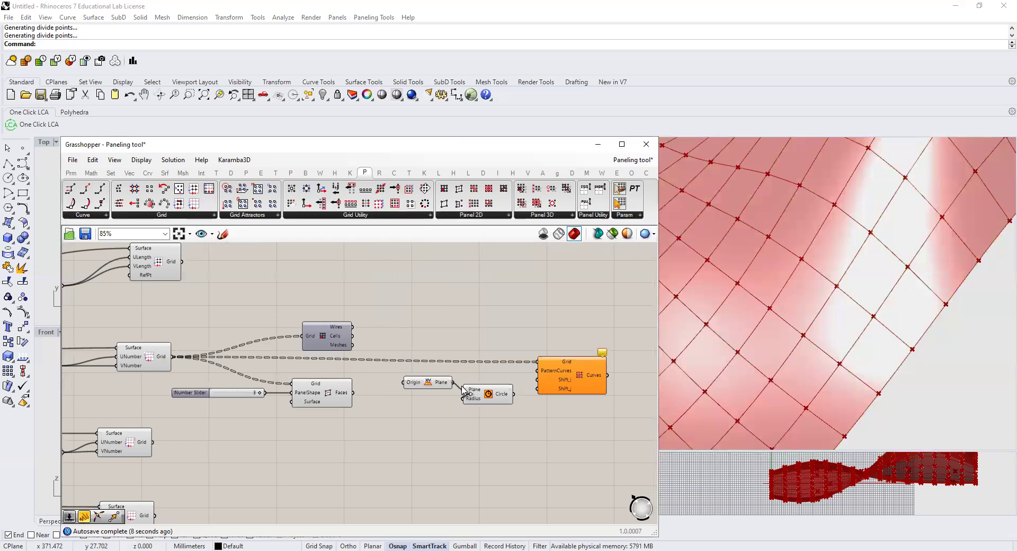
Drive the circle's Radius with a number slider from 5 to 10 and connect the circle to Morph 2D's PatternCurves input.
double_click(435, 421)
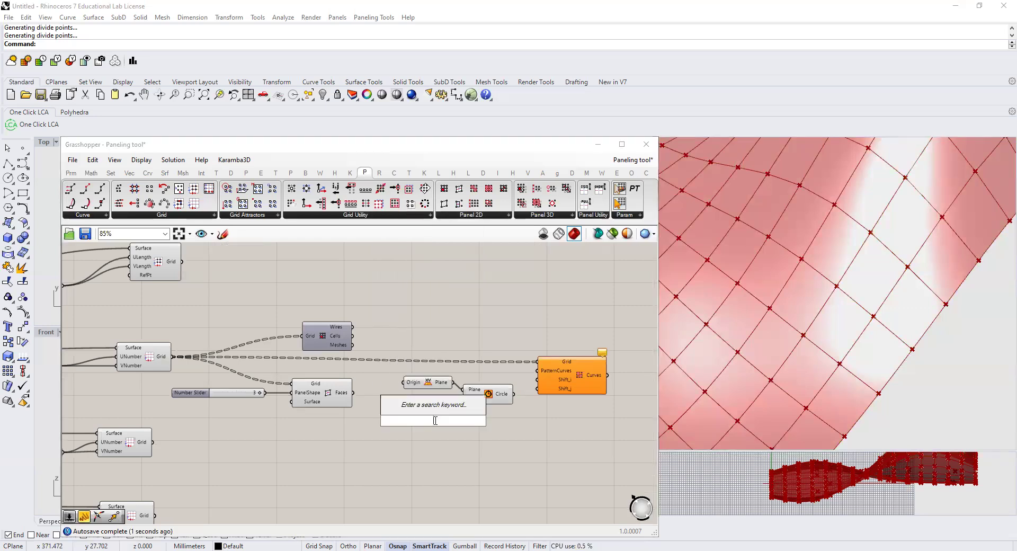
type("5<10")
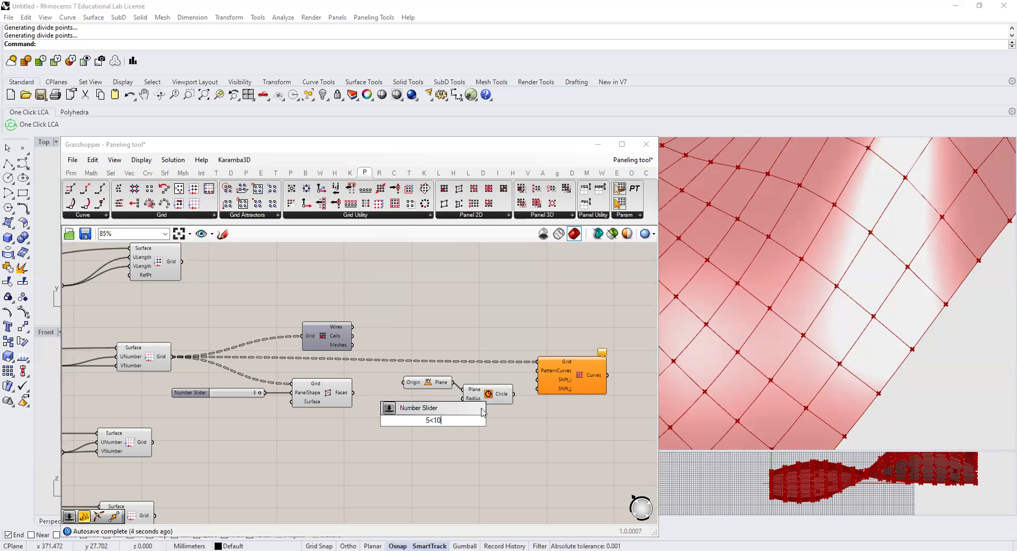
key("Return")
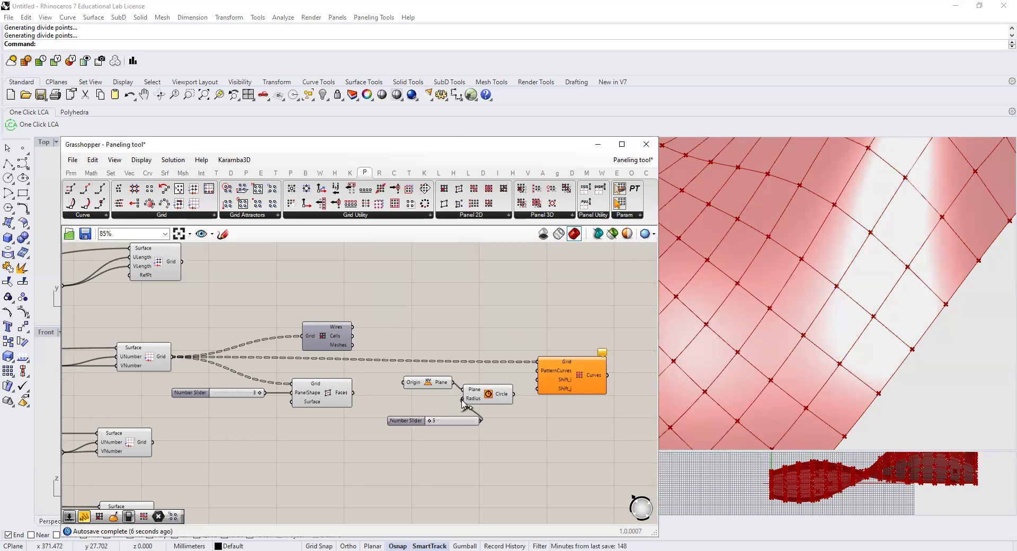
left_click_drag(514, 394, 538, 370)
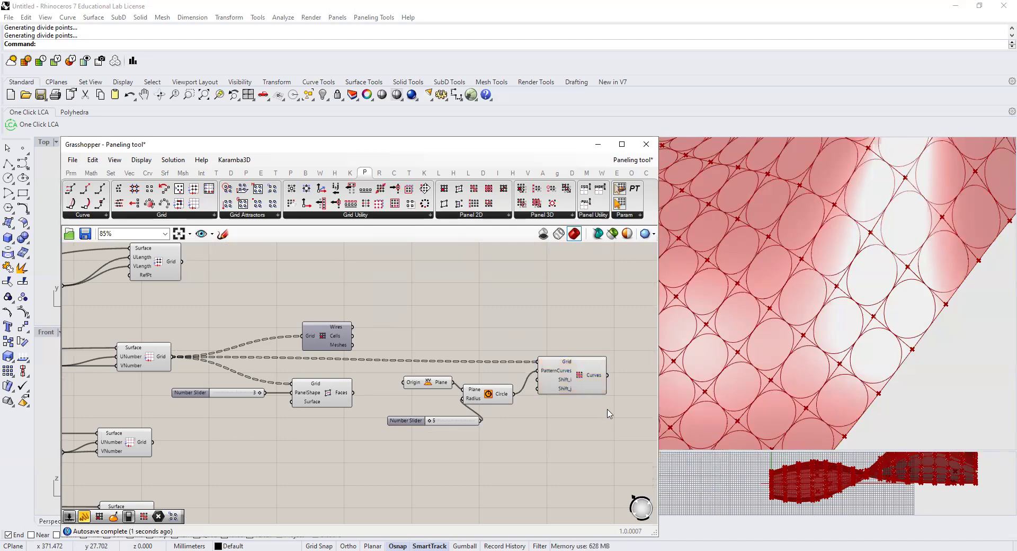
Inspect the morphed circle pattern on the surface and space the Morph 2D and Circle components farther apart from their neighbours.
scroll(609, 414, "down", 2)
scroll(595, 411, "right", 3)
scroll(879, 357, "down", 3)
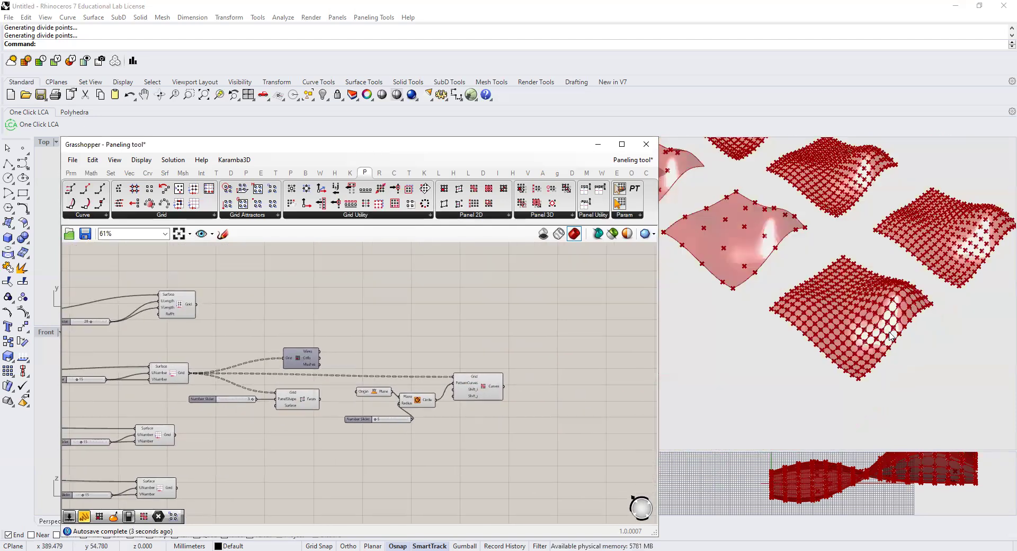
scroll(867, 321, "up", 5)
left_click_drag(482, 388, 520, 391)
left_click_drag(420, 399, 445, 400)
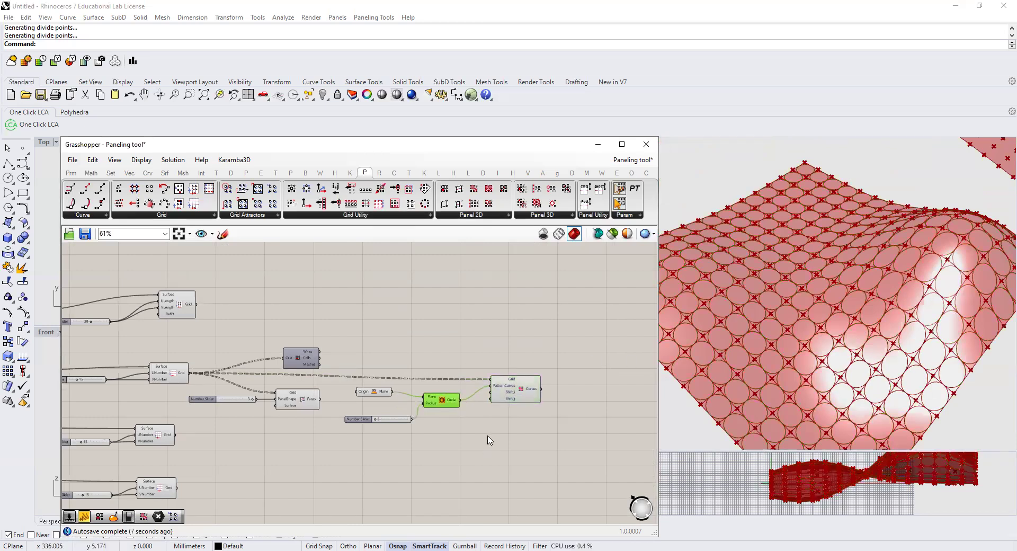
scroll(490, 440, "up", 1)
scroll(520, 397, "up", 2)
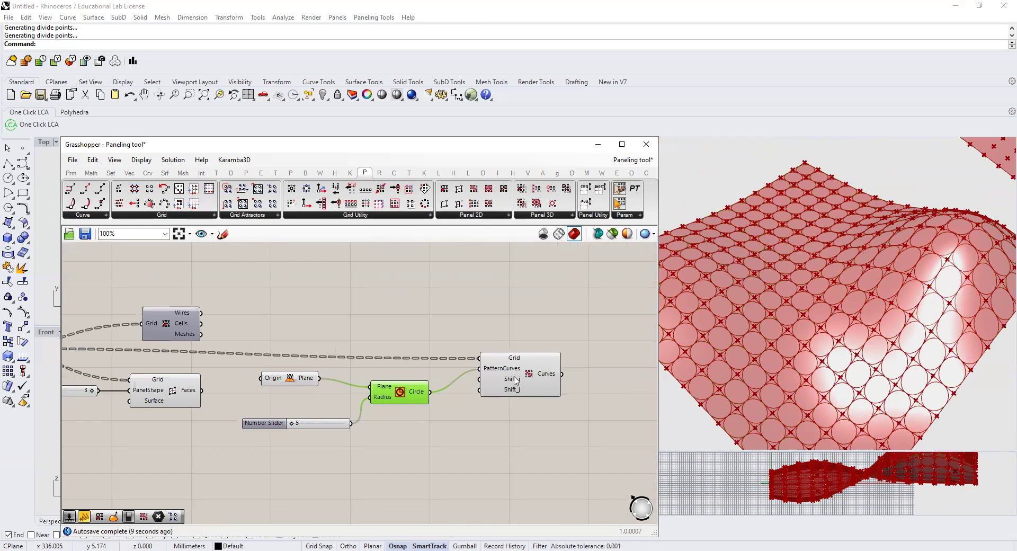
Add a number slider from 1 to 5 below the Circle and Morph 2D components.
left_click(491, 430)
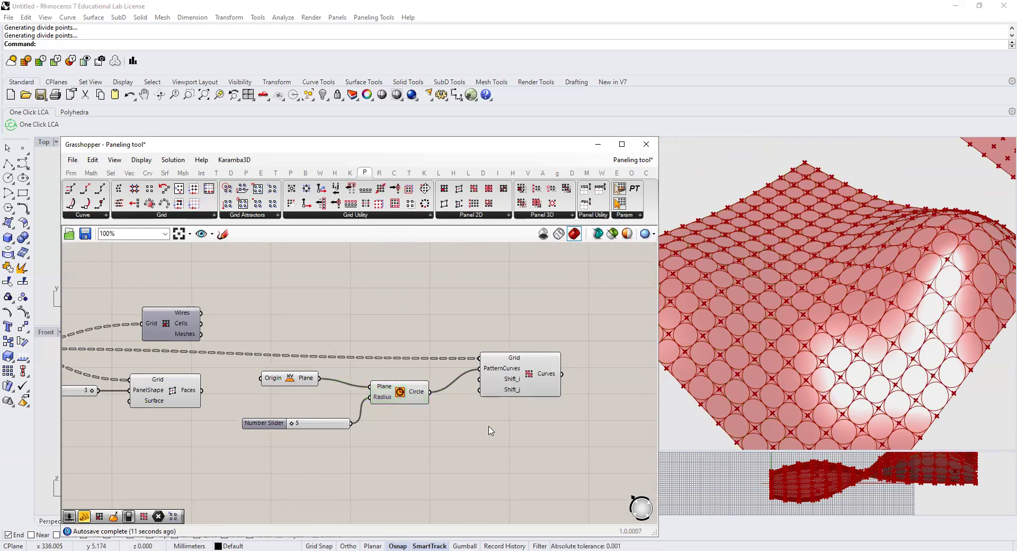
double_click(488, 427)
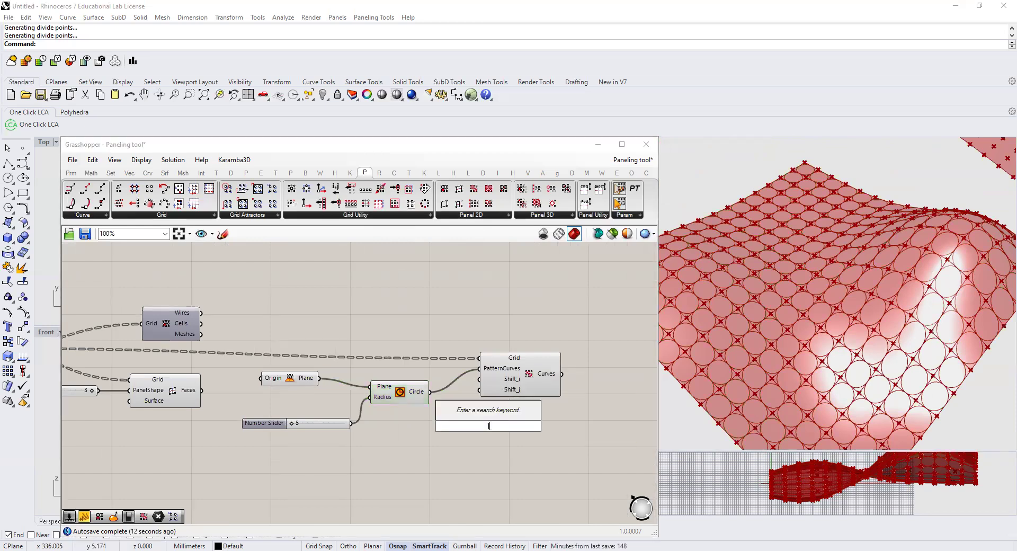
type("1<5")
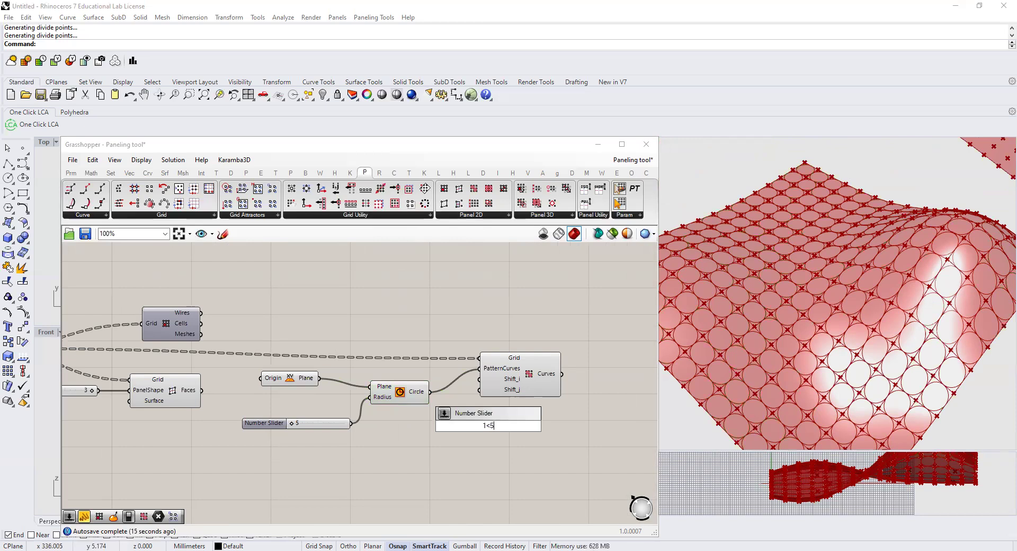
Add a number slider from 1 to 5 set to 1 and connect it to Shift_i of the pattern-curves panelling component.
key("Return")
left_click_drag(446, 450, 479, 379)
mouse_move(388, 450)
left_mouse_down()
mouse_move(439, 453)
mouse_move(382, 455)
left_mouse_up()
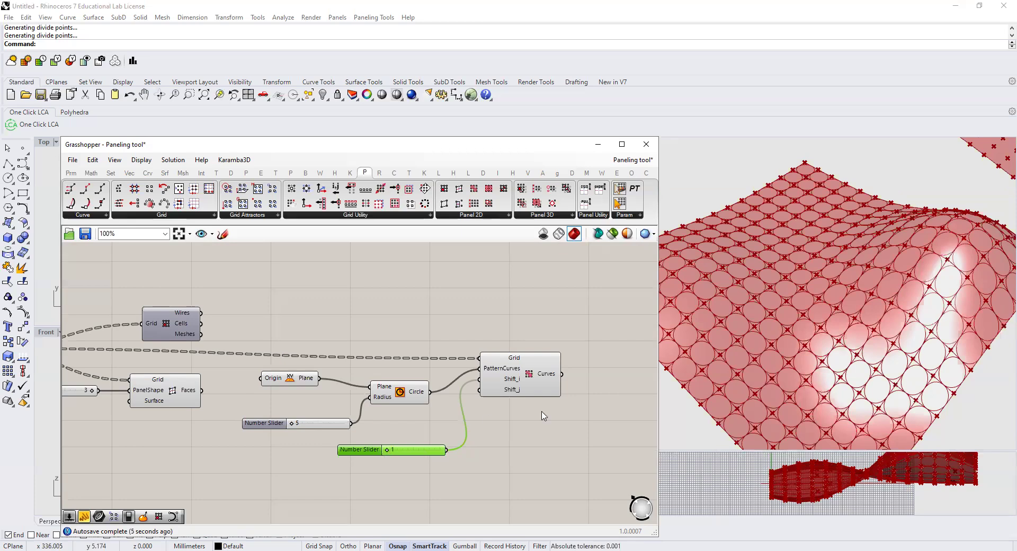
Group the panelling components fed by the upper grid, shift the group away from that grid and place the Shift_i slider beside the radius slider.
scroll(484, 405, "down", 3)
scroll(858, 272, "down", 3)
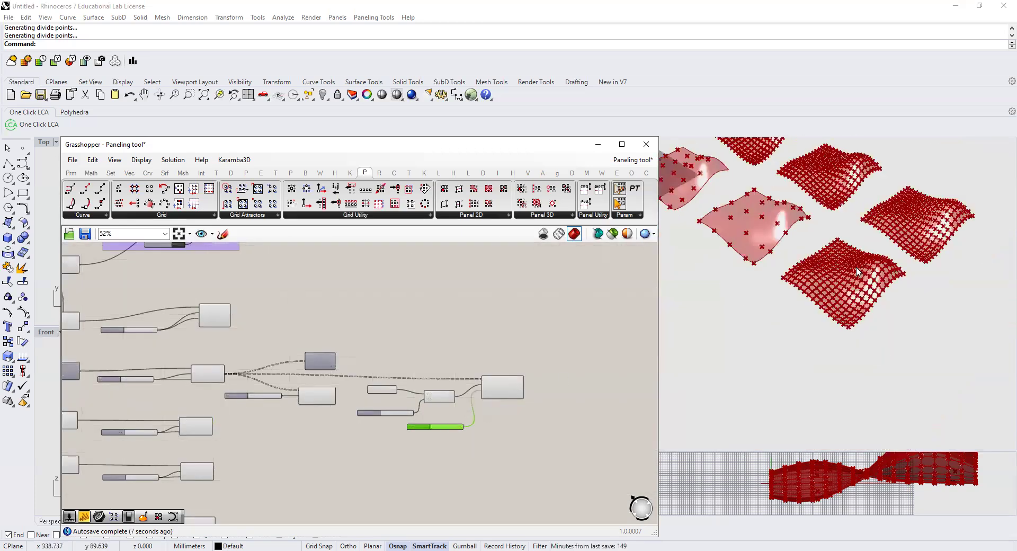
scroll(856, 269, "up", 5)
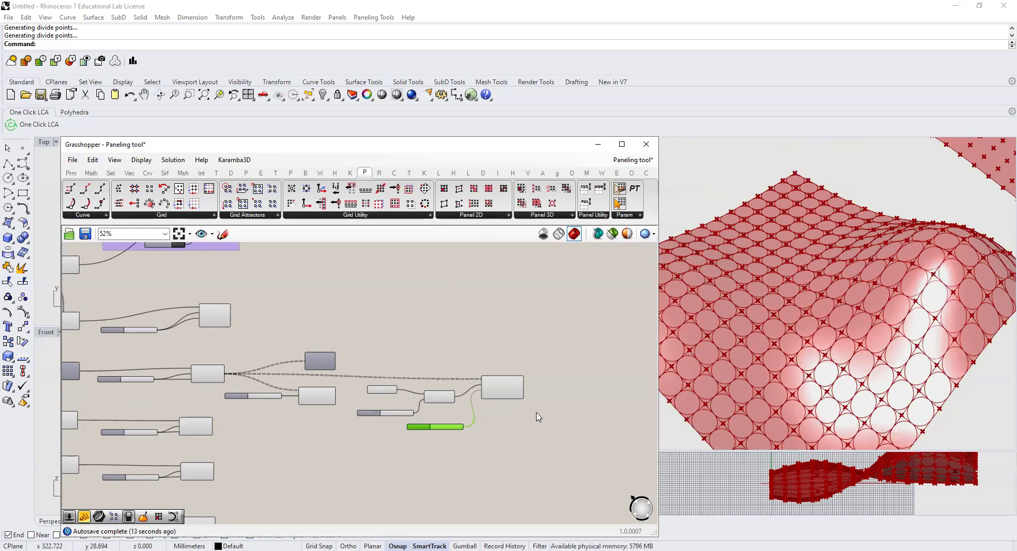
left_click_drag(551, 421, 234, 345)
middle_click(369, 370)
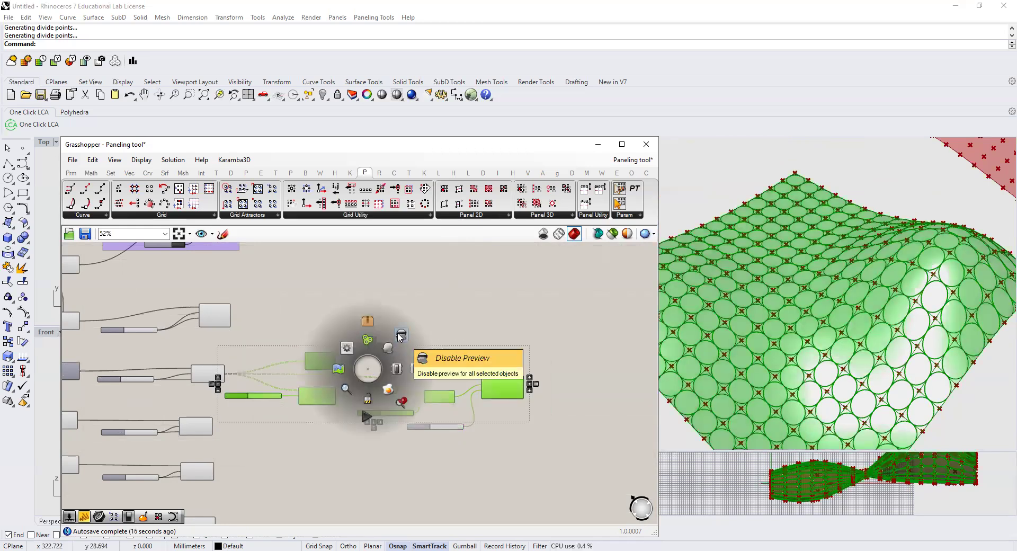
left_click(368, 339)
left_click_drag(399, 398, 451, 369)
left_click_drag(456, 428, 517, 388)
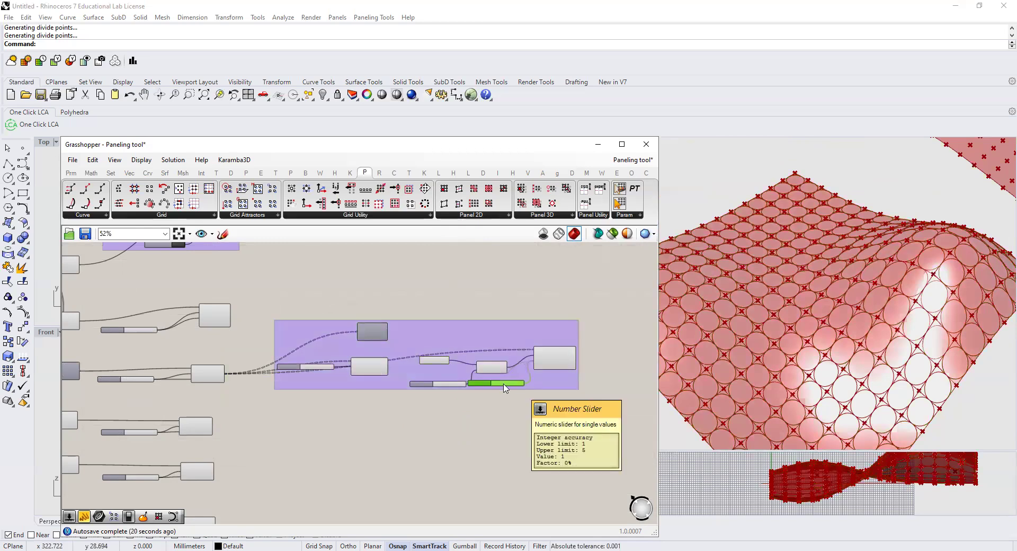
right_click(505, 389)
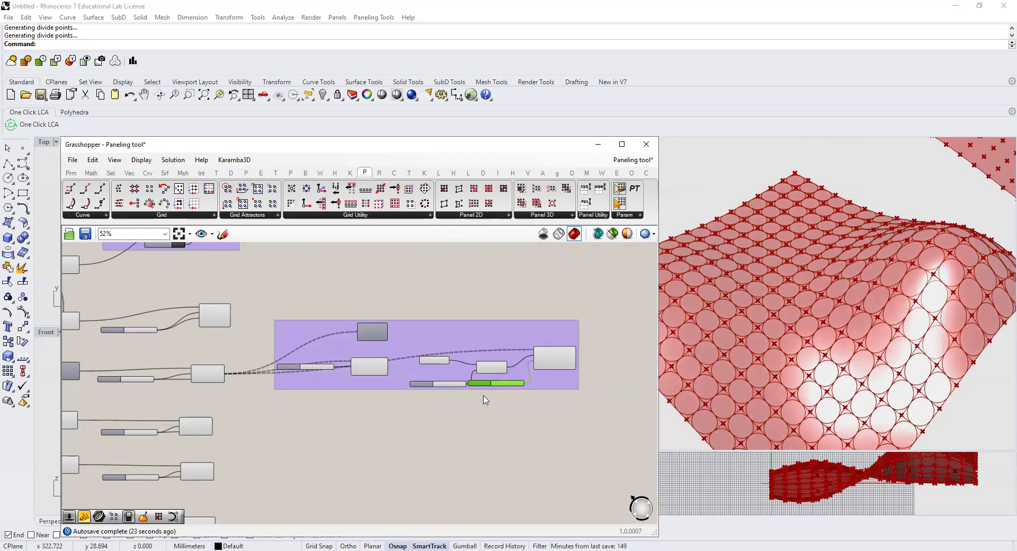
left_click(471, 410)
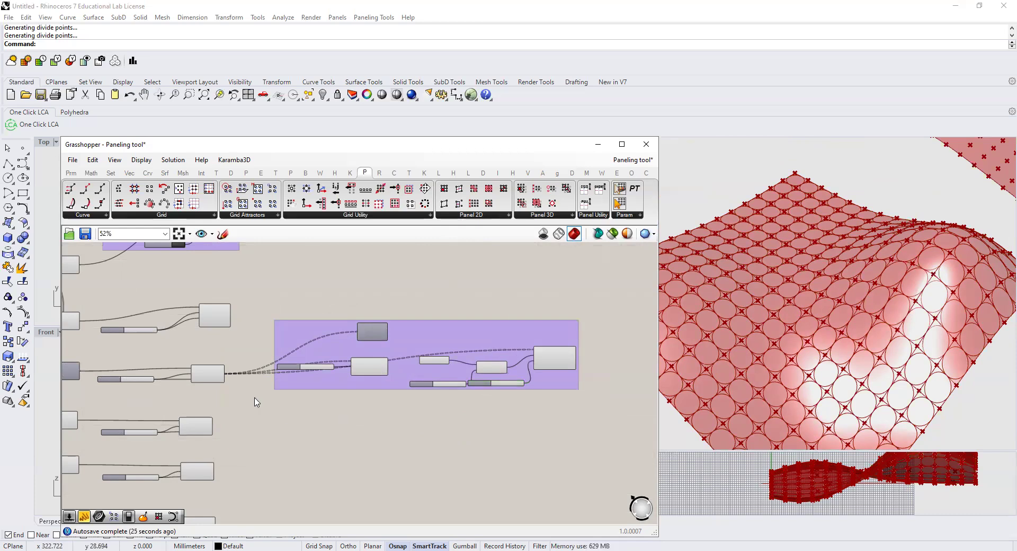
Add a Point Attraction component below the group and connect its Grid input to the grid of the index-3 surface.
left_click(260, 216)
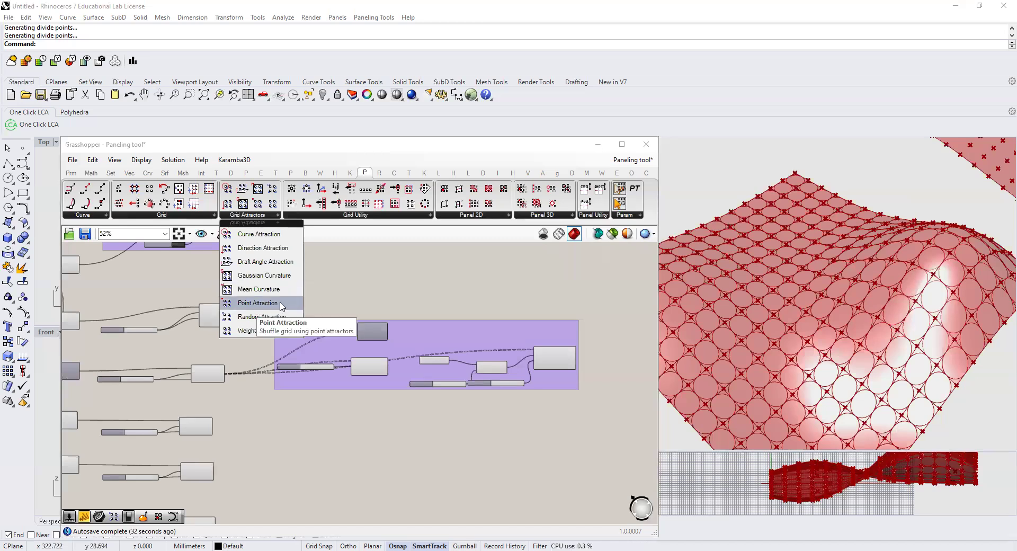
left_click_drag(247, 306, 311, 448)
right_click_drag(839, 381, 752, 297)
scroll(102, 441, "up", 3)
right_click_drag(390, 458, 387, 442)
left_click_drag(497, 433, 502, 393)
left_click_drag(314, 397, 468, 386)
right_click_drag(469, 392, 414, 419)
left_click_drag(413, 419, 474, 416)
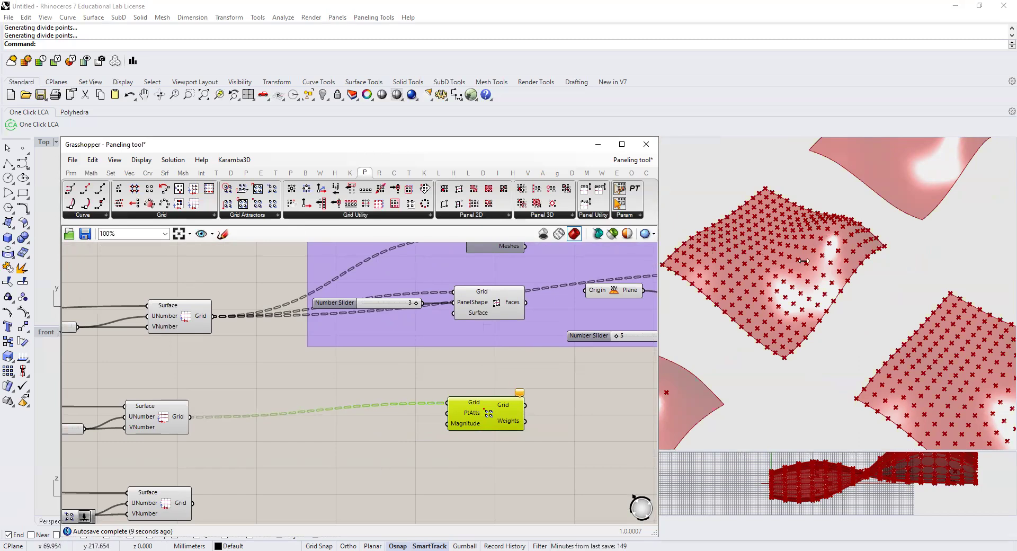
double_click(357, 440)
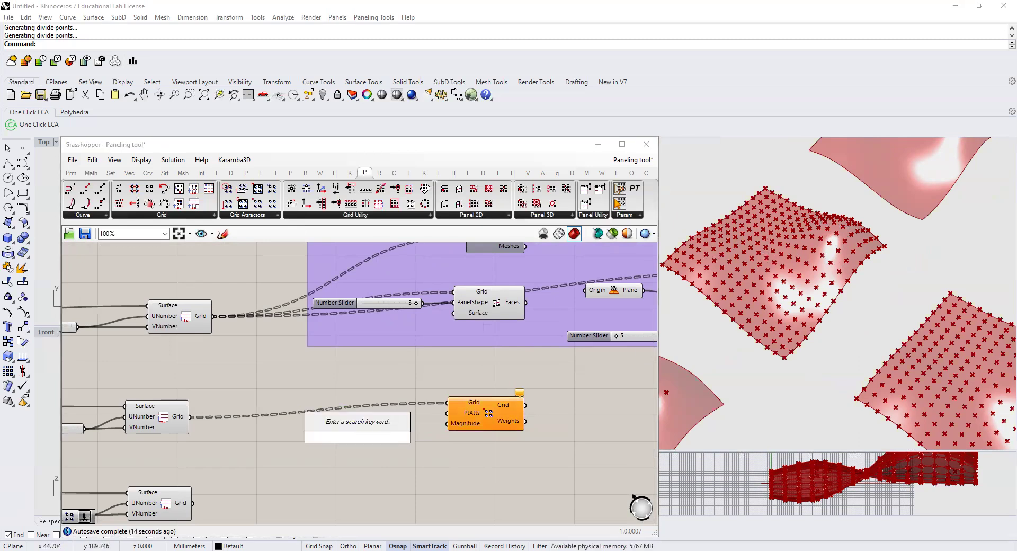
type("evalu")
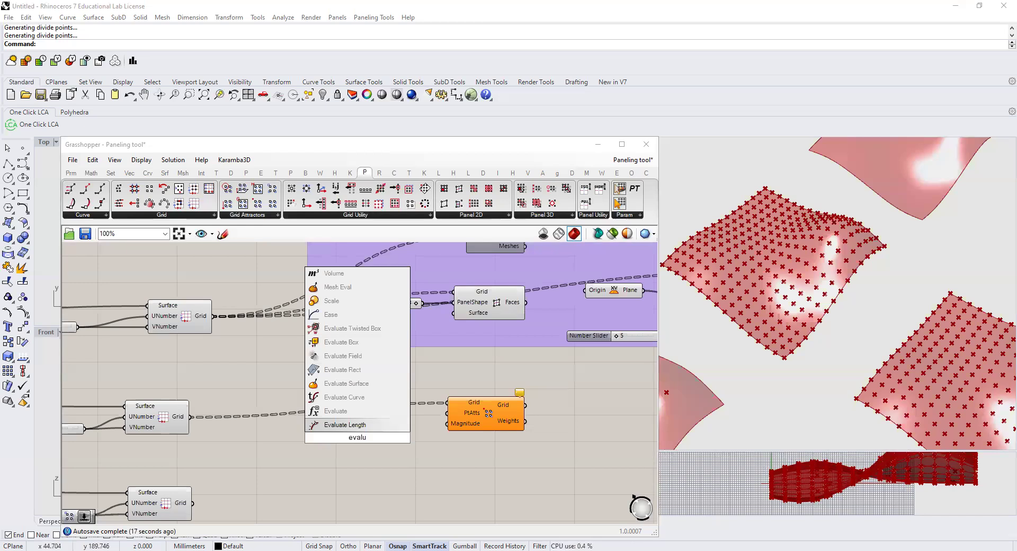
key("Up")
key("Up")
key("Up")
key("Up")
key("Return")
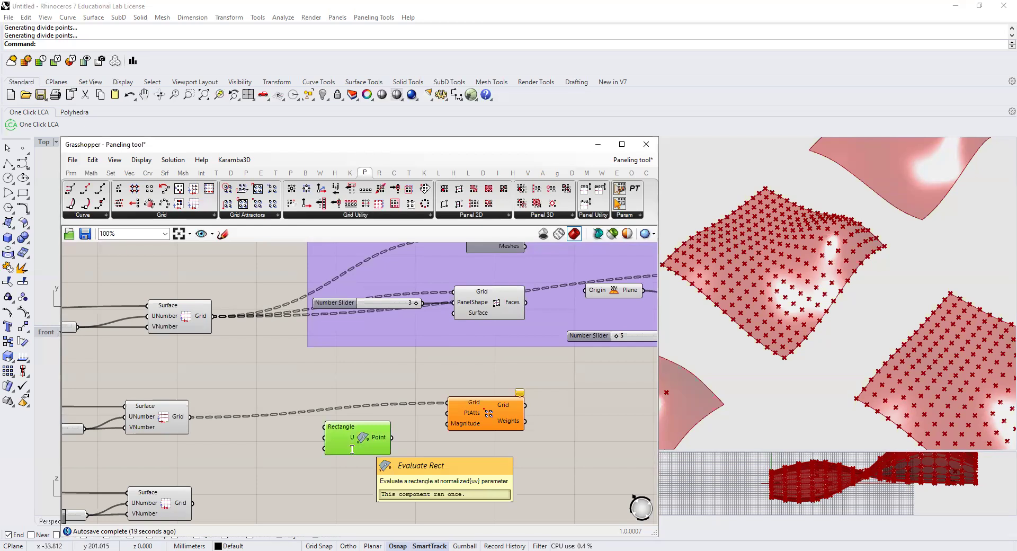
Add an Evaluate Surface component and connect its Surface input to the list item with index 3.
double_click(351, 448)
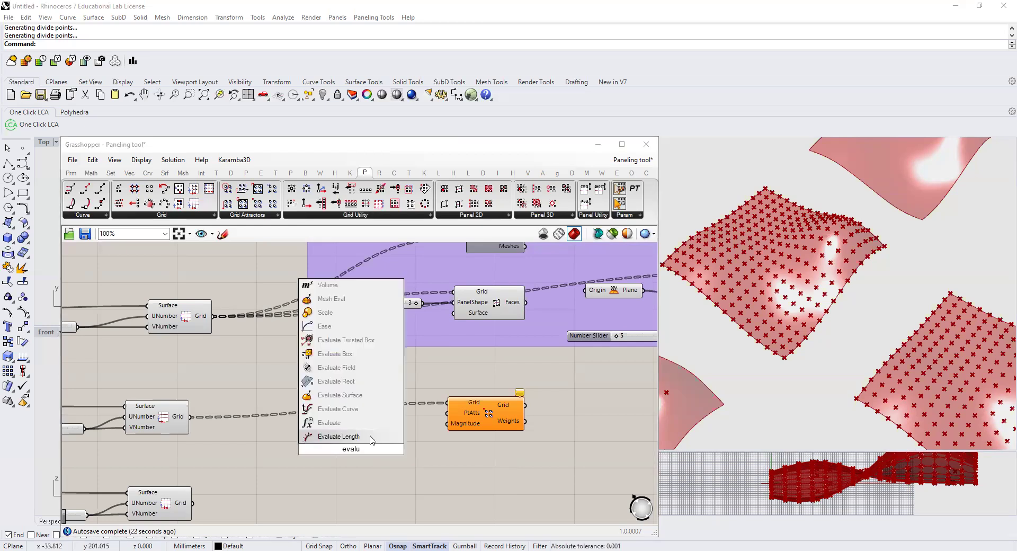
key("Up")
key("Up")
key("Up")
key("Return")
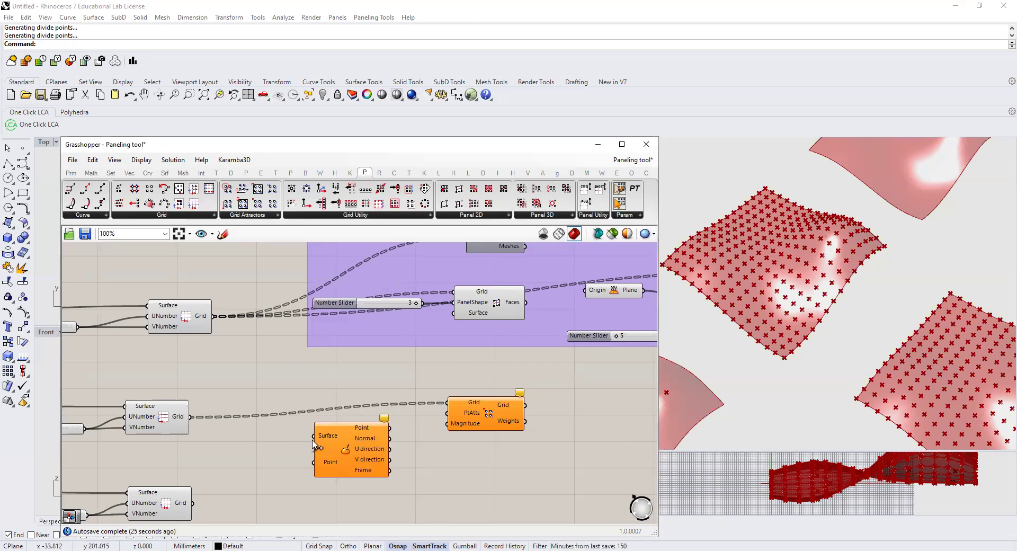
scroll(220, 429, "down", 3)
right_click_drag(220, 451, 336, 449)
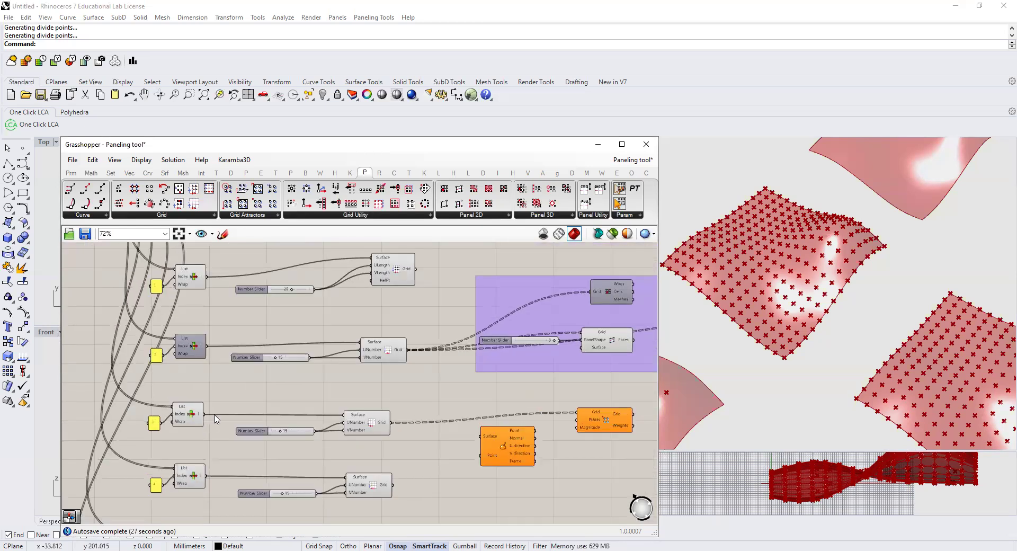
scroll(216, 419, "up", 1)
left_click_drag(205, 414, 536, 447)
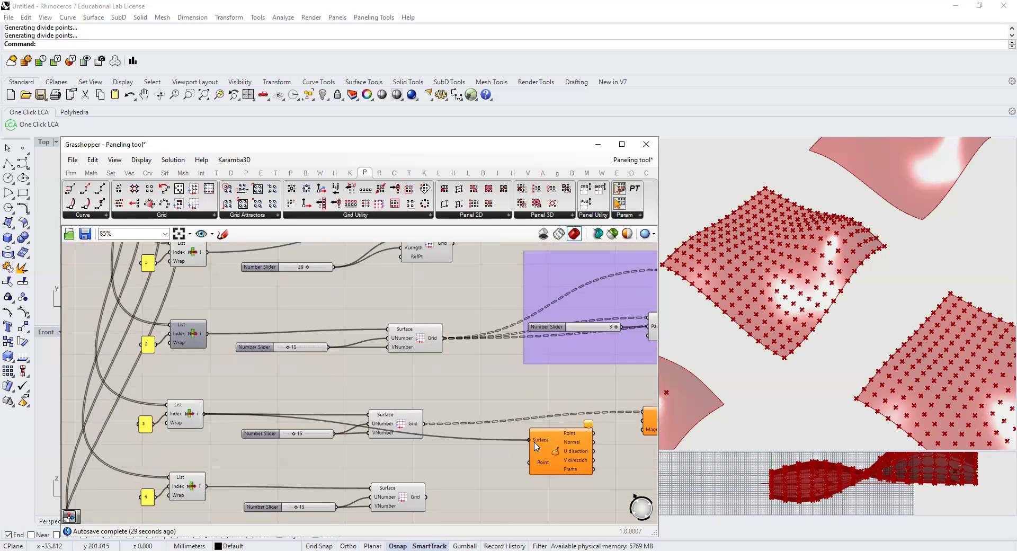
left_click(193, 416)
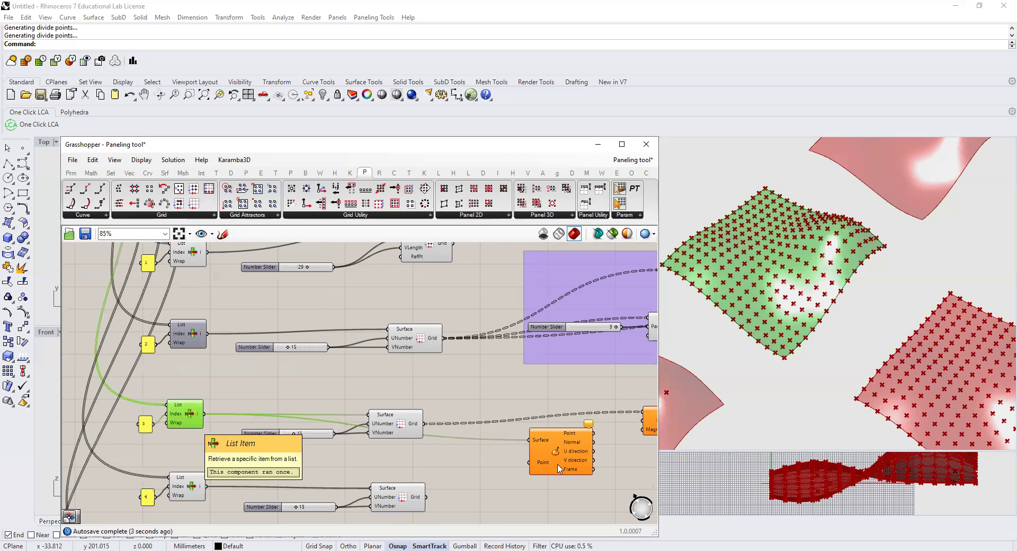
Add an MD Slider beside Evaluate Surface and connect it to the Point input.
right_click_drag(423, 444, 337, 423)
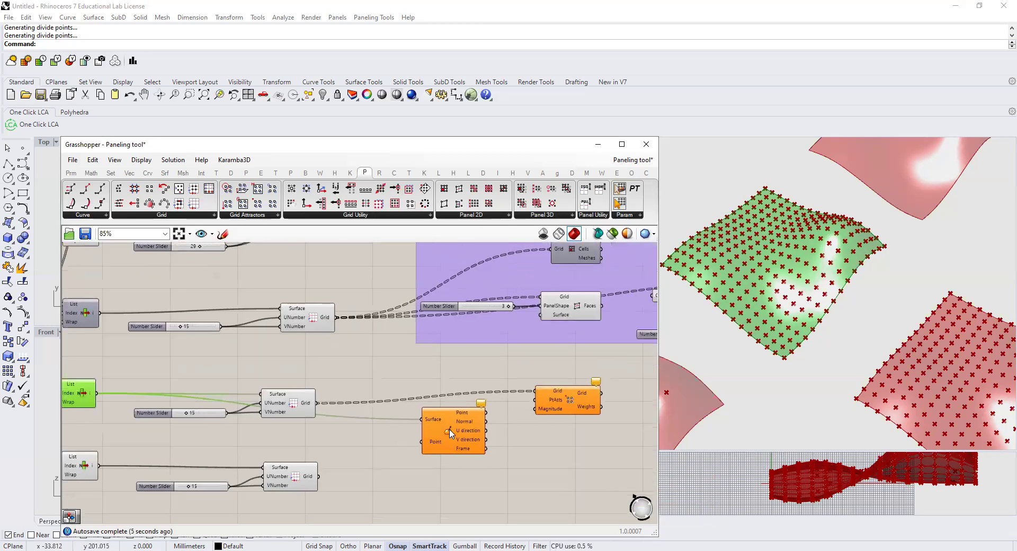
left_click(479, 433)
scroll(441, 435, "up", 3)
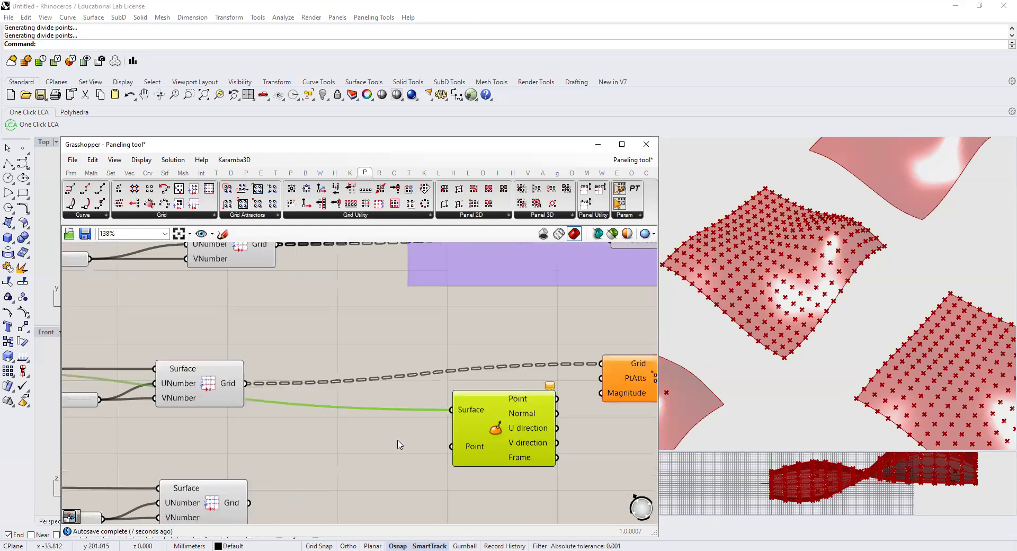
left_click(370, 445)
double_click(370, 445)
type("md")
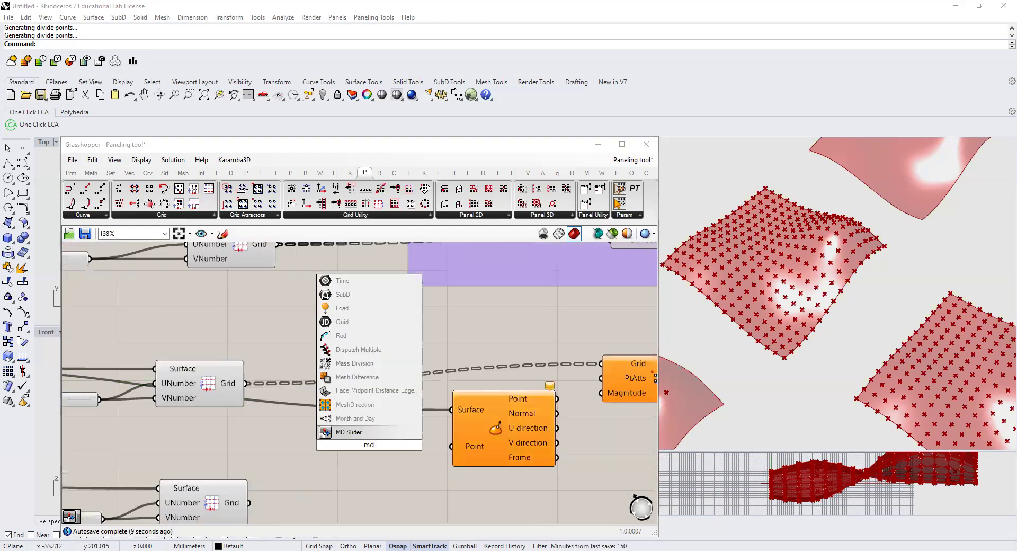
left_click(416, 438)
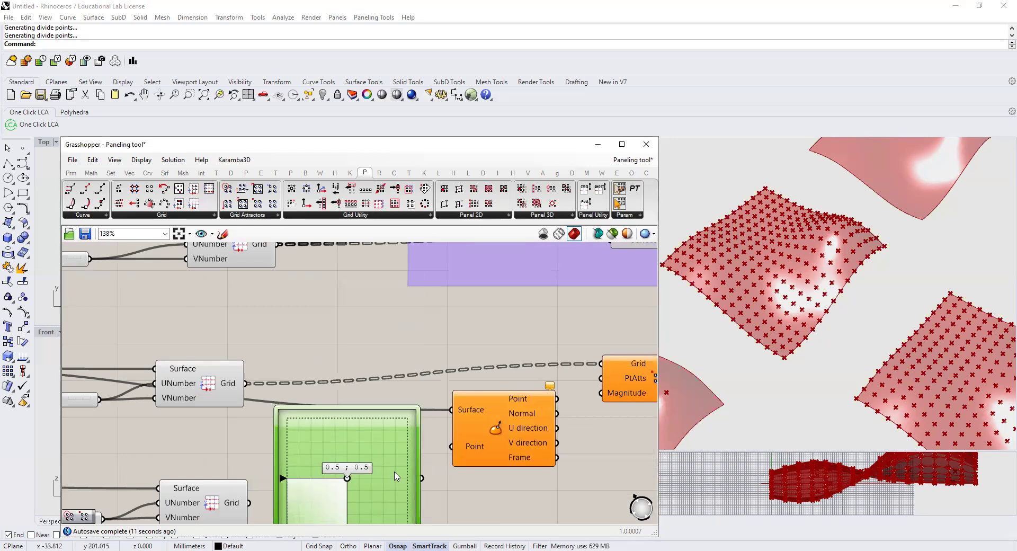
left_click_drag(423, 477, 498, 422)
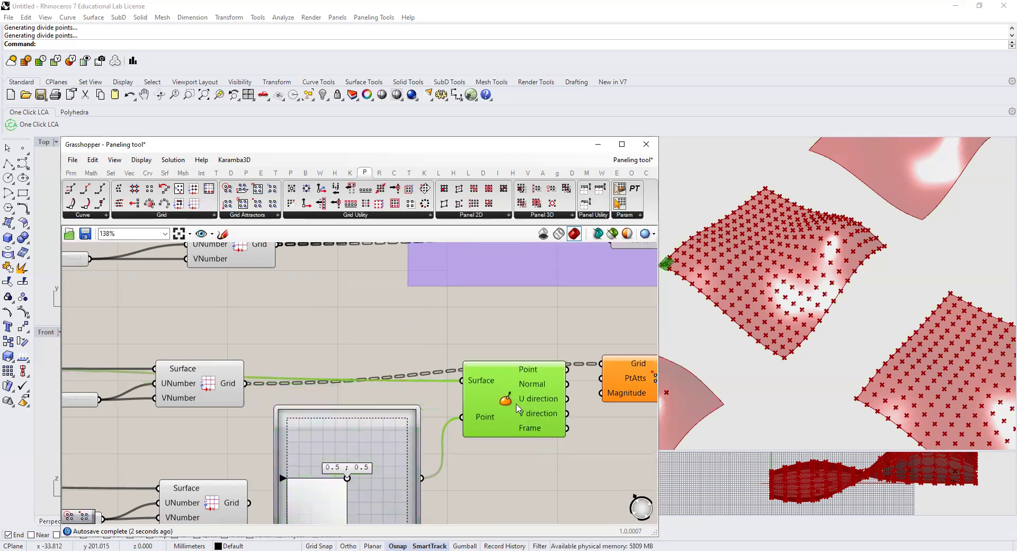
Set the MD Slider to 0.7 ; 0.38 and check where the evaluated point lies on the surface.
left_click_drag(347, 478, 371, 493)
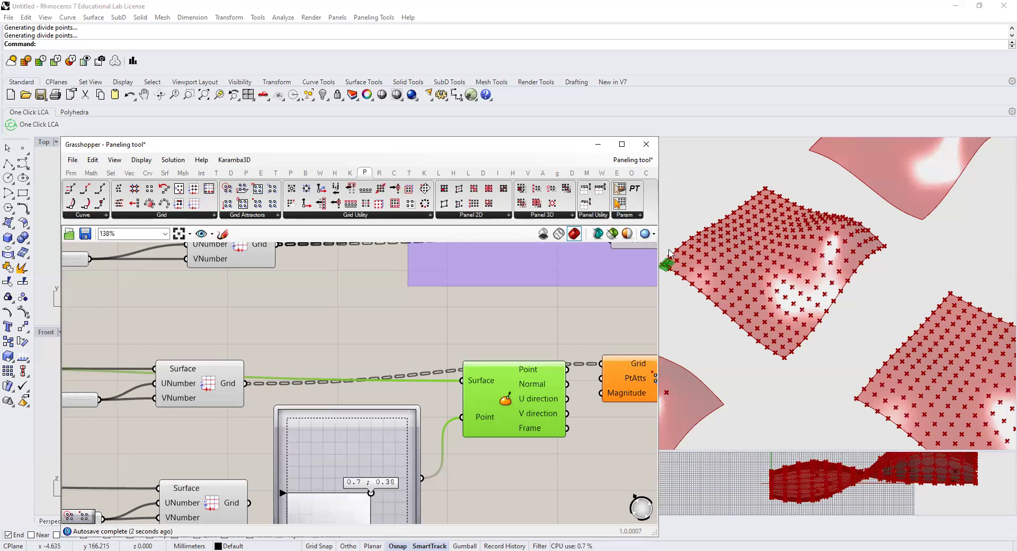
scroll(649, 256, "up", 3)
scroll(666, 267, "up", 2)
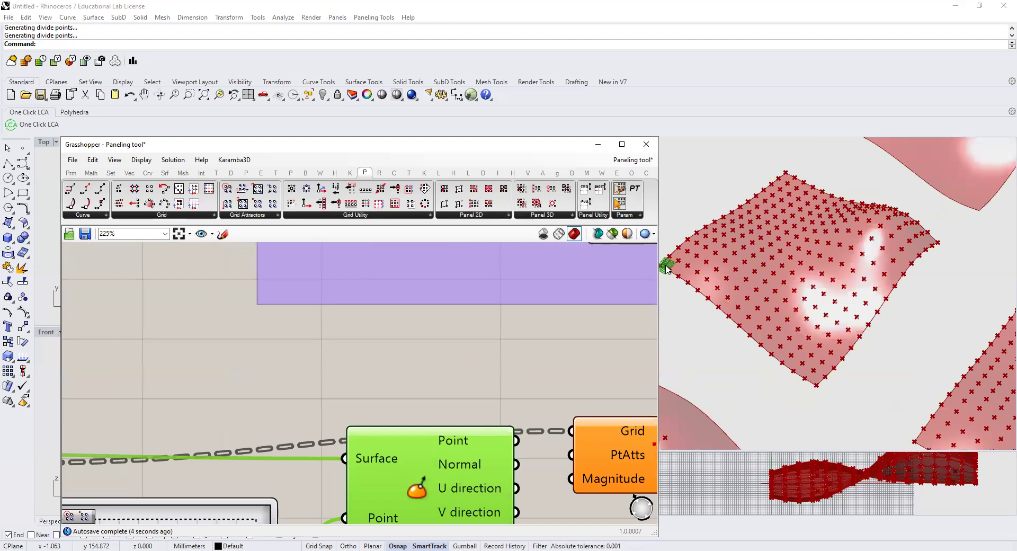
scroll(665, 262, "up", 3)
right_click_drag(669, 262, 735, 264)
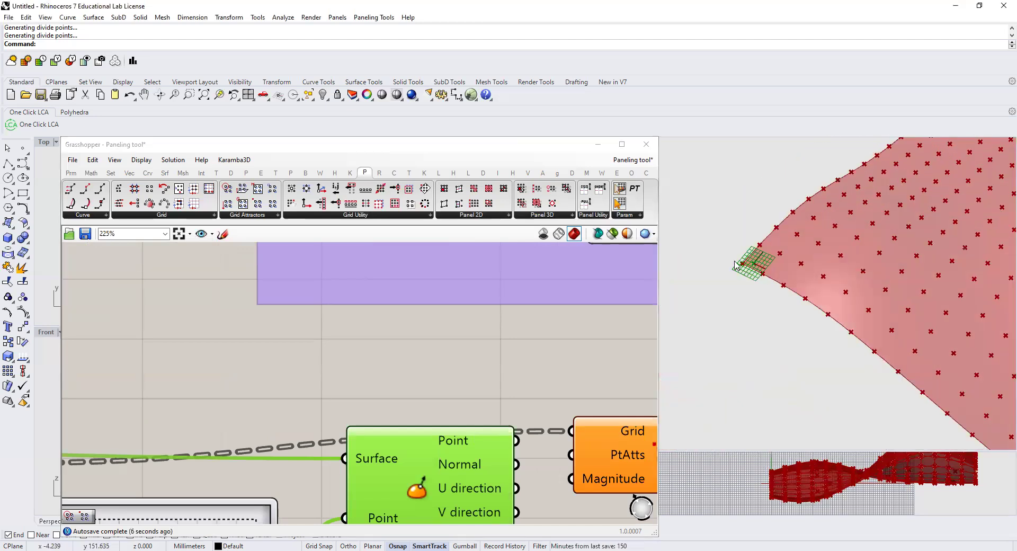
scroll(397, 417, "down", 4)
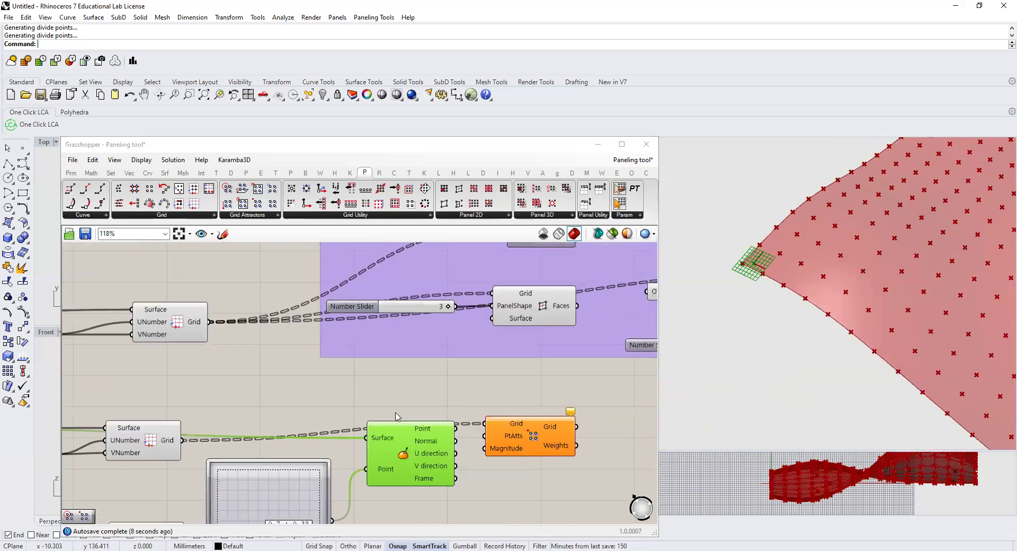
Set the MD Slider to 0.81 ; 0.8 and check the evaluated point's position on the surface again.
scroll(398, 417, "down", 1)
left_click_drag(410, 457, 407, 448)
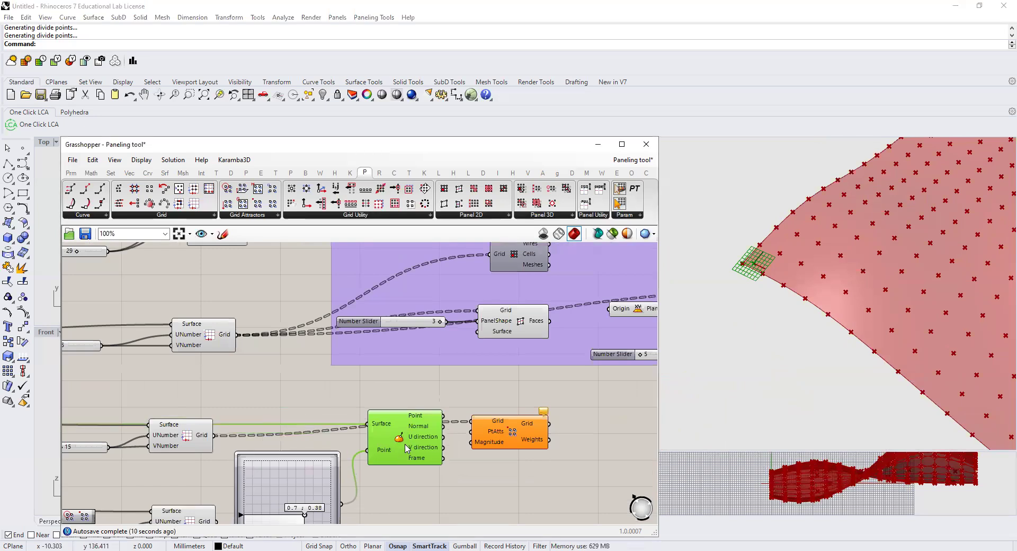
right_click_drag(384, 401, 394, 392)
right_click_drag(341, 474, 371, 453)
left_click_drag(345, 485, 355, 449)
scroll(813, 253, "down", 3)
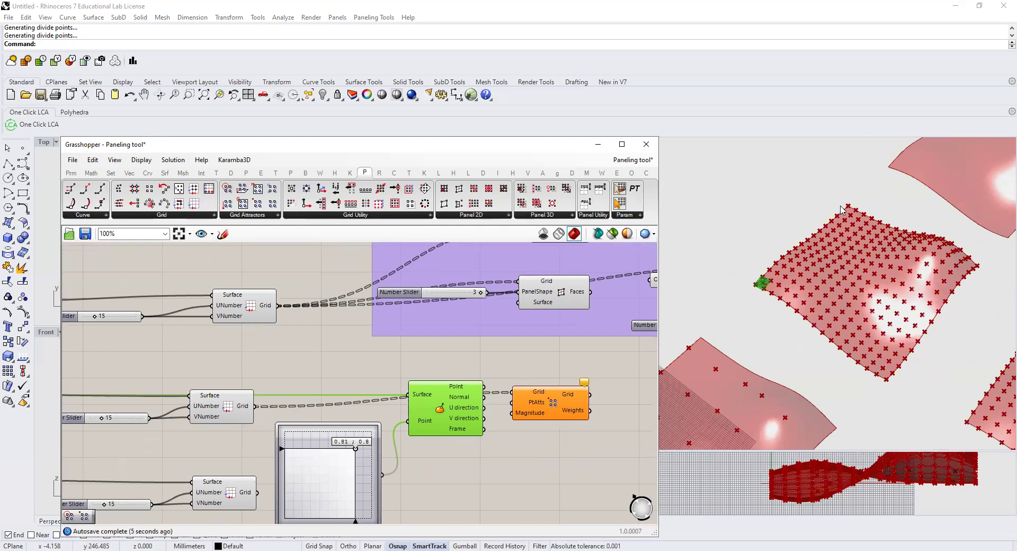
Reparameterize the Surface input of Evaluate Surface and set the MD Slider to 0.32 ; 0.49.
scroll(422, 420, "up", 3)
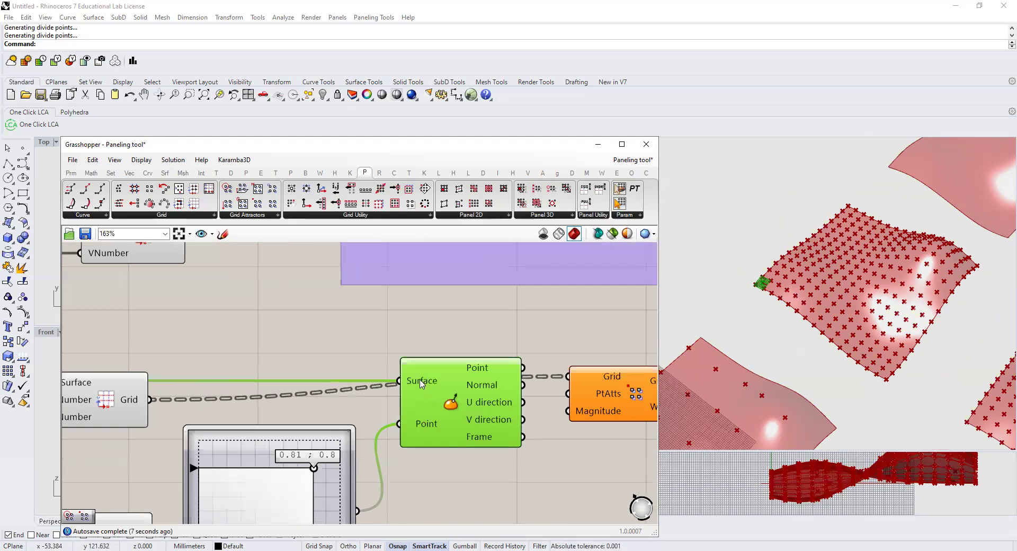
right_click(422, 383)
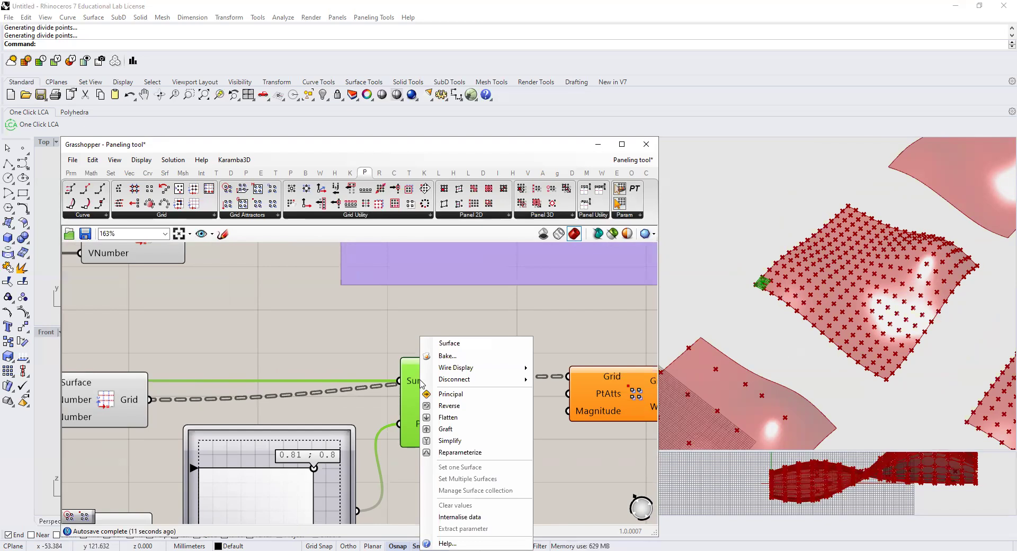
left_click(437, 453)
right_click_drag(437, 456, 515, 376)
left_click_drag(390, 392, 337, 463)
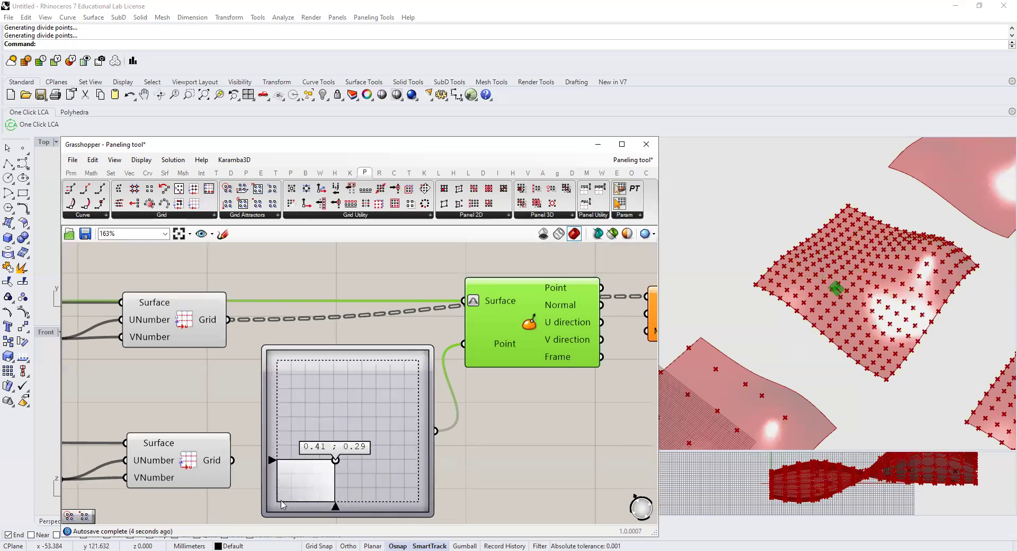
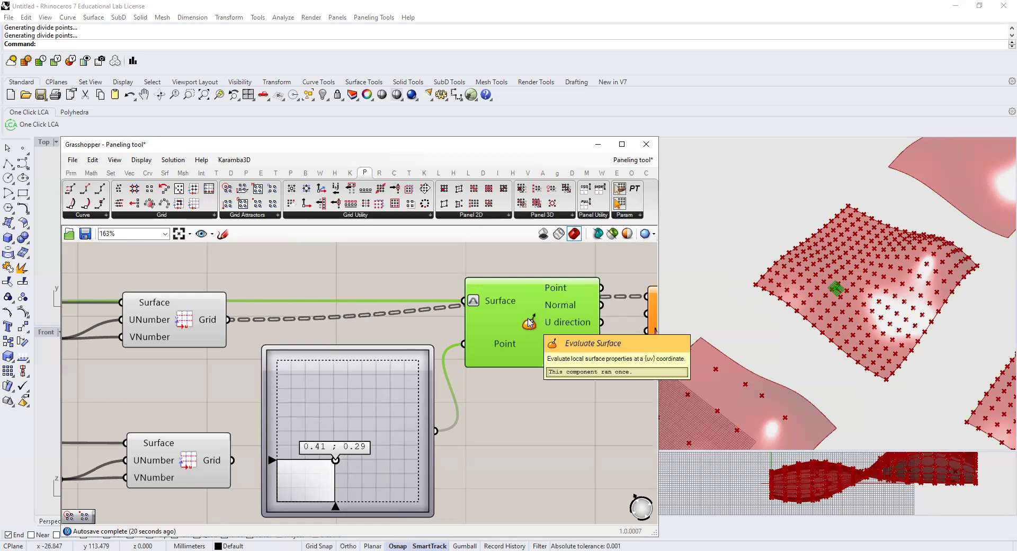
left_click_drag(329, 448, 318, 423)
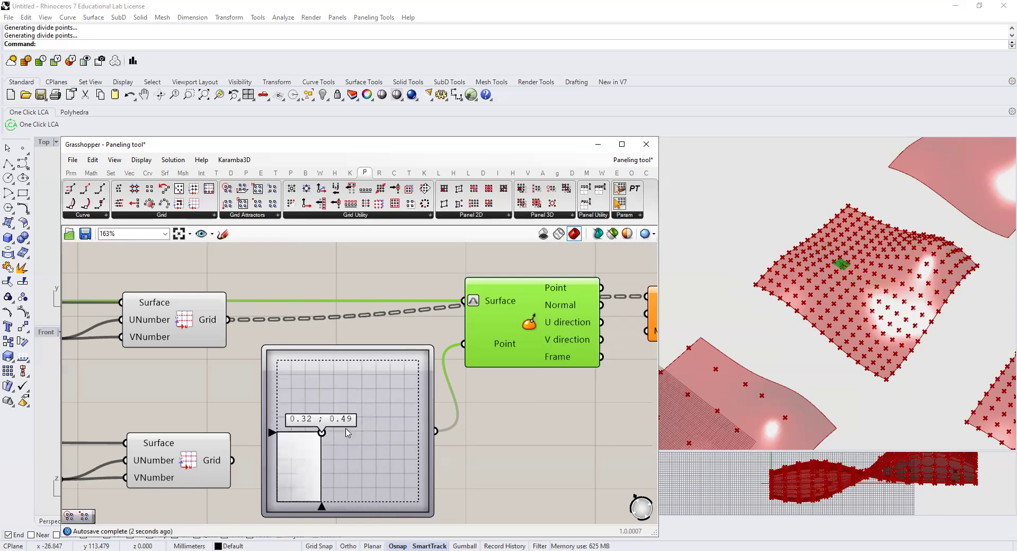
Make room around the MD Slider, place a copy of it below and connect the copy to Evaluate Surface's Point input as well.
scroll(452, 354, "down", 3)
scroll(392, 394, "down", 1)
left_click_drag(405, 400, 223, 317)
left_click_drag(227, 384, 316, 392)
left_click(388, 386)
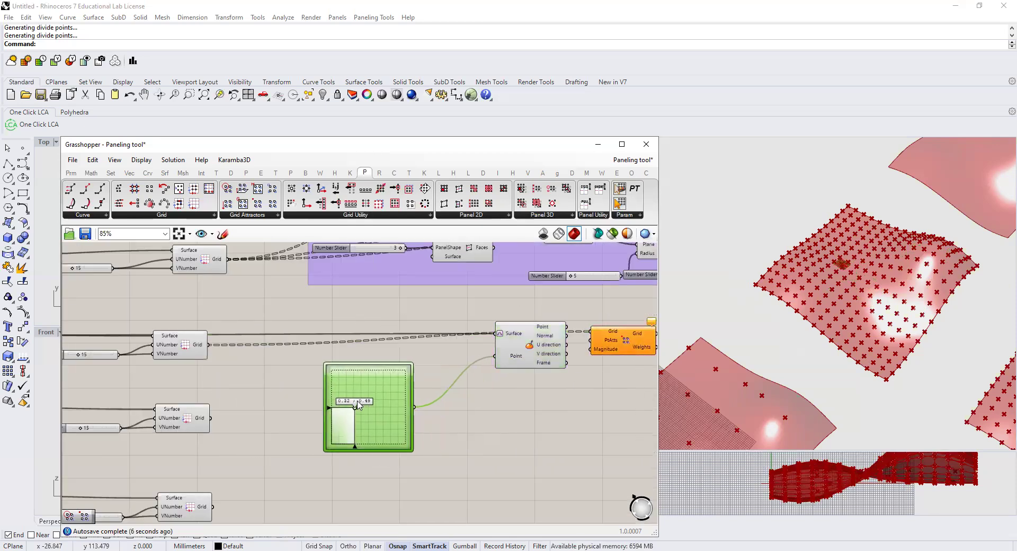
left_click_drag(385, 413, 496, 364, "alt")
right_click_drag(538, 404, 517, 345)
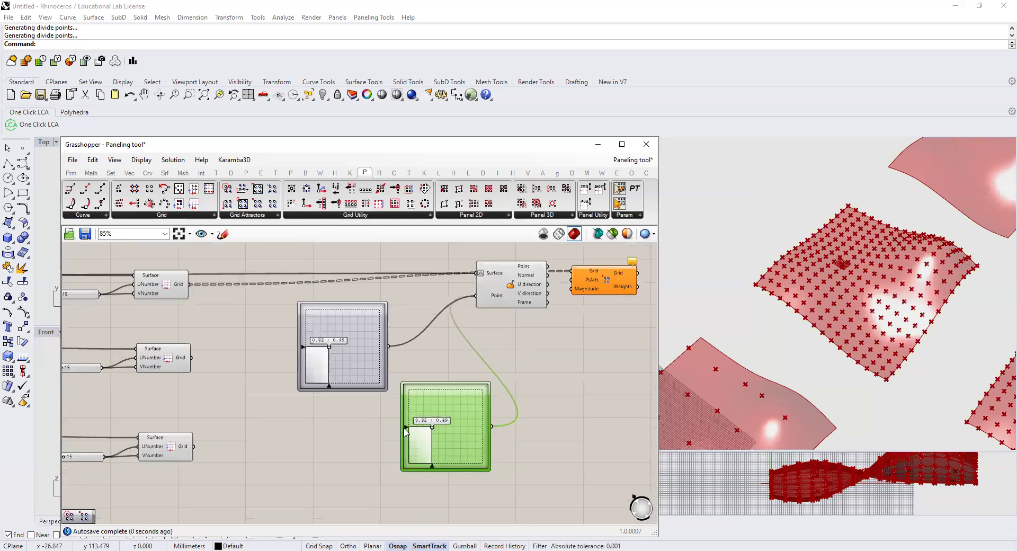
Set the second MD Slider to 0.83 ; 0.34 and connect Evaluate Surface's Point output to Point Attraction's PtAtts input.
left_click_drag(432, 422, 469, 433)
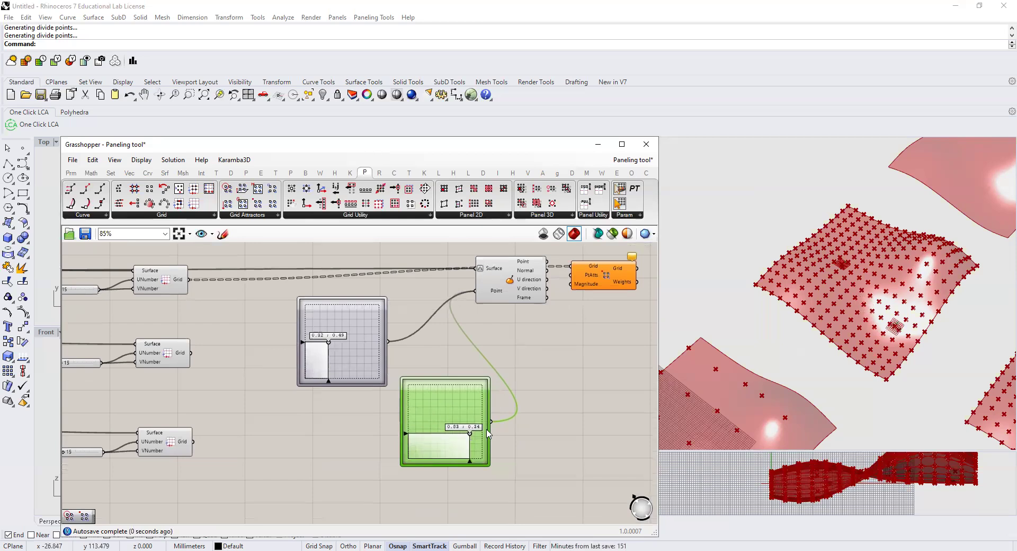
right_click_drag(551, 394, 393, 428)
left_click_drag(443, 308, 566, 308)
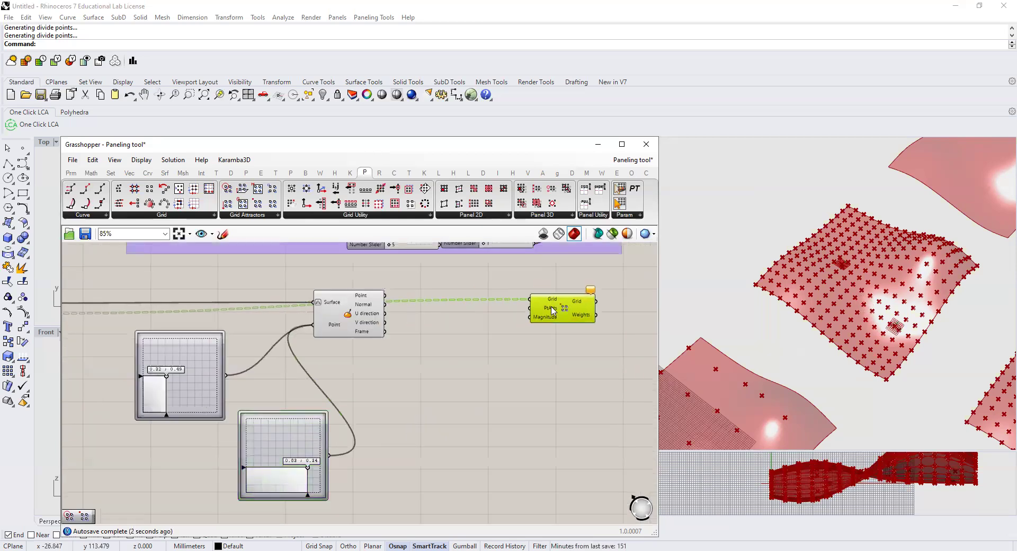
right_click_drag(447, 324, 325, 393)
left_click_drag(318, 348, 492, 345)
right_click_drag(495, 379, 383, 387)
Hide the preview of the original surface grid feeding Point Attraction and make more room before the Point Attraction component.
scroll(842, 306, "up", 3)
right_click_drag(322, 413, 476, 398)
right_click_drag(102, 365, 221, 363)
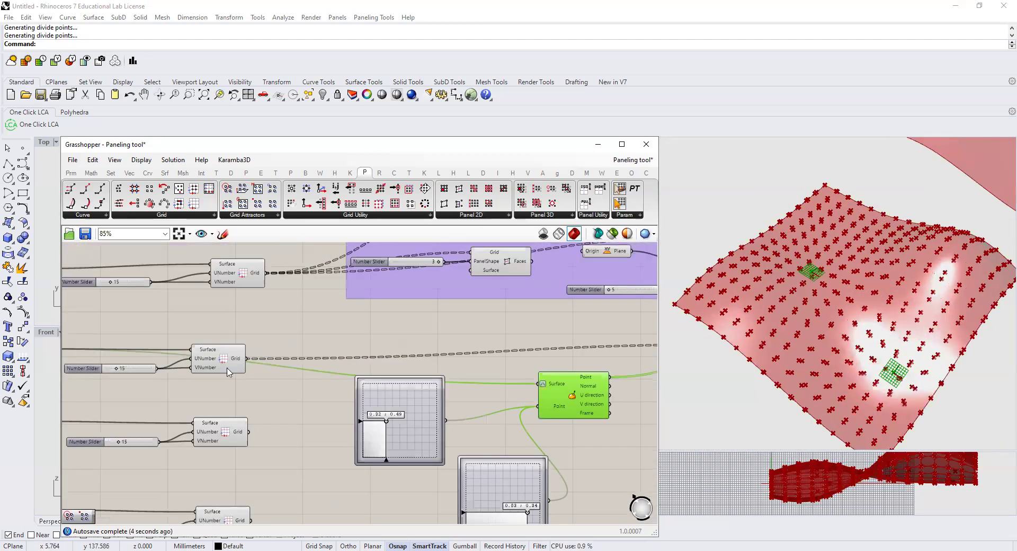
key("ctrl+q")
right_click_drag(599, 390, 370, 372)
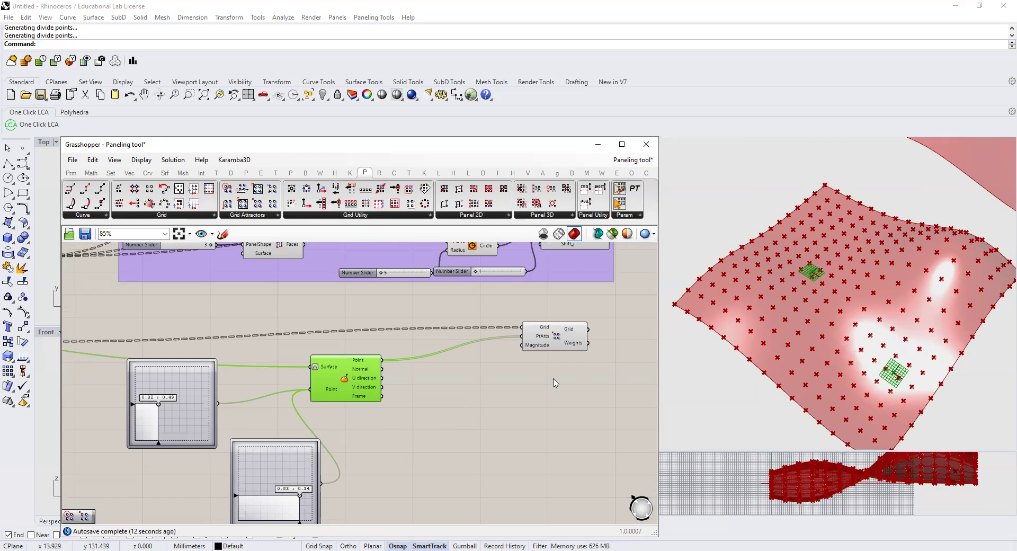
left_click_drag(554, 338, 615, 334)
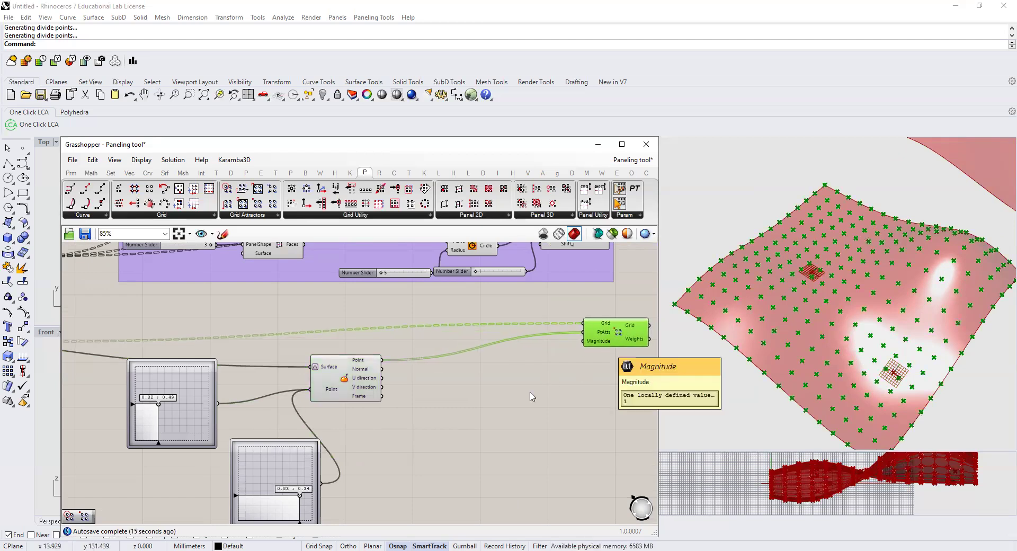
Add a number slider ranging from -5.0 to 5.0 and connect it to Point Attraction's Magnitude input.
double_click(571, 421)
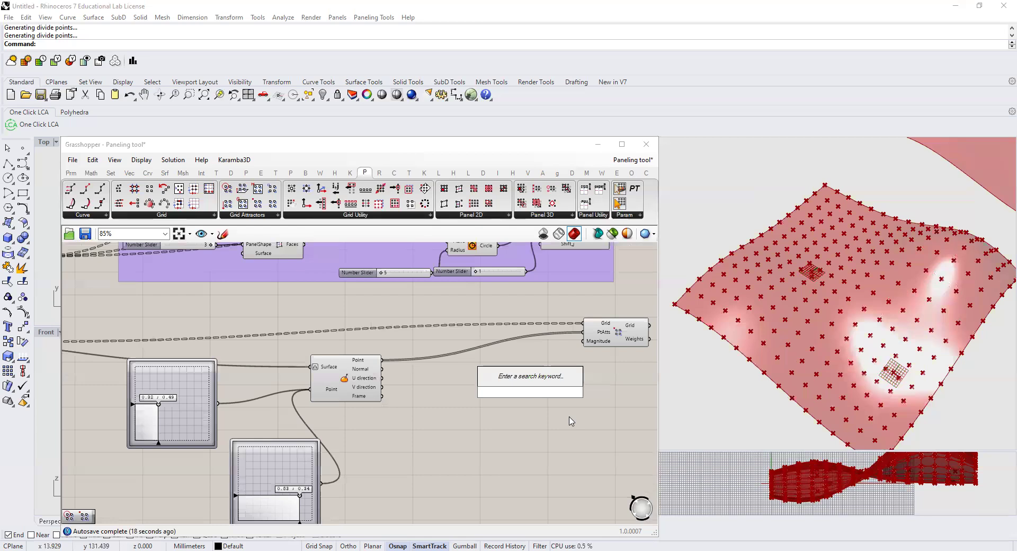
type("-")
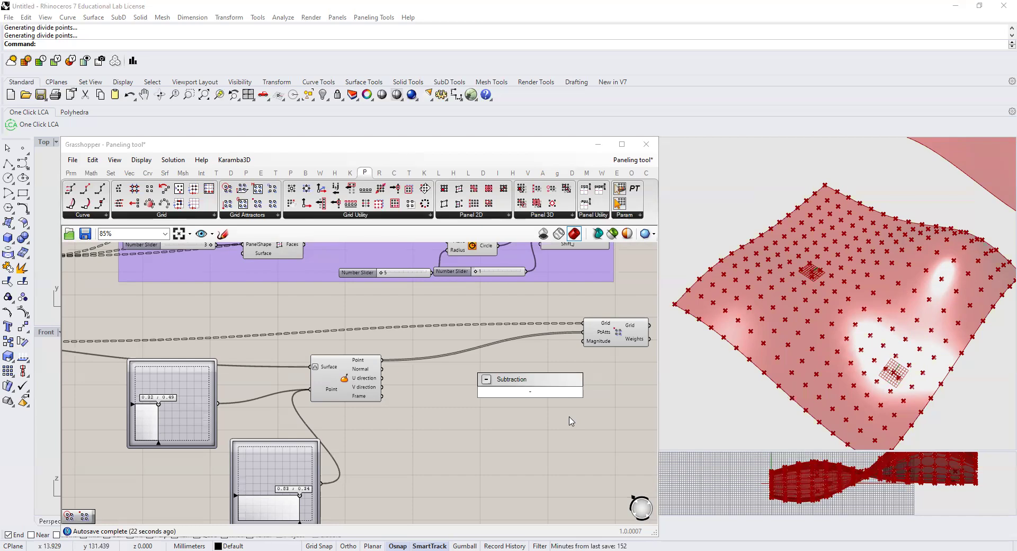
type("5.0<5.0")
key("Return")
left_click_drag(576, 392, 583, 341)
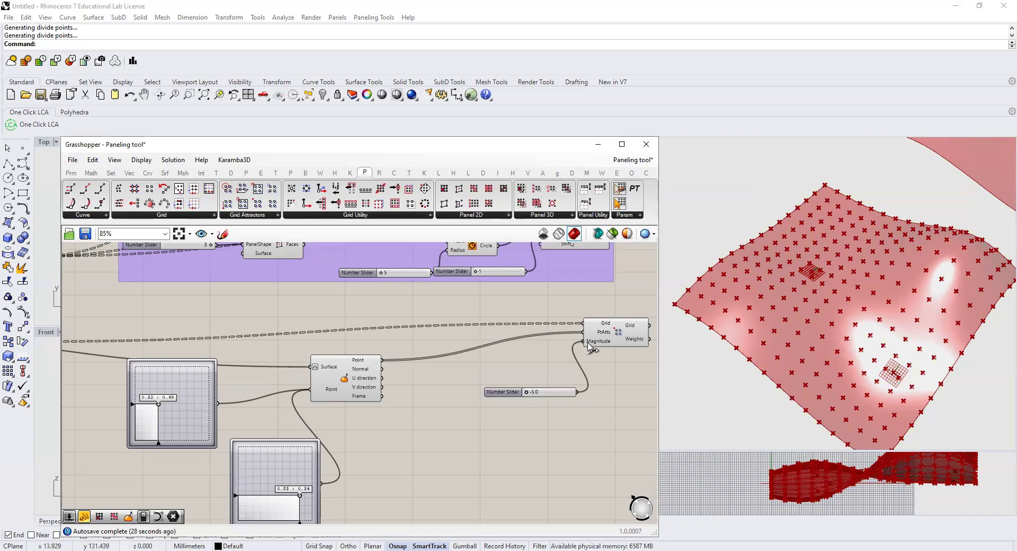
Try a magnitude of -2.3, examine the shifted grid points around the attractors and refine the value to -2.2.
left_click_drag(538, 396, 503, 396)
scroll(492, 401, "up", 2)
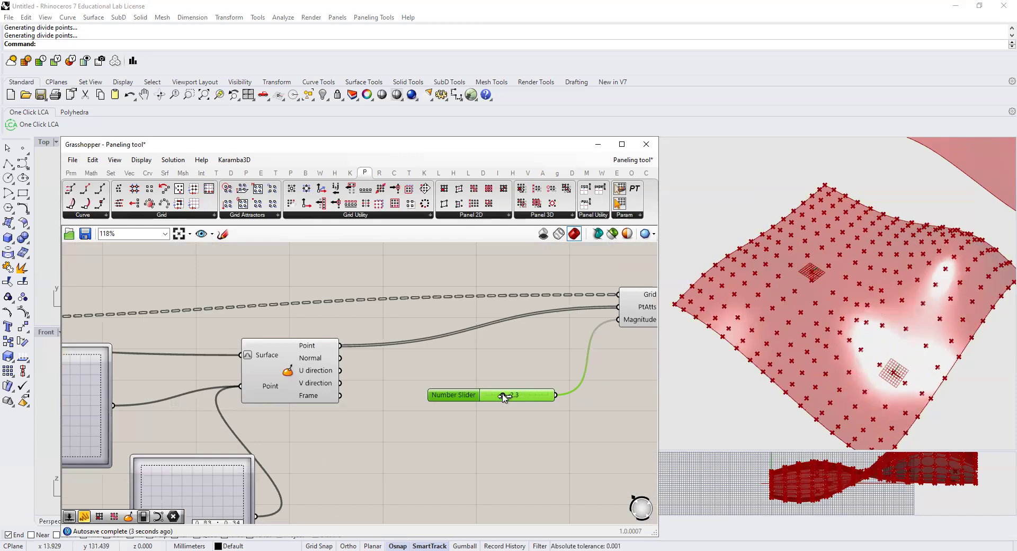
right_click_drag(569, 405, 492, 411)
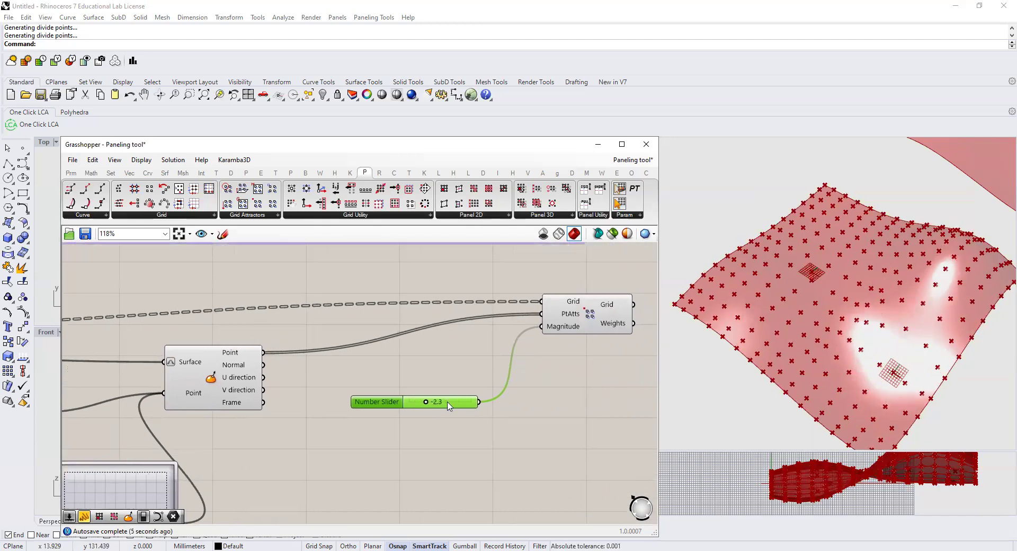
scroll(490, 392, "up", 2)
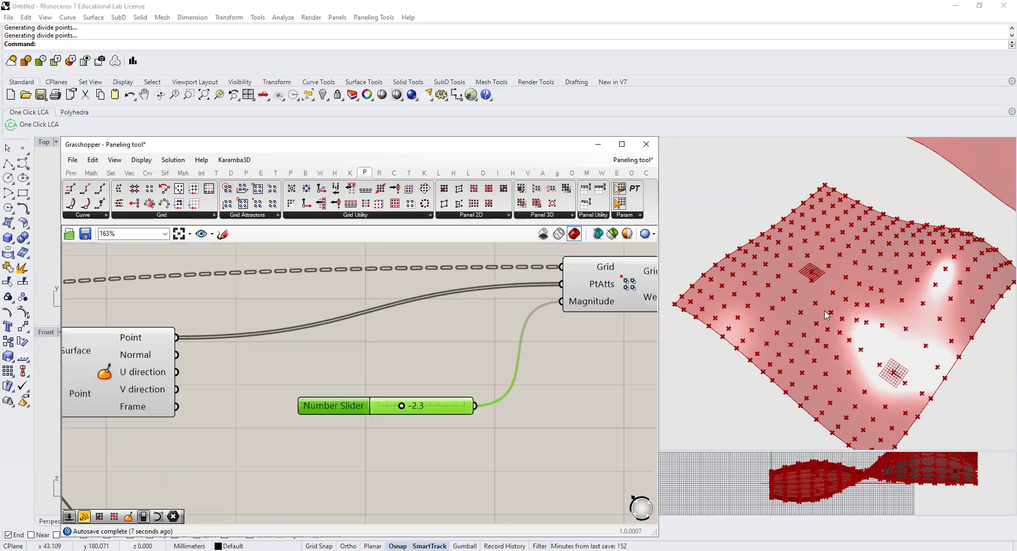
scroll(824, 288, "up", 2)
scroll(871, 354, "down", 2)
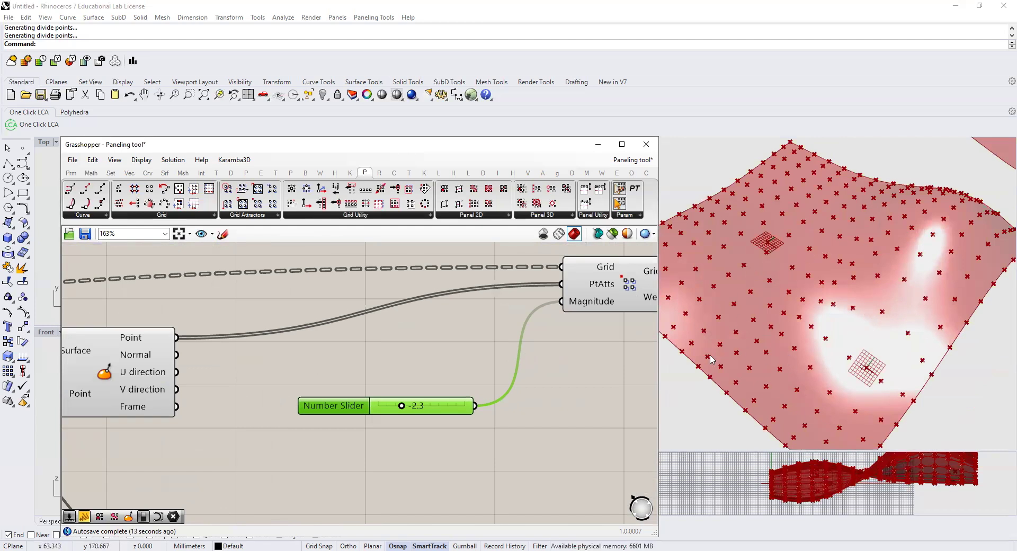
mouse_move(402, 406)
left_mouse_down()
mouse_move(454, 405)
mouse_move(405, 409)
left_mouse_up()
scroll(530, 339, "down", 5)
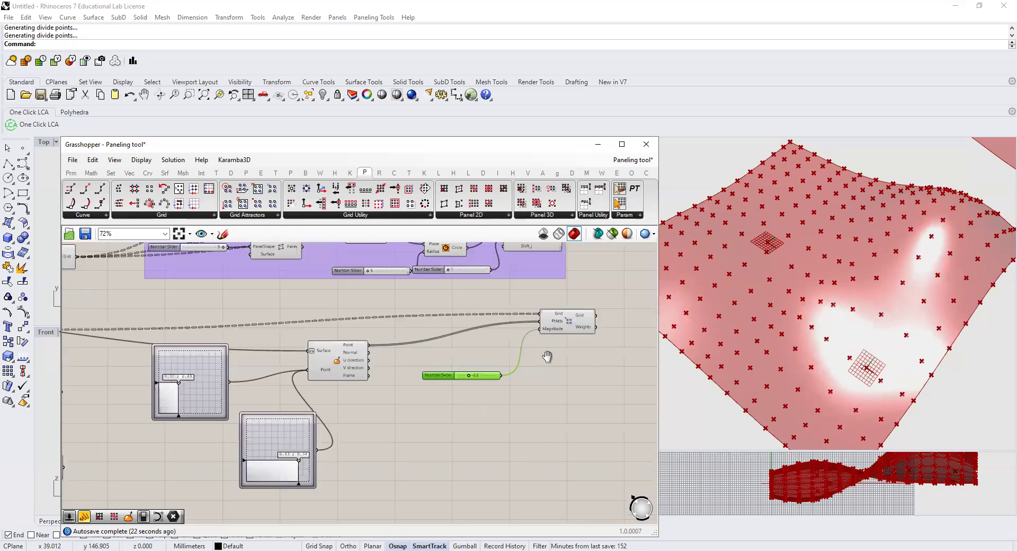
Tidy the spacing of the attractor components, add a ptCell component and connect Point Attraction's Grid output to it.
left_click_drag(426, 342, 444, 340)
left_click_drag(193, 395, 216, 390)
right_click_drag(551, 368, 468, 373)
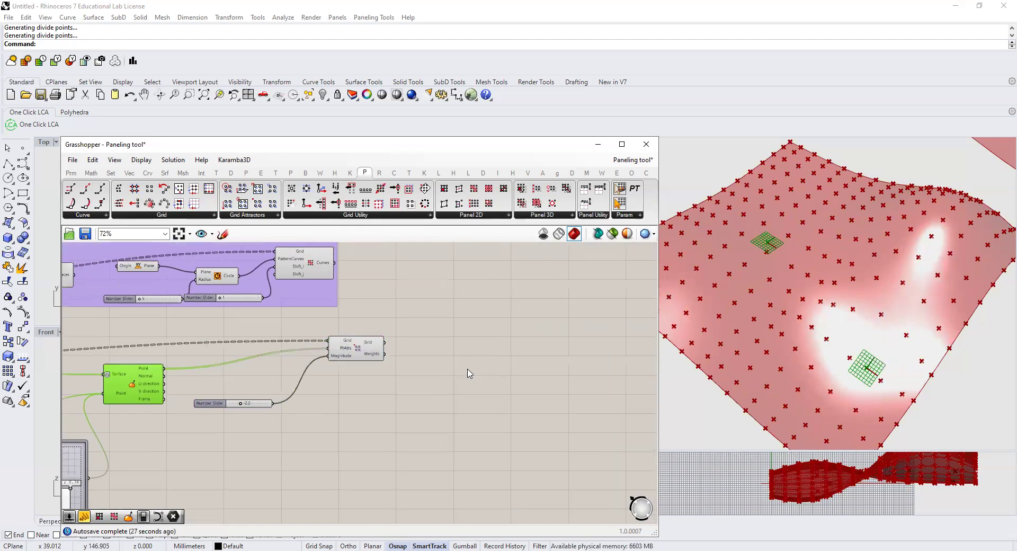
left_click(460, 358)
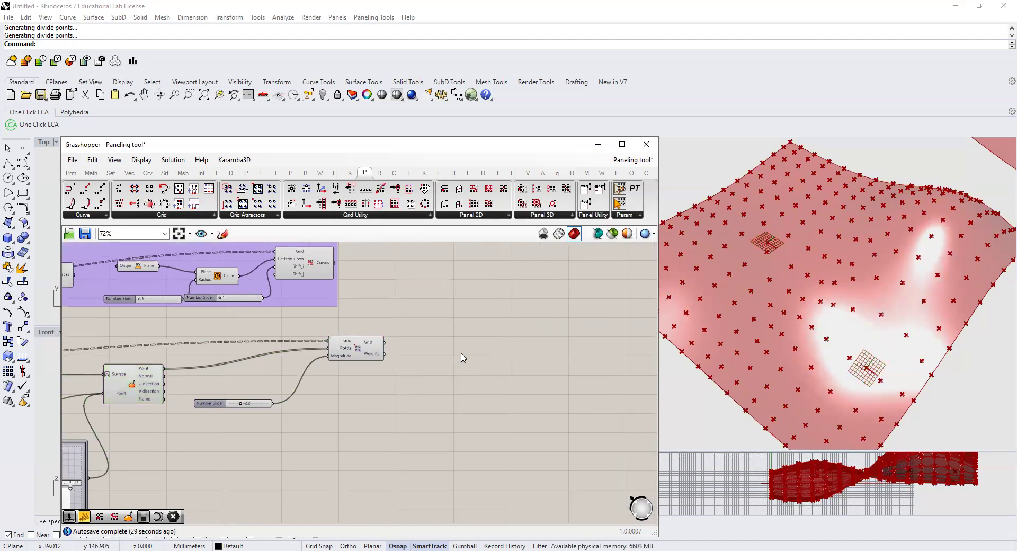
double_click(462, 357)
type("ptcell")
left_click(470, 371)
left_click_drag(385, 342, 468, 352)
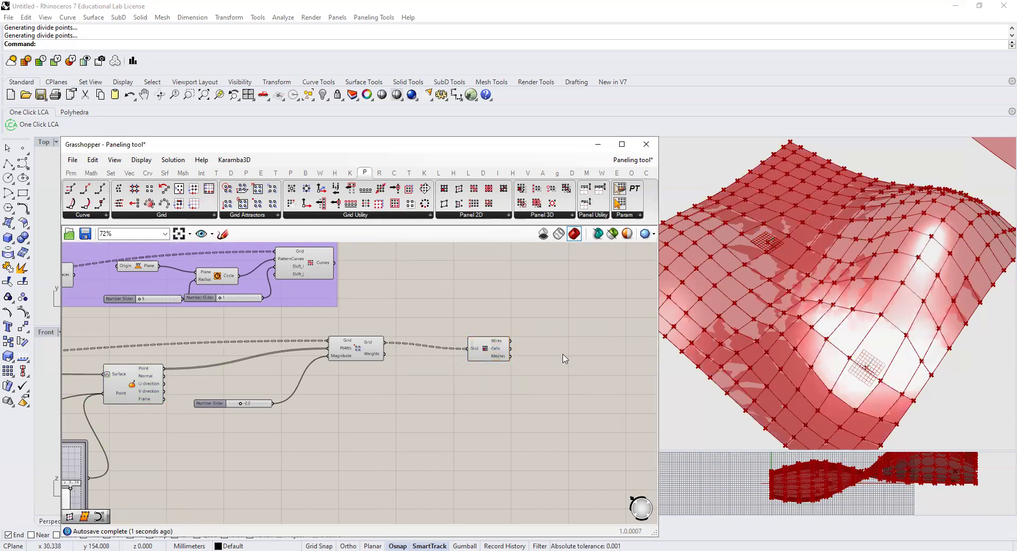
right_click_drag(565, 359, 522, 341)
scroll(884, 306, "down", 3)
right_click_drag(862, 349, 838, 341)
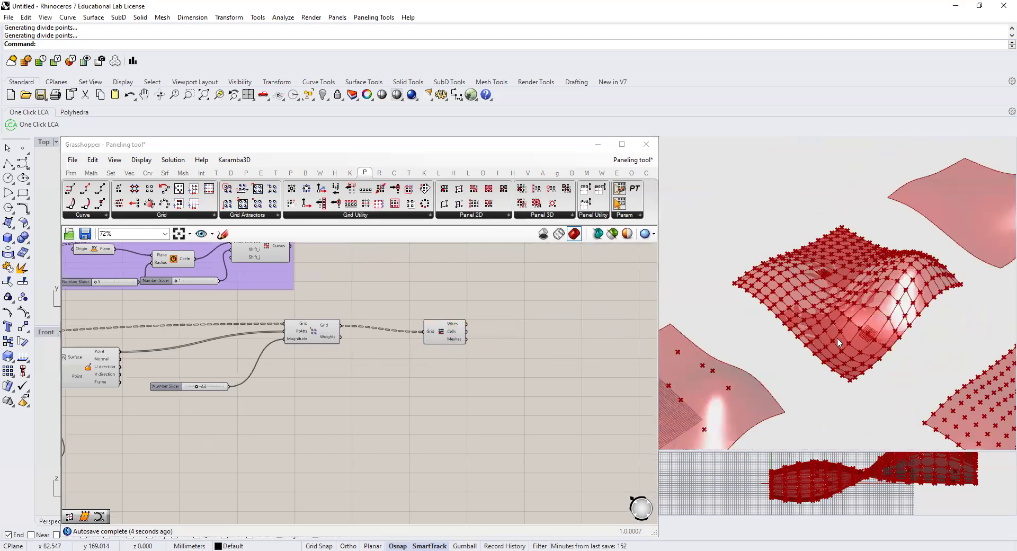
scroll(528, 334, "up", 3)
Add a Nurbs Curve component and connect the cell component's Cells output to its Vertices input.
left_click(439, 328)
right_click_drag(565, 395, 479, 408)
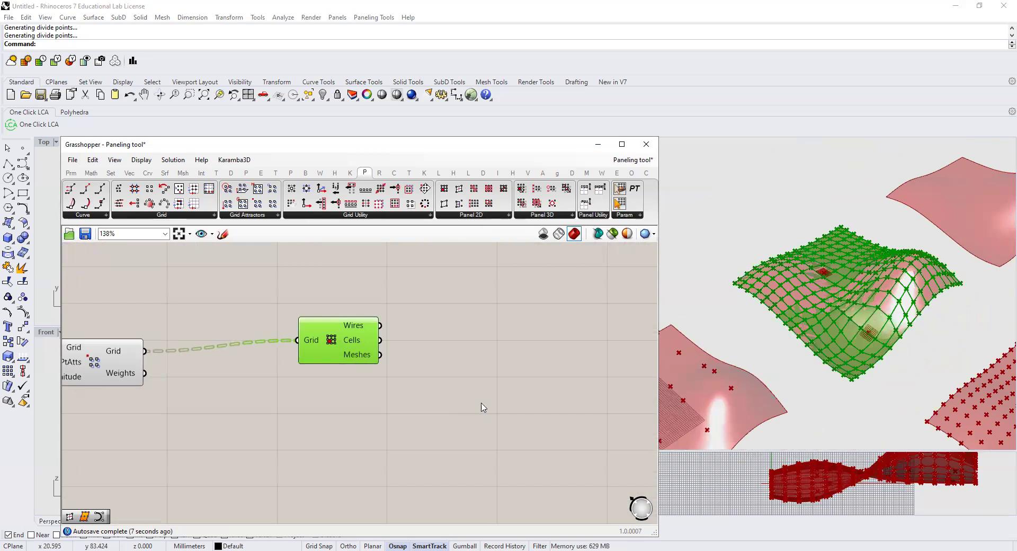
scroll(452, 366, "down", 1)
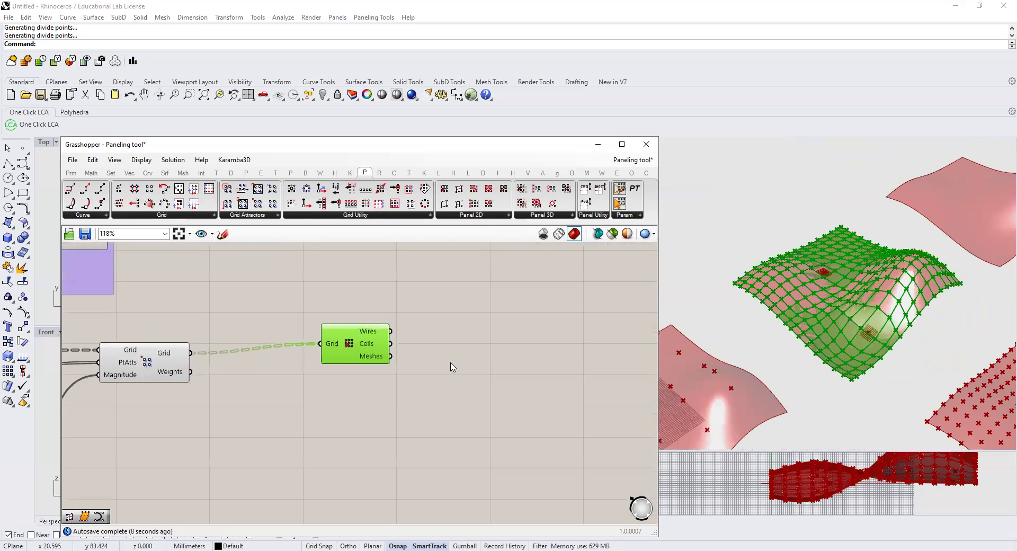
left_click(484, 386)
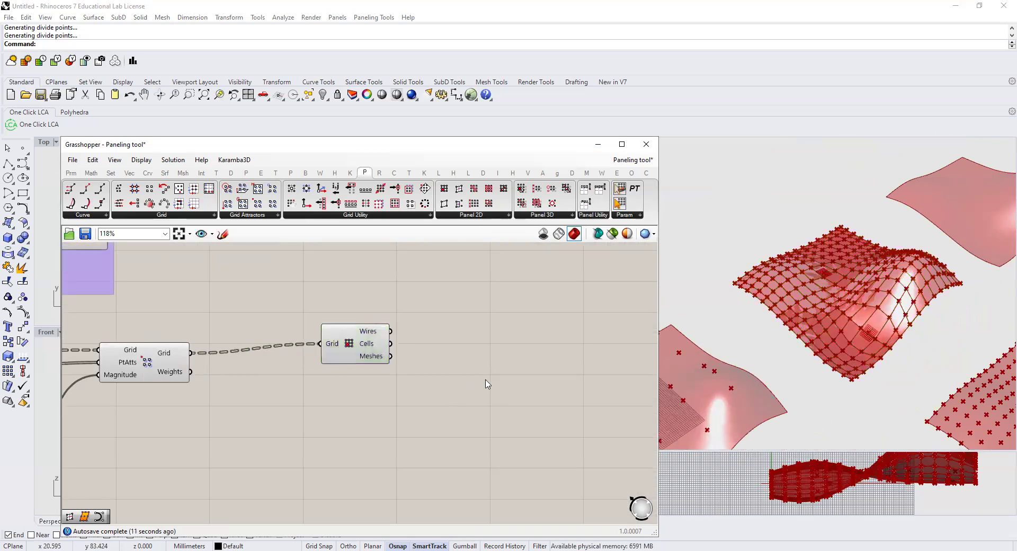
double_click(485, 381)
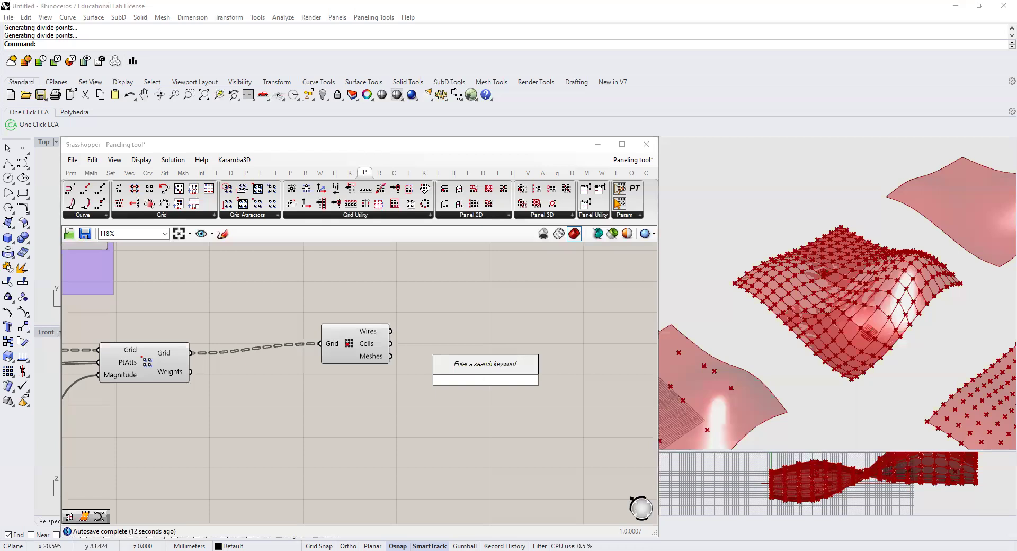
type("nur")
key("Return")
left_click_drag(391, 343, 491, 401)
Add a Boolean Toggle set to True and connect it to the Nurbs Curve's Periodic input.
left_click(381, 426)
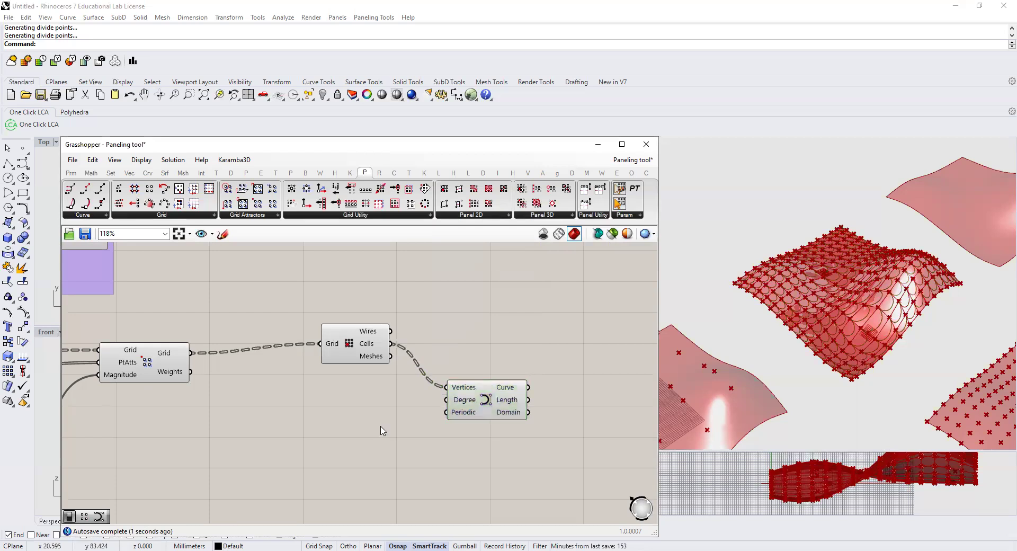
double_click(381, 426)
type("boll")
key("BackSpace")
key("BackSpace")
type("ol")
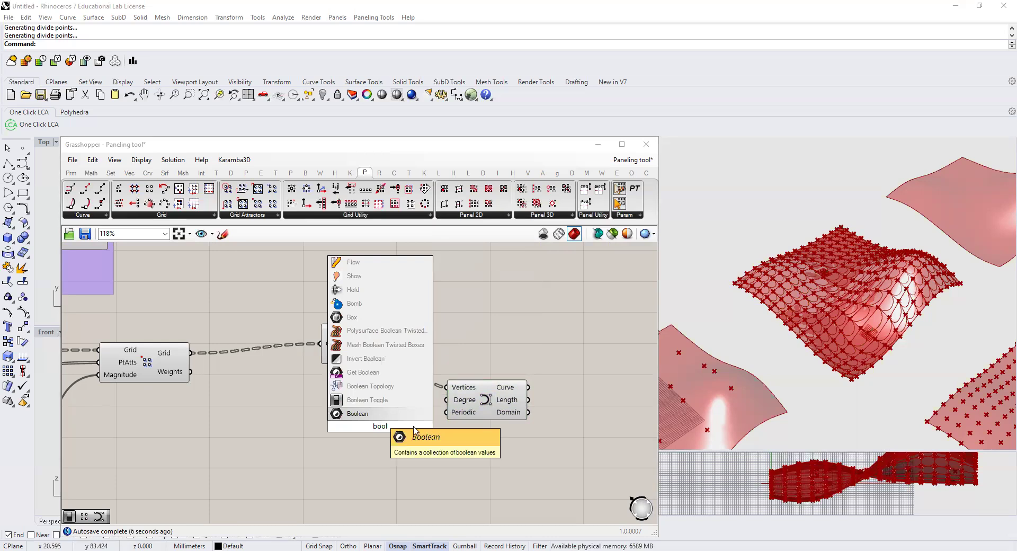
left_click(367, 399)
left_click_drag(428, 426, 447, 412)
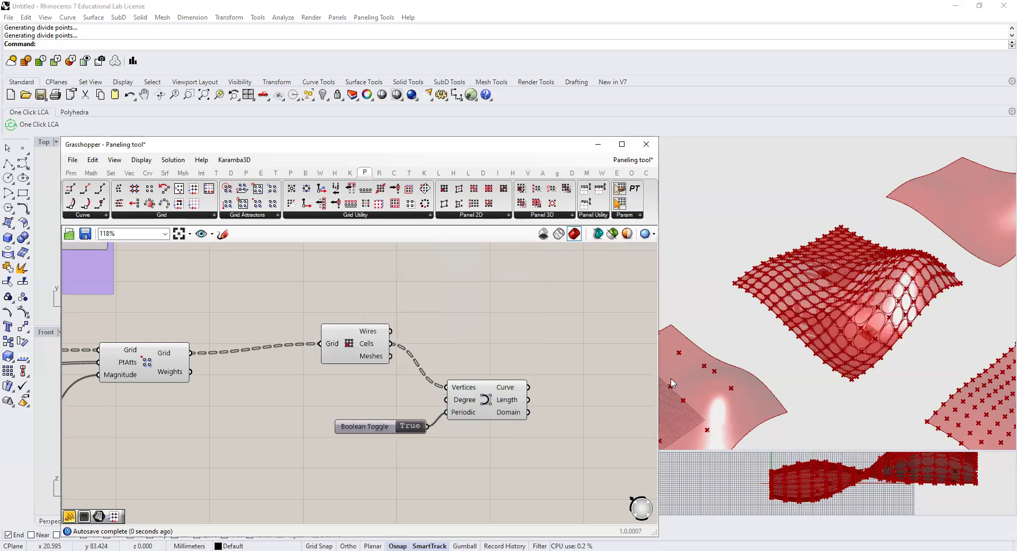
Examine the cell curves on the surface, then line up the Nurbs Curve component and its toggle with the cell component.
scroll(929, 363, "up", 5)
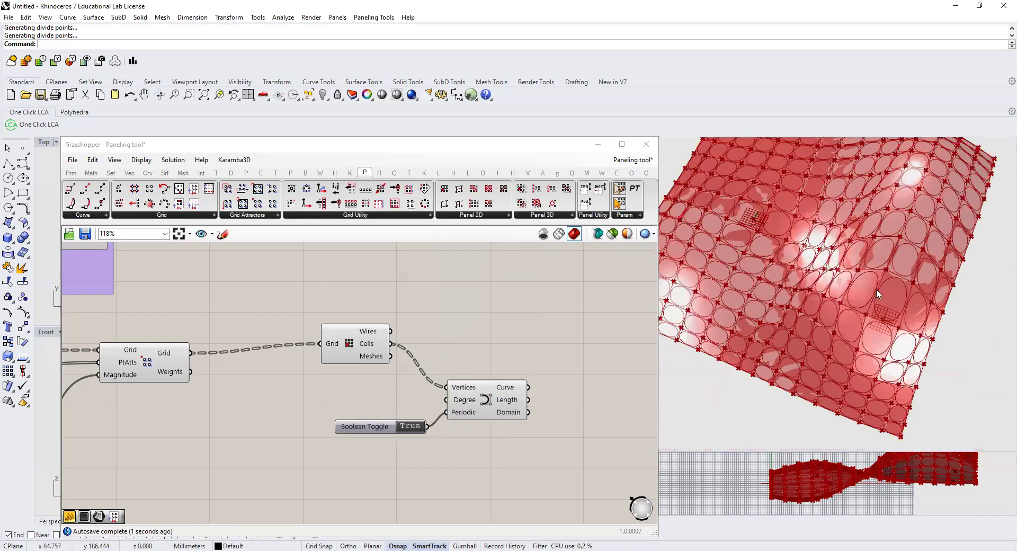
scroll(876, 288, "down", 6)
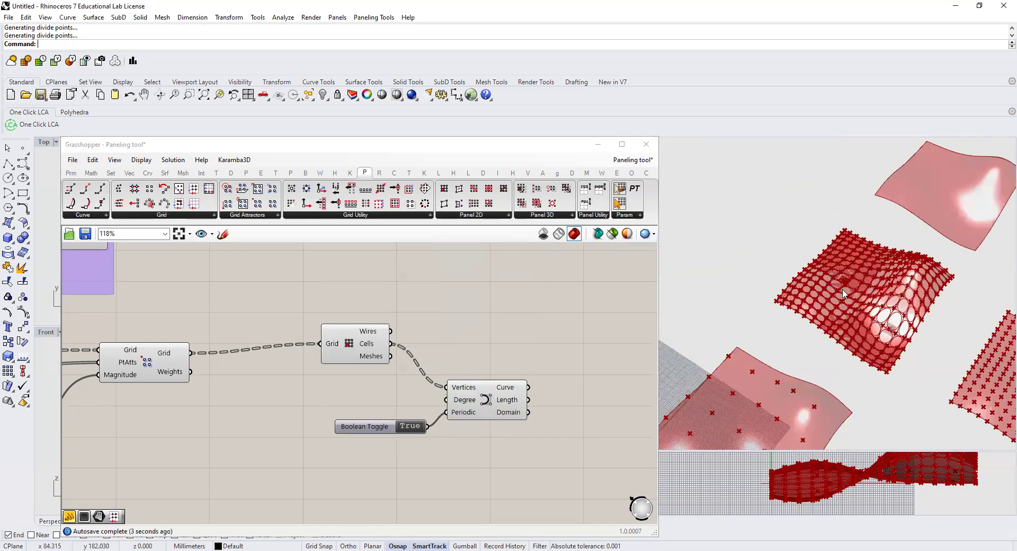
scroll(843, 294, "down", 1)
scroll(490, 404, "up", 2)
left_click(487, 400)
left_click(360, 433)
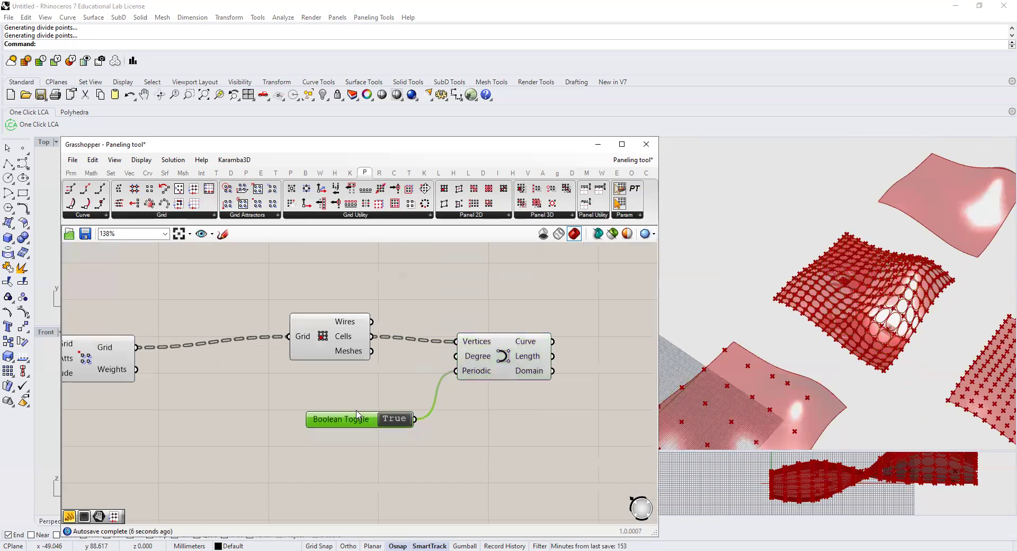
Group all attractor components from the two MD Sliders through to the Nurbs Curve.
scroll(495, 390, "down", 4)
scroll(162, 411, "down", 3)
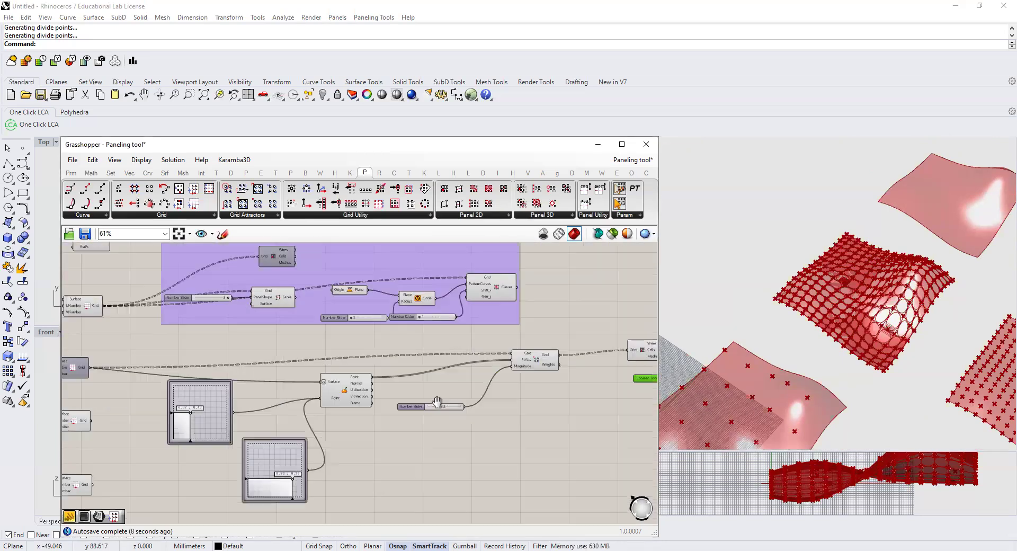
left_click_drag(216, 355, 653, 489)
middle_click(471, 419)
left_click(471, 391)
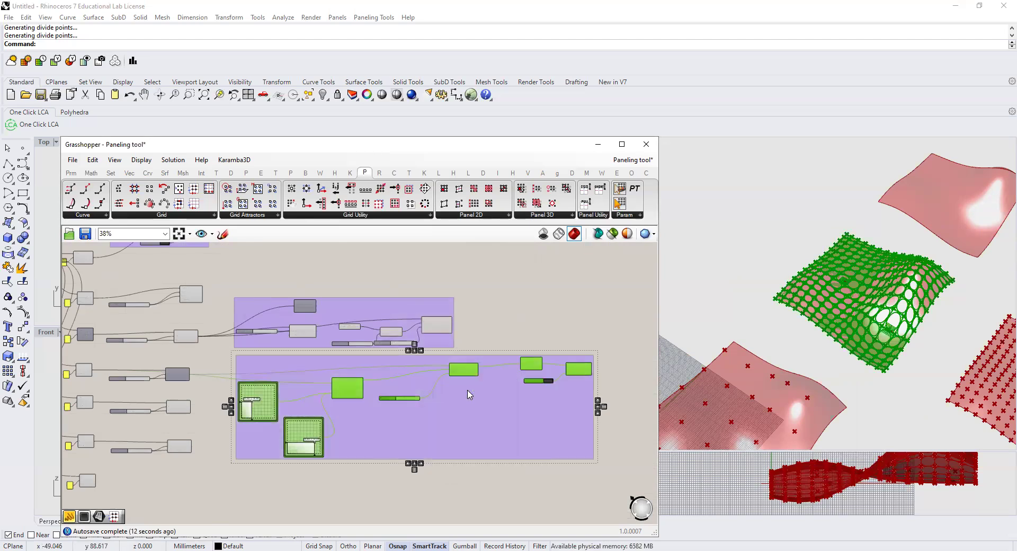
Name the new group to describe creating a surface using an attractor point.
right_click(438, 405)
type("Att")
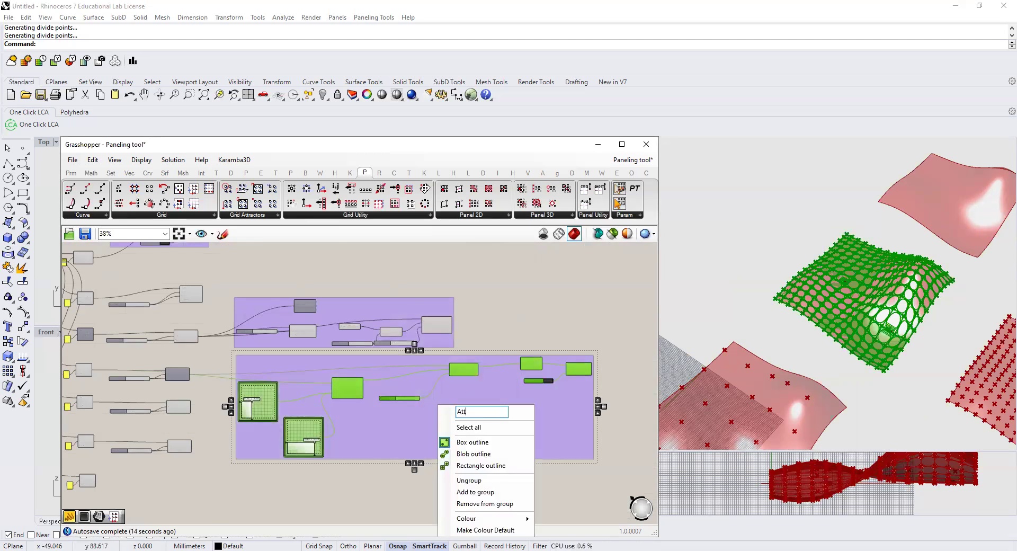
type("racto")
type("Creating a s")
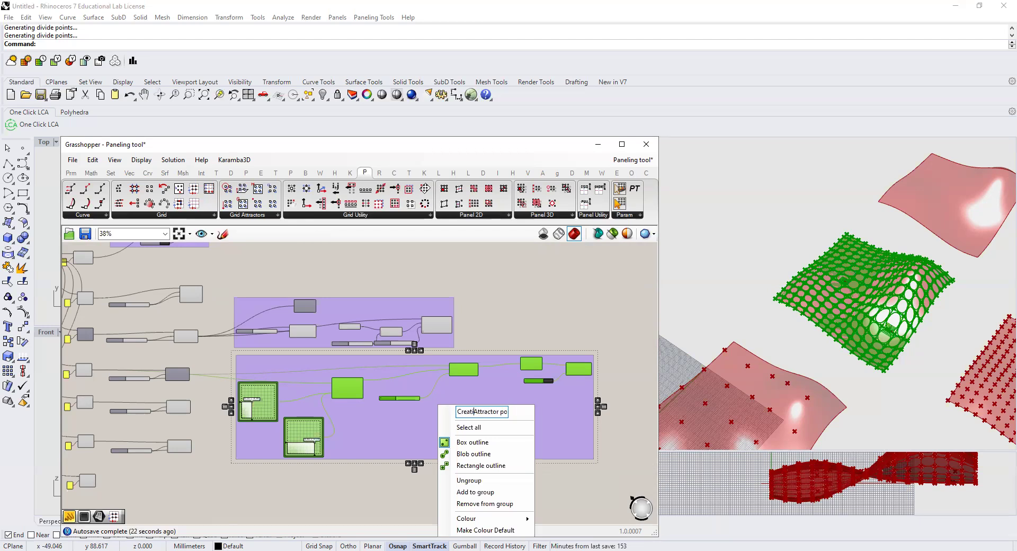
type("urface using an")
key("Delete")
type("an attrac")
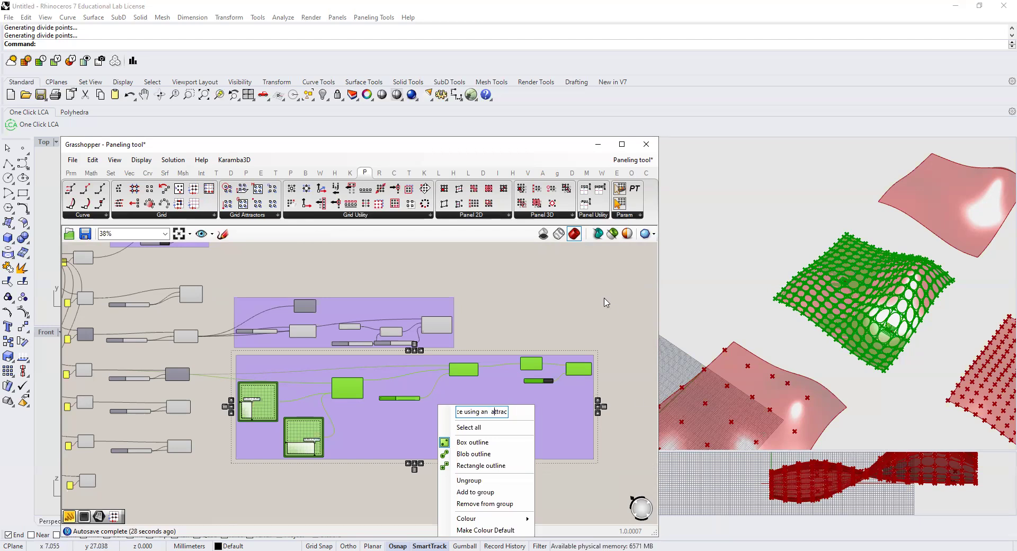
left_click(573, 290)
Move the three remaining surface branches further down, clear of the attractor group.
scroll(420, 456, "down", 3)
left_click_drag(376, 390, 292, 318)
left_click_drag(363, 323, 363, 409)
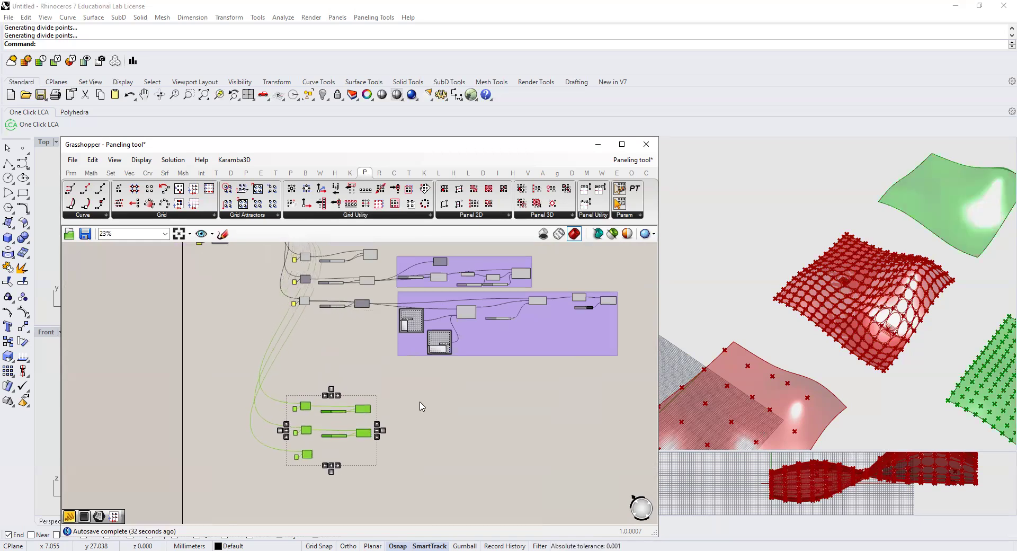
left_click(421, 409)
Place a Curve Attraction component beside the uppermost of the three remaining surface branches.
scroll(422, 410, "up", 1)
scroll(423, 410, "up", 1)
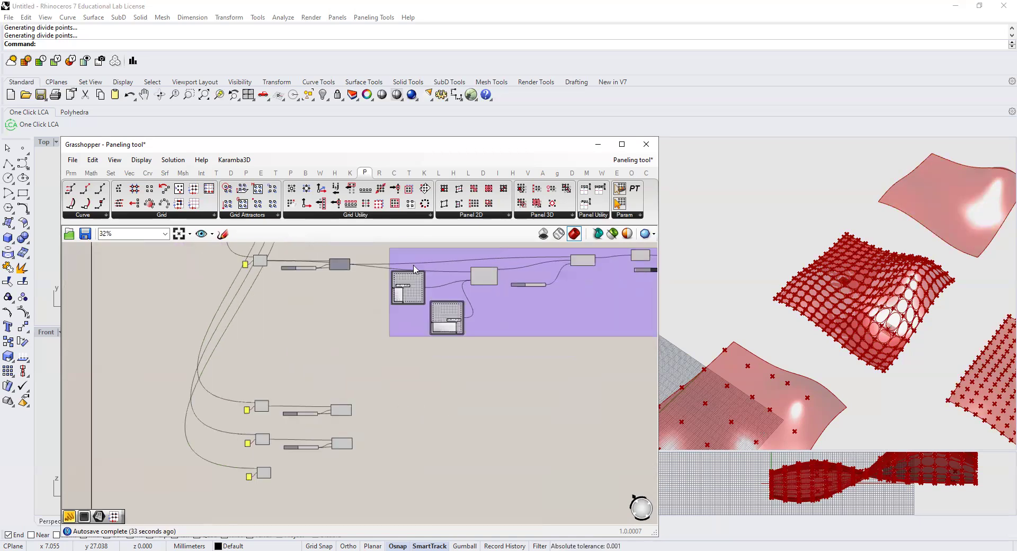
left_click(248, 217)
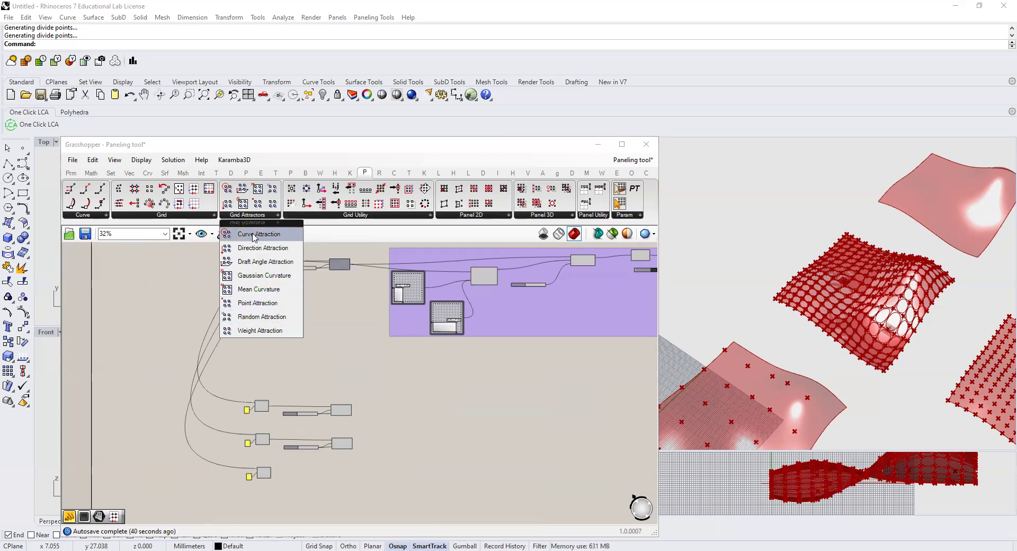
left_click_drag(254, 235, 441, 415)
scroll(408, 440, "up", 4)
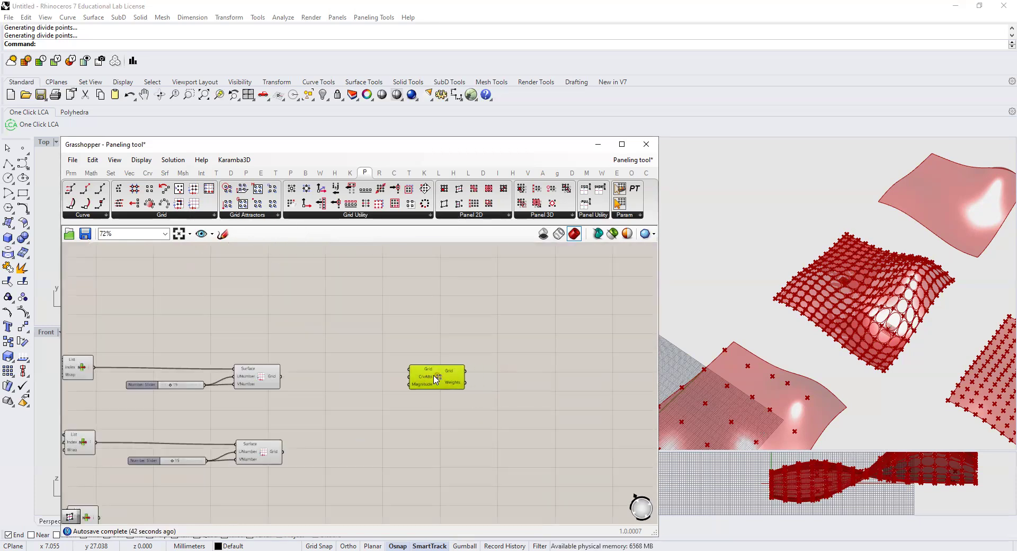
scroll(478, 356, "down", 3)
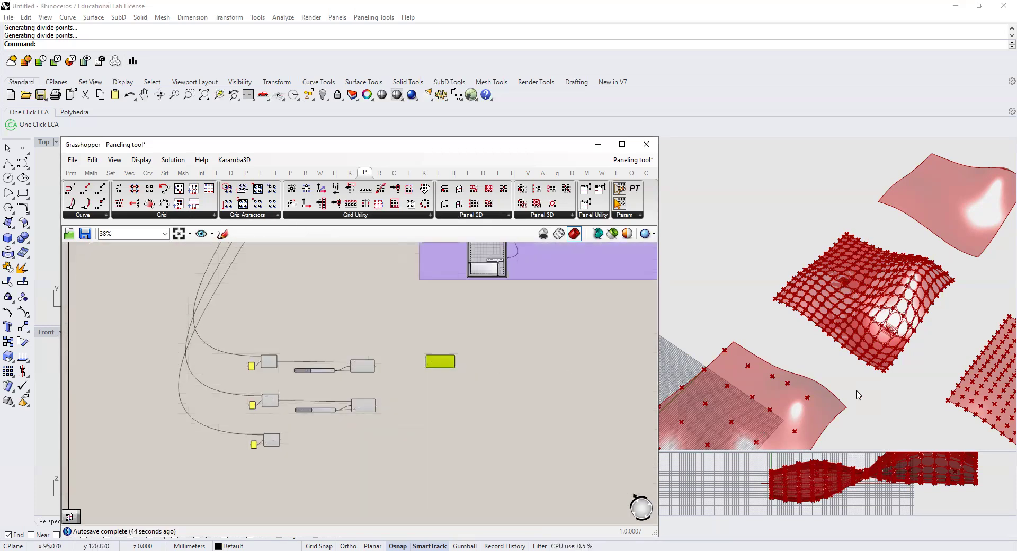
Connect the uppermost remaining branch's surface grid to Curve Attraction's Grid input and space the two components apart.
right_click_drag(858, 395, 692, 327)
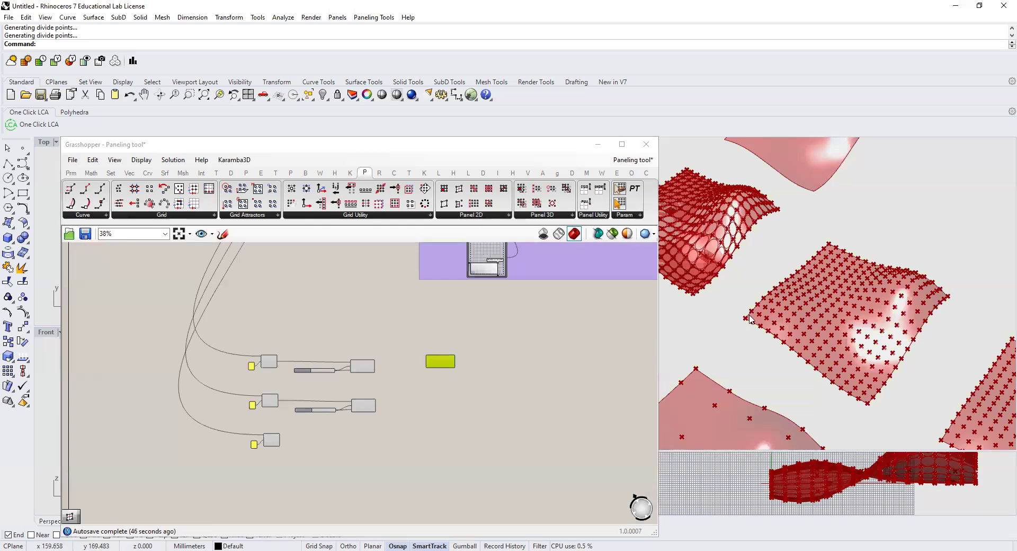
scroll(394, 379, "up", 2)
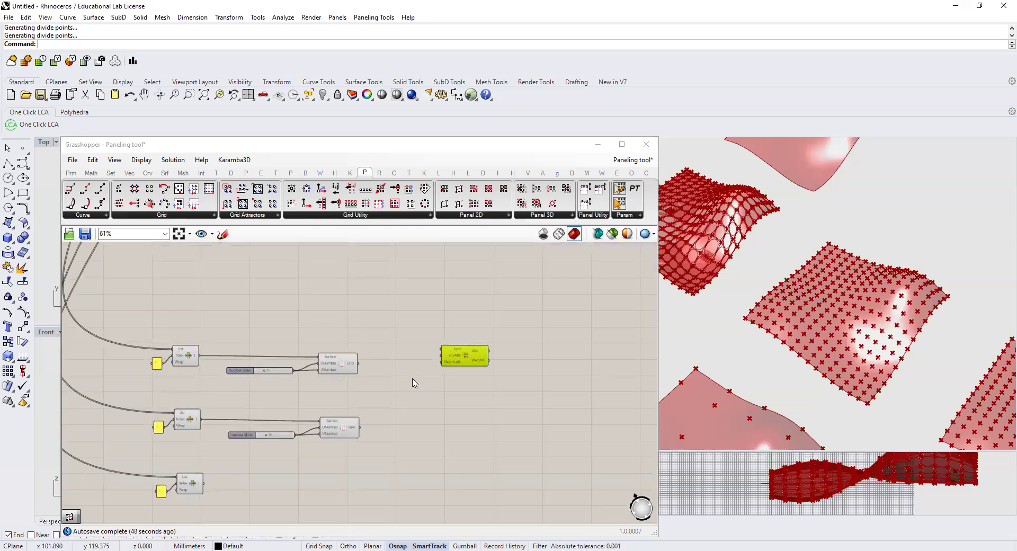
scroll(374, 375, "up", 2)
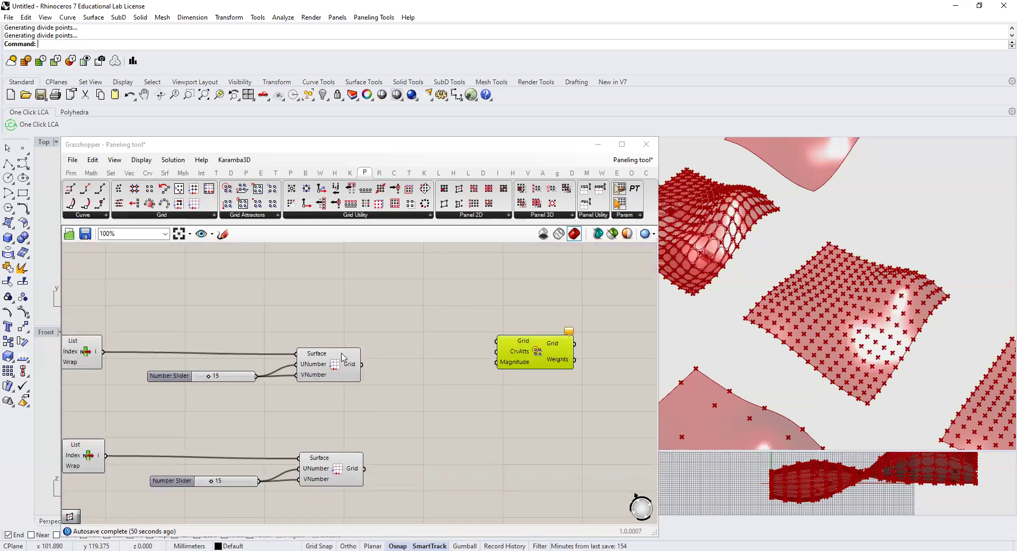
left_click_drag(362, 364, 496, 340)
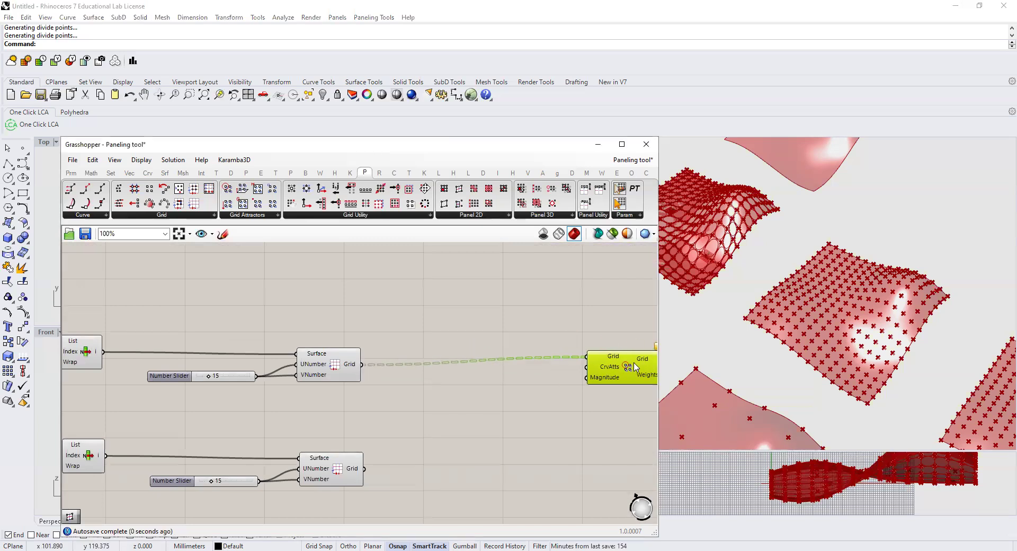
left_click_drag(324, 363, 369, 364)
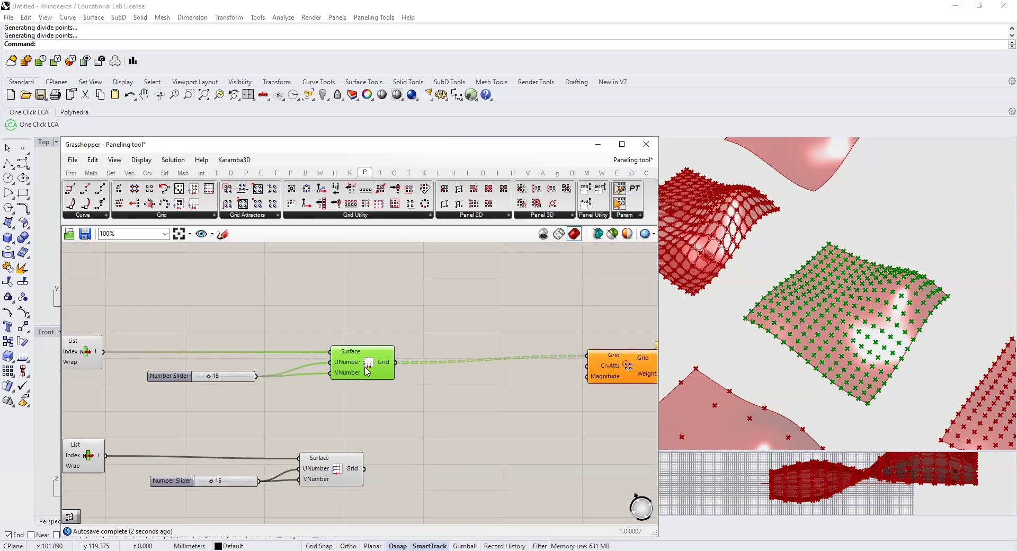
right_click_drag(408, 389, 379, 383)
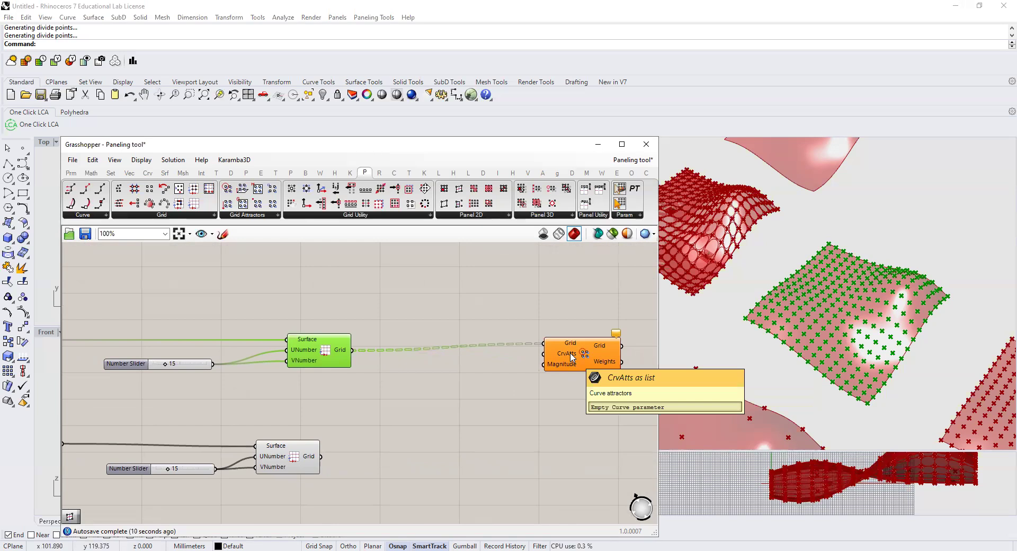
Add an Iso Curve component below the grid wire and feed its Surface input from the index 4 list item.
left_click(414, 406)
double_click(413, 403)
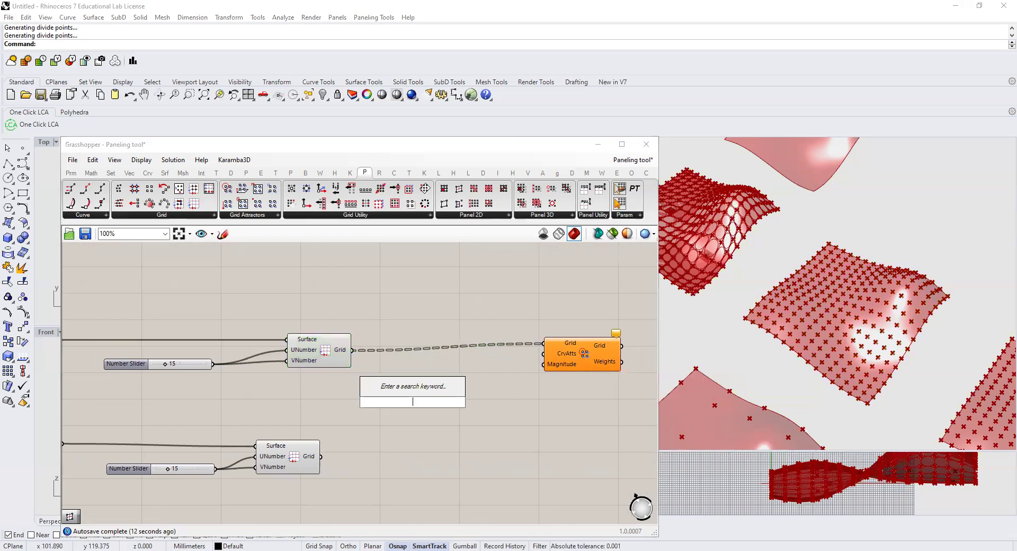
type("is")
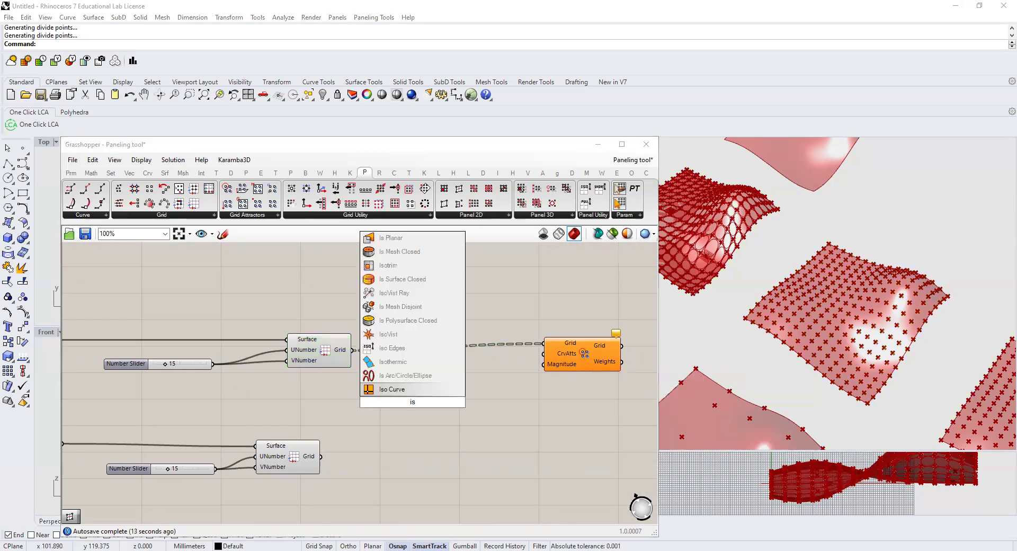
left_click(411, 389)
scroll(419, 394, "down", 3)
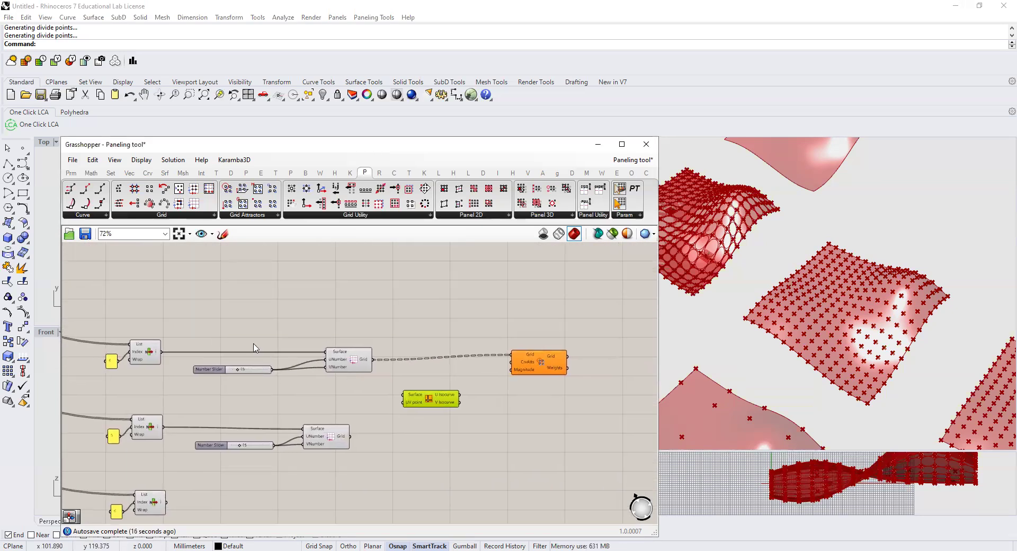
scroll(194, 370, "up", 3)
left_click_drag(163, 350, 551, 414)
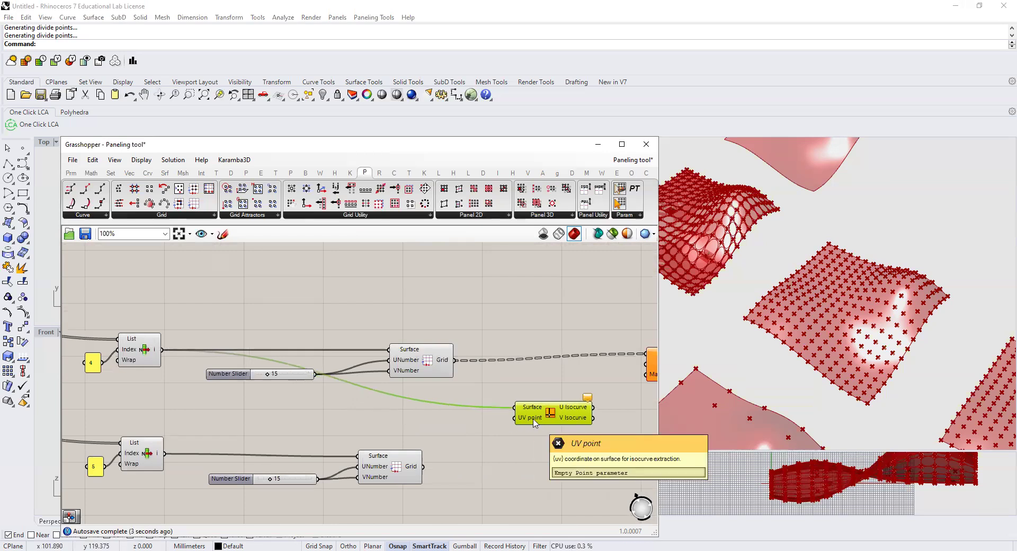
Add an MD Slider beside the Iso Curve component and connect it to the UV point input.
left_click(455, 429)
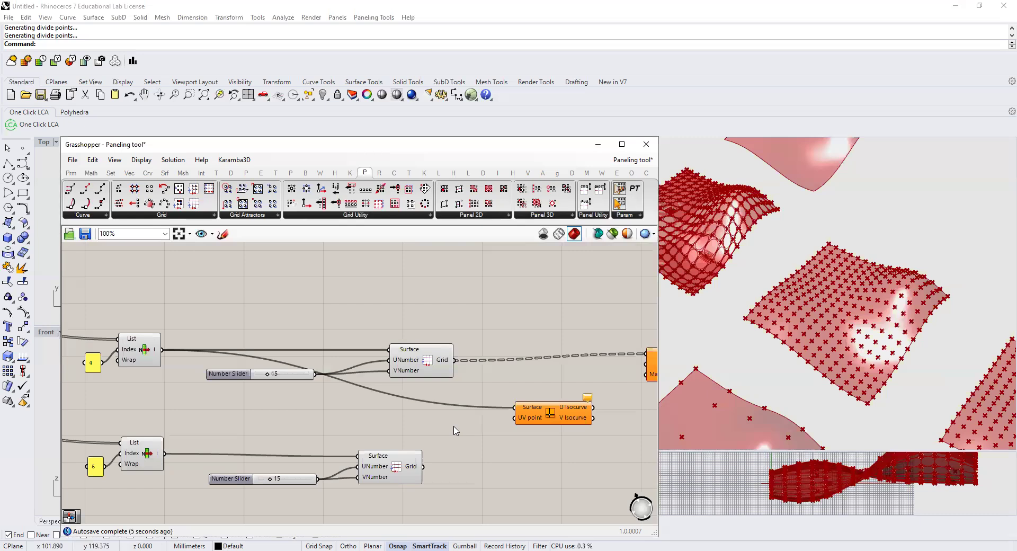
double_click(455, 427)
type("md")
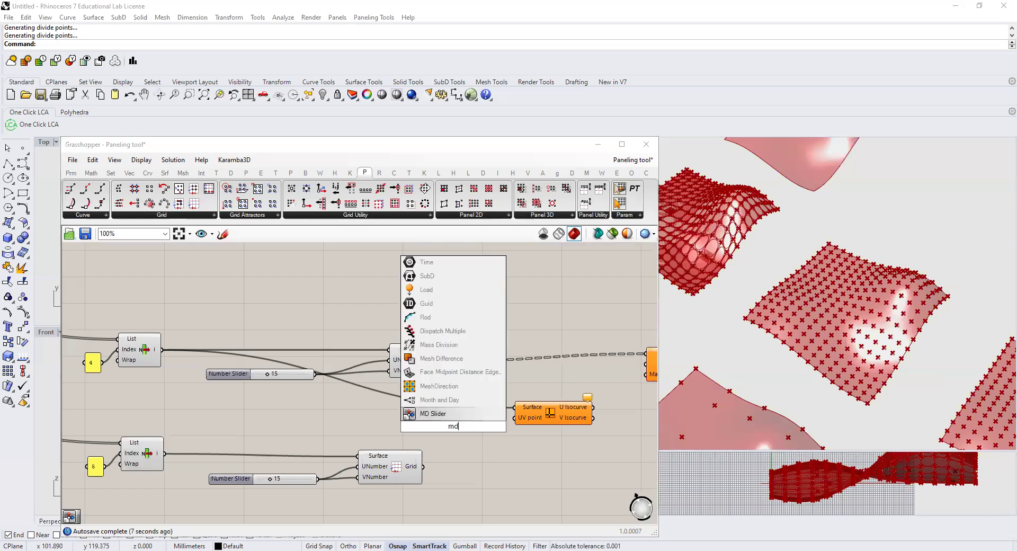
key("Return")
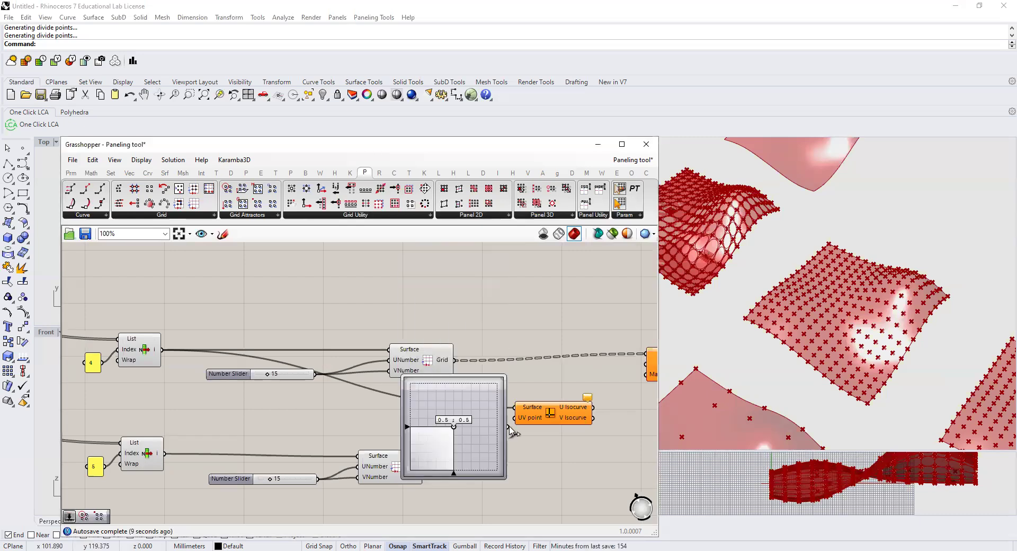
left_click_drag(485, 422, 506, 454)
right_click_drag(589, 460, 463, 398)
Reparameterize the Iso Curve's Surface input and set the MD Slider to about 0.53 ; 0.46.
scroll(464, 398, "up", 3)
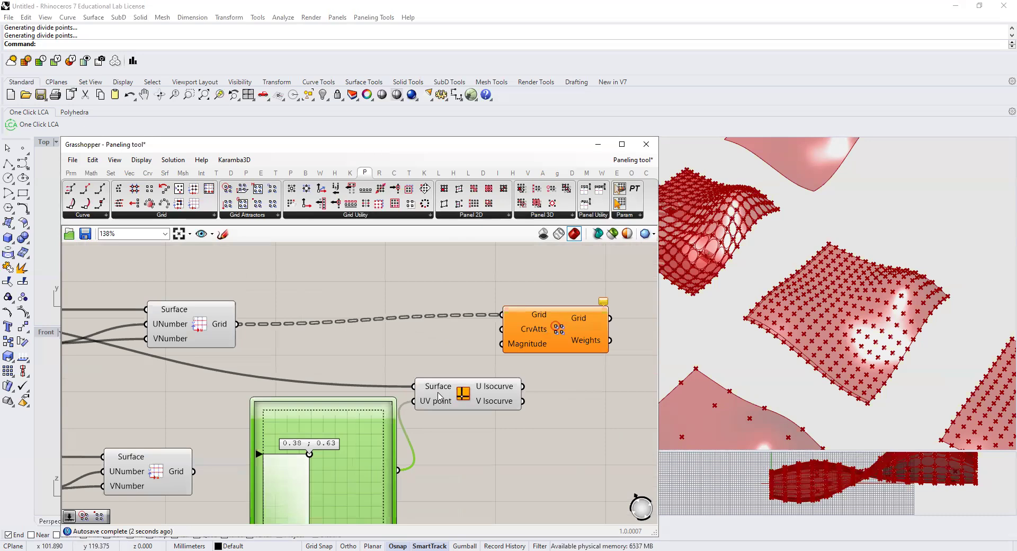
right_click(430, 385)
left_click(468, 439)
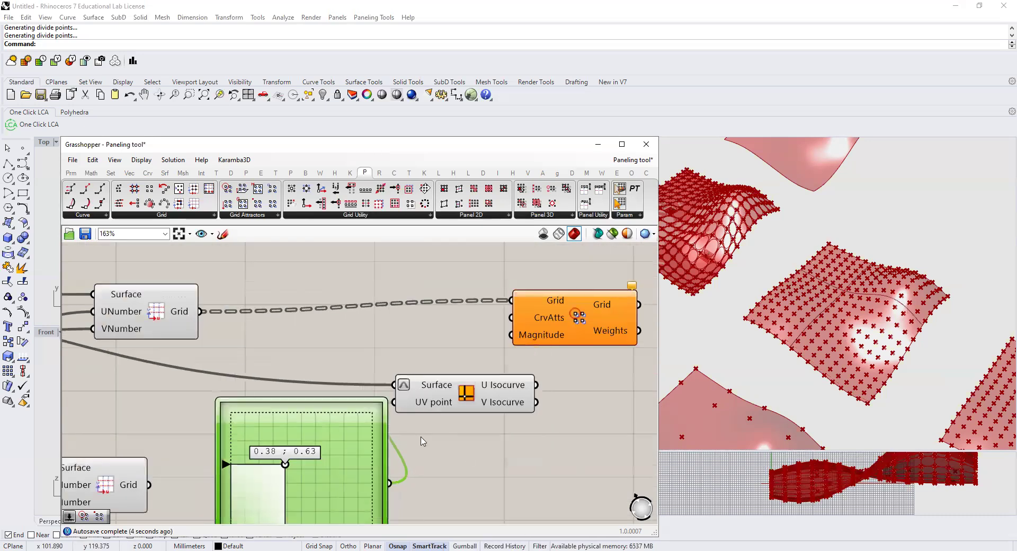
left_click_drag(287, 468, 290, 494)
left_click_drag(342, 479, 306, 488)
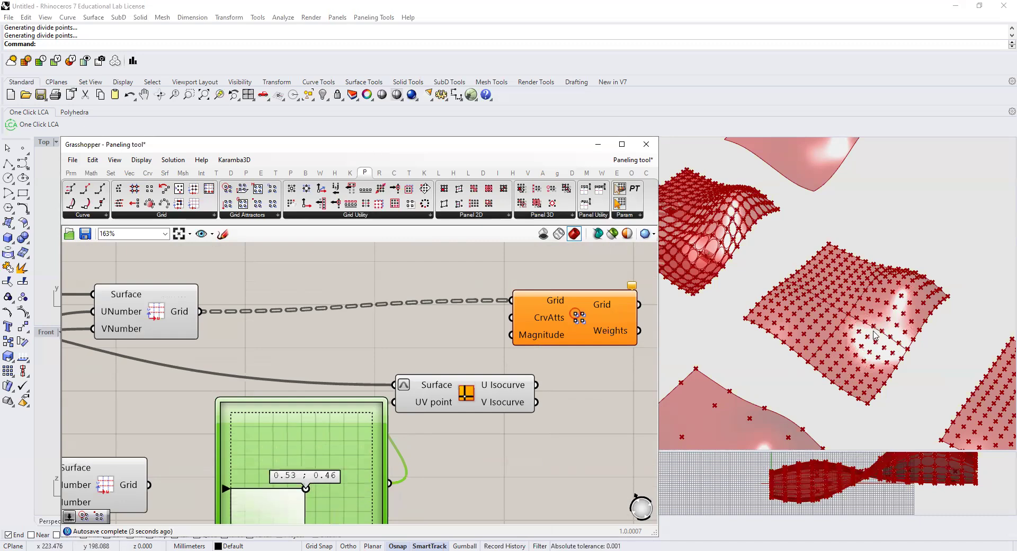
Move the Curve Attraction and Iso Curve components further along the branch, clear of the MD Slider.
right_click_drag(480, 440, 395, 433)
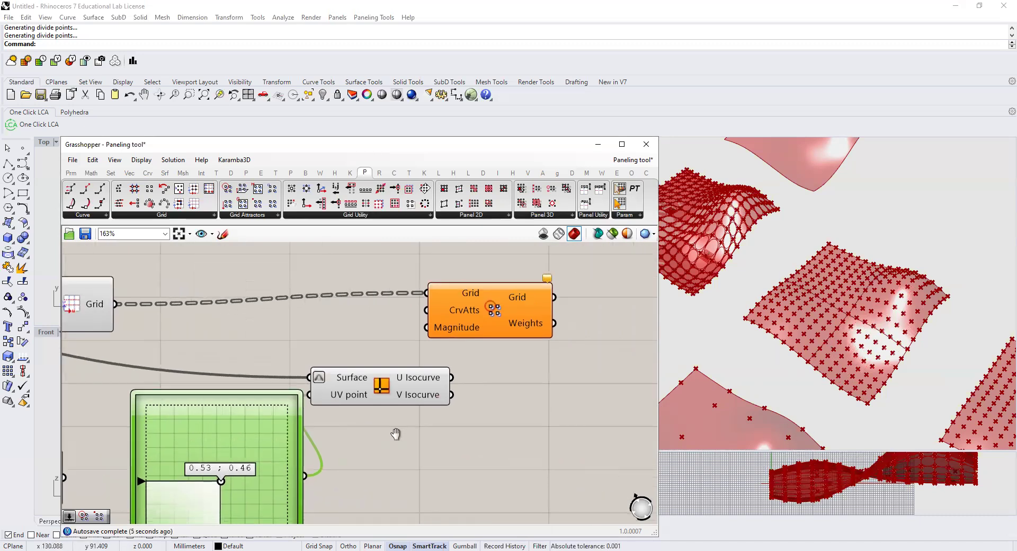
left_click_drag(489, 325, 596, 329)
left_click_drag(415, 391, 446, 389)
scroll(296, 360, "down", 4)
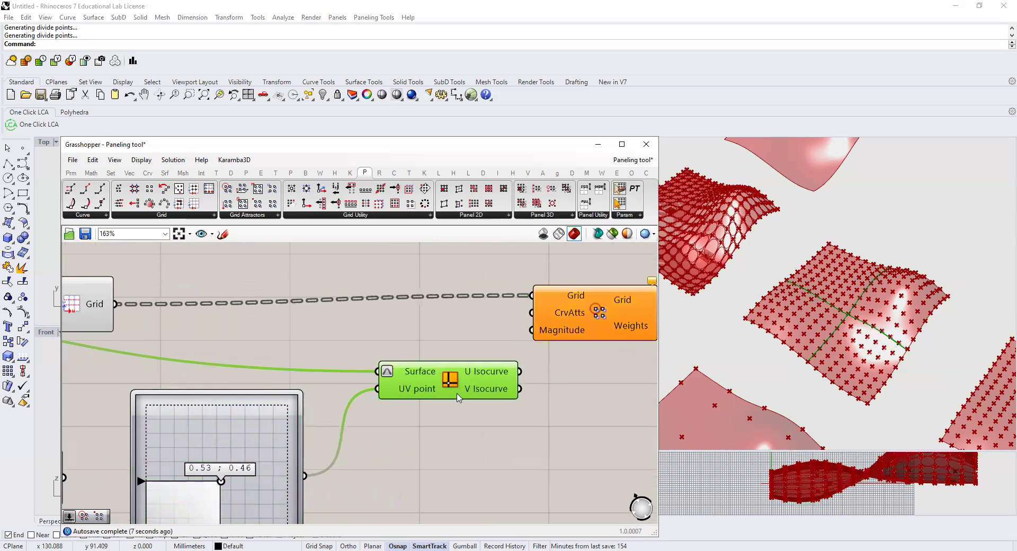
left_click(270, 421)
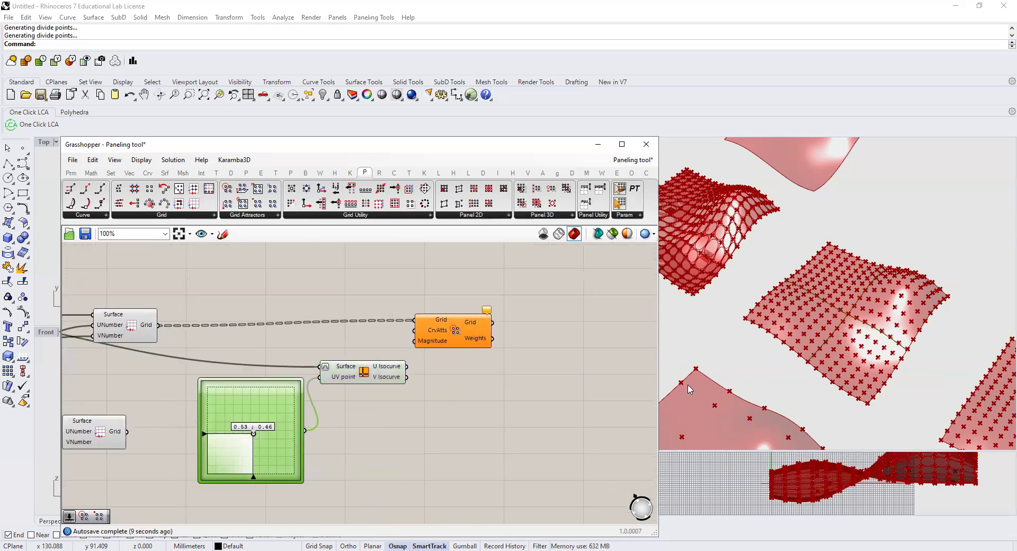
left_click_drag(454, 333, 512, 332)
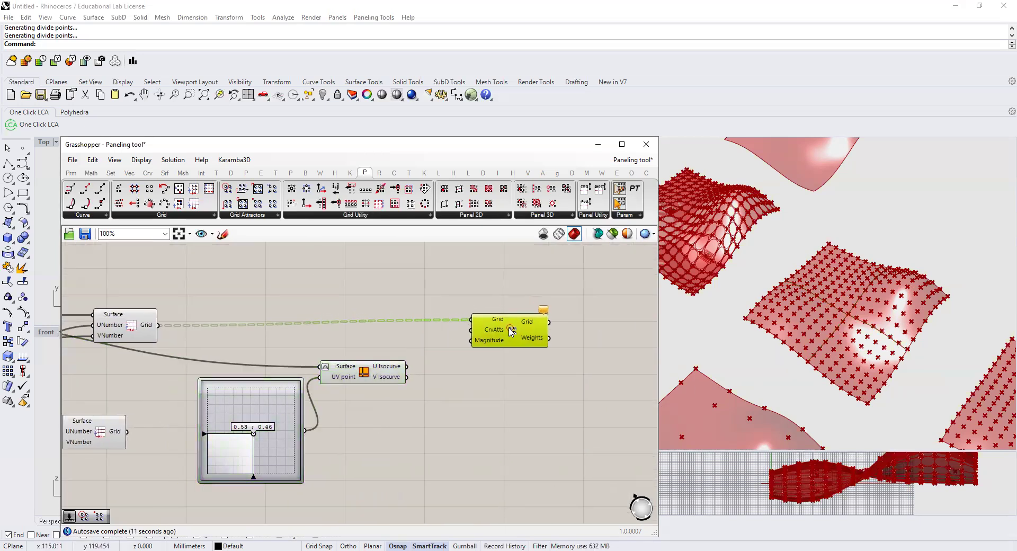
Connect the U Isocurve output to Curve Attraction's CrvAtts input and turn off the source surface grid's preview.
mouse_move(387, 369)
left_click_drag(404, 366, 472, 329)
right_click_drag(408, 418, 427, 398)
right_click(273, 322)
left_click(297, 339)
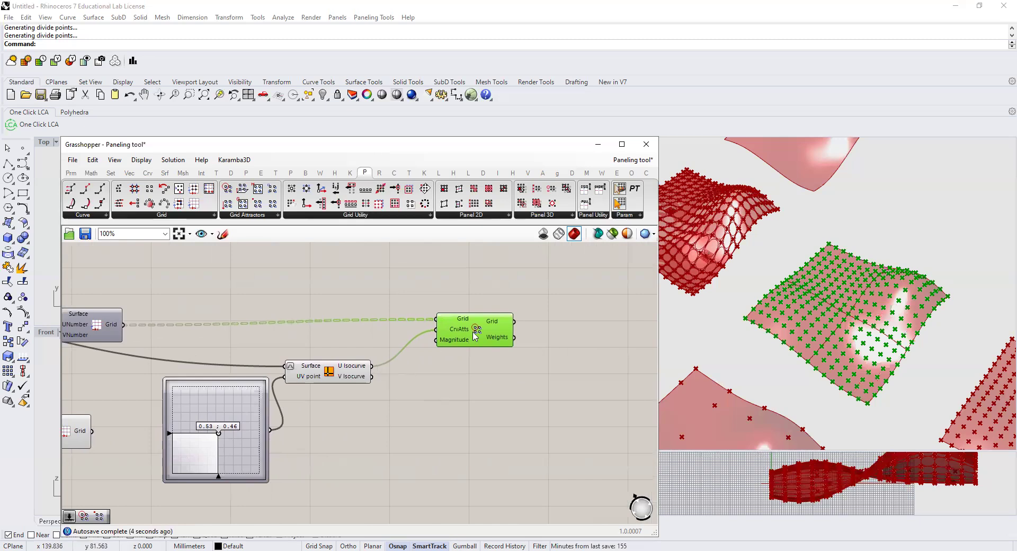
Add a number slider ranging from -5.0 to 5.0, connect it to Curve Attraction's Magnitude, and set it to -1.5.
left_click_drag(475, 335, 561, 337)
left_click(465, 408)
double_click(464, 406)
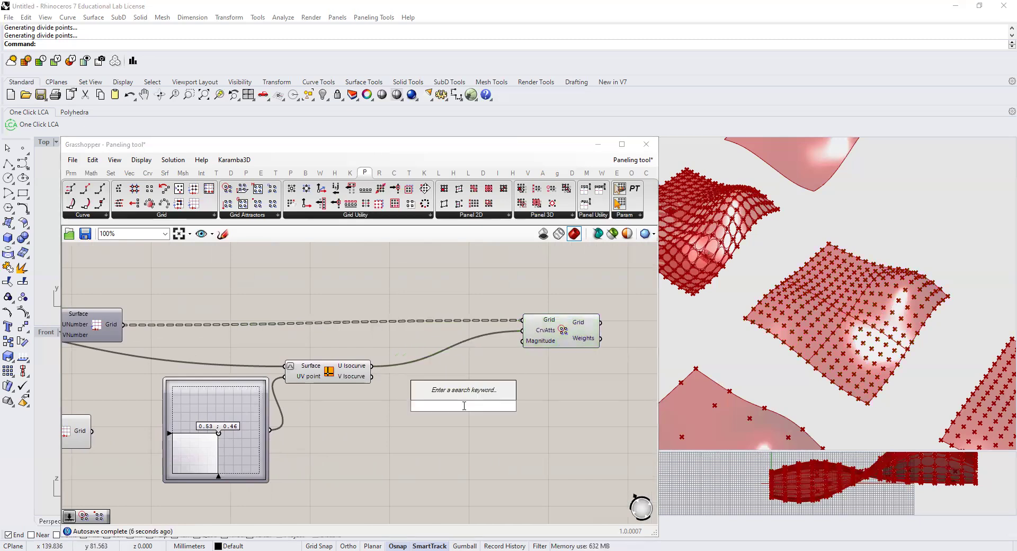
type("-5.0")
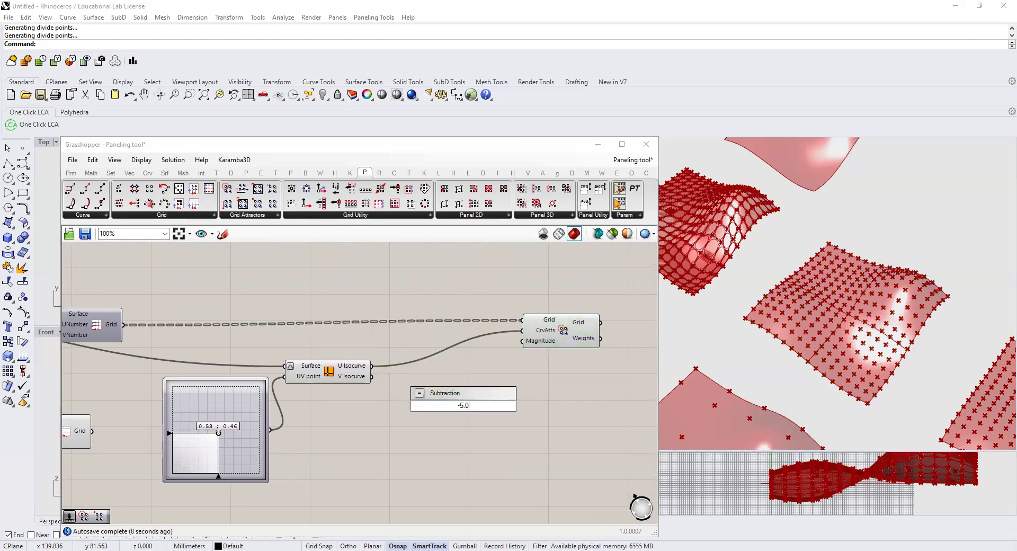
type("<5.0")
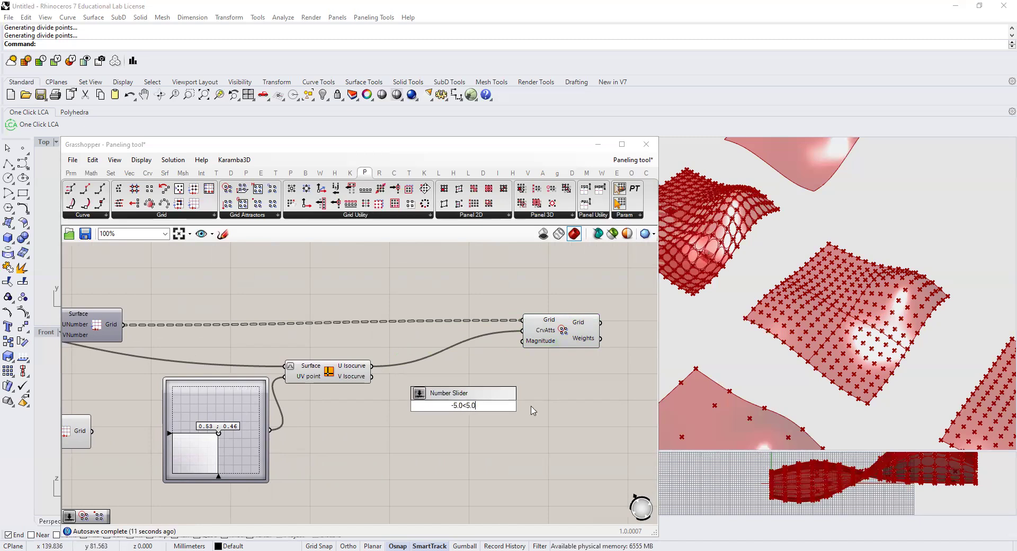
key("Return")
left_click_drag(519, 406, 523, 341)
left_click_drag(458, 406, 477, 406)
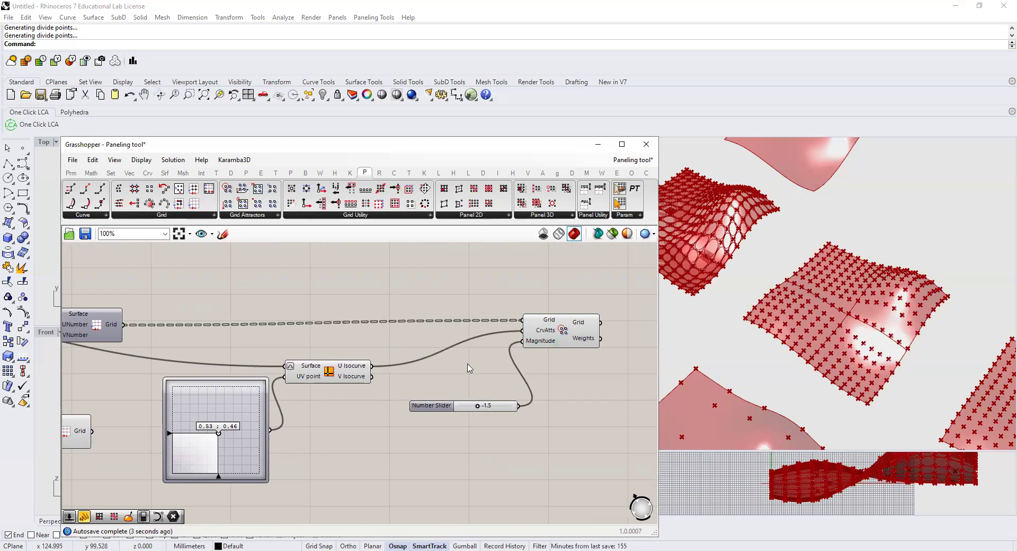
Set the MD Slider to about 0.27 ; 0.76 and add the V Isocurve as a second curve attractor.
left_click_drag(219, 435, 196, 410)
left_click_drag(337, 367, 521, 334)
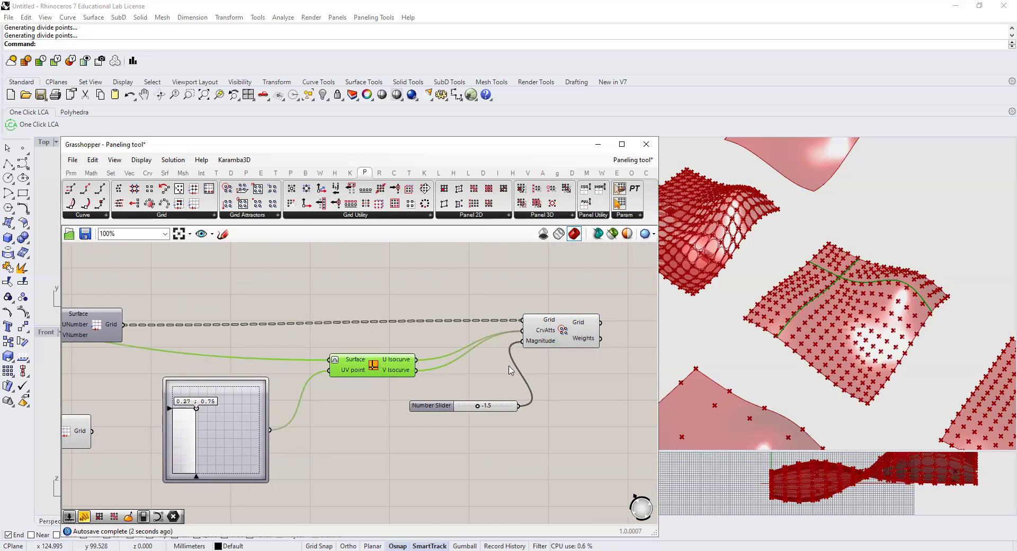
scroll(511, 370, "right", 5)
scroll(534, 370, "right", 5)
right_click_drag(881, 317, 863, 320)
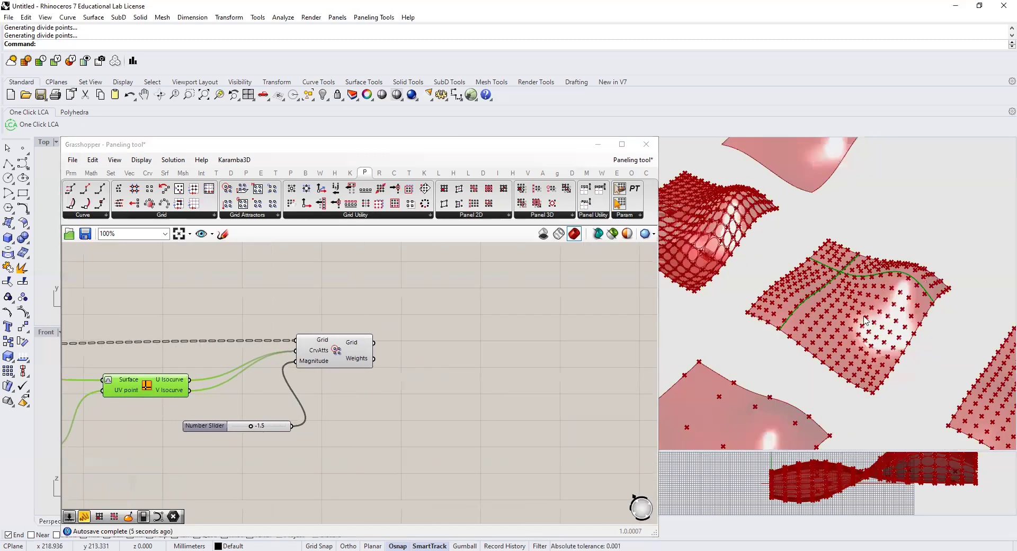
Add a Cellulate component after Curve Attraction and connect the attracted grid to its Grid input.
double_click(485, 350)
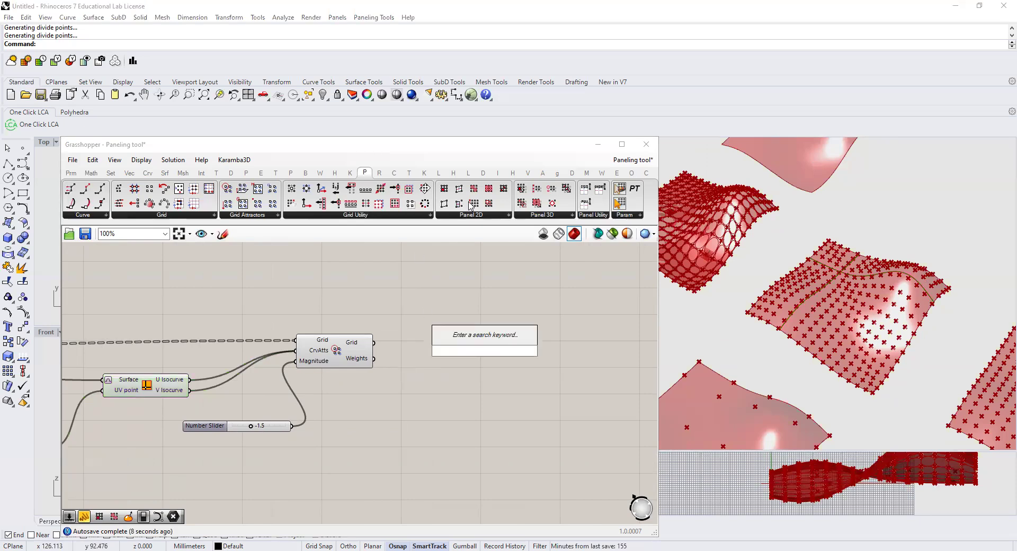
left_click(469, 215)
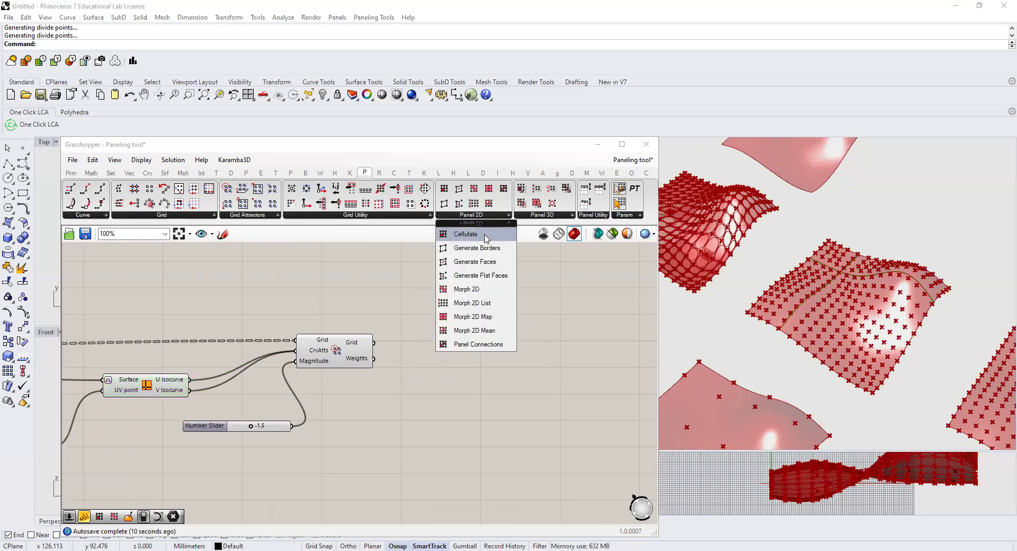
left_click(485, 238)
left_click(510, 342)
left_click_drag(373, 342, 481, 341)
Review the curve-attractor branch from the Cellulate component back to its source surface grid.
right_click_drag(477, 397, 371, 387)
right_click_drag(221, 360, 305, 345)
right_click_drag(347, 369, 533, 386)
scroll(485, 365, "down", 2)
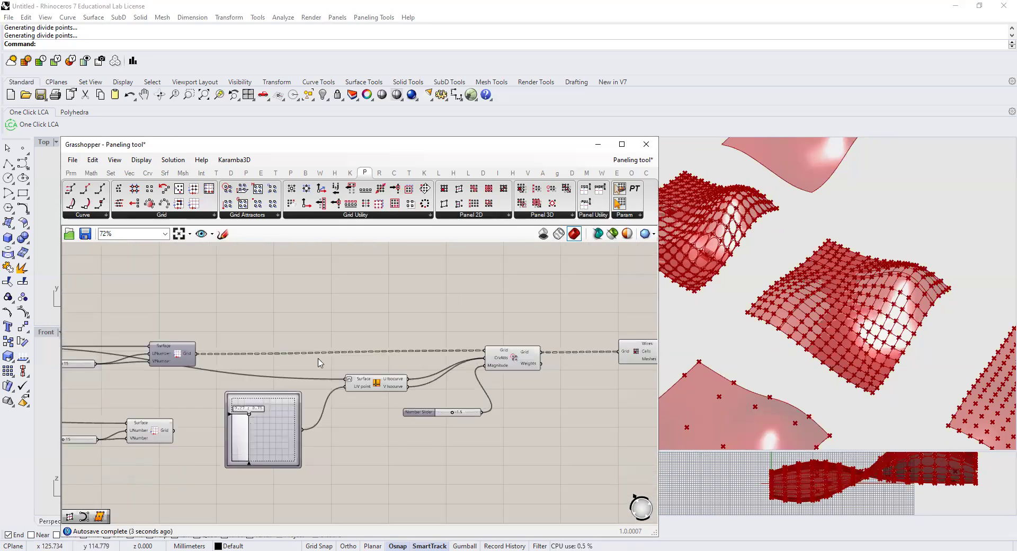
right_click_drag(146, 355, 254, 344)
scroll(254, 344, "up", 2)
right_click(265, 347)
left_click(275, 369)
scroll(520, 408, "down", 4)
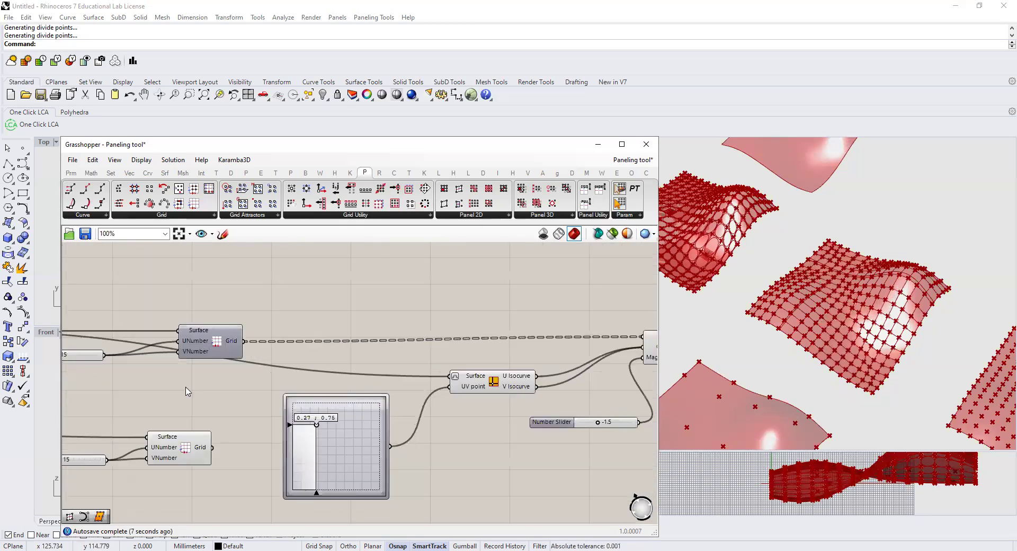
Examine the Cellulate component's cell preview on the surface and the curve-attractor branch that feeds it.
scroll(524, 357, "up", 6)
left_click(524, 352)
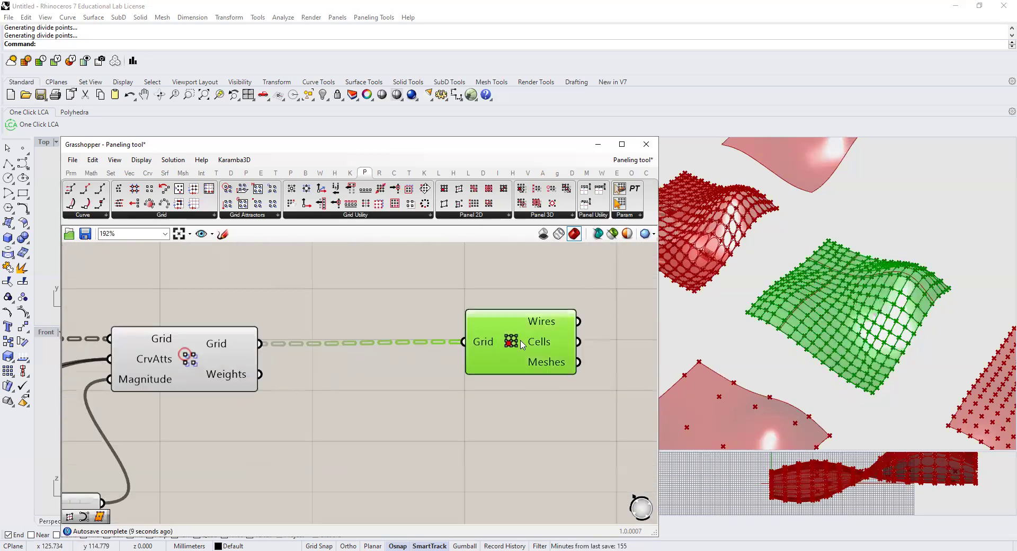
scroll(894, 303, "up", 2)
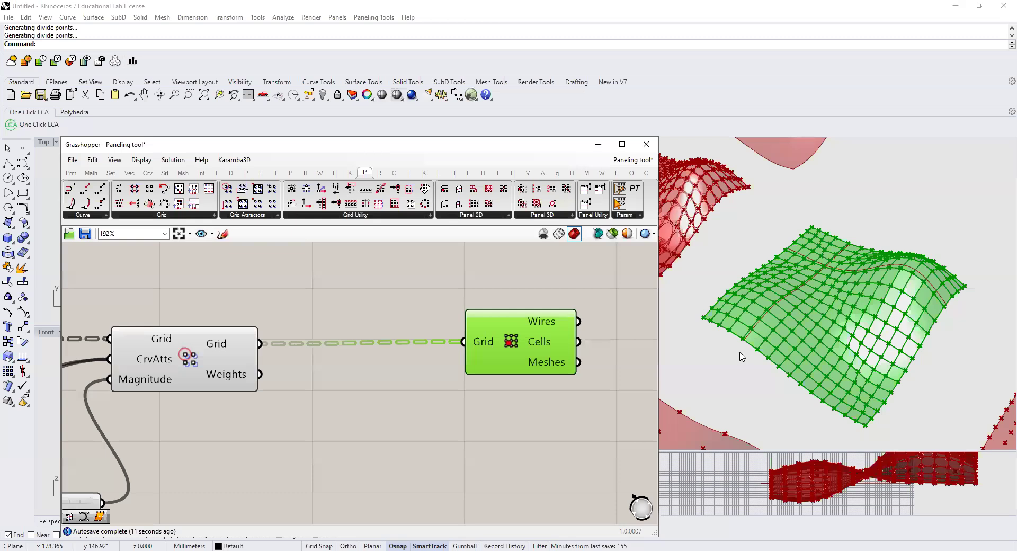
scroll(456, 386, "down", 3)
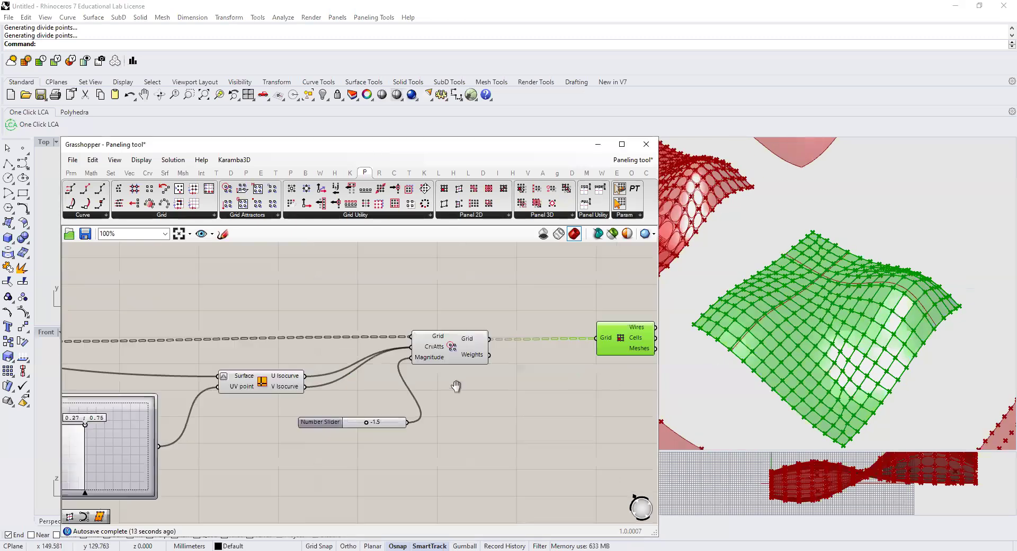
left_click_drag(101, 415, 140, 458)
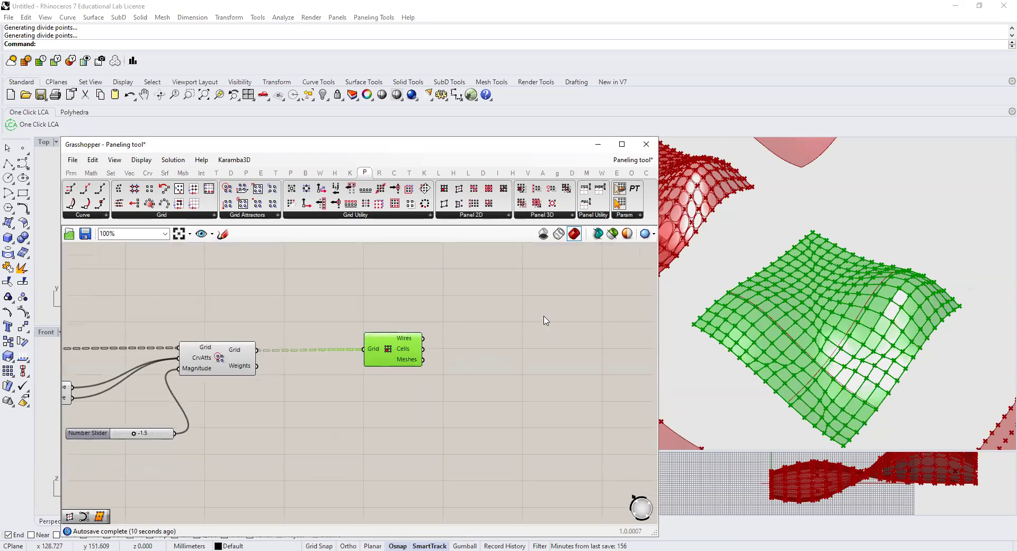
scroll(417, 365, "down", 3)
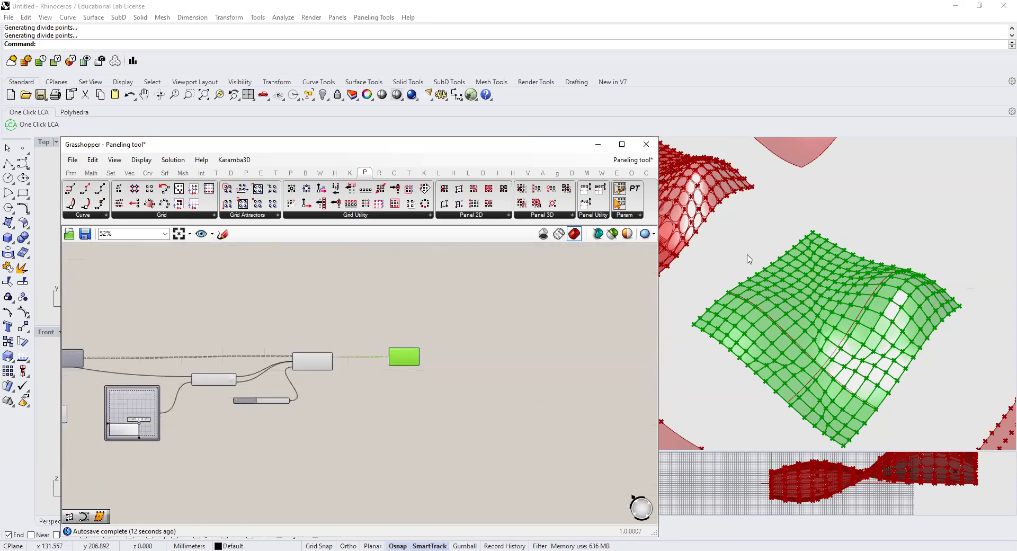
scroll(415, 355, "up", 3)
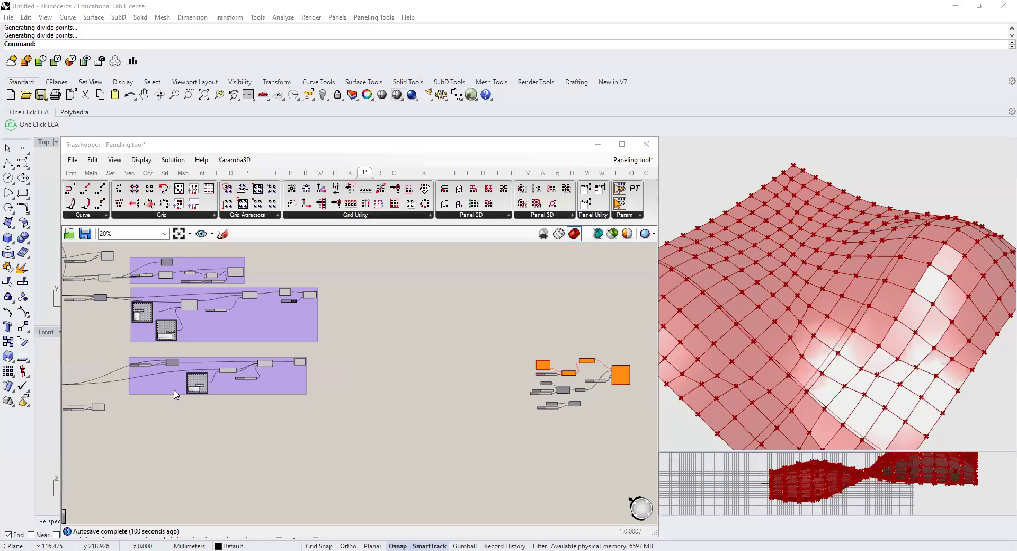
Add a Morph 3D component on the empty canvas beyond the curve-attractor group's Cellulate component.
scroll(289, 384, "up", 3)
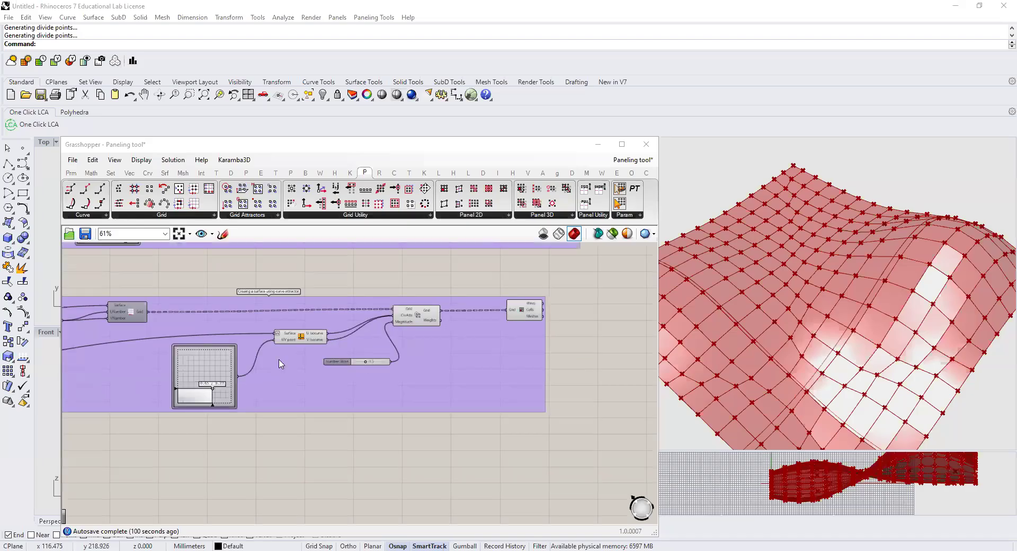
scroll(289, 323, "up", 2)
right_click_drag(434, 422, 168, 437)
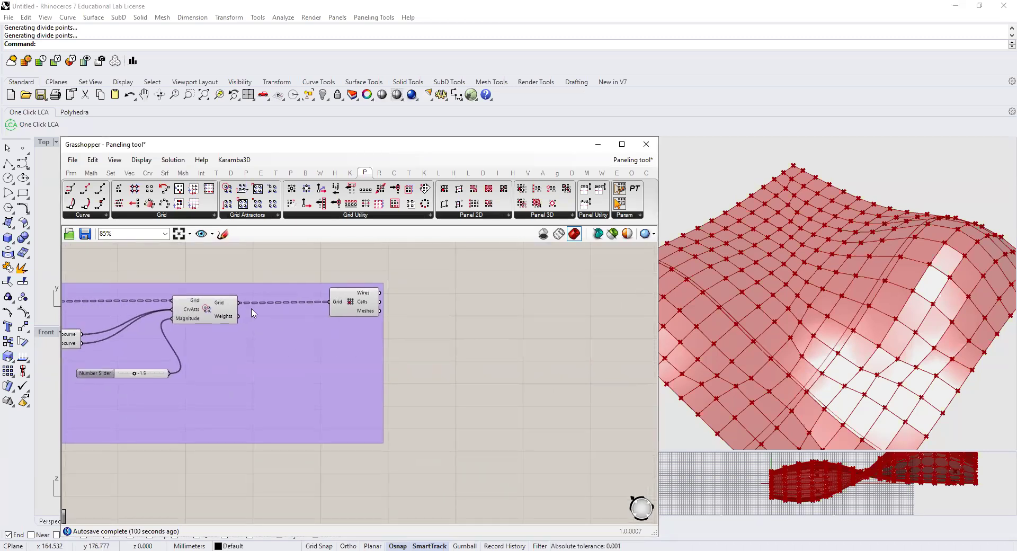
left_click(373, 304)
left_click(464, 290)
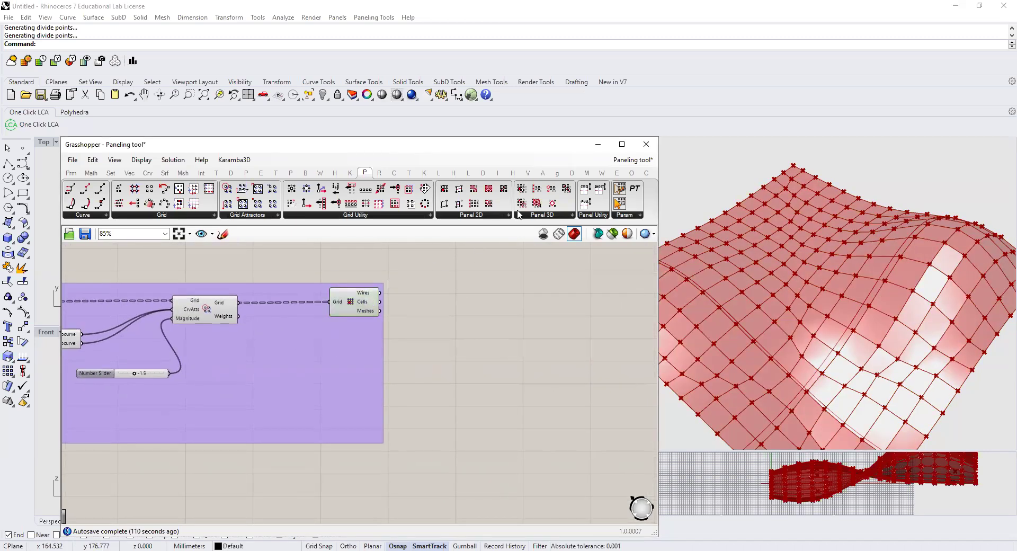
left_click(470, 215)
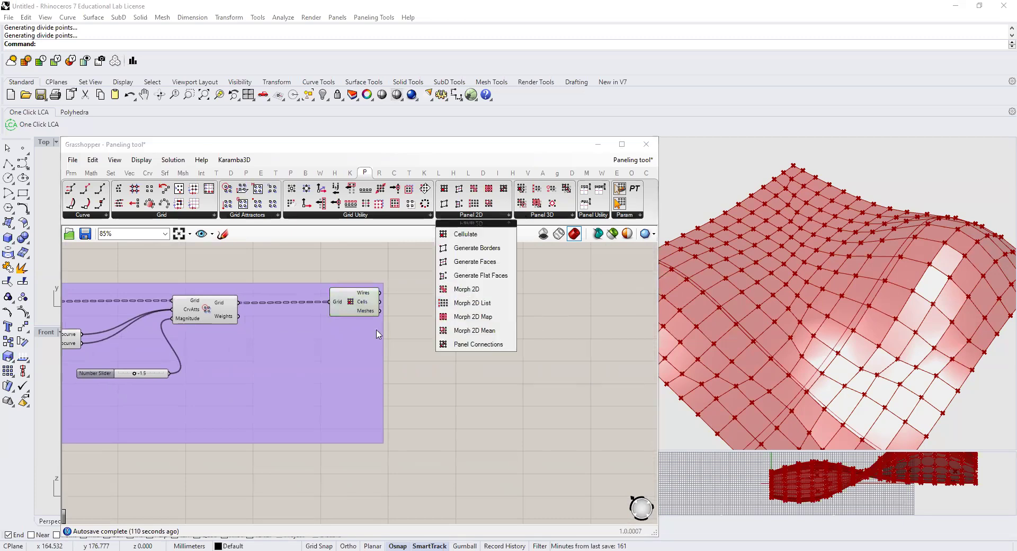
left_click(542, 214)
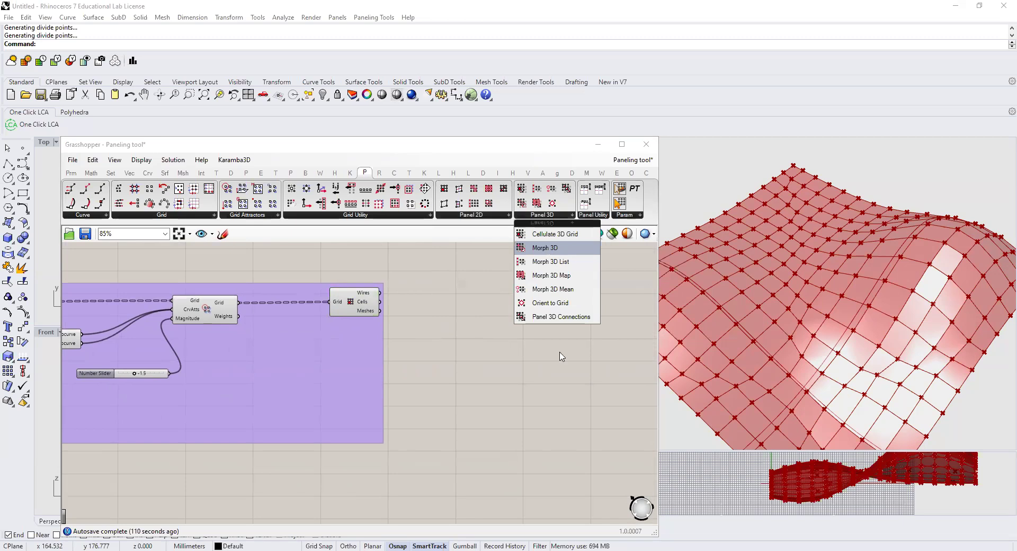
left_click(545, 247)
scroll(343, 402, "down", 1)
left_click_drag(343, 402, 554, 374)
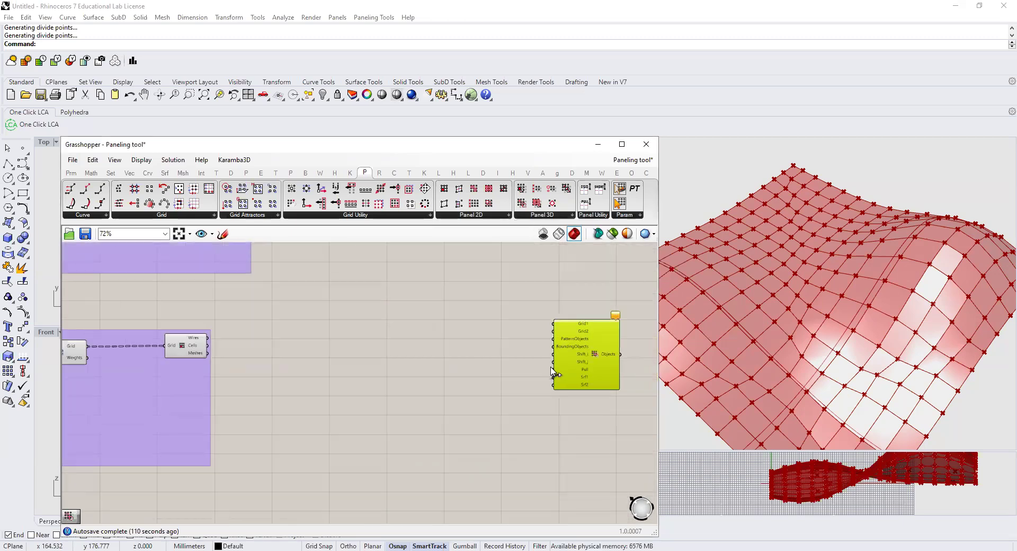
scroll(554, 373, "down", 1)
scroll(436, 364, "up", 1)
right_click_drag(436, 363, 302, 352)
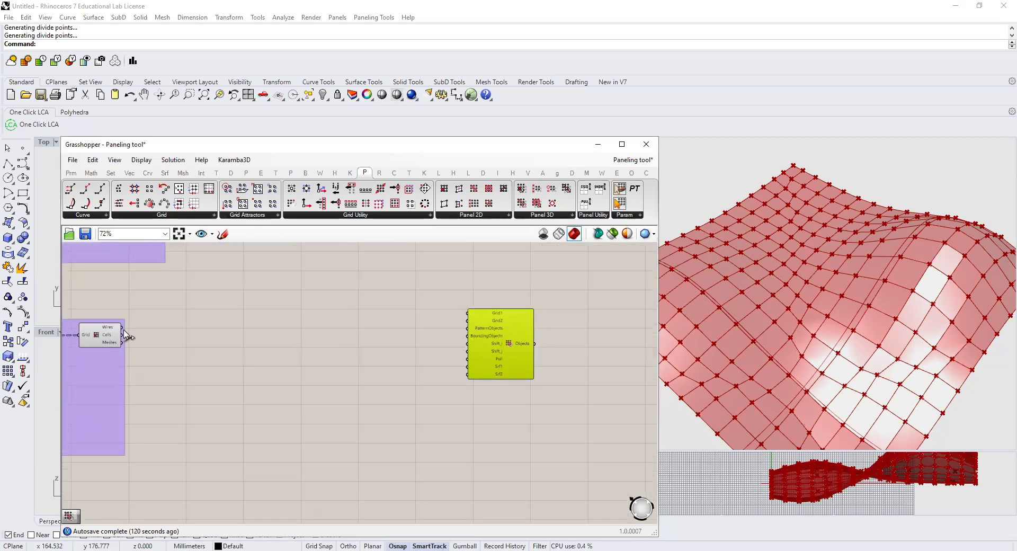
right_click_drag(120, 336, 212, 330)
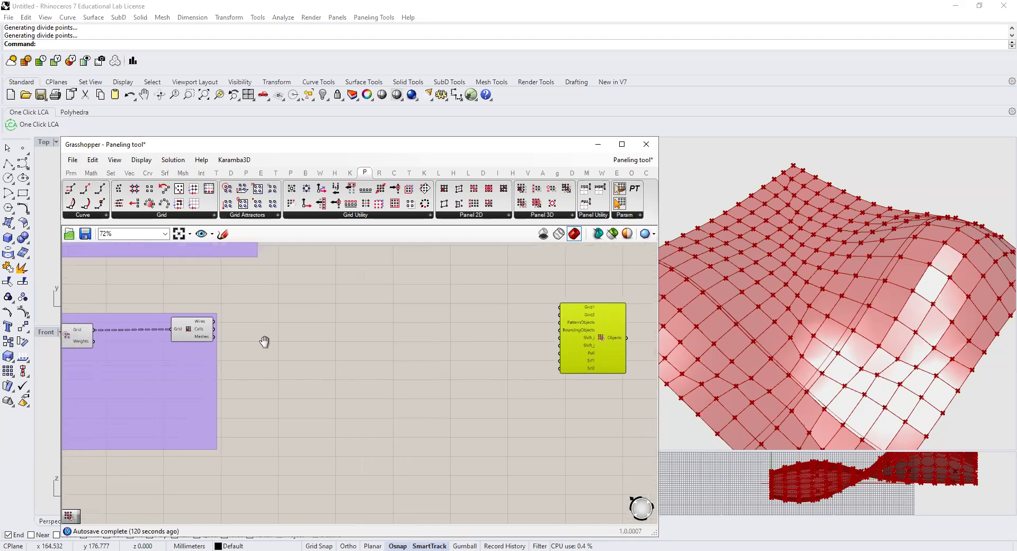
left_click(79, 336)
right_click_drag(269, 357, 370, 364)
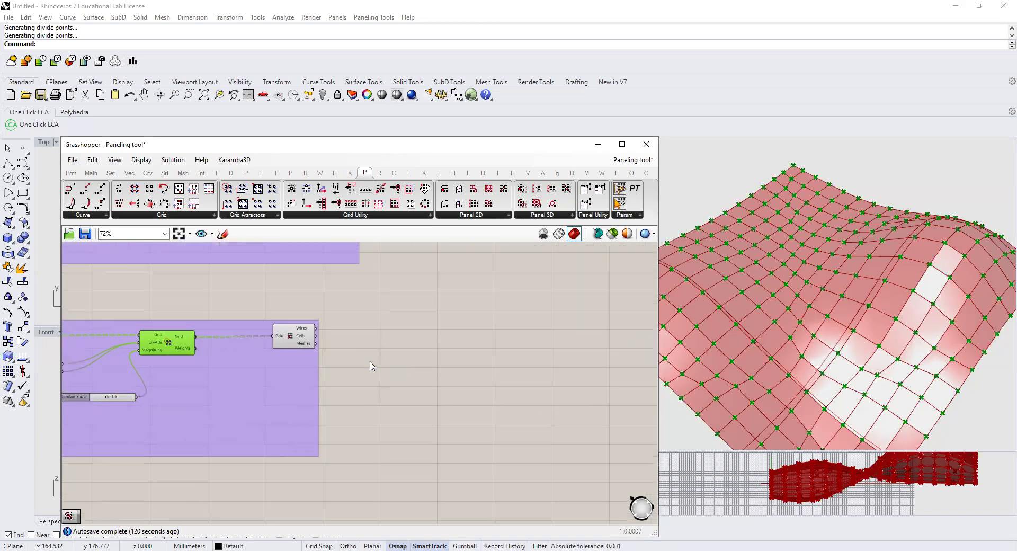
left_click(286, 332)
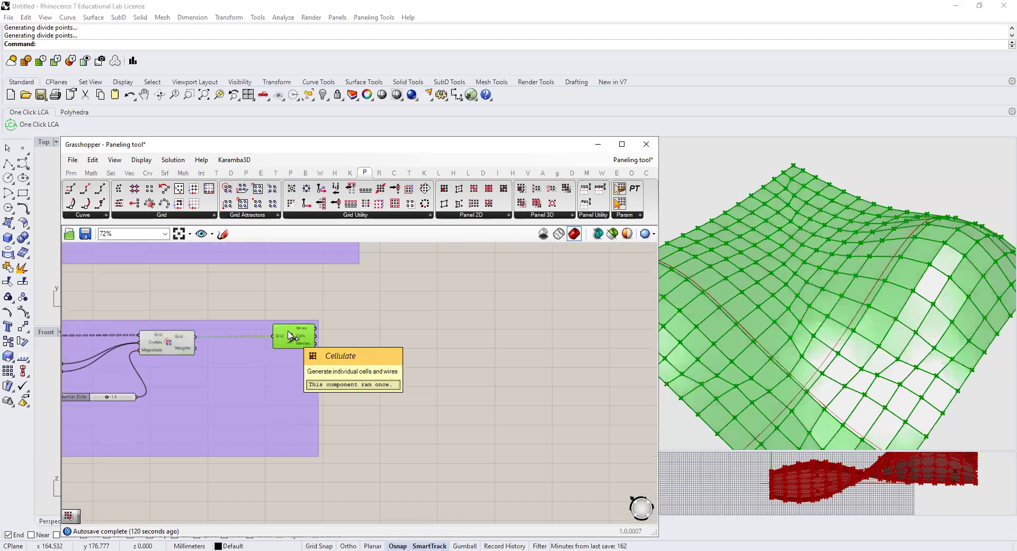
key("Delete")
right_click_drag(280, 390, 186, 359)
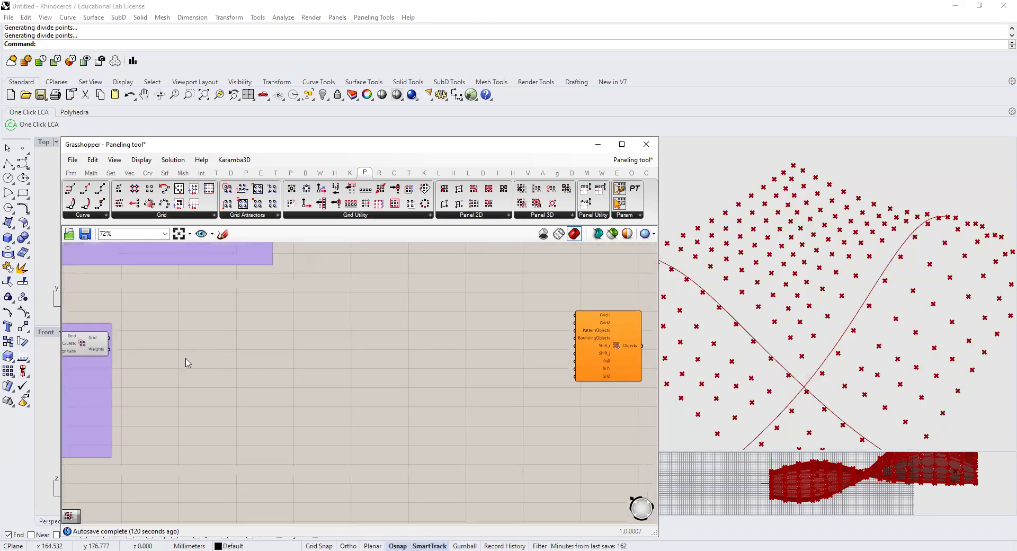
key("ctrl+z")
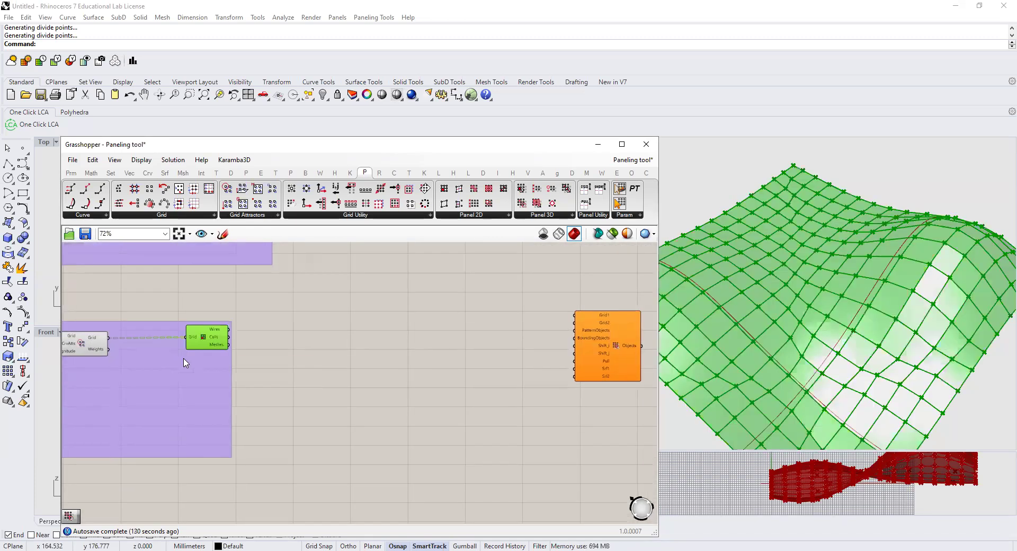
Turn off the Cellulate component's preview and move it above the attracted grid's output line.
right_click(206, 337)
left_click(228, 356)
left_click_drag(207, 339, 199, 295)
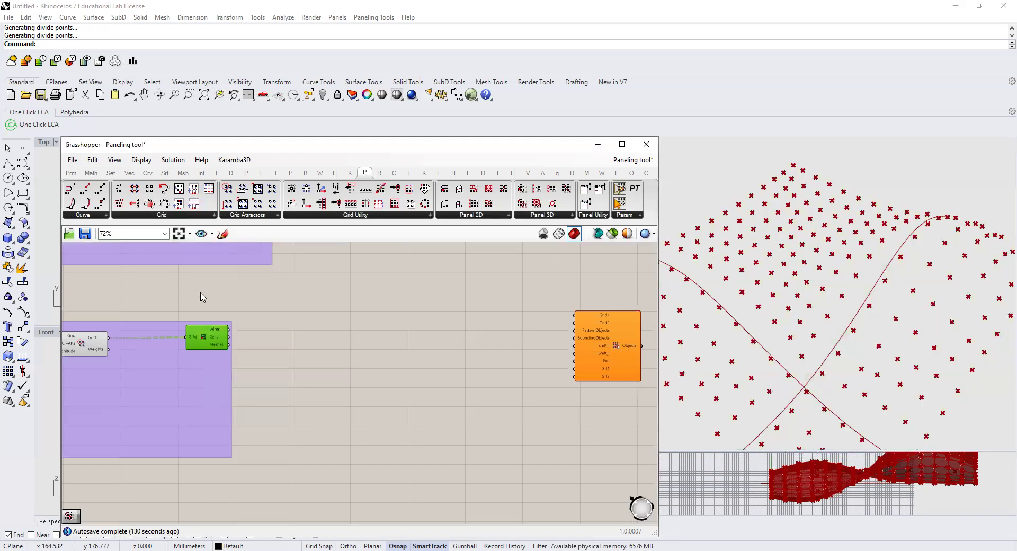
Connect Curve Attraction's Grid output to Morph 3D's Grid1 input and check the component's other inputs.
left_click_drag(108, 337, 574, 315)
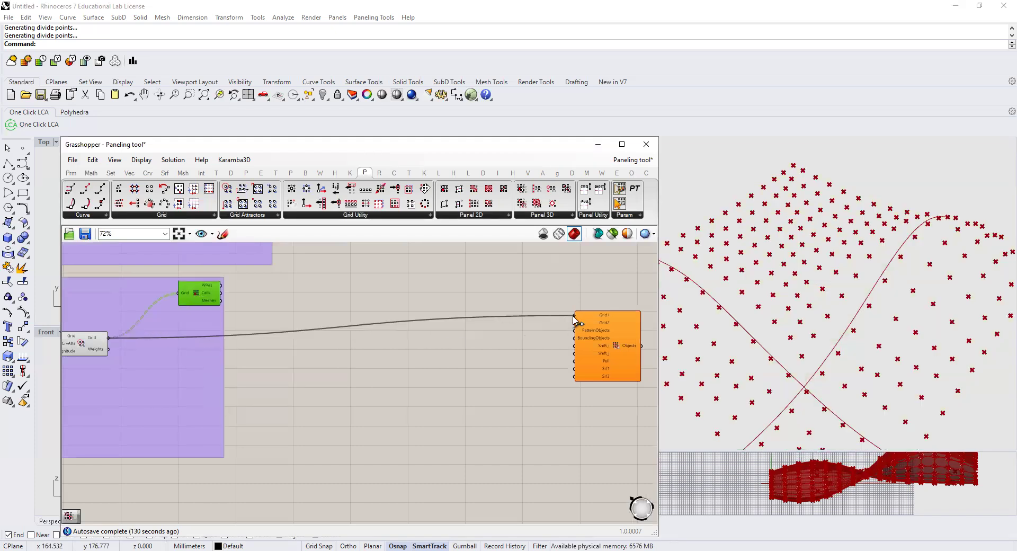
right_click_drag(489, 373, 465, 375)
left_click(483, 361)
scroll(535, 375, "up", 5)
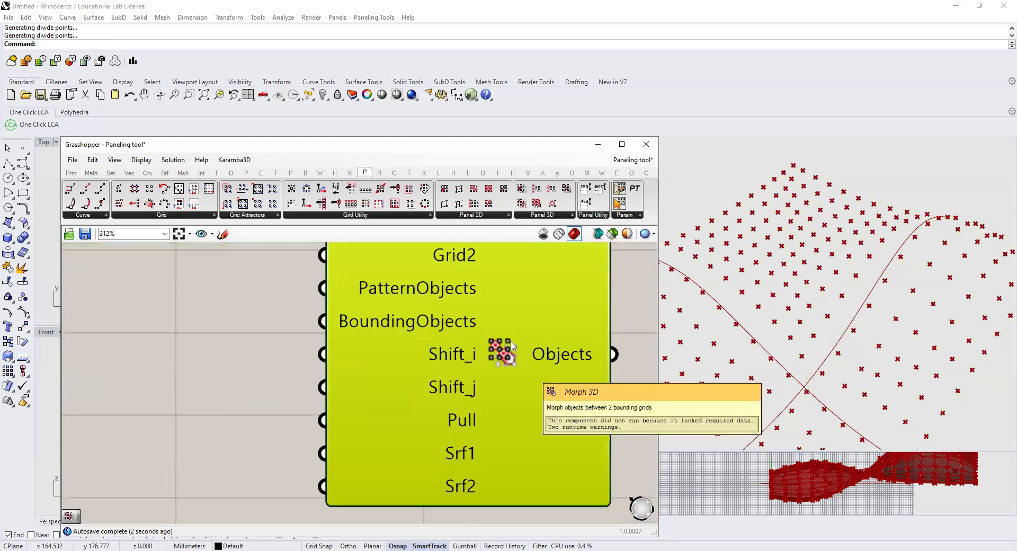
right_click_drag(512, 345, 504, 396)
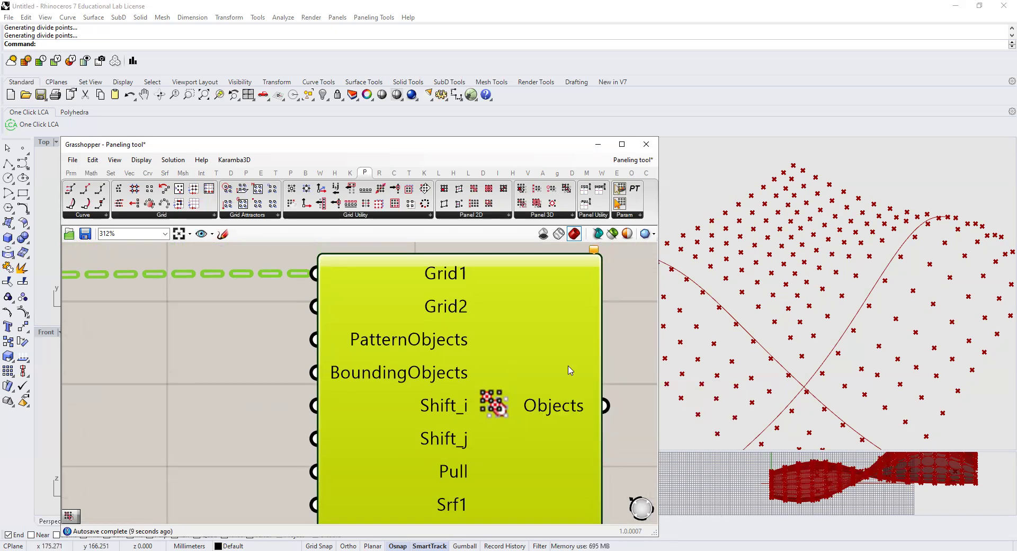
scroll(512, 371, "down", 7)
Add a Move component before Morph 3D and connect the attracted grid to its Geometry input.
right_click_drag(272, 390, 415, 400)
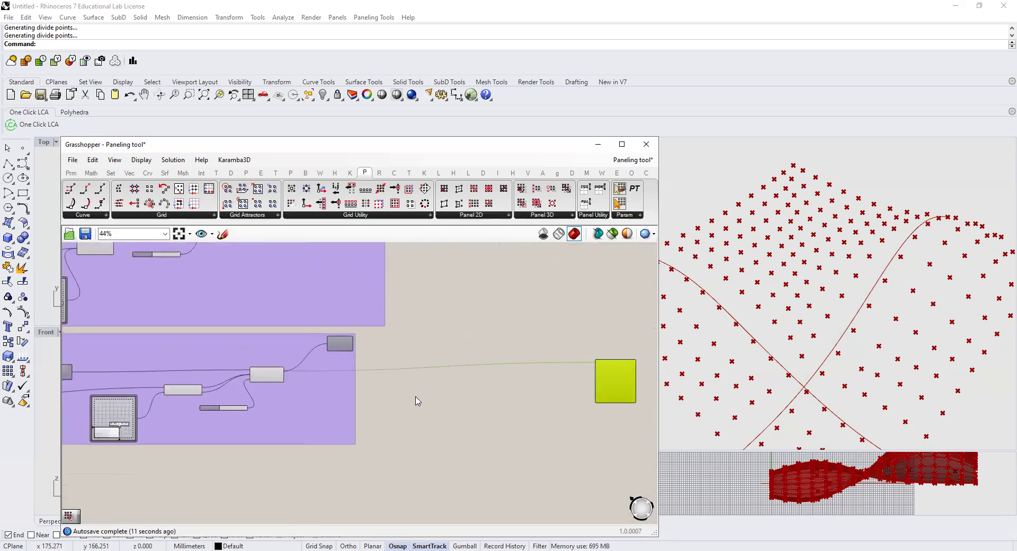
scroll(468, 393, "up", 3)
double_click(469, 393)
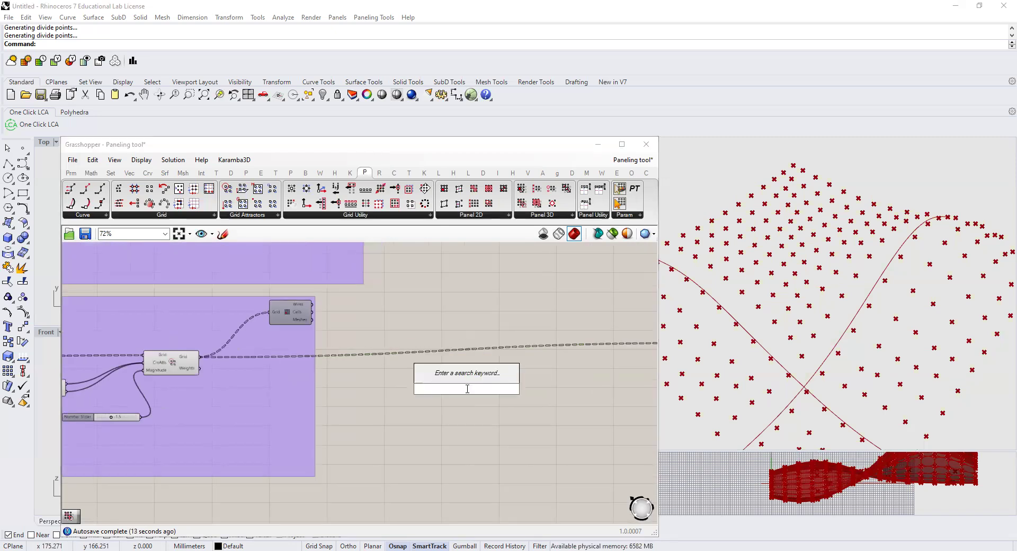
type("move")
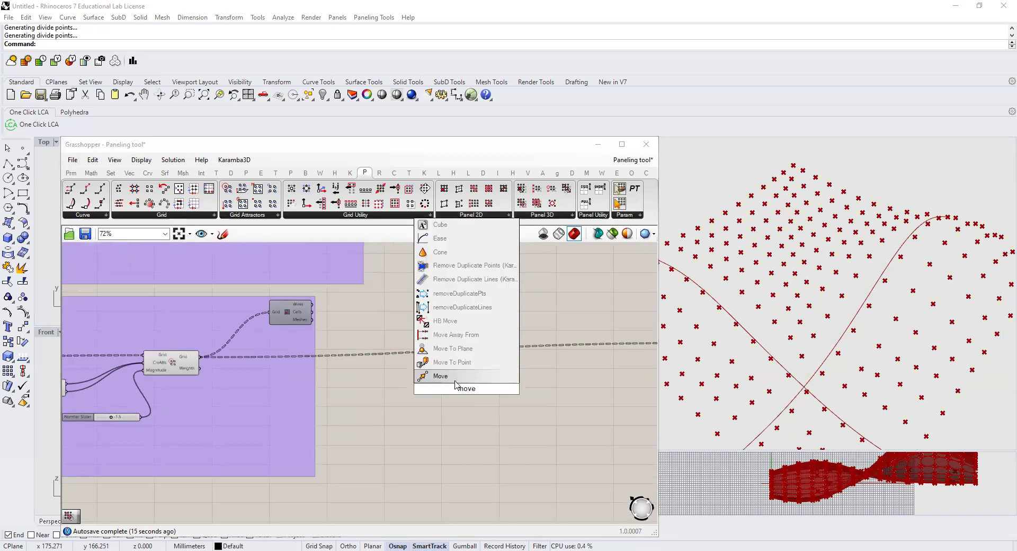
key("Return")
left_click_drag(166, 361, 597, 329)
right_click_drag(597, 329, 519, 361)
mouse_move(519, 361)
left_mouse_down()
mouse_move(567, 363)
mouse_move(505, 366)
left_mouse_up()
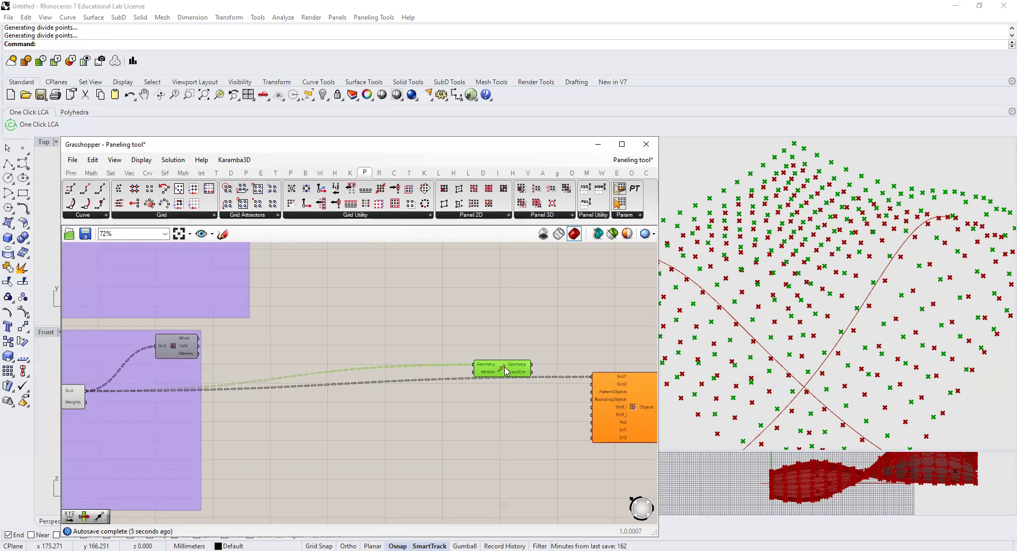
Add a Unit Vector component, connect its output to Move's Motion input, and reposition both components.
scroll(503, 371, "up", 5)
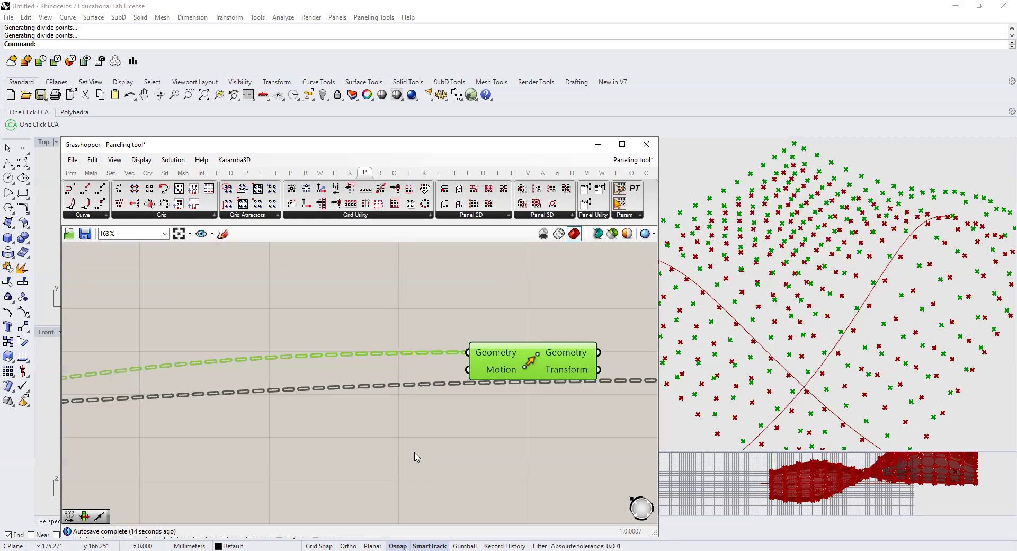
left_click(376, 465)
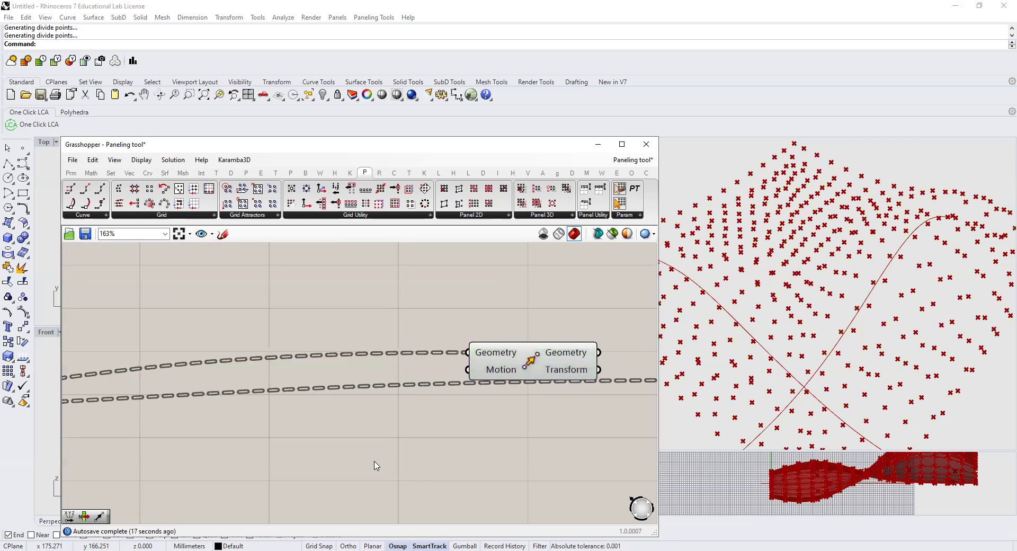
double_click(376, 465)
type("unit")
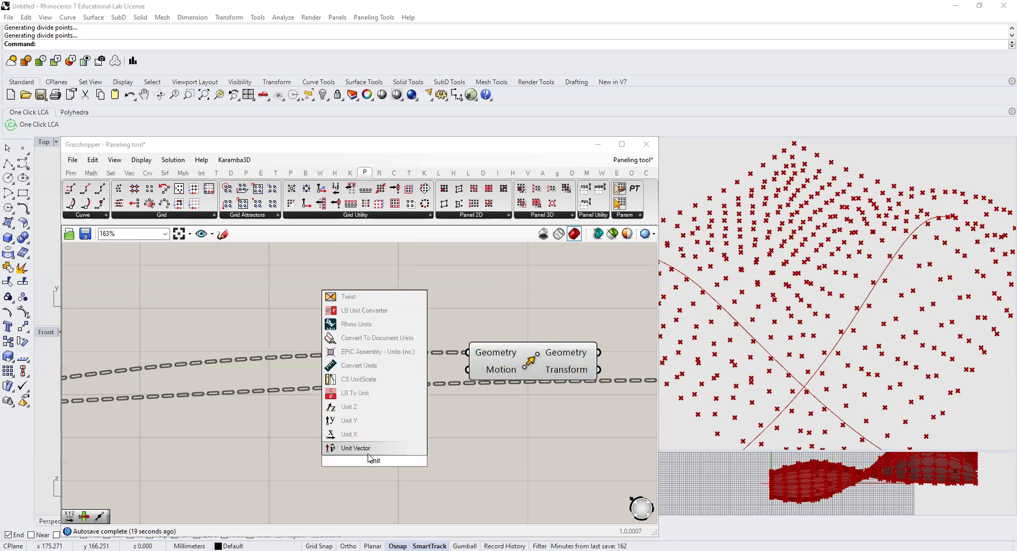
left_click(417, 451)
left_click_drag(426, 461, 467, 369)
left_click_drag(581, 349, 595, 339)
mouse_move(605, 332)
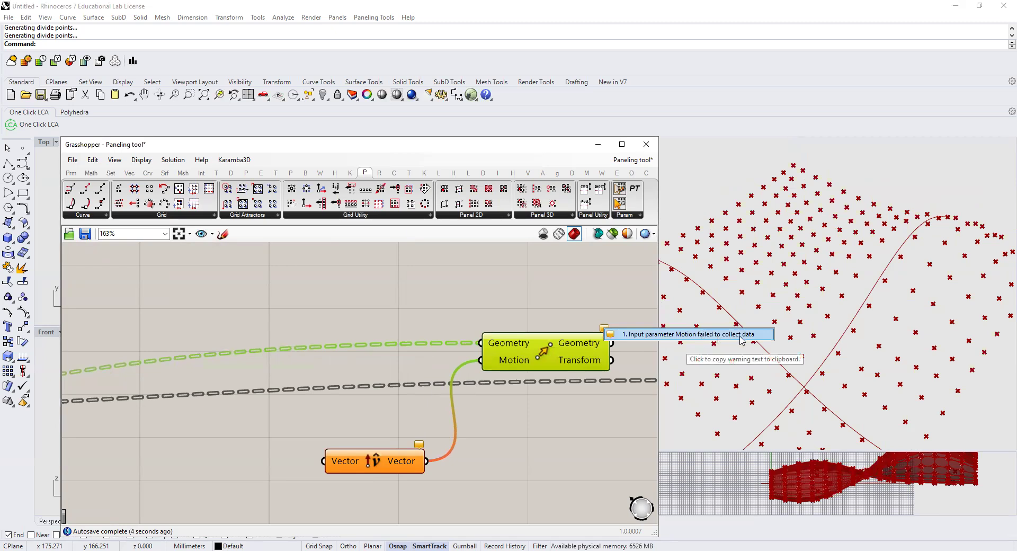
right_click_drag(357, 429, 456, 432)
left_click_drag(479, 455, 334, 459)
right_click_drag(268, 480, 413, 476)
Add a number slider ranging from 1 to 10 and connect it to the Unit Vector component's input.
left_click(272, 445)
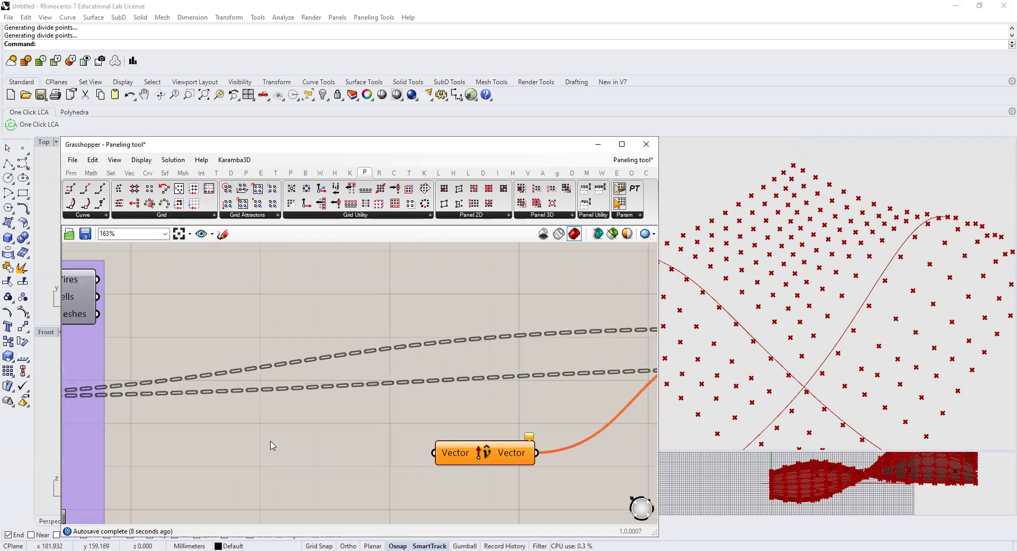
double_click(270, 454)
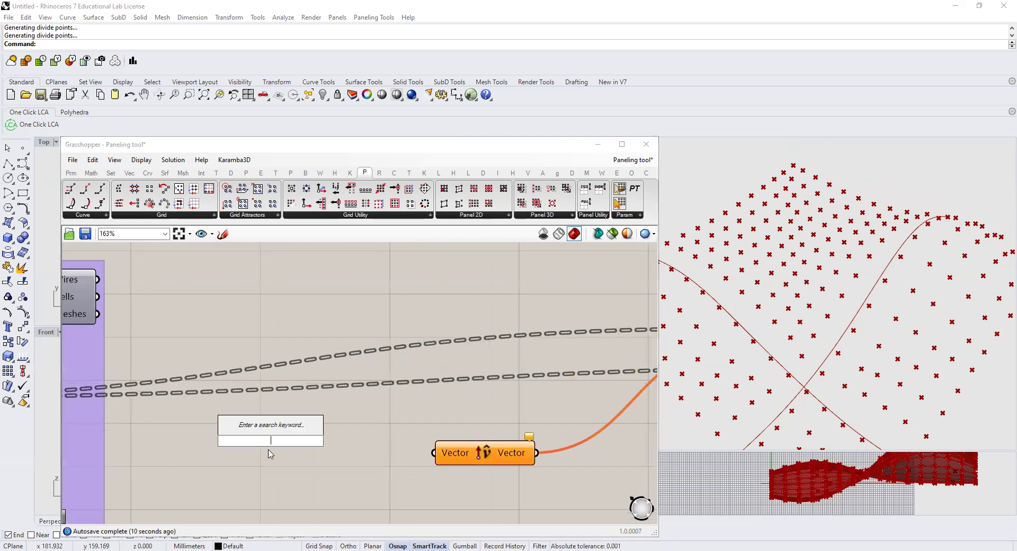
type("0")
key("BackSpace")
type("1<10")
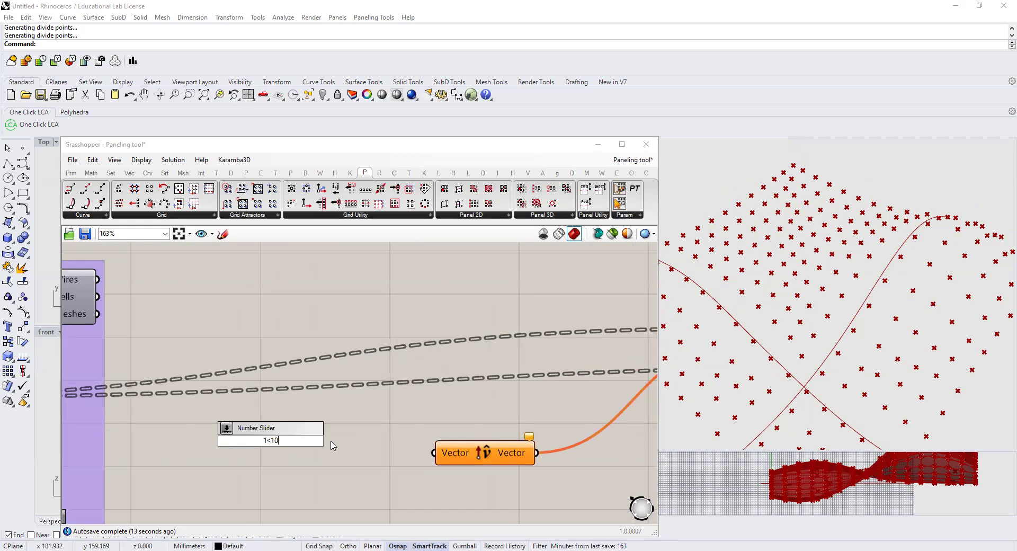
key("Return")
left_click_drag(360, 442, 433, 452)
left_click_drag(335, 441, 333, 460)
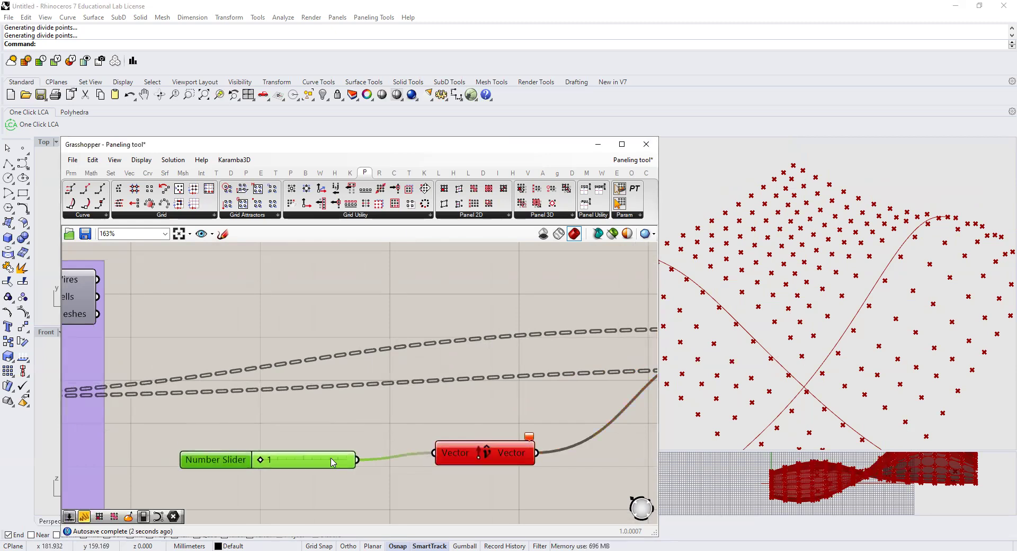
Disconnect the number slider from Unit Vector, reposition the component, and reconnect the slider to its Vector input.
right_click(453, 457)
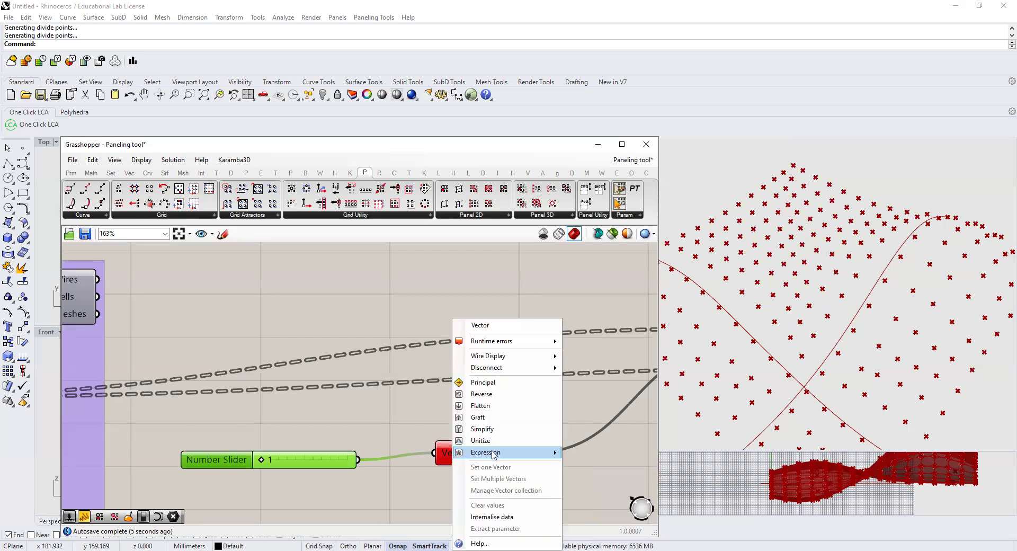
mouse_move(530, 367)
left_click(588, 380)
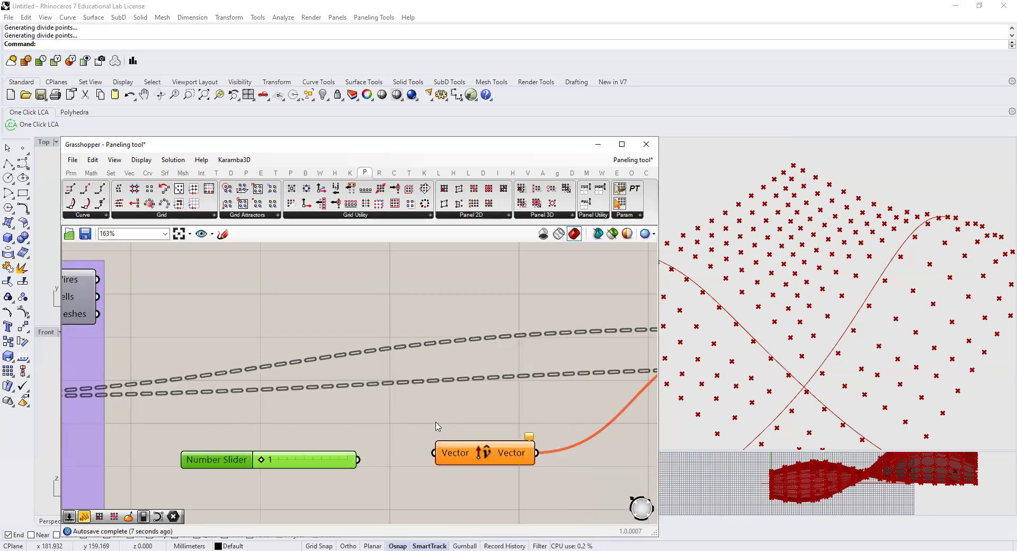
left_click_drag(493, 451, 554, 449)
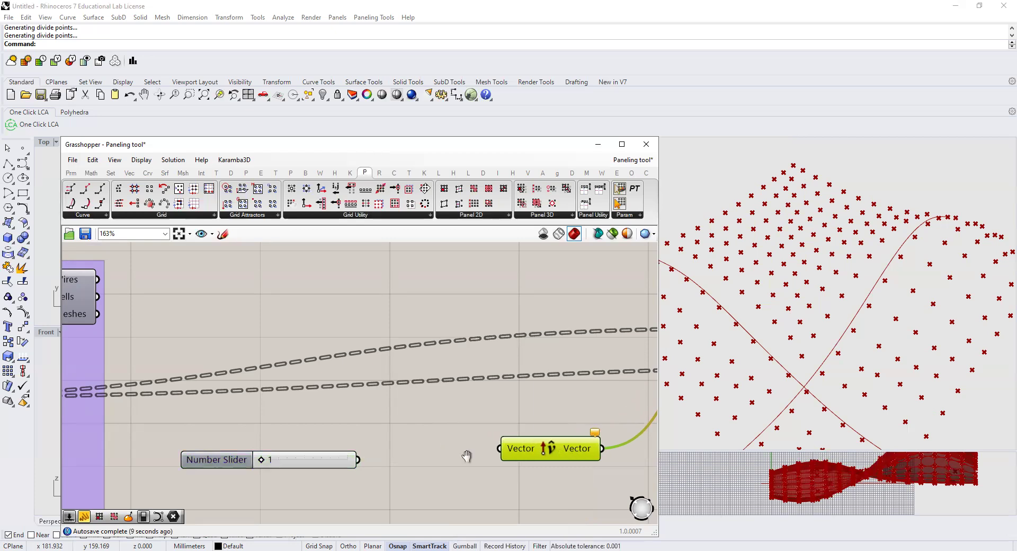
right_click_drag(556, 454, 453, 455)
left_click_drag(453, 455, 435, 455)
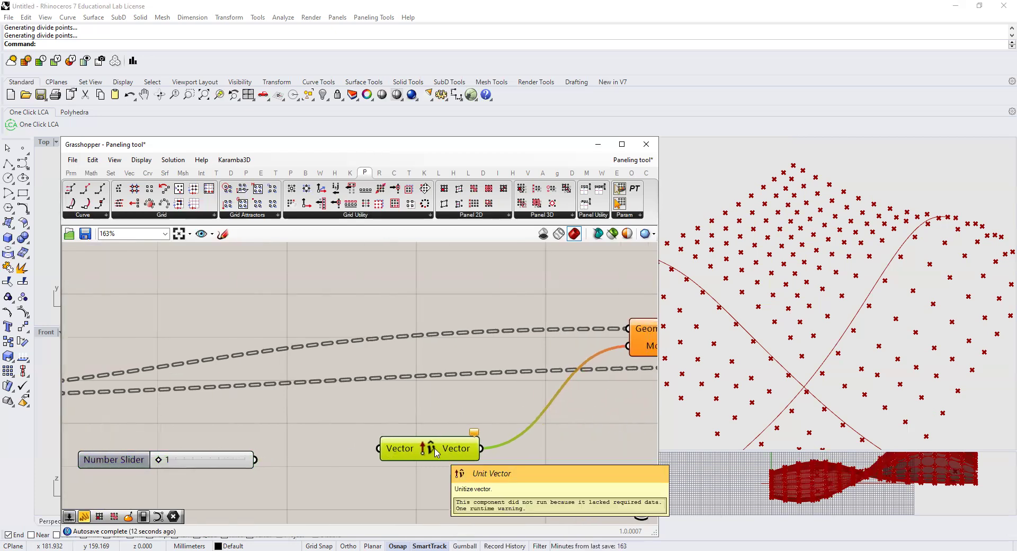
left_click_drag(255, 459, 378, 448)
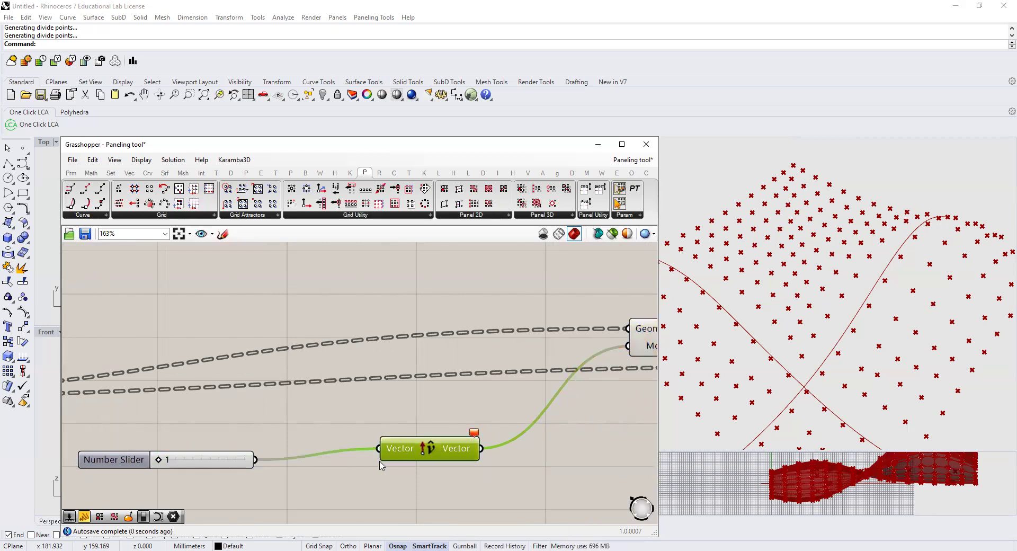
Disconnect the Unit Vector output from Move's Motion input.
scroll(517, 446, "right", 3)
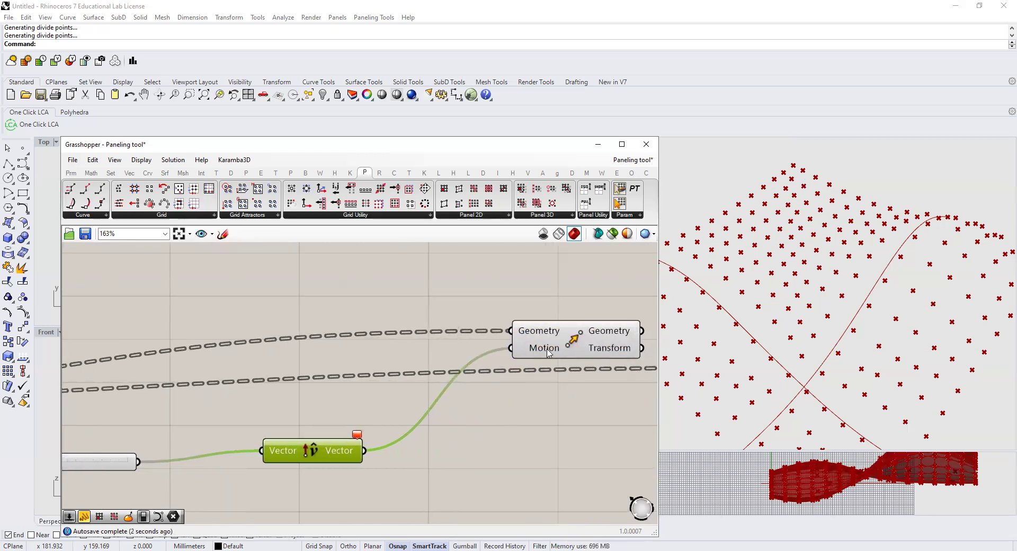
mouse_move(549, 353)
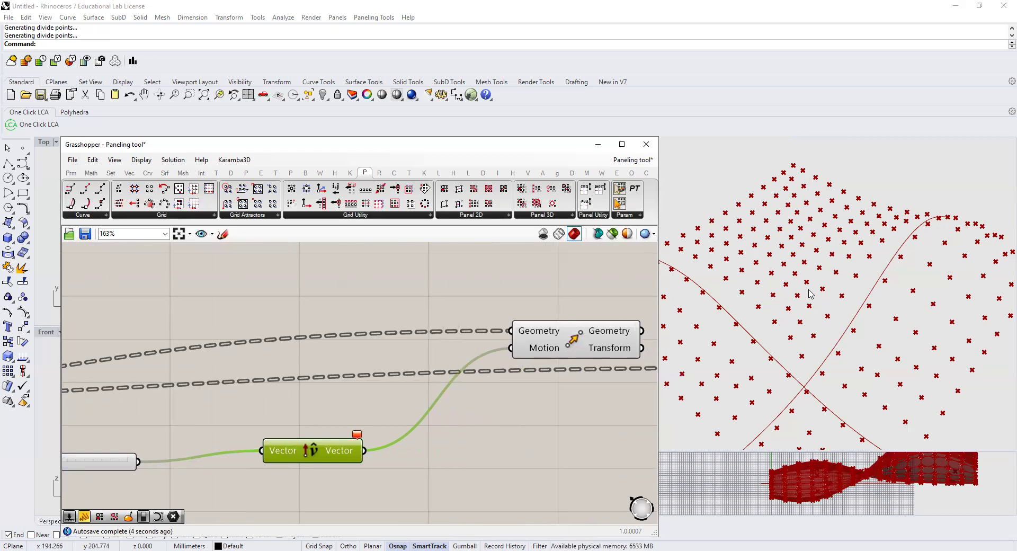
scroll(358, 432, "left", 3)
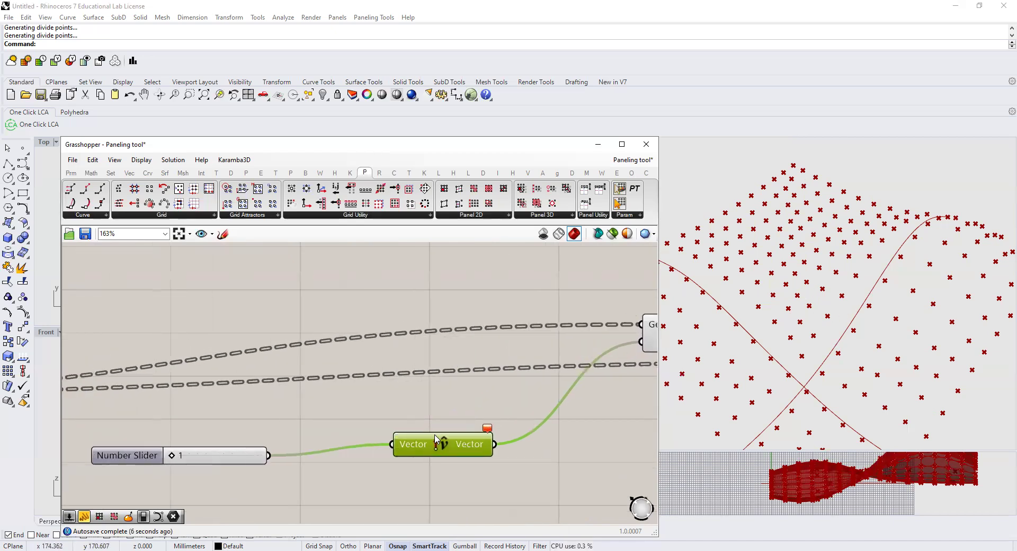
mouse_move(436, 438)
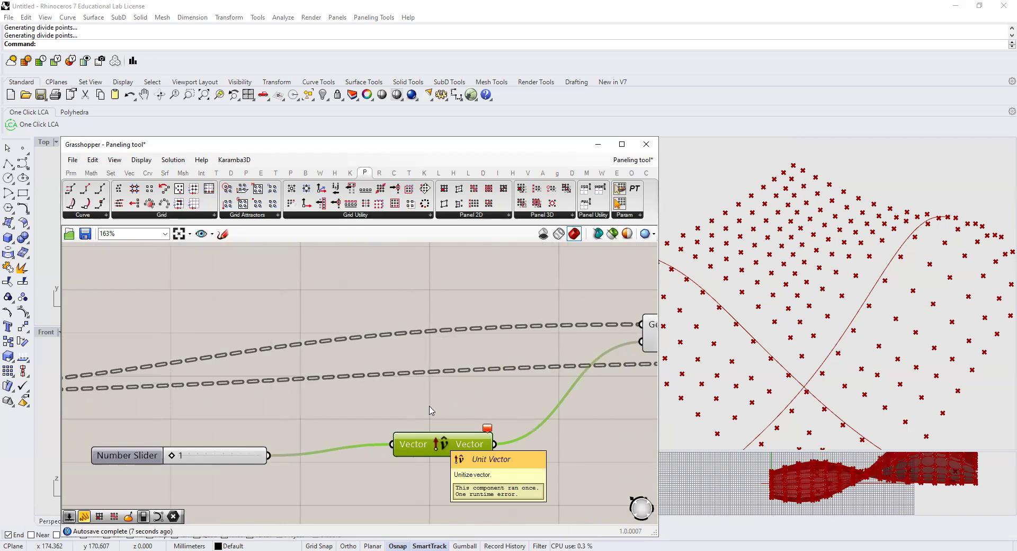
right_click_drag(775, 238, 685, 253)
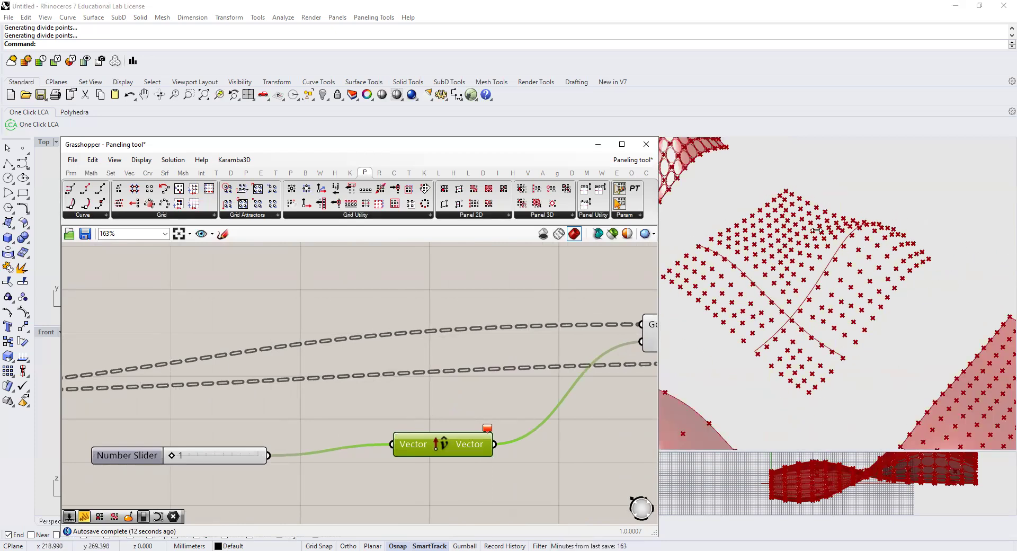
right_click_drag(652, 311, 541, 323)
right_click(556, 352)
mouse_move(614, 367)
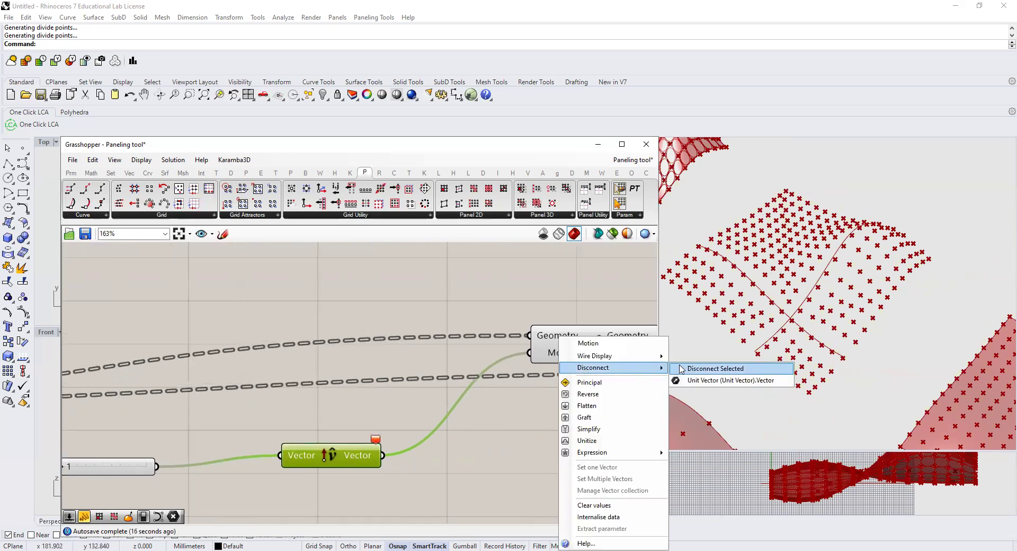
left_click(731, 381)
Add the PanelingTools Coordinates grid utility between the attracted grid and the Move component.
right_click_drag(477, 436, 570, 442)
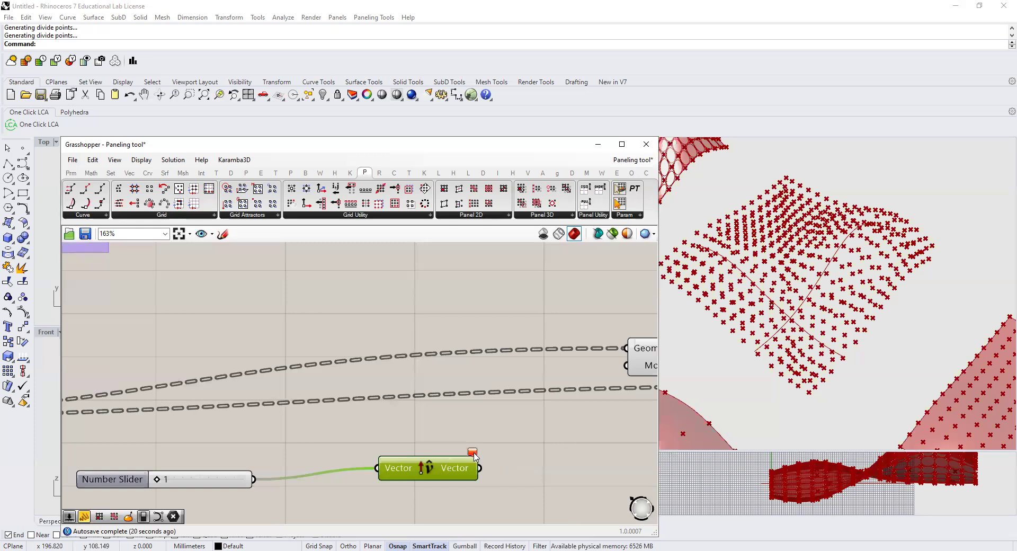
mouse_move(638, 371)
left_click(331, 217)
left_click(358, 215)
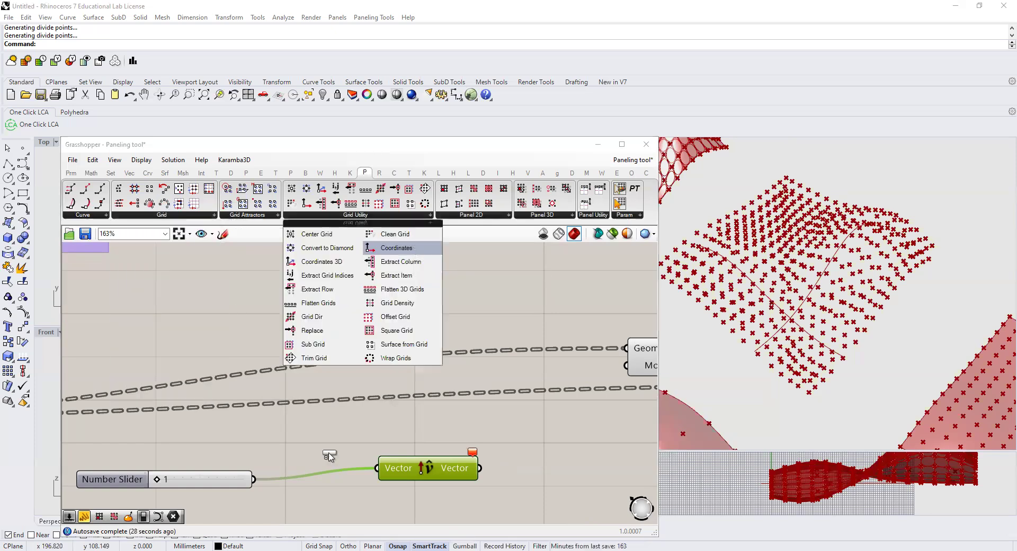
left_click_drag(397, 236, 321, 424)
right_click_drag(425, 422, 513, 371)
Arrange Coordinates clear of the slider and Unit Vector, and connect Curve Attraction's Grid output to its Grid input.
left_click_drag(510, 418, 522, 481)
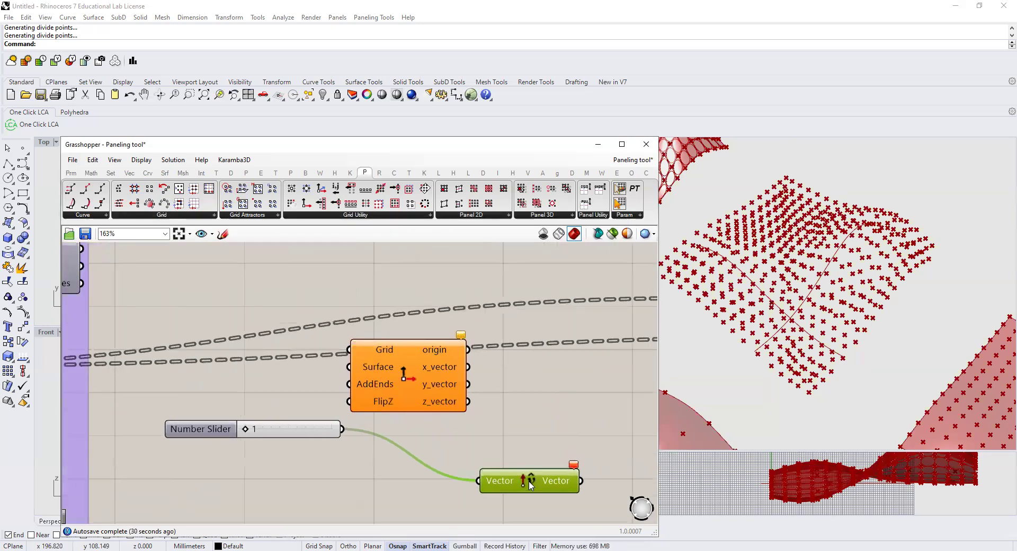
left_click_drag(278, 434, 370, 507)
scroll(378, 456, "down", 3)
right_click_drag(379, 456, 413, 468)
left_click_drag(448, 396, 463, 344)
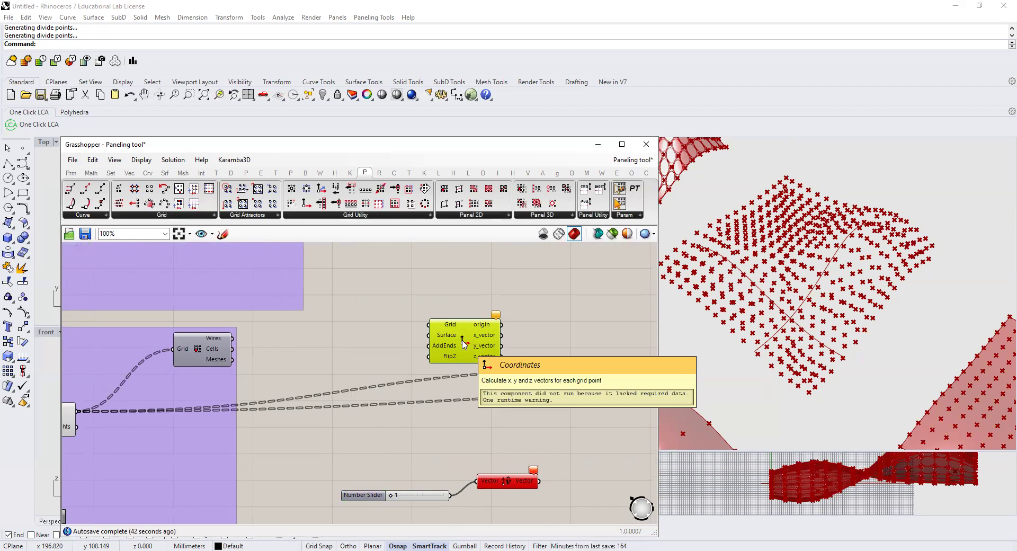
right_click_drag(174, 402, 260, 398)
left_click_drag(162, 407, 513, 320)
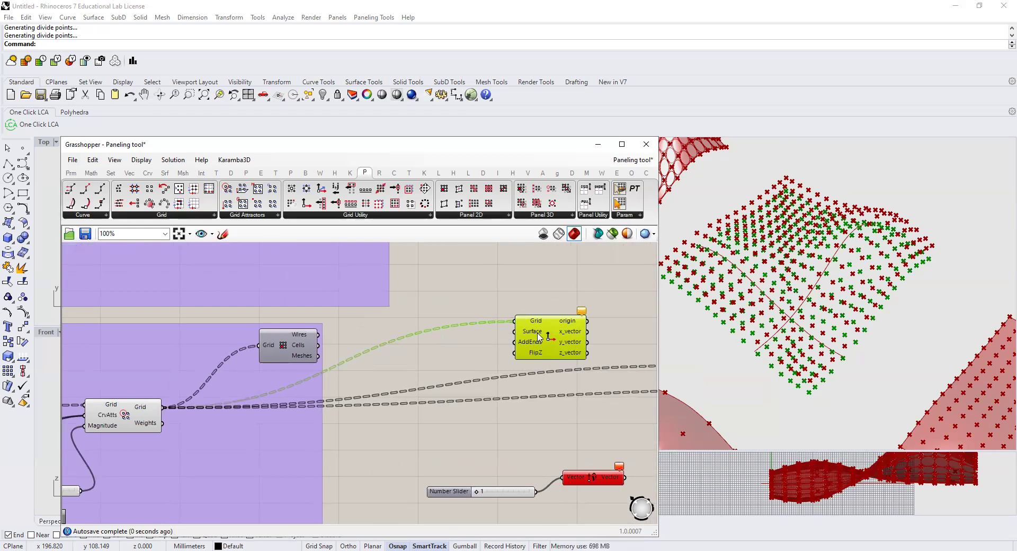
Connect the source surface that feeds the attracted grid to the Surface input of Coordinates.
scroll(487, 354, "down", 3)
right_click_drag(228, 332, 267, 345)
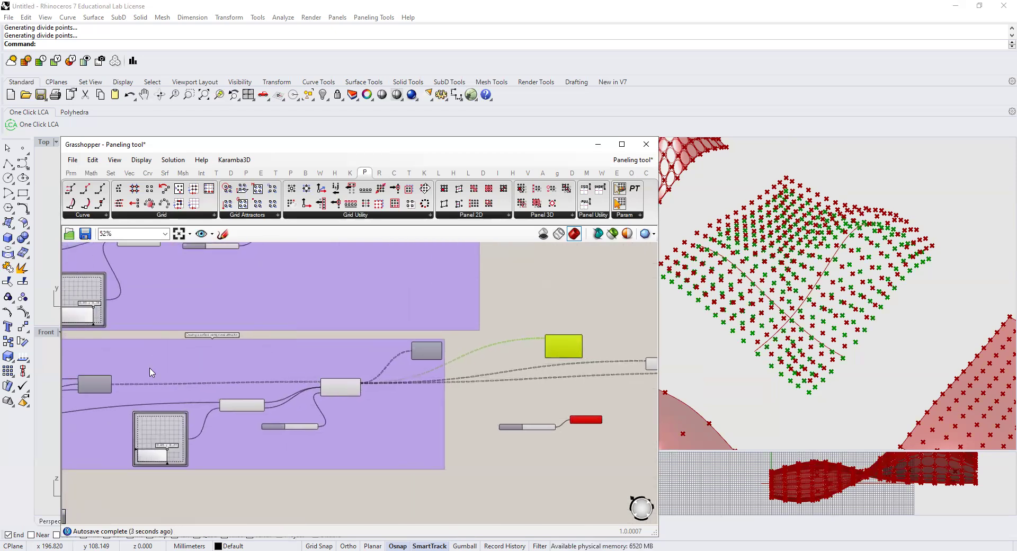
right_click_drag(152, 372, 109, 392)
scroll(109, 391, "down", 2)
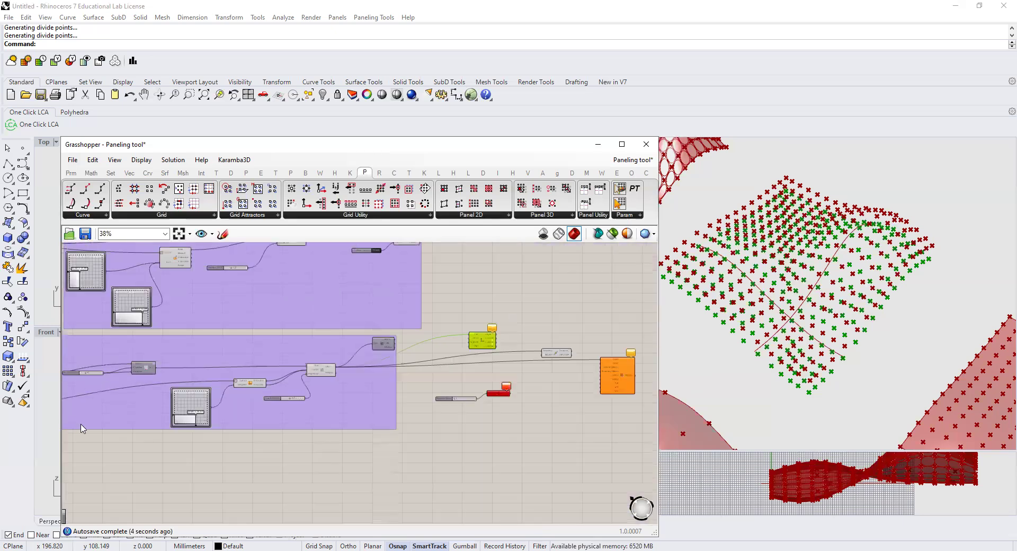
right_click_drag(82, 427, 241, 427)
scroll(85, 416, "up", 4)
left_click_drag(85, 416, 231, 401)
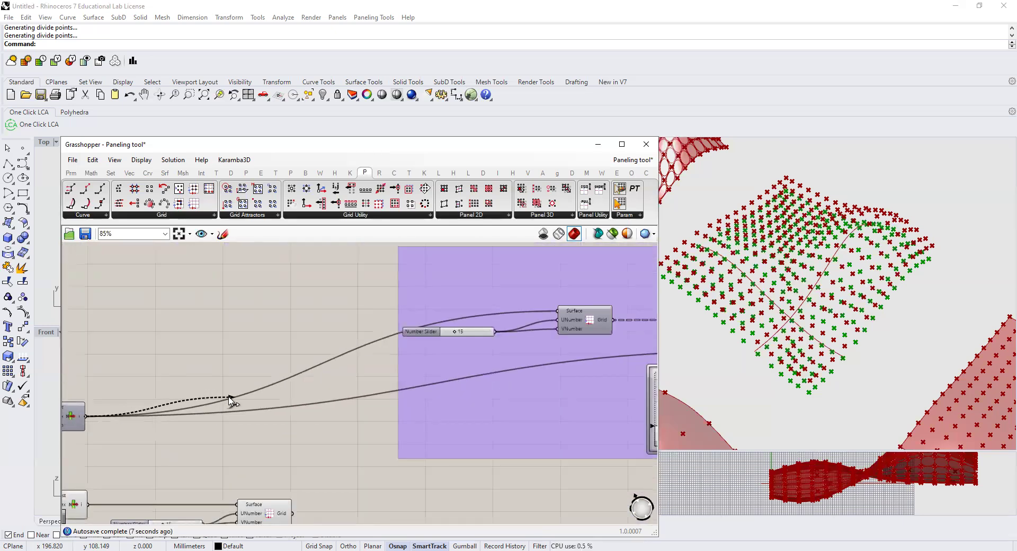
scroll(230, 401, "down", 2)
middle_click(229, 397)
left_click(203, 401)
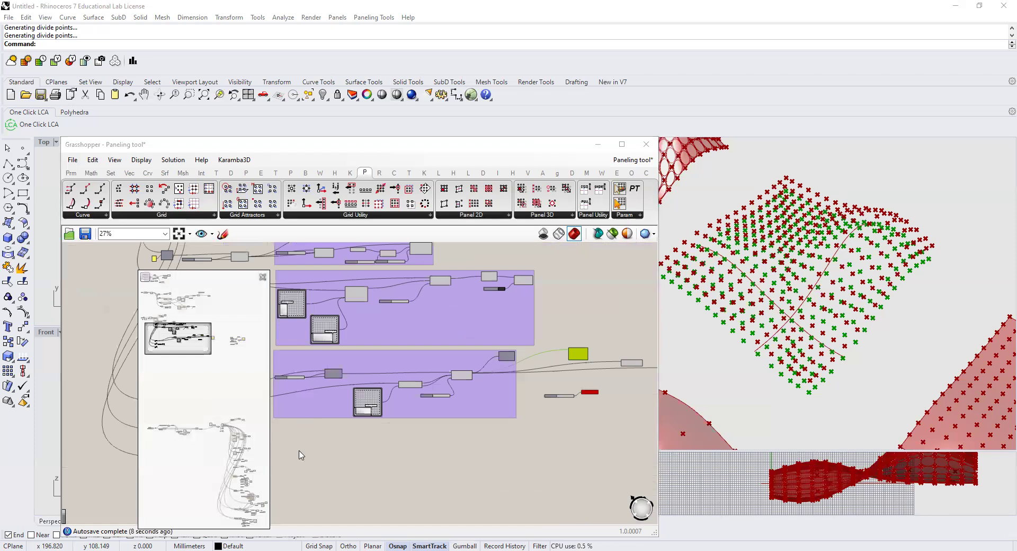
left_click(170, 412)
left_click_drag(179, 409, 615, 340)
Reposition Coordinates below the grid wires and connect its z_vector output to Move's Motion input.
scroll(227, 404, "down", 2)
scroll(210, 393, "down", 3)
scroll(624, 336, "up", 4)
scroll(450, 387, "up", 4)
left_click_drag(443, 390, 477, 394)
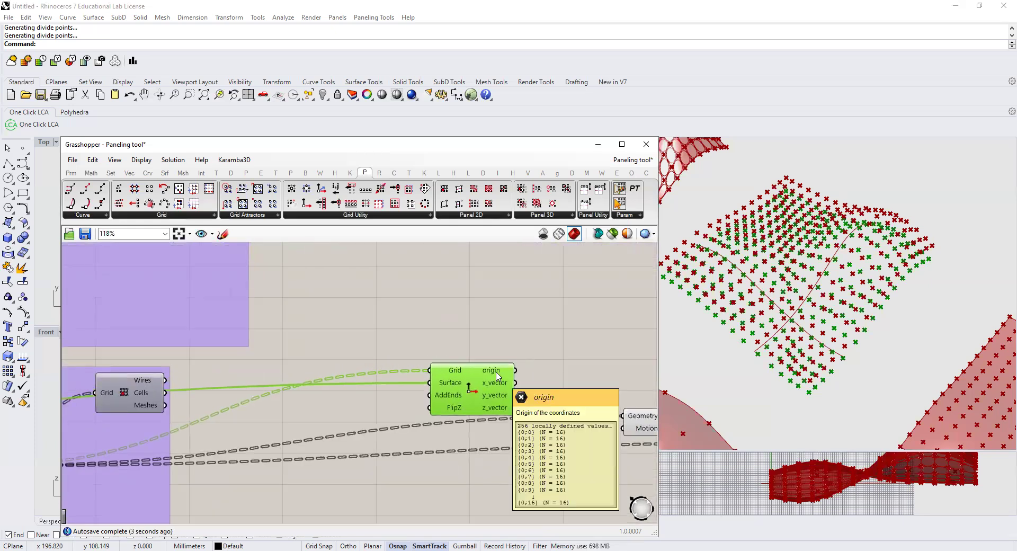
right_click_drag(498, 376, 423, 361)
left_click_drag(418, 397, 418, 509)
right_click_drag(466, 485, 448, 418)
mouse_move(424, 439)
left_mouse_down()
mouse_move(479, 408)
mouse_move(528, 354)
mouse_move(483, 401)
mouse_move(424, 437)
left_mouse_up()
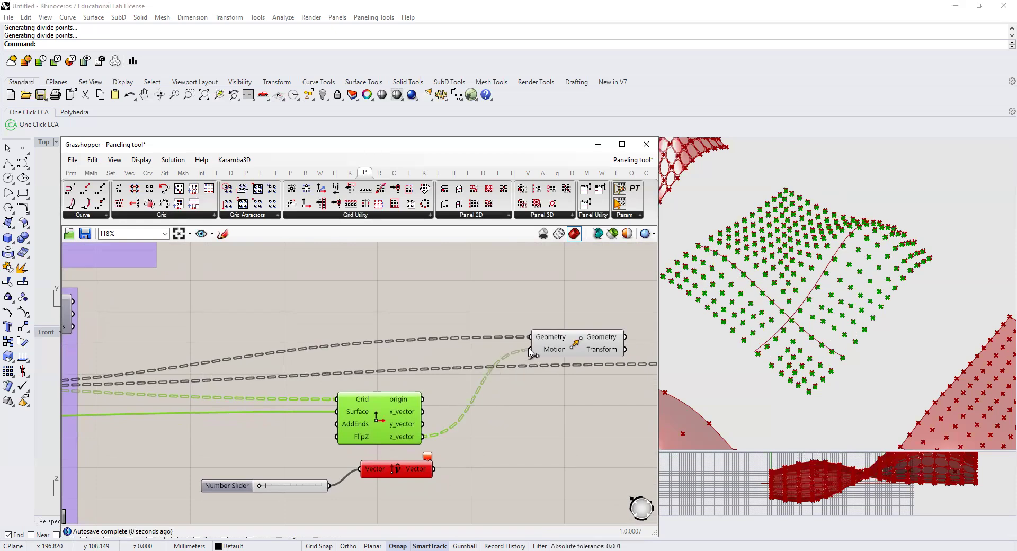
Delete the unused Unit Vector component and its number slider.
right_click_drag(289, 433, 371, 421)
mouse_move(462, 453)
left_mouse_down()
mouse_move(417, 470)
mouse_move(461, 470)
left_mouse_up()
scroll(291, 425, "down", 2)
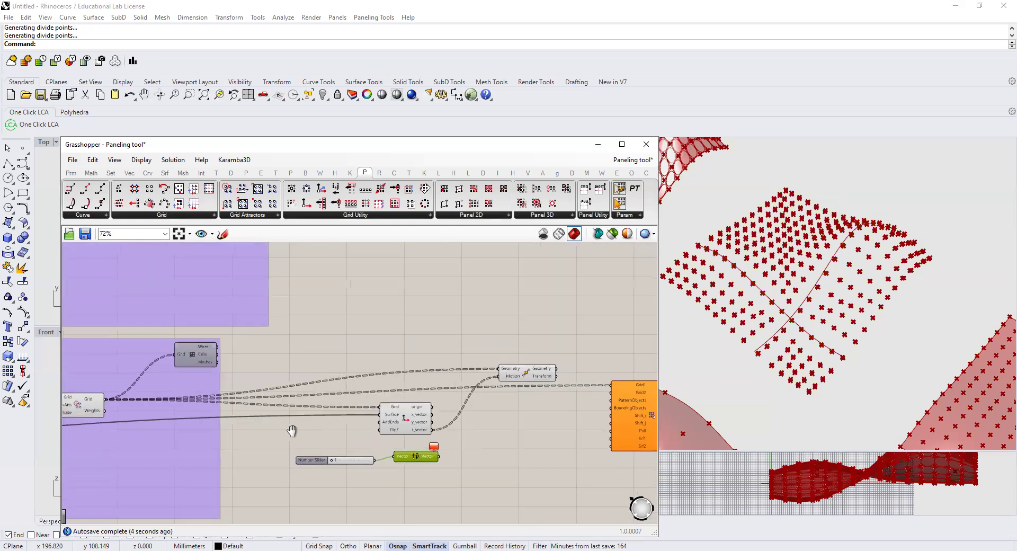
right_click_drag(535, 378, 373, 378)
left_click(374, 380)
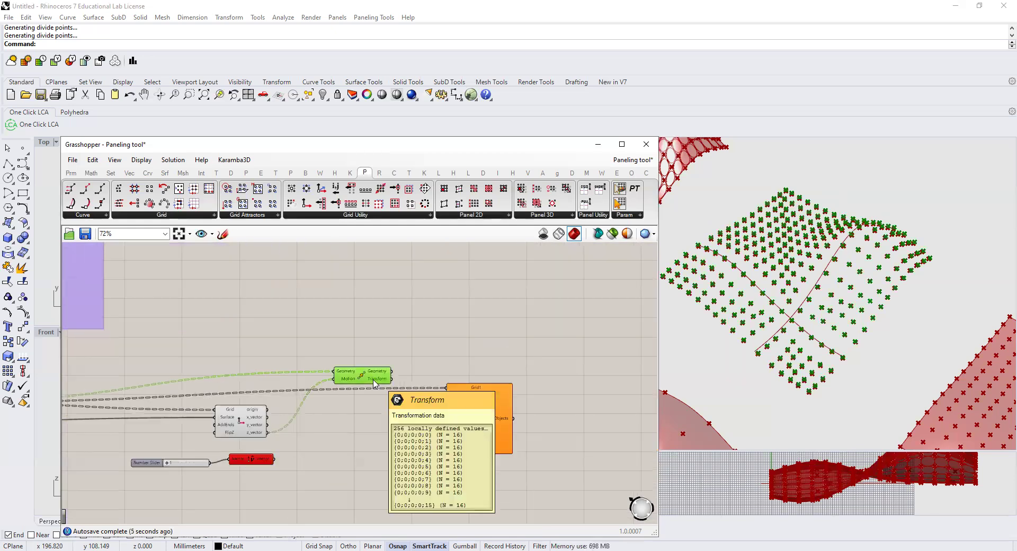
scroll(374, 379, "up", 2)
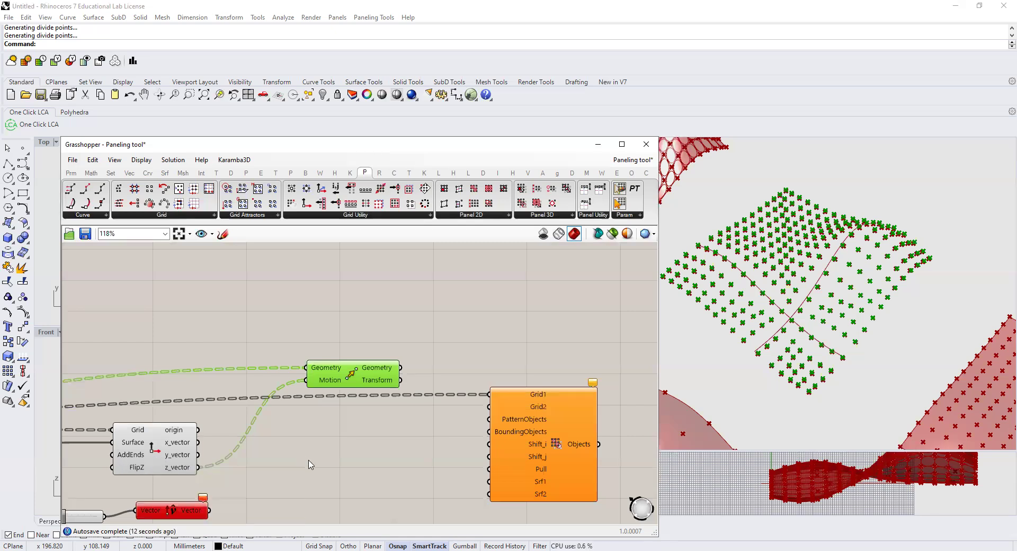
scroll(318, 457, "down", 1)
right_click_drag(285, 465, 364, 408)
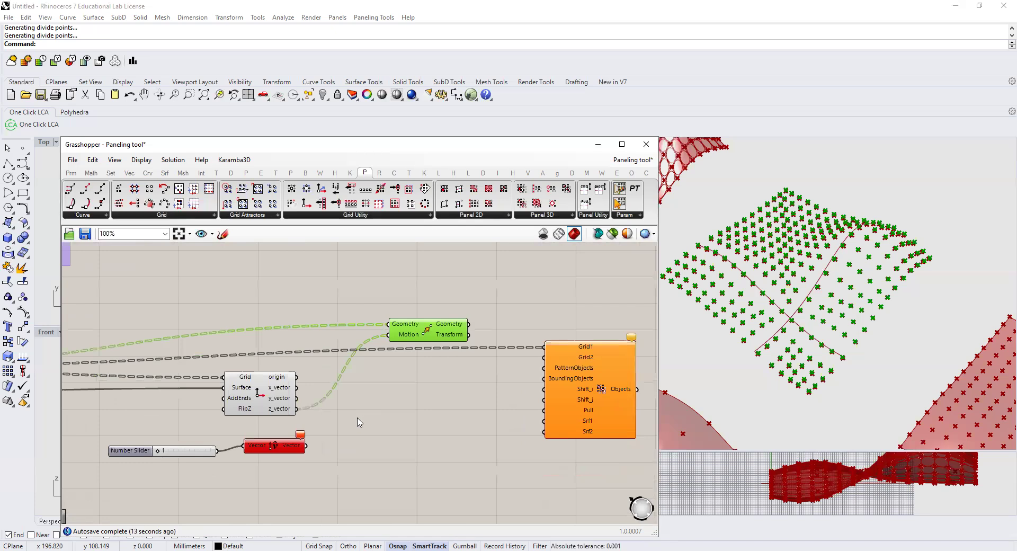
left_click_drag(320, 457, 95, 434)
key("Delete")
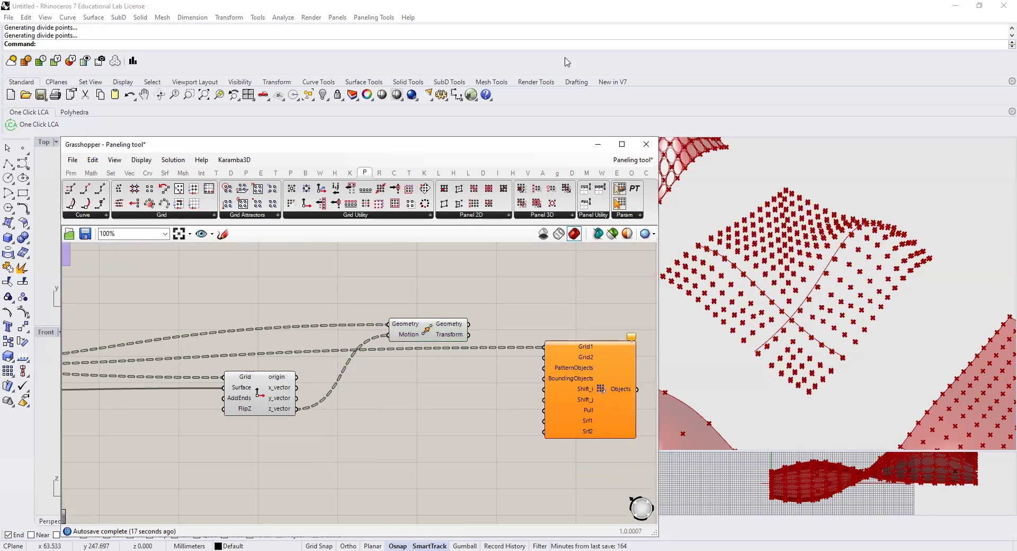
Move the Move and Coordinates components farther apart to make room between them.
left_click(889, 54)
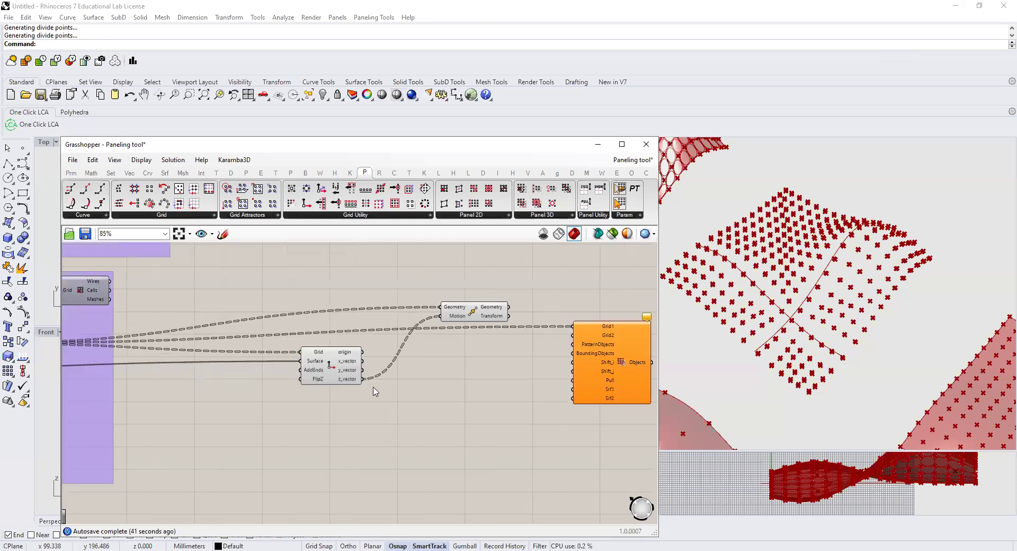
left_click_drag(476, 312, 482, 296)
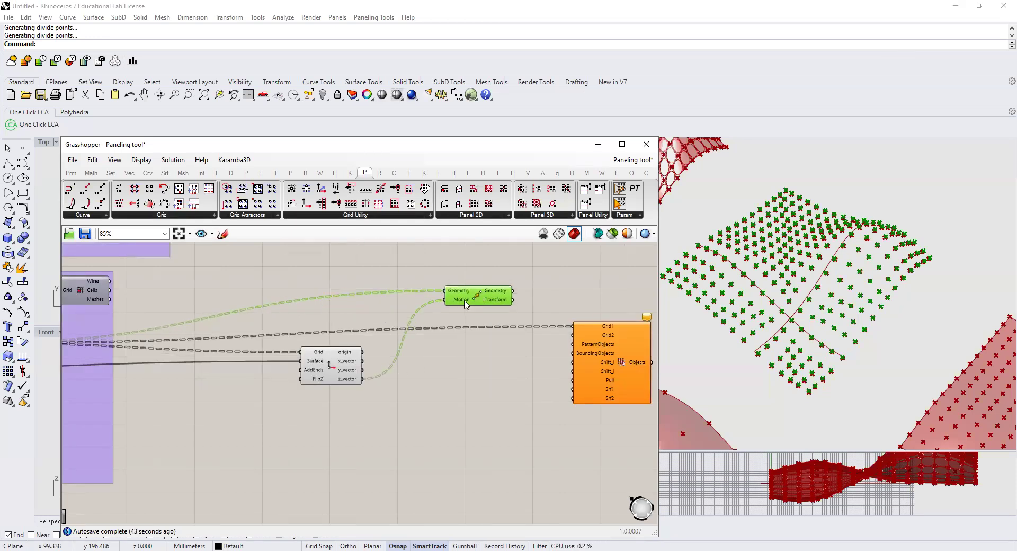
mouse_move(462, 303)
left_click_drag(331, 378, 290, 372)
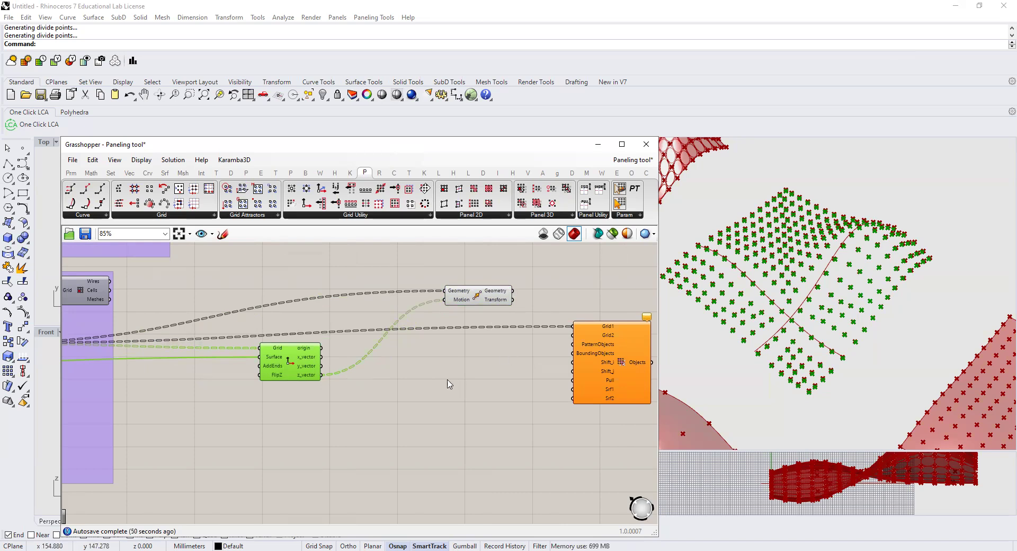
Add an Amplitude component and connect Coordinates' z_vector output to its Vector input.
double_click(376, 405)
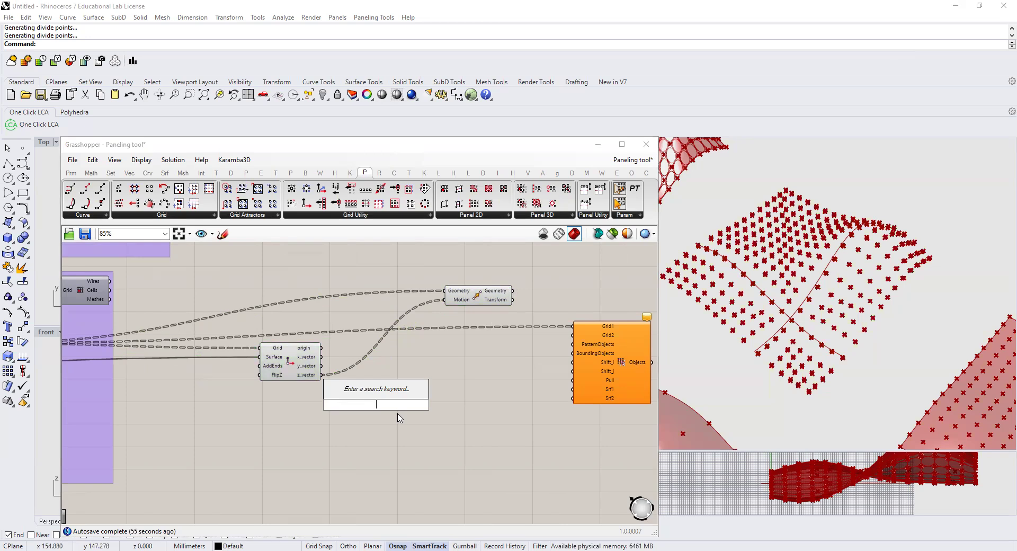
type("am")
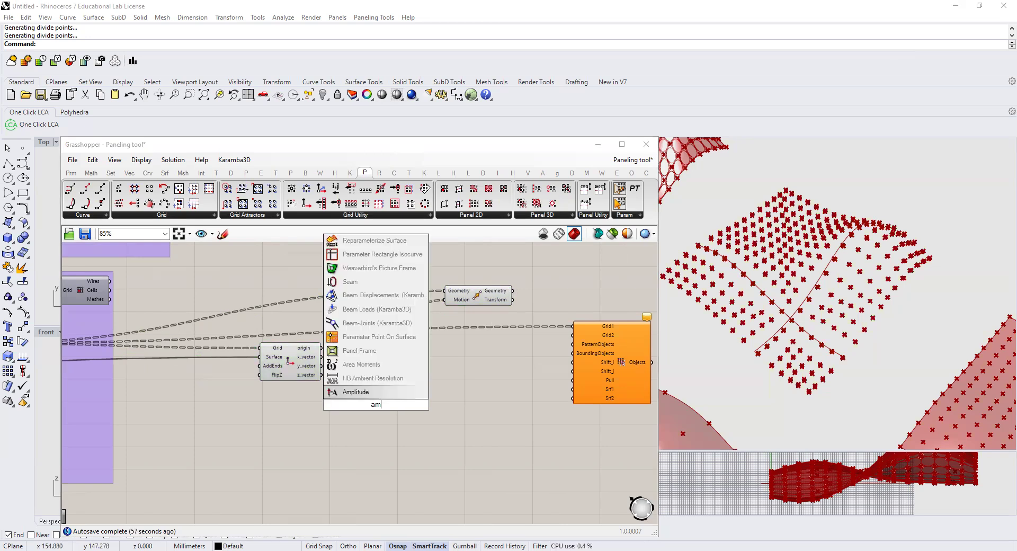
left_click(360, 393)
left_click_drag(322, 375, 367, 401)
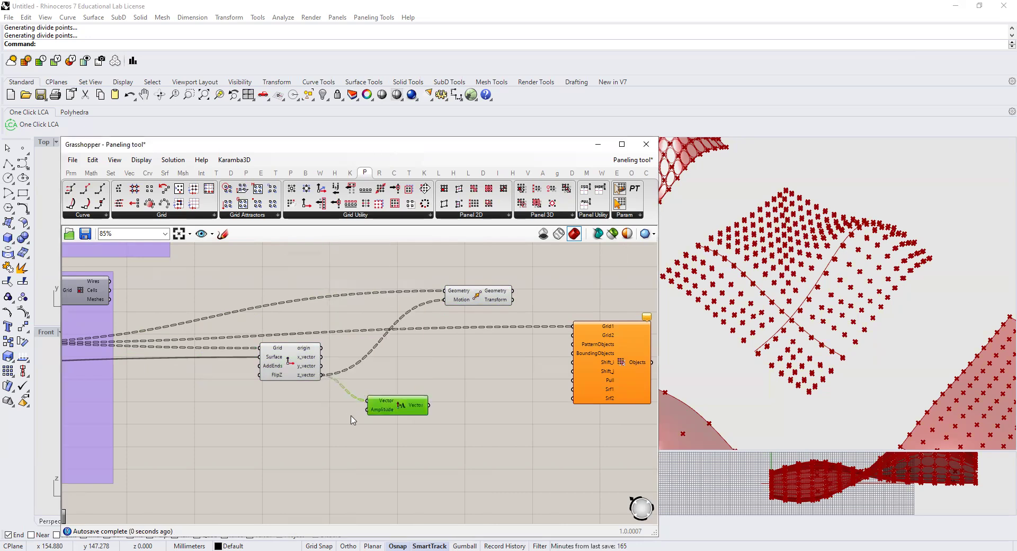
Add a number slider ranging from 1 to 5, set to 3, for Amplitude's input and connect Amplitude's Vector output to Move's Motion.
left_click(298, 423)
double_click(297, 422)
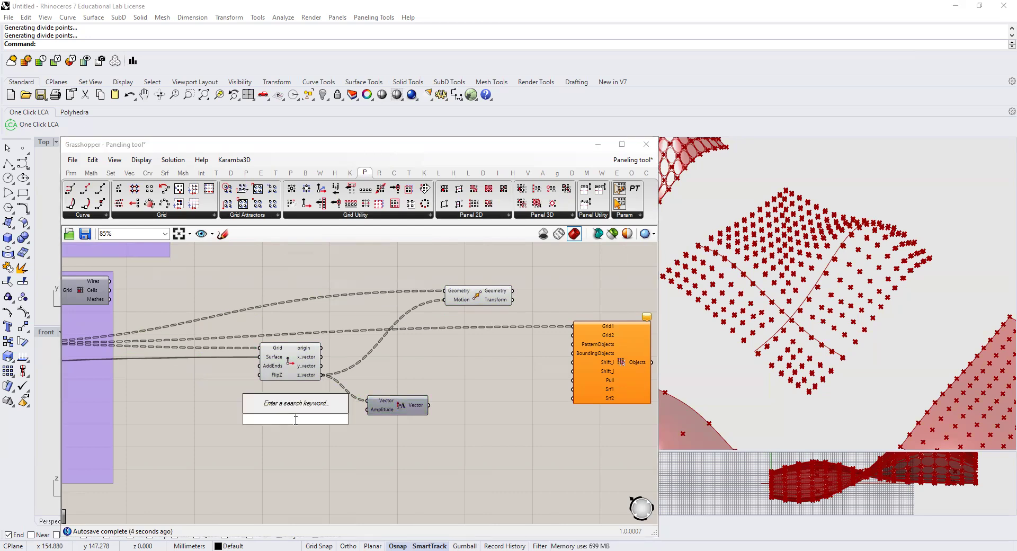
type("1<")
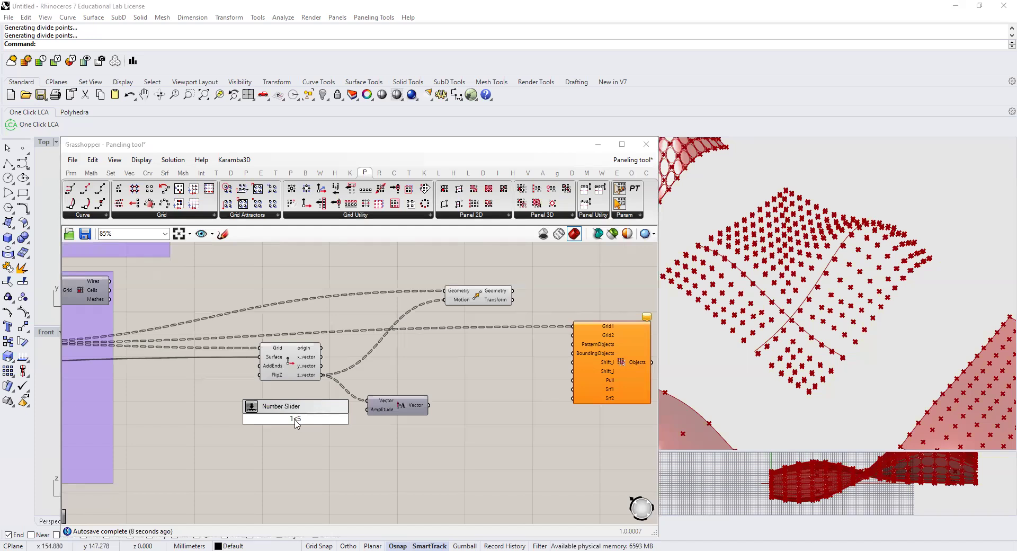
type("5")
key("Return")
left_click_drag(343, 419, 443, 300)
left_click_drag(289, 419, 318, 421)
mouse_move(413, 411)
left_mouse_down()
mouse_move(391, 407)
mouse_move(400, 396)
left_mouse_up()
right_click_drag(404, 426, 234, 445)
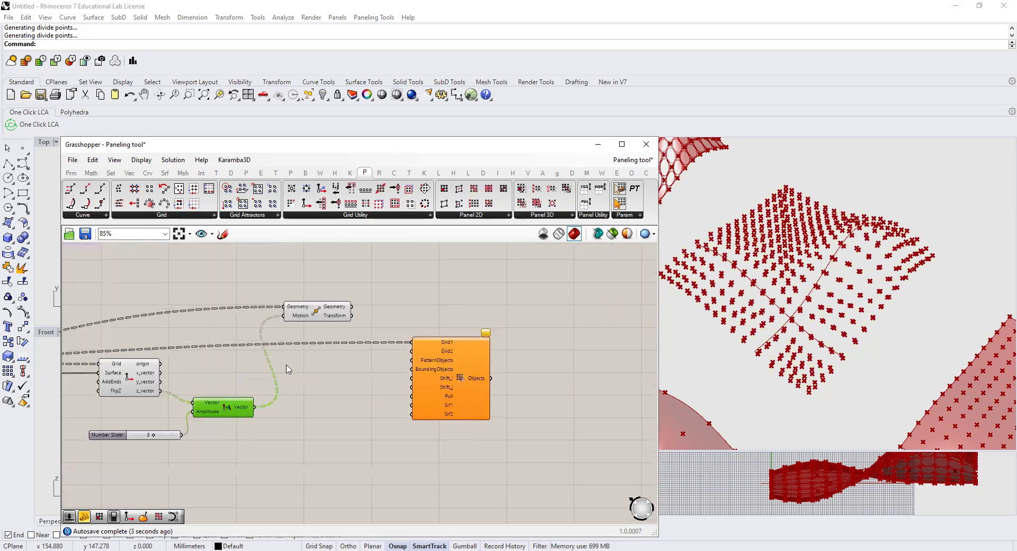
Connect Move's Geometry output to the Grid2 input of the 3D panel component.
left_click(309, 316)
scroll(344, 316, "up", 3)
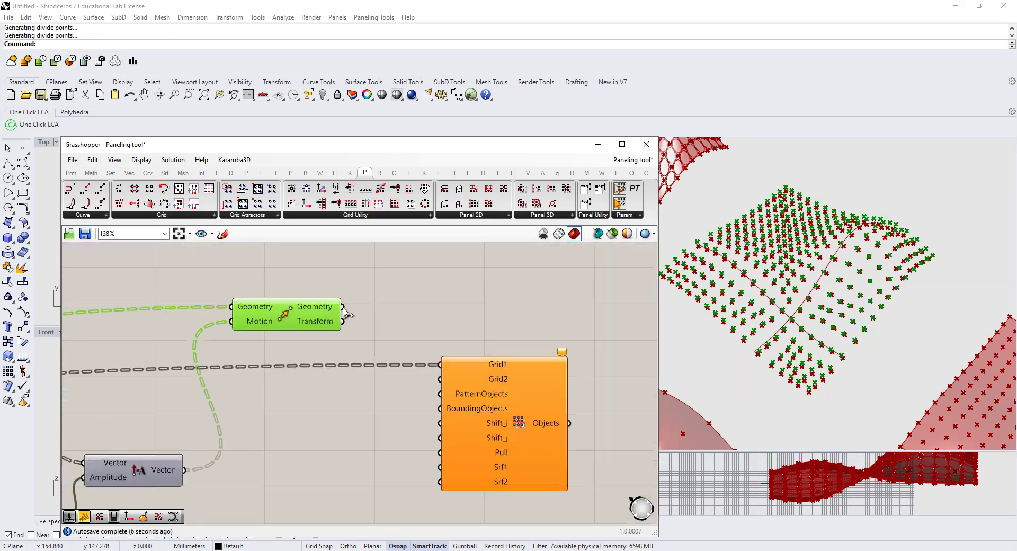
left_click_drag(342, 307, 440, 394)
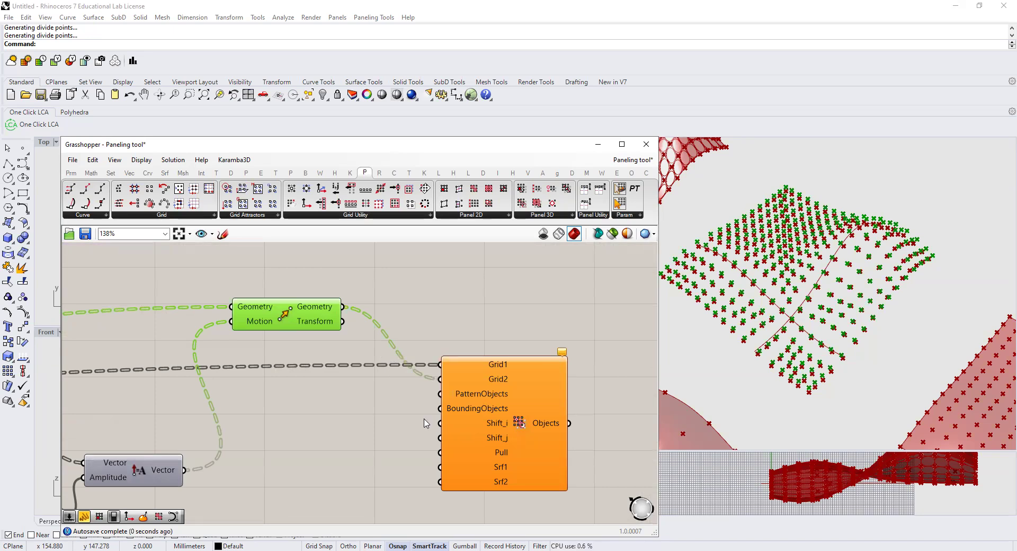
right_click_drag(381, 419, 489, 414)
scroll(488, 413, "down", 3)
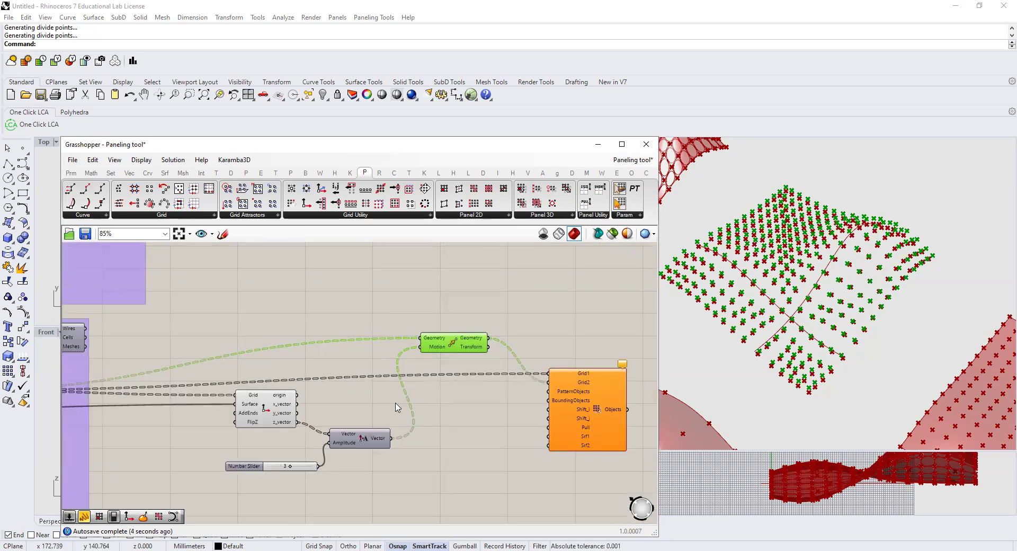
Group the Coordinates, Amplitude, slider and Move components and reposition the group above the Grid1 wire.
left_click_drag(194, 286, 509, 532)
right_click(435, 446)
left_click(460, 467)
left_click_drag(367, 428, 368, 408)
left_click(517, 283)
left_click_drag(454, 324, 449, 395)
left_click_drag(447, 450, 456, 372)
scroll(540, 409, "up", 2)
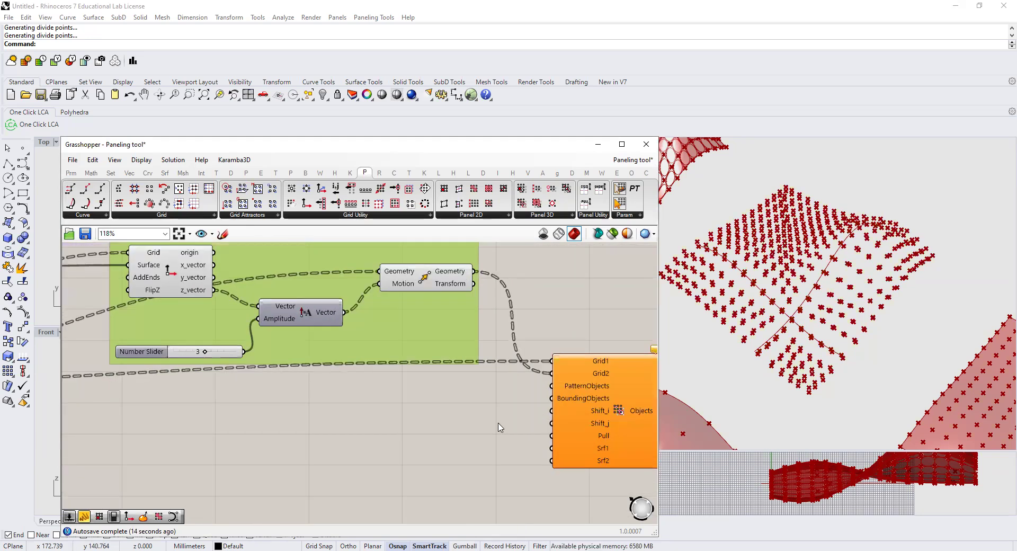
Add a Cylinder component below the grid offset group as the pattern object source.
mouse_move(588, 391)
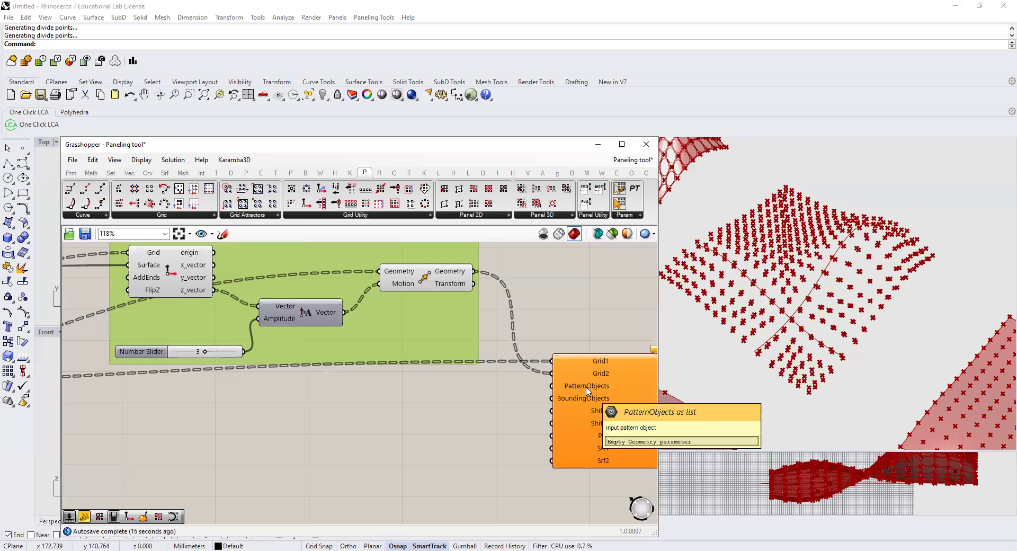
double_click(352, 473)
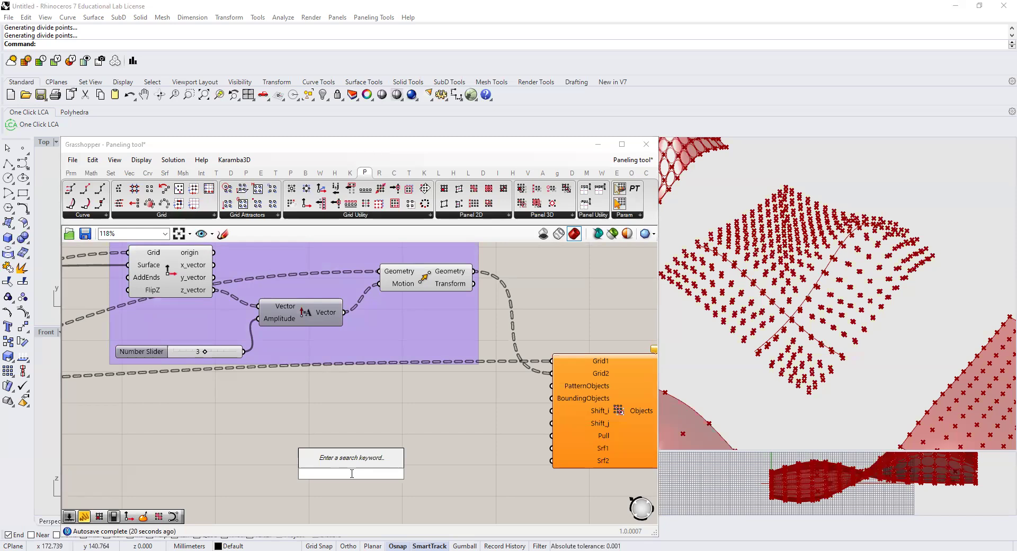
type("cy")
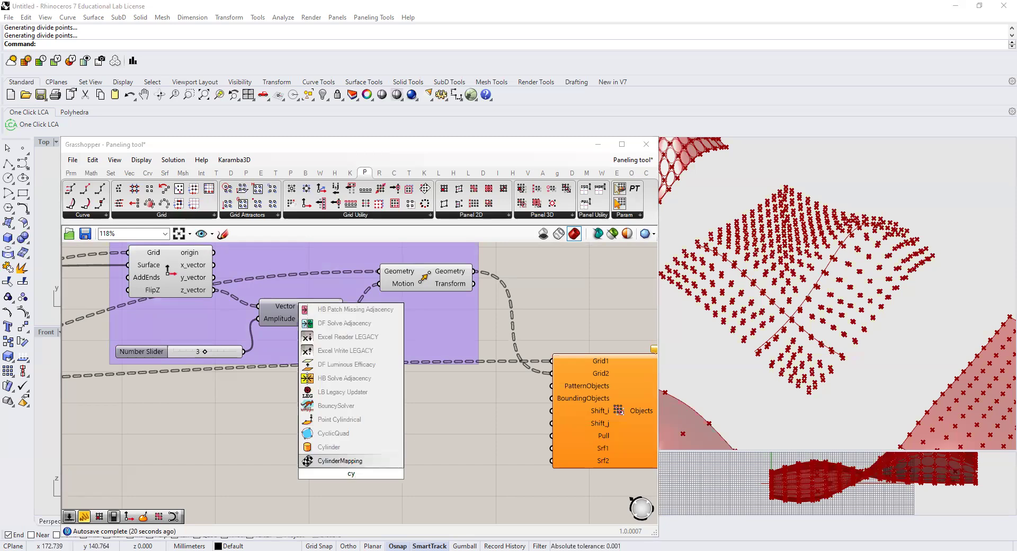
left_click(332, 446)
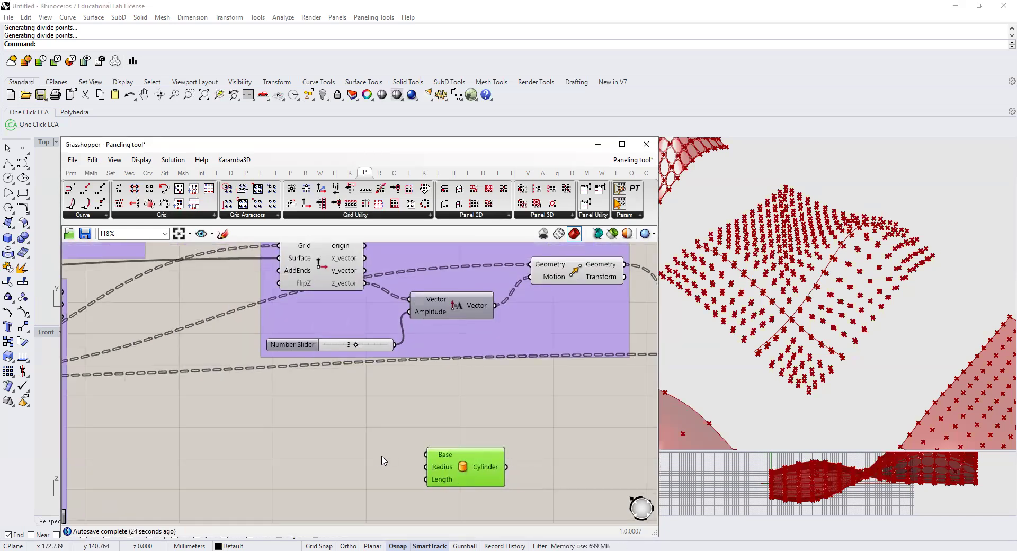
Add an XY Plane component and connect its Plane output to Cylinder's Base input.
left_click(378, 461)
double_click(377, 455)
type("xy")
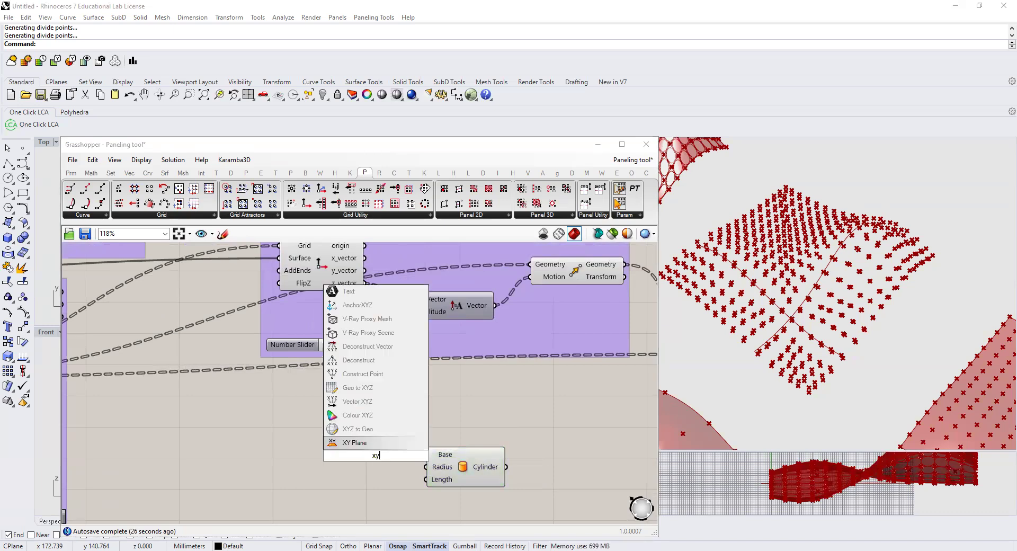
key("Return")
left_click_drag(367, 450, 427, 454)
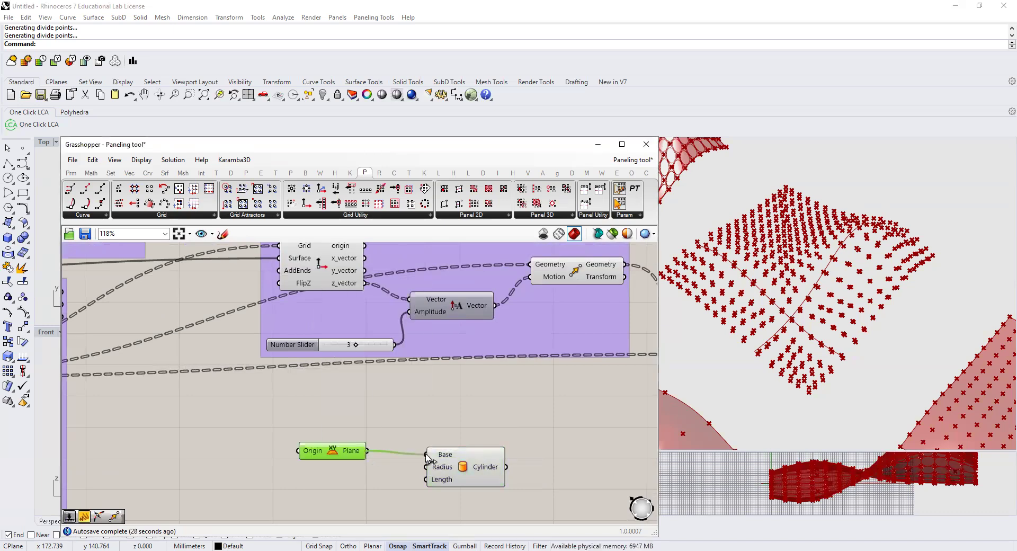
Add a 1 to 10 number slider set to 1, connect it to Cylinder's Radius, and inspect the cylinder in the Rhino viewport.
left_click(379, 485)
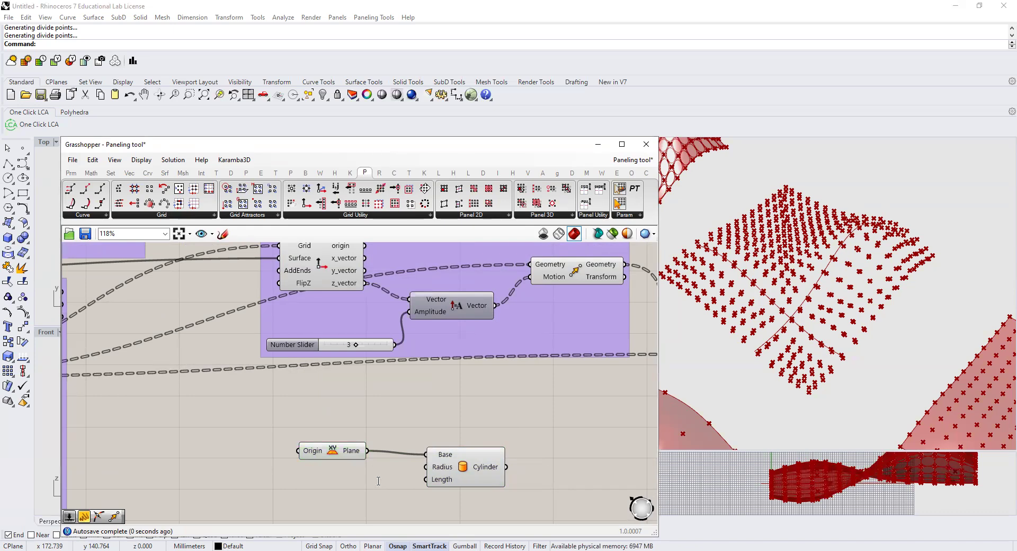
type("1<10")
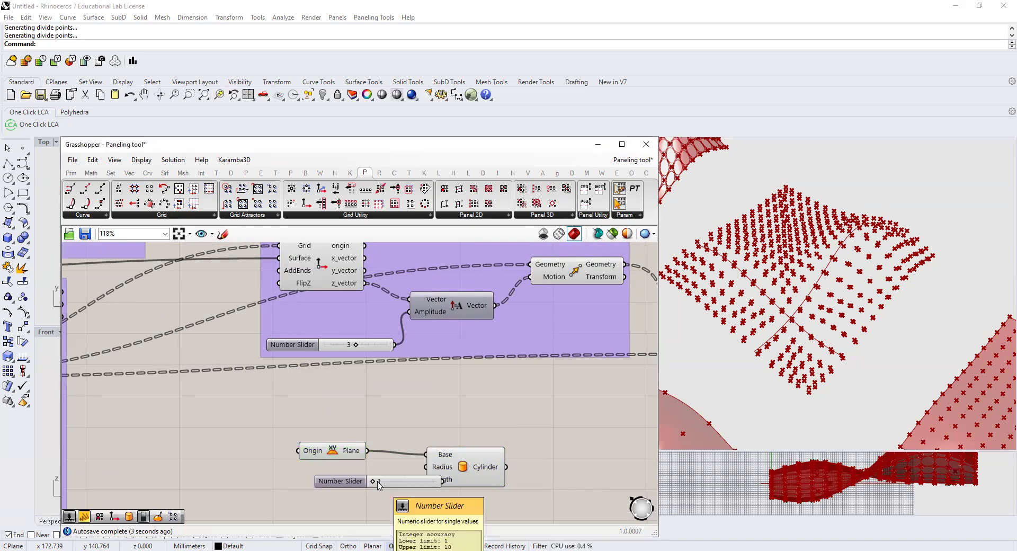
key("Return")
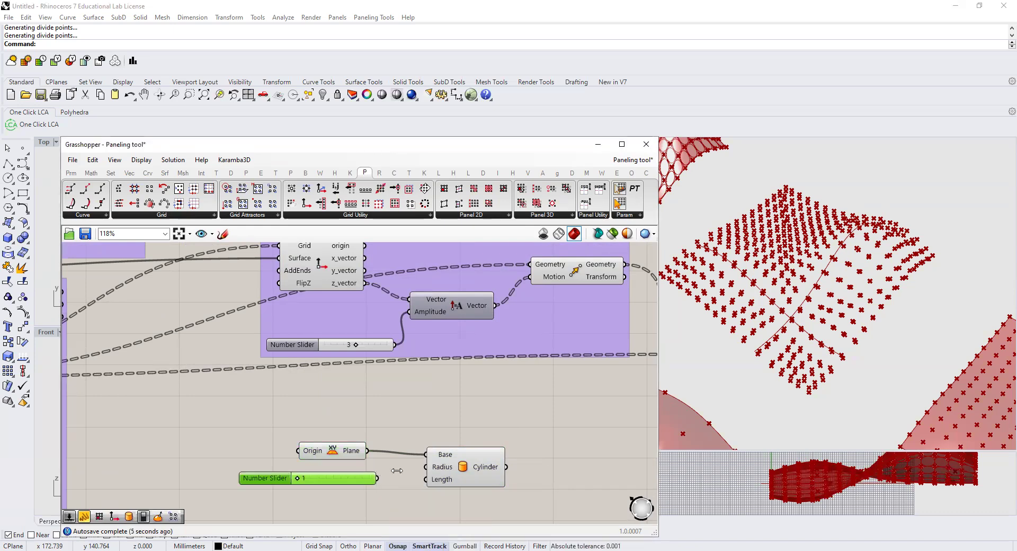
left_click_drag(369, 479, 425, 466)
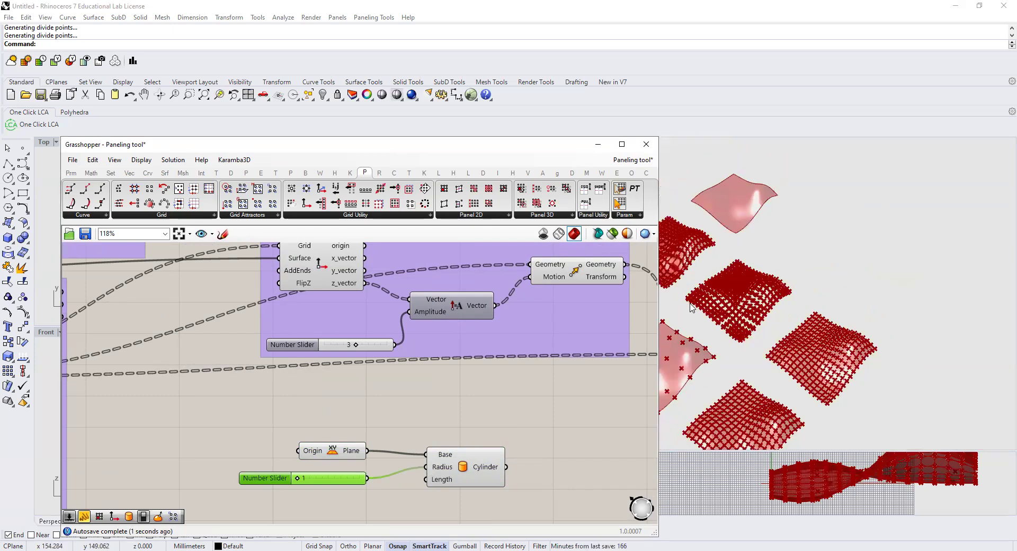
scroll(689, 300, "down", 3)
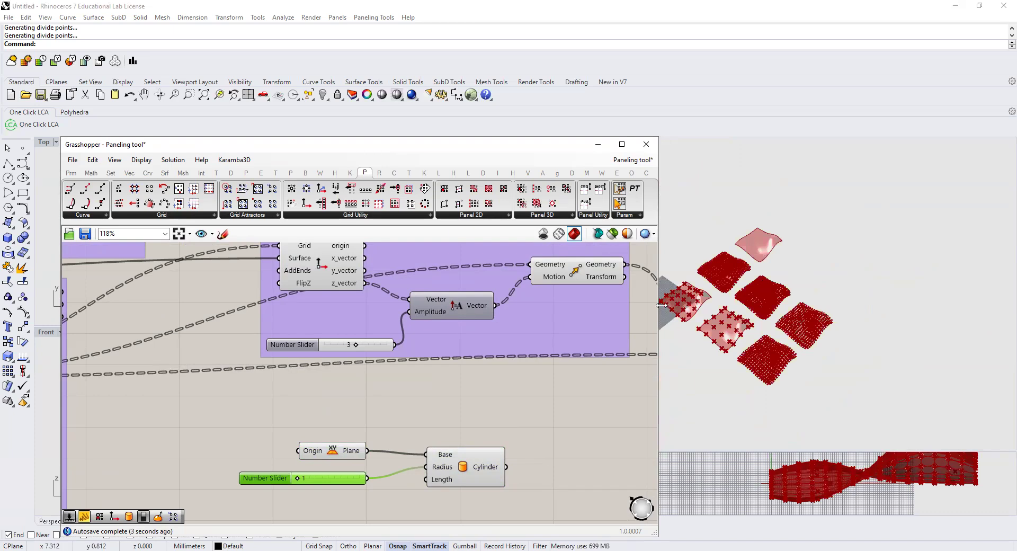
right_click_drag(666, 303, 735, 295, "shift")
scroll(746, 306, "up", 2)
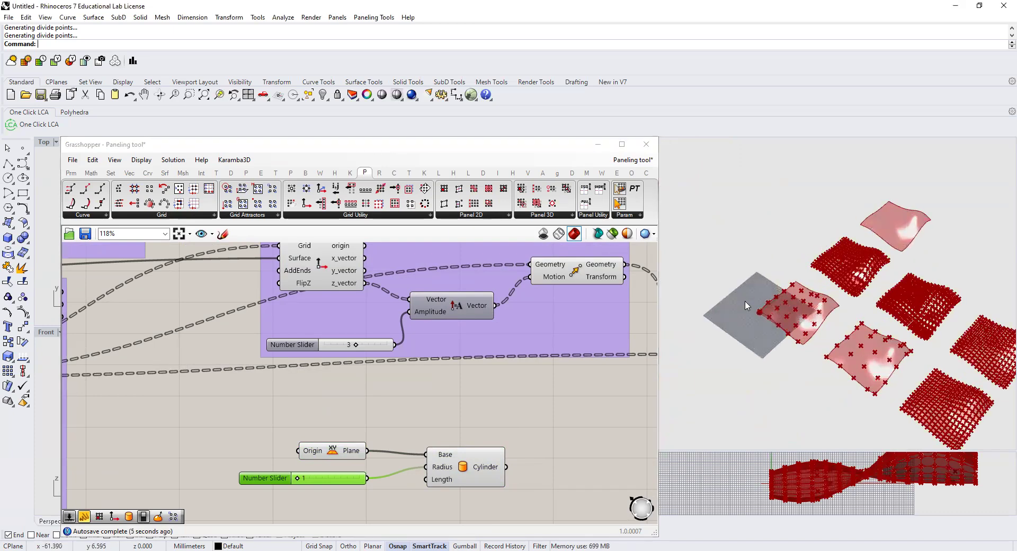
scroll(754, 329, "up", 3)
scroll(740, 307, "up", 5)
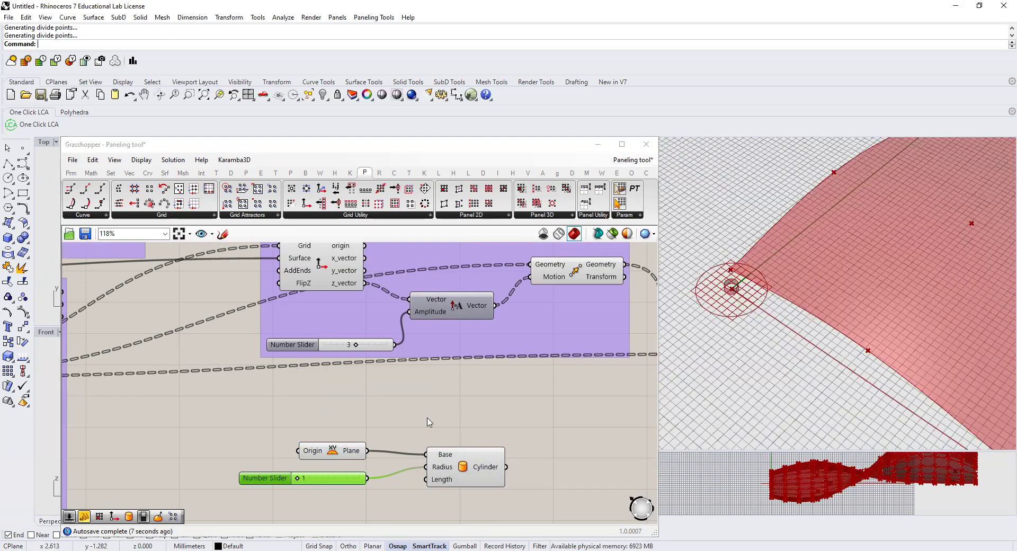
Cap the cylinder with a Cap Holes component and connect its Brep output to the panel component's PatternObjects input.
right_click_drag(494, 507, 453, 470)
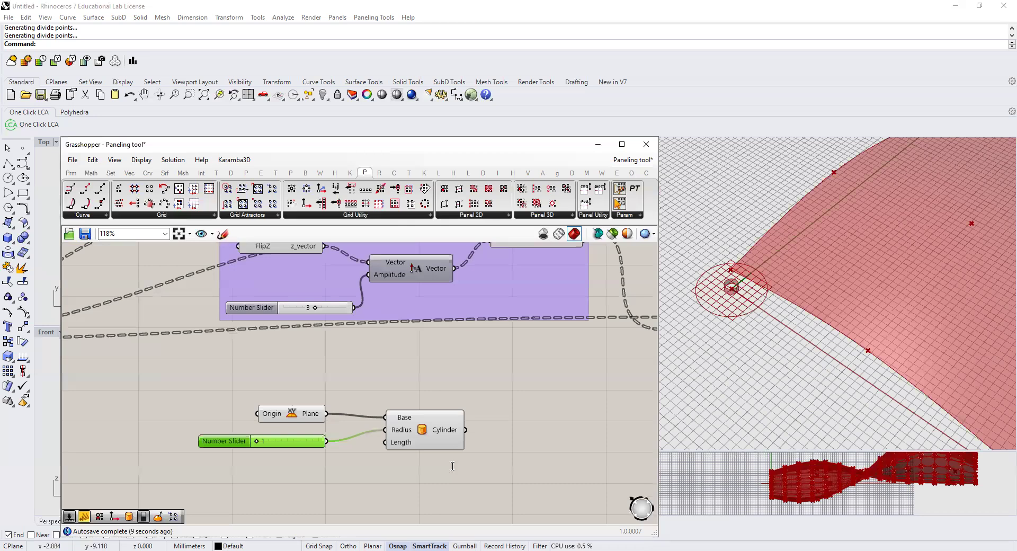
double_click(451, 465)
type("cap")
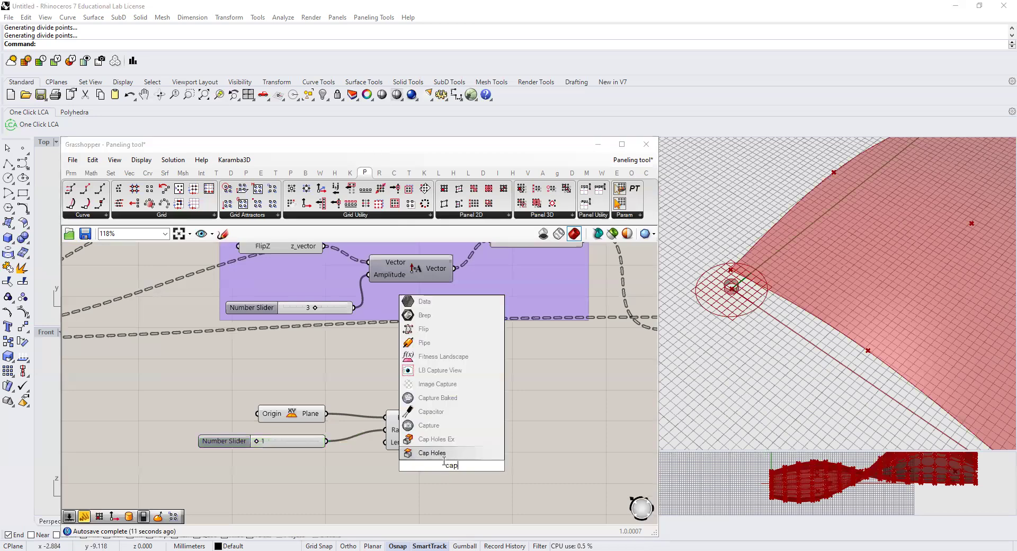
key("Return")
left_click_drag(465, 430, 571, 459)
right_click_drag(506, 469, 380, 473)
left_click_drag(482, 463, 413, 465)
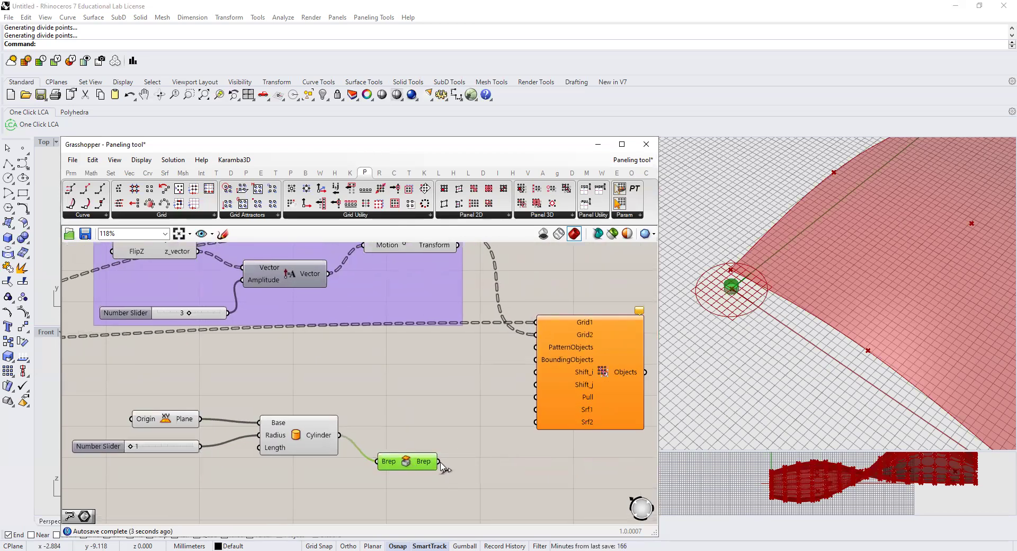
mouse_move(437, 464)
left_click_drag(438, 462, 530, 354)
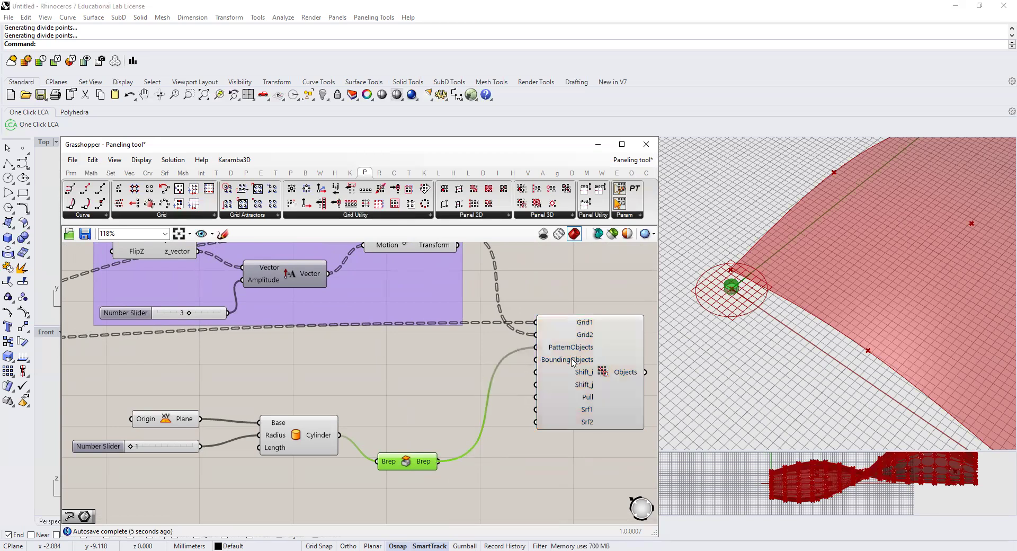
Add a Bounding Box around the capped Brep and connect its first Box output to the panel component's BoundingObjects input.
left_click(419, 499)
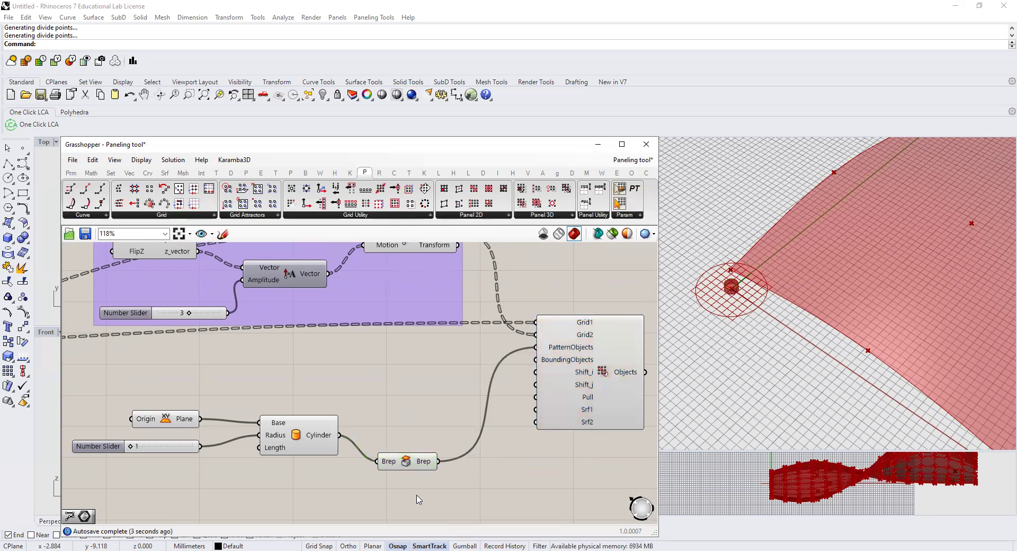
double_click(418, 494)
type("boun")
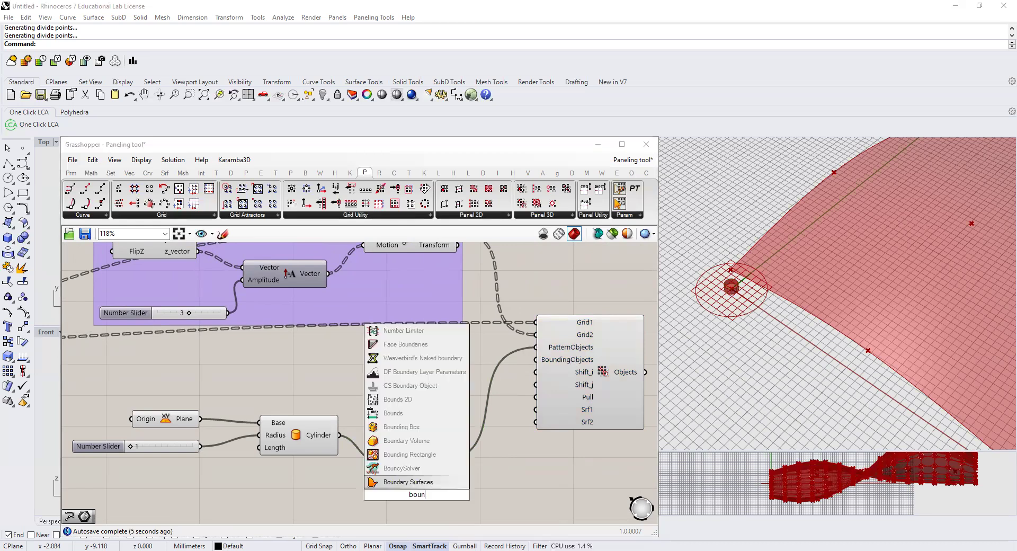
left_click(454, 479)
left_click_drag(439, 461, 418, 505)
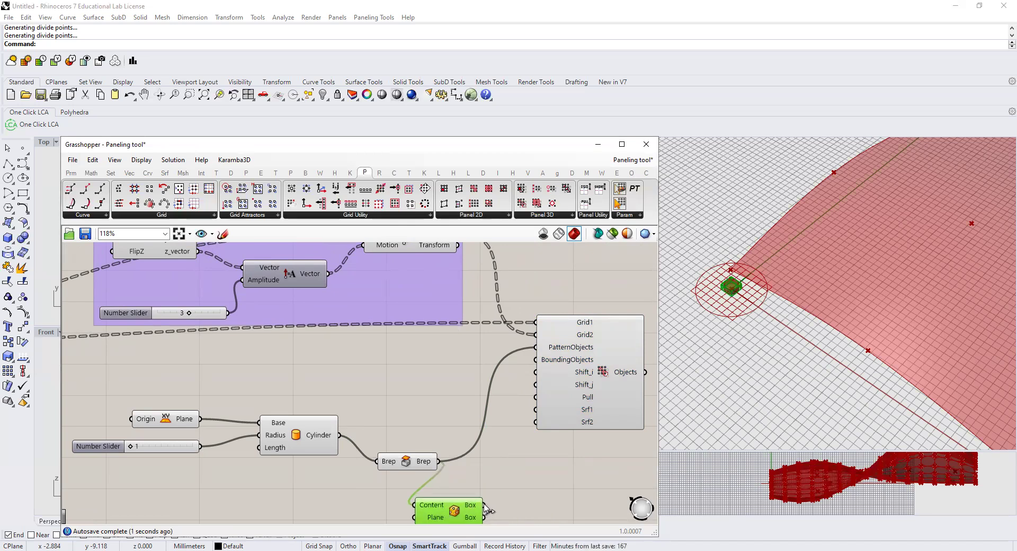
left_click_drag(483, 505, 540, 375)
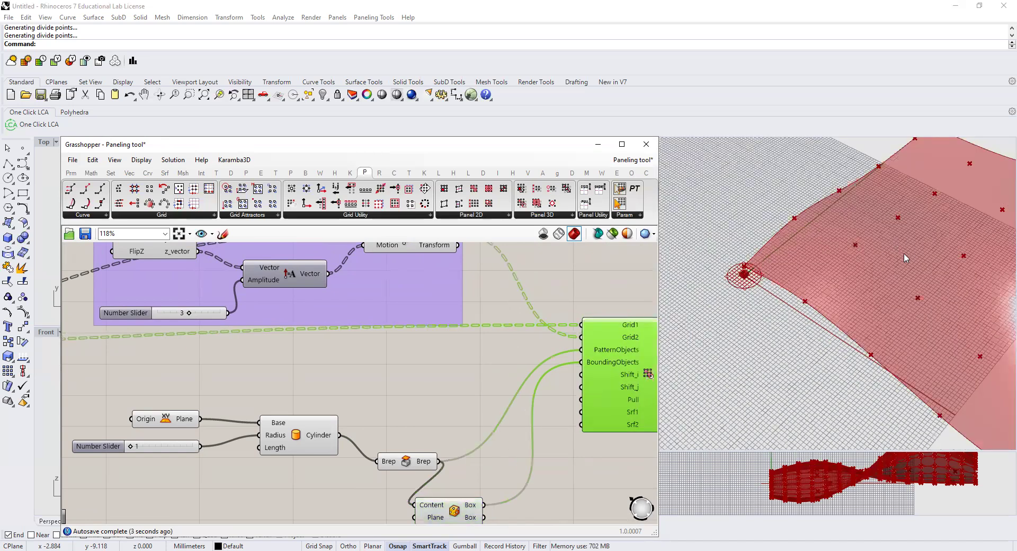
scroll(905, 258, "down", 5)
scroll(863, 275, "up", 4)
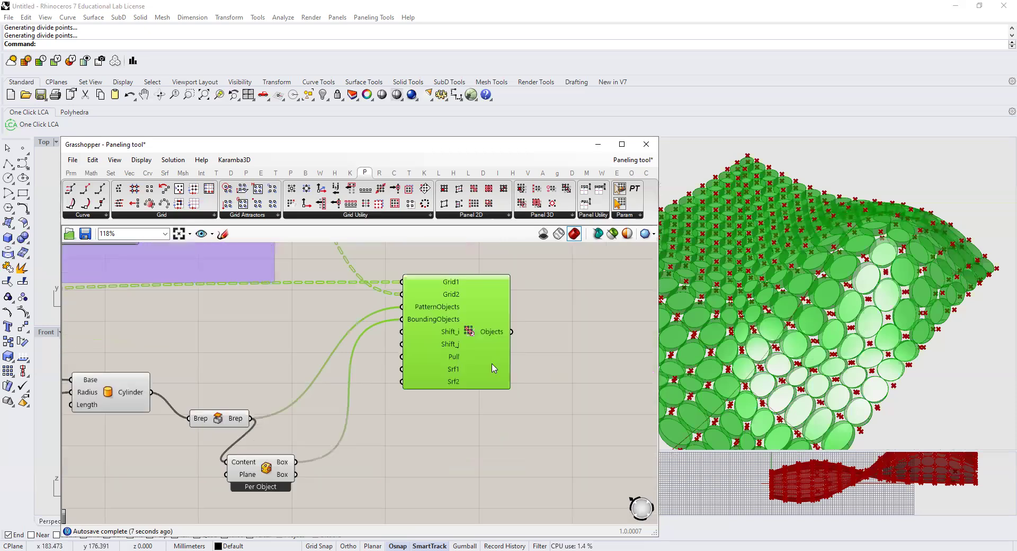
scroll(493, 368, "up", 2)
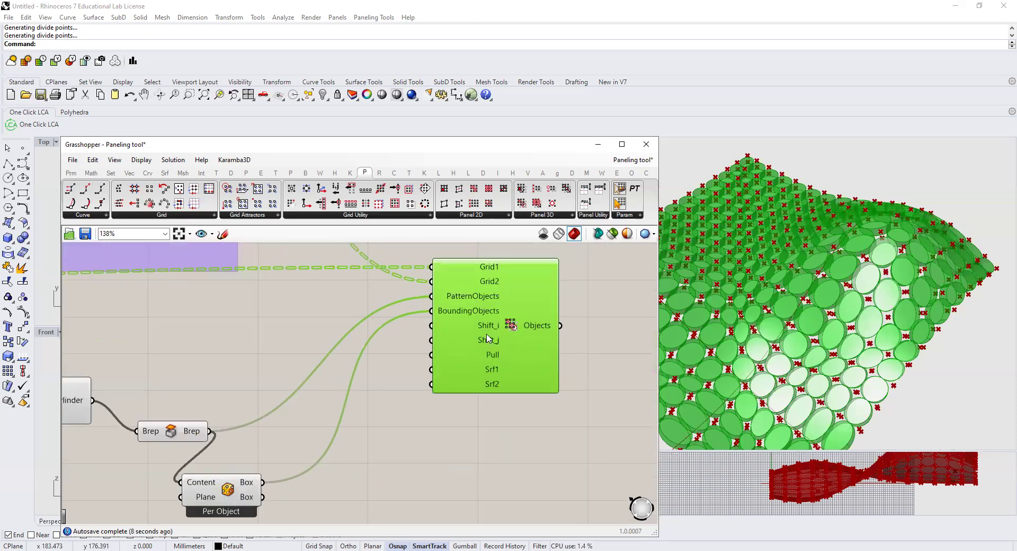
scroll(489, 326, "up", 1)
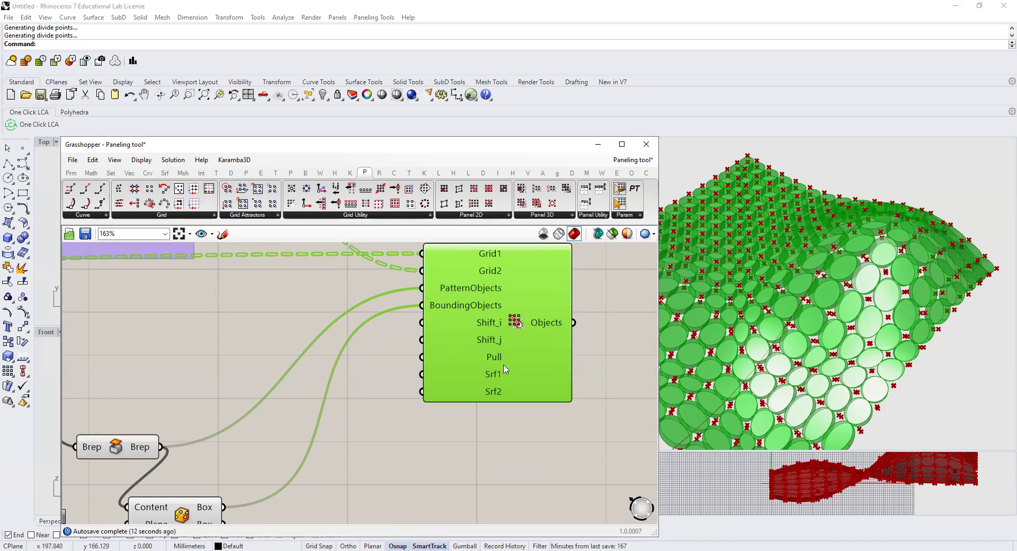
Group the XY Plane, radius slider, Cylinder, Cap Holes and Bounding Box components.
scroll(504, 369, "down", 5)
left_click_drag(178, 337, 506, 473)
key("space")
scroll(429, 363, "up", 1)
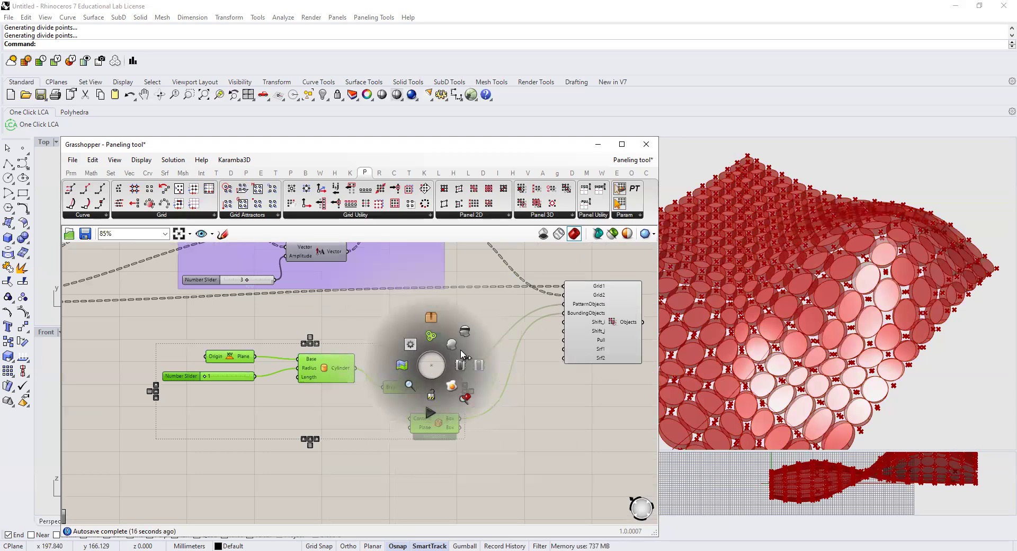
left_click(460, 363)
Name the cylinder group "3d Object" and move the panel component slightly higher beside the two groups.
right_click(385, 364)
left_click(414, 370)
type("3d OBJ")
key("BackSpace")
key("BackSpace")
type("bkect")
key("BackSpace")
key("BackSpace")
key("BackSpace")
key("BackSpace")
type("ject")
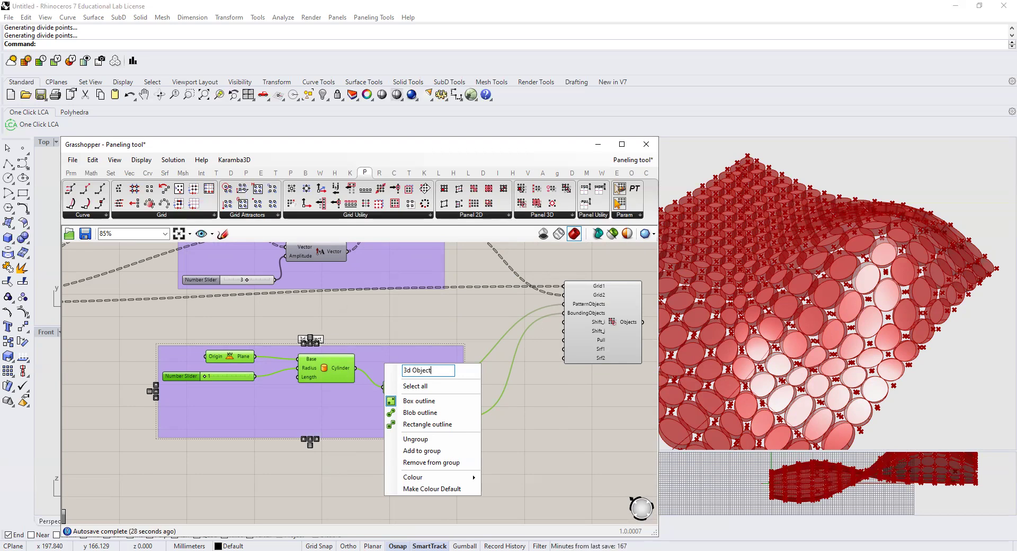
key("Return")
scroll(508, 357, "down", 3)
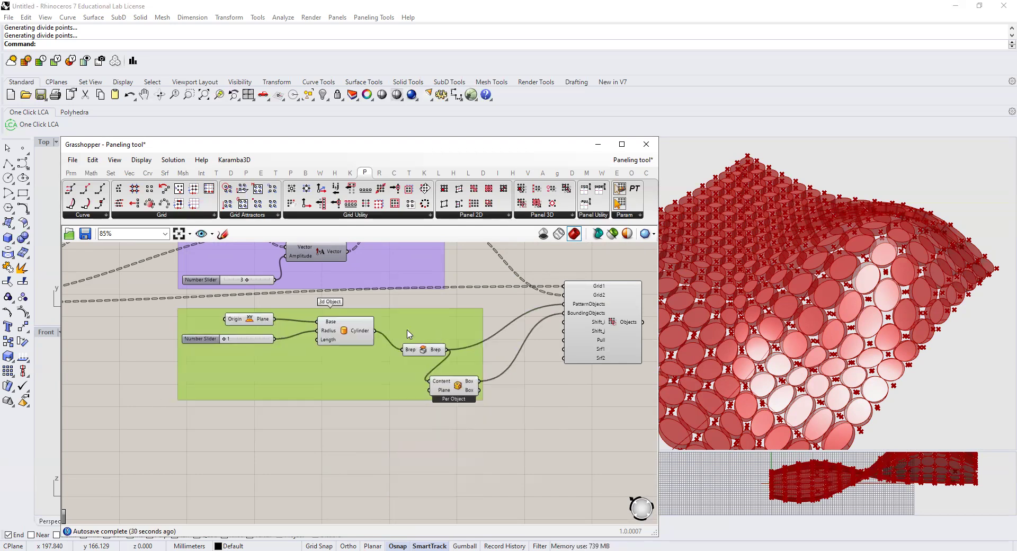
left_click_drag(508, 356, 510, 327)
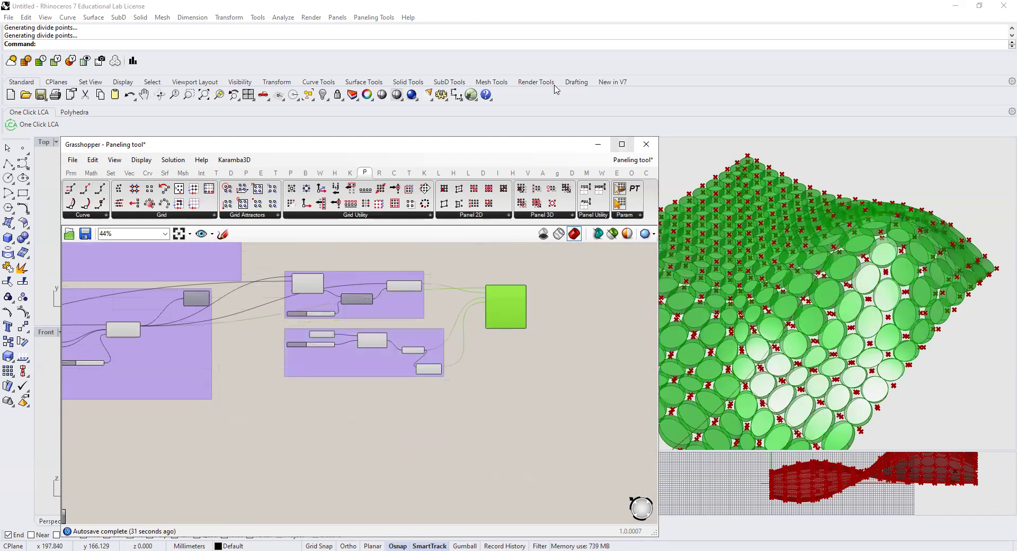
Select the surface grid component fed by the second-to-last List Item and examine its grid points on the surface in the perspective view.
left_click(761, 41)
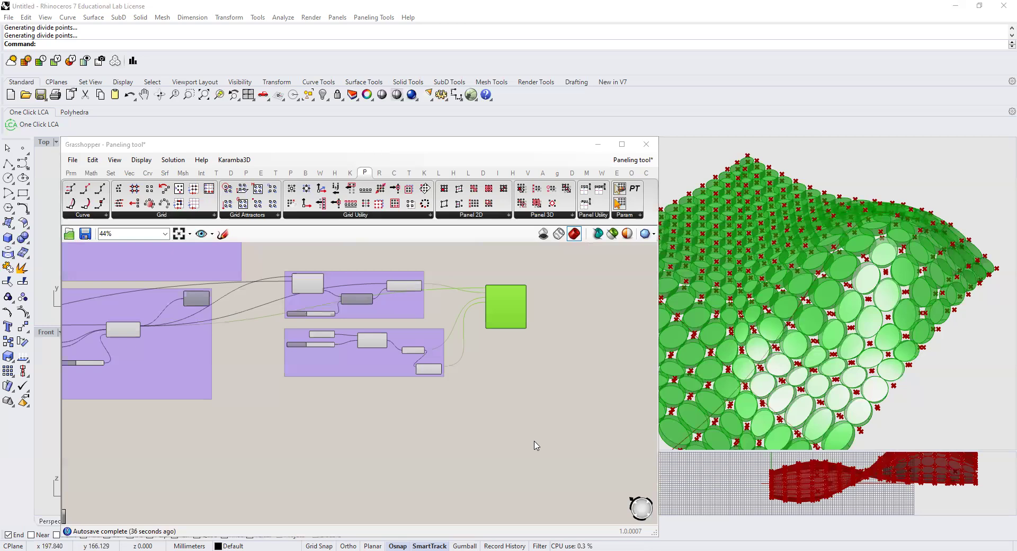
left_click(459, 485)
scroll(391, 385, "down", 4)
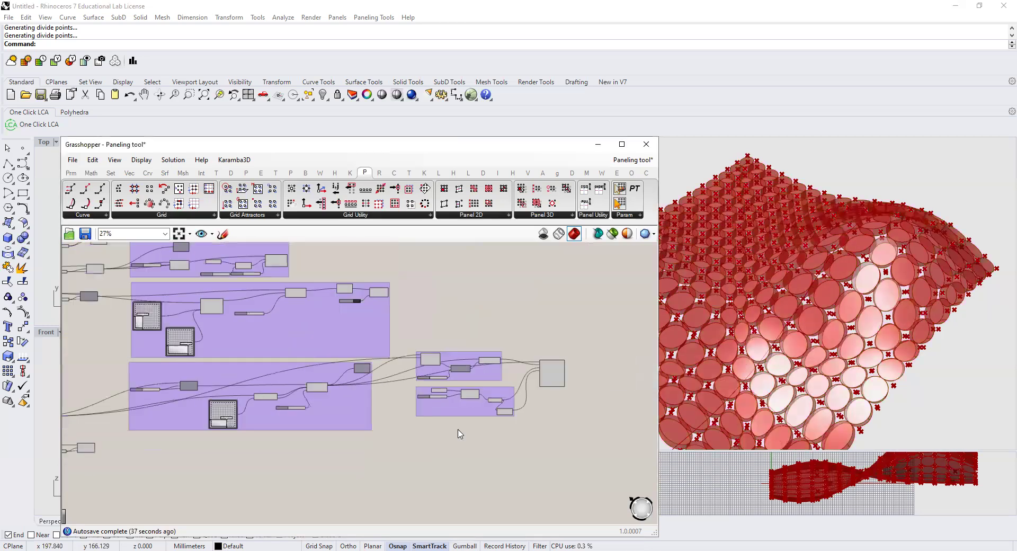
scroll(500, 381, "down", 2)
scroll(387, 376, "up", 2)
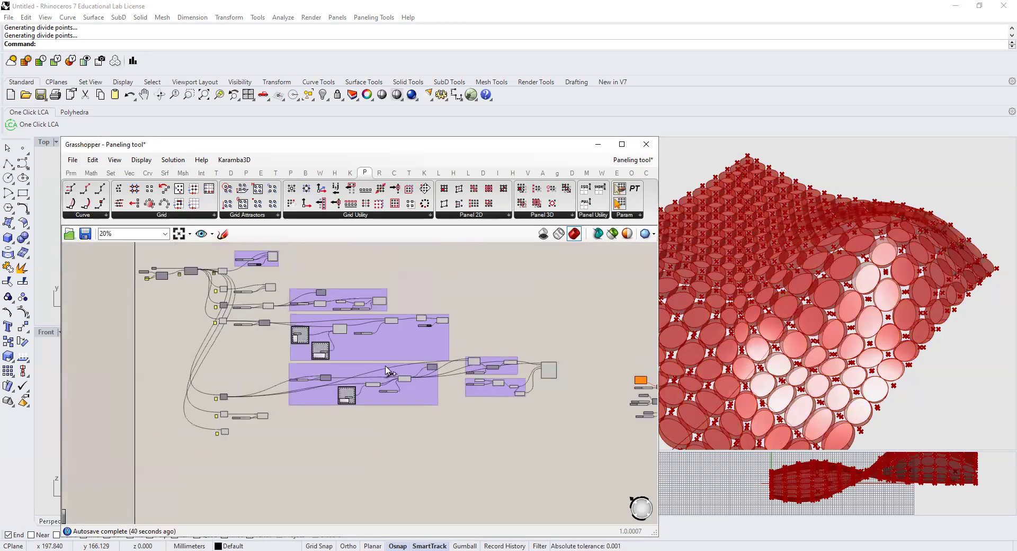
scroll(467, 359, "up", 2)
scroll(551, 346, "down", 2)
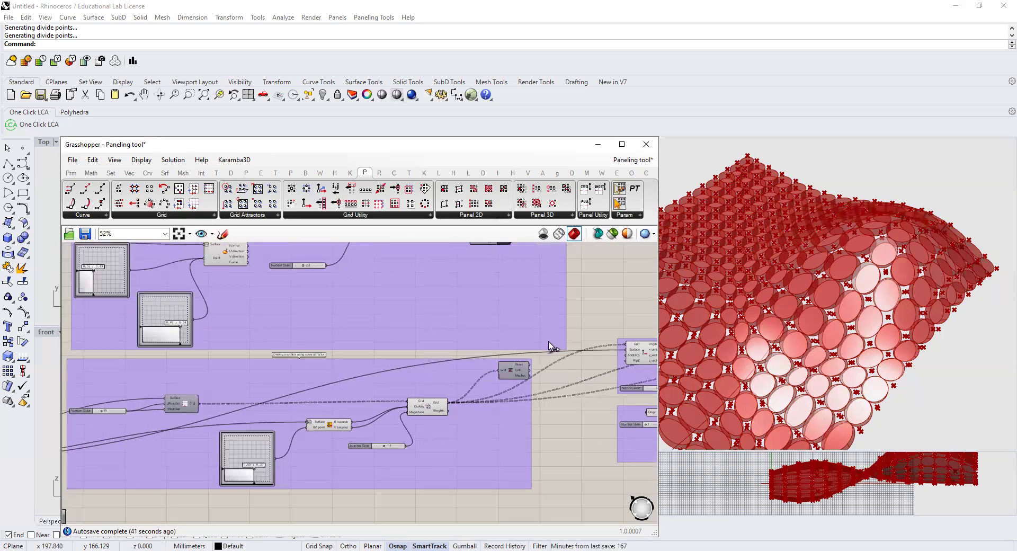
scroll(421, 402, "up", 5)
left_click(409, 396)
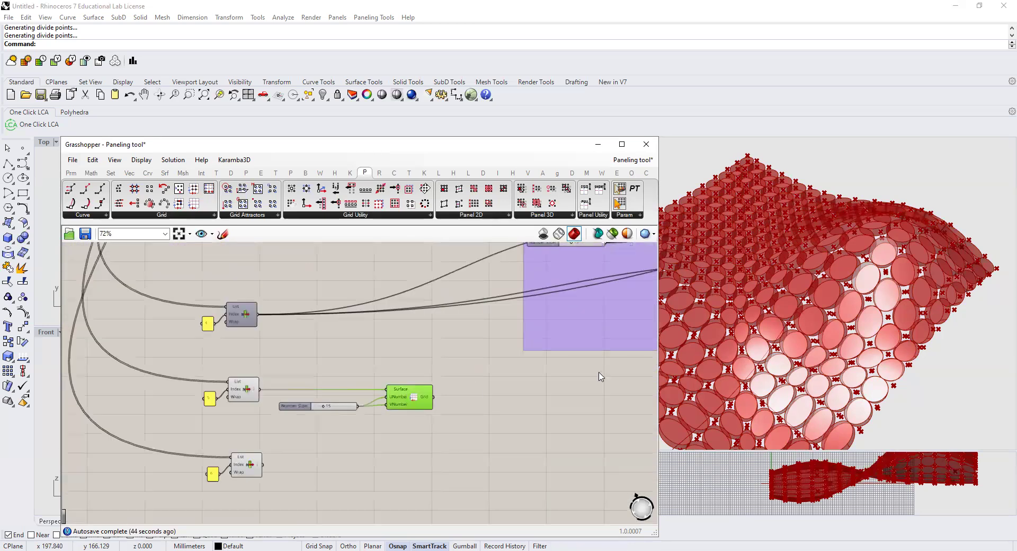
right_click_drag(869, 338, 880, 317)
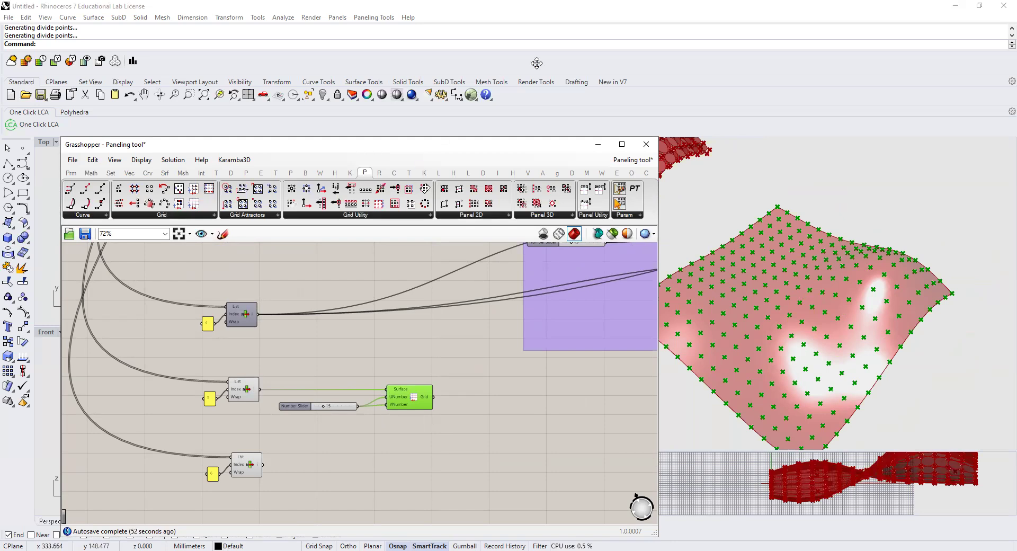
left_click(804, 25)
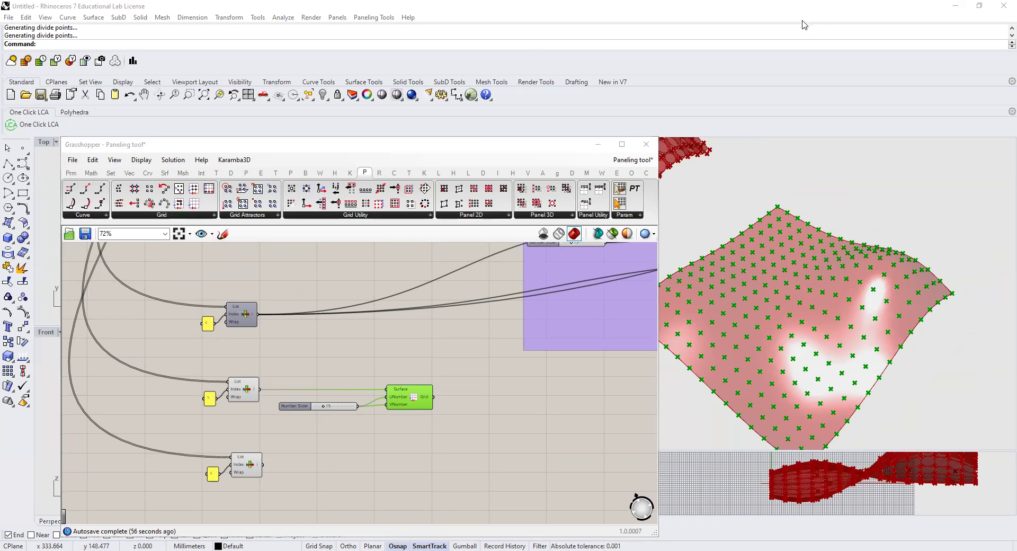